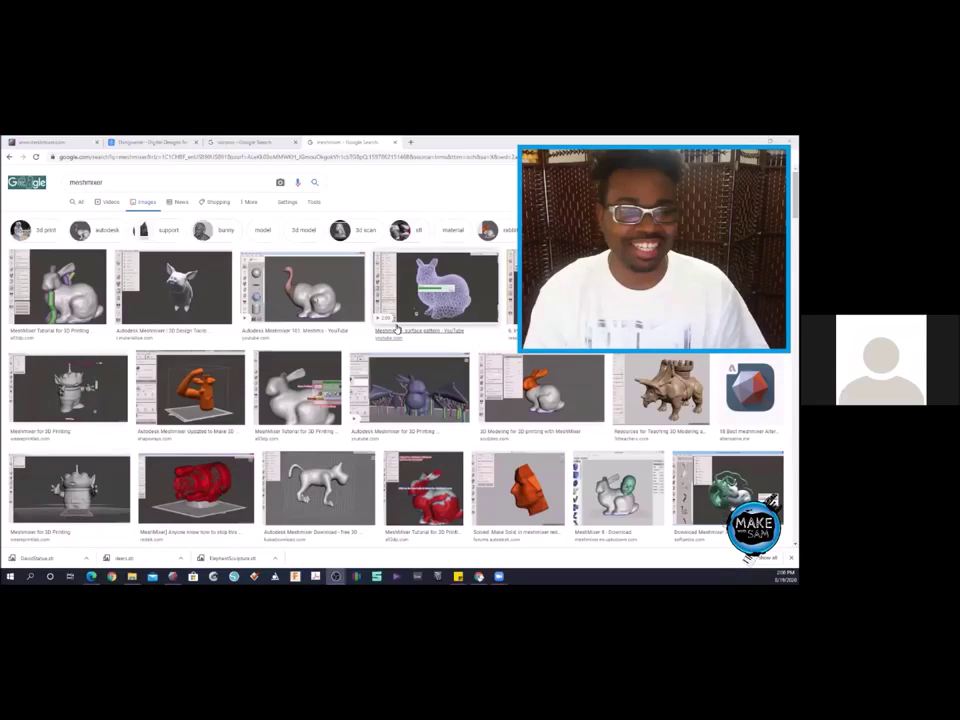
- Browse the Google image results for meshmixer to examine examples of sculpted, supported and patterned 3D models
scroll(454, 345, down, 2)
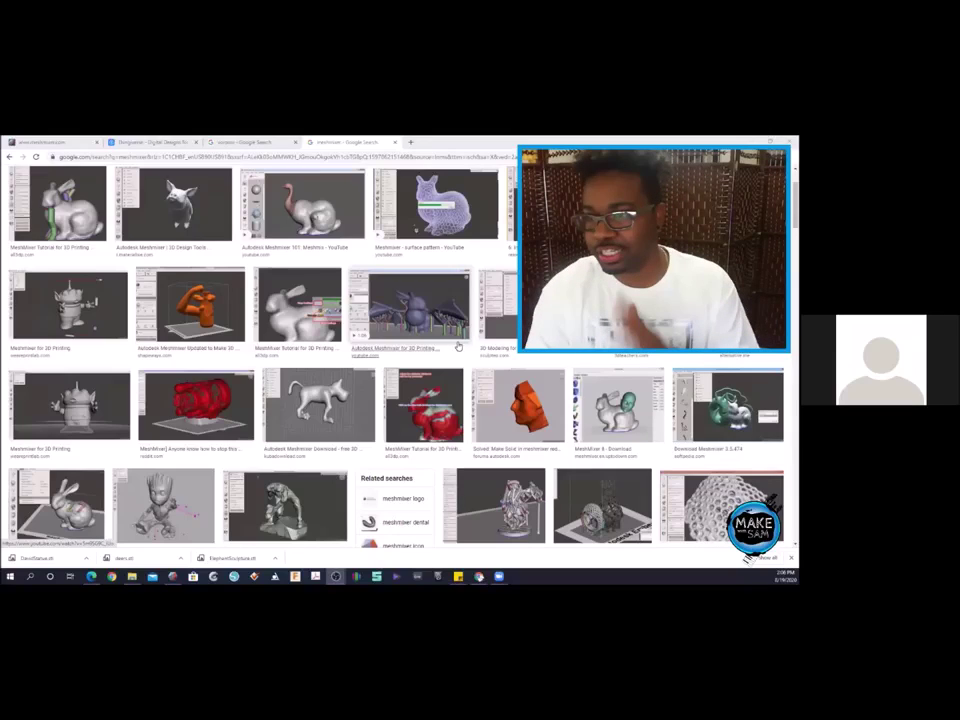
scroll(458, 346, up, 1)
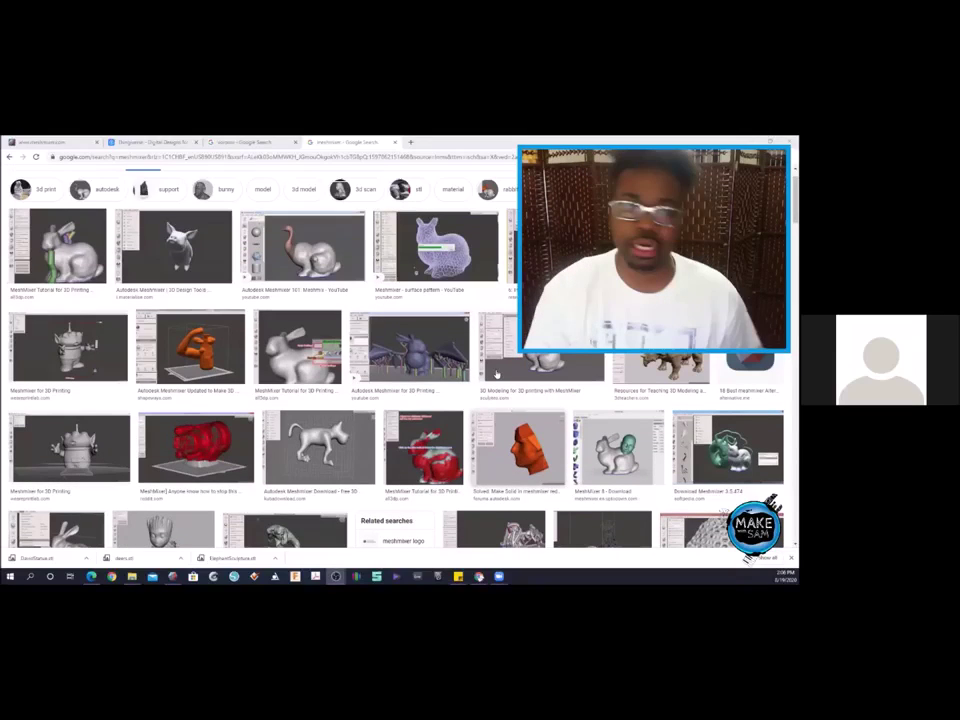
scroll(240, 313, up, 1)
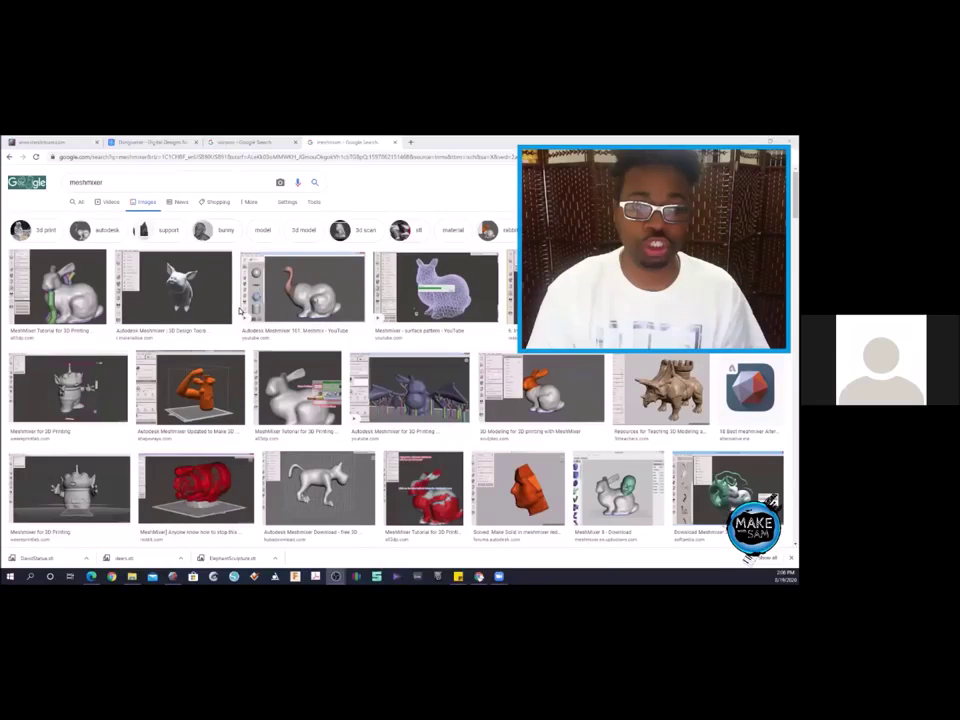
scroll(240, 313, down, 1)
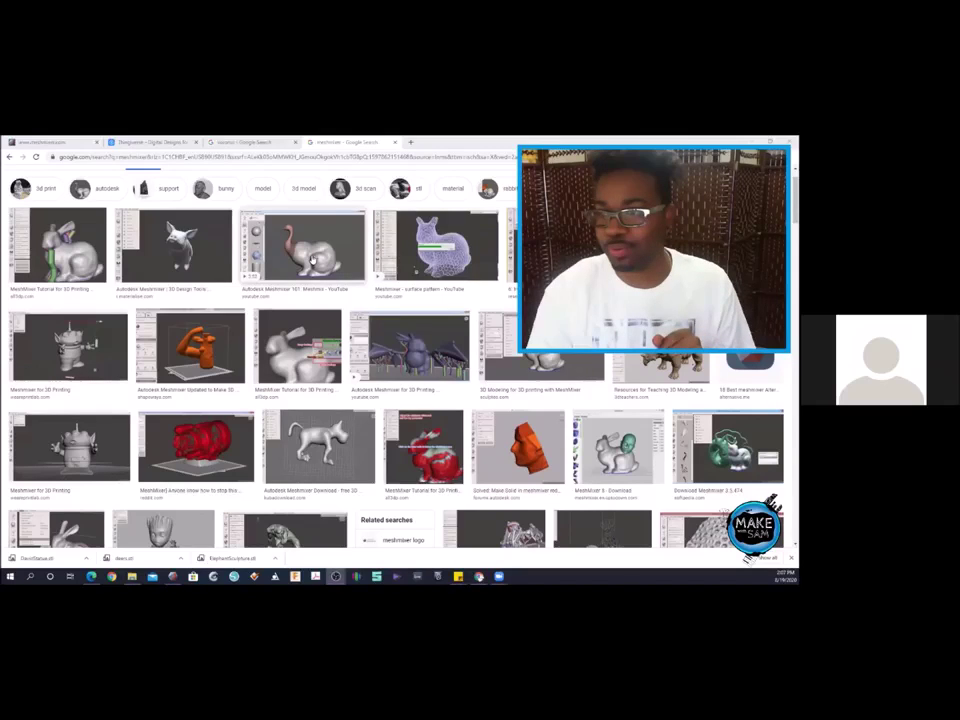
scroll(296, 258, up, 1)
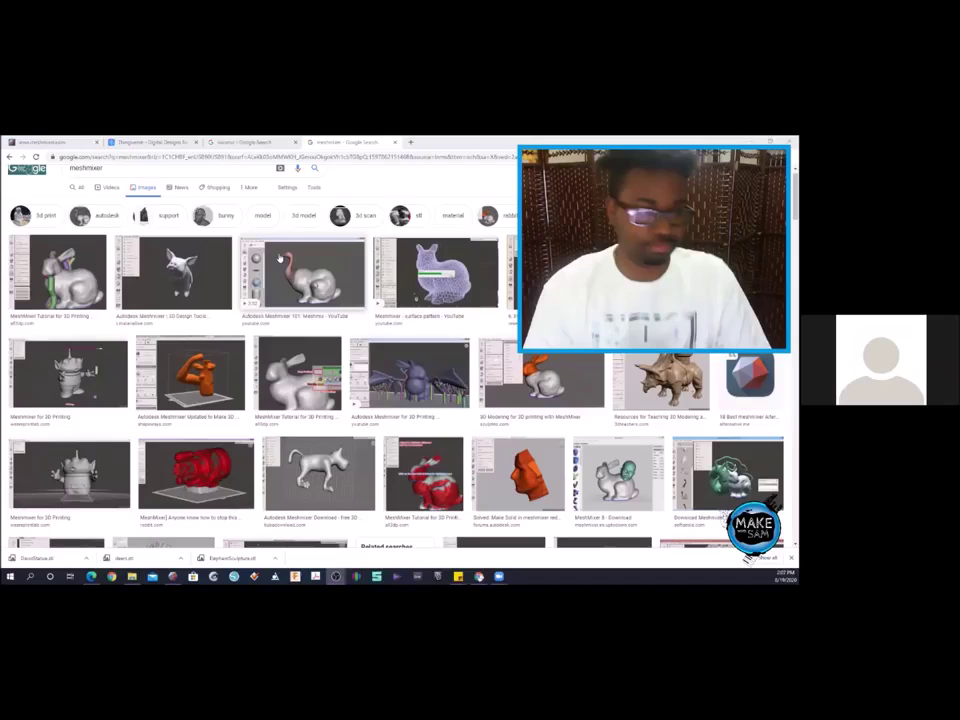
scroll(230, 275, up, 1)
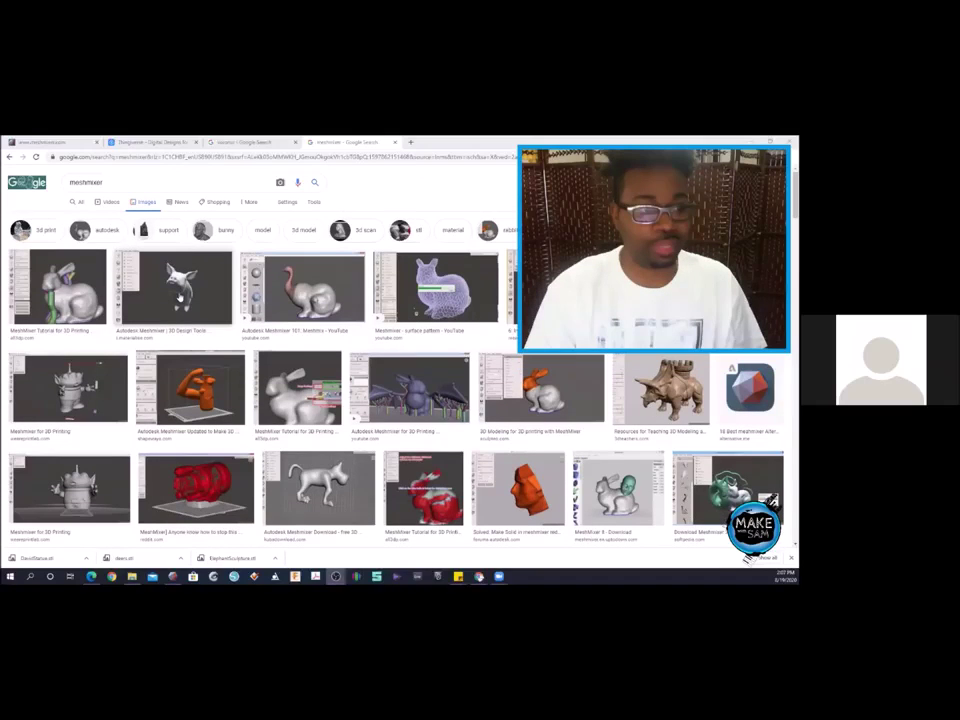
scroll(180, 297, down, 2)
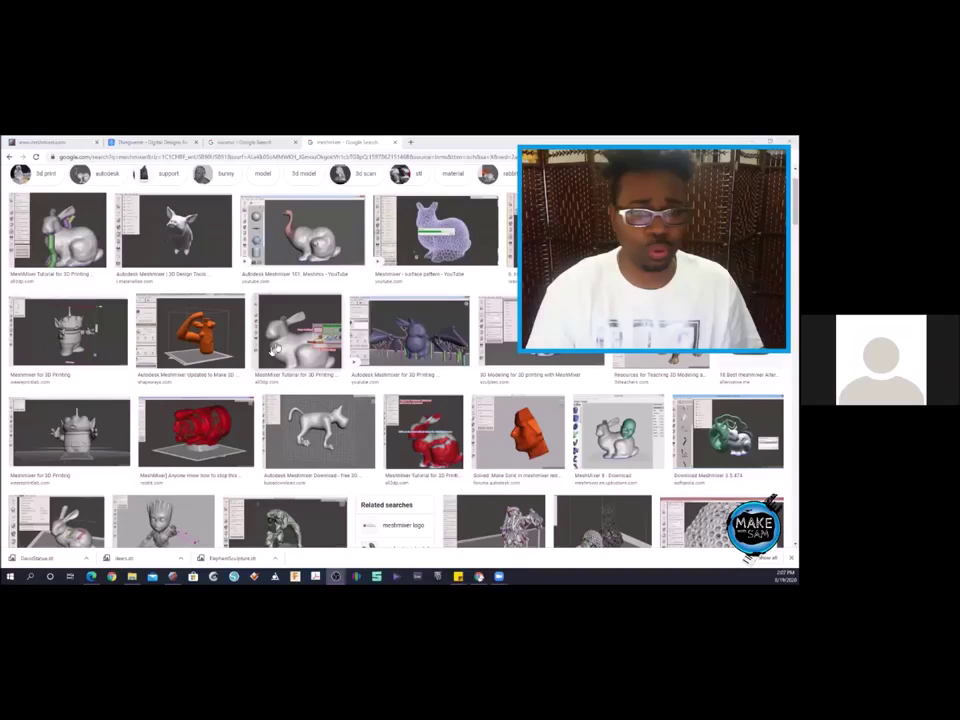
scroll(274, 347, down, 1)
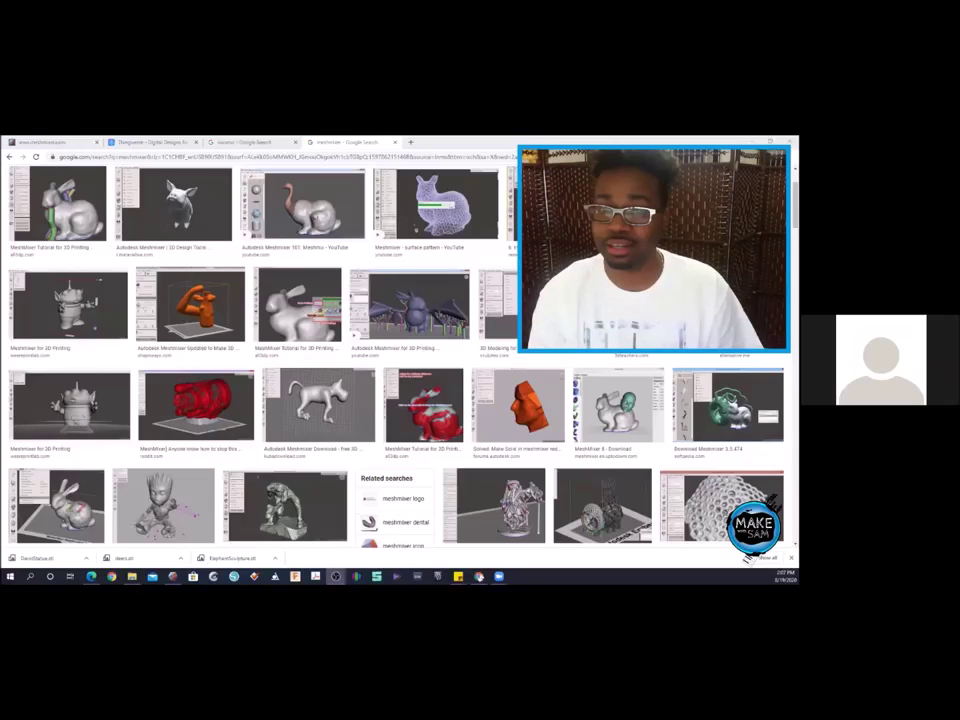
scroll(489, 370, down, 2)
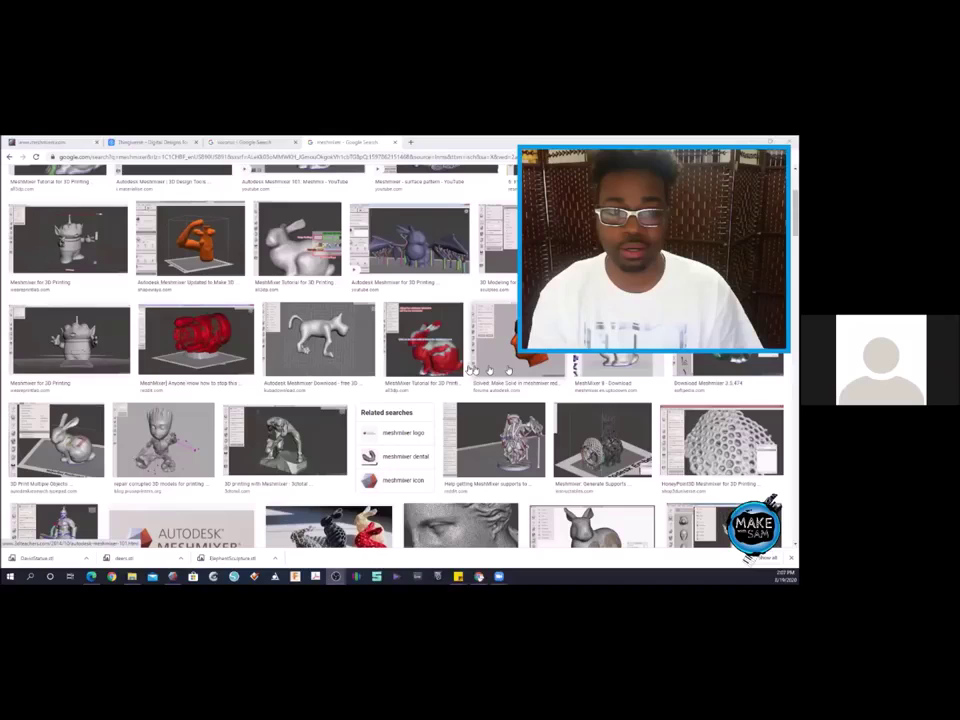
scroll(489, 370, down, 3)
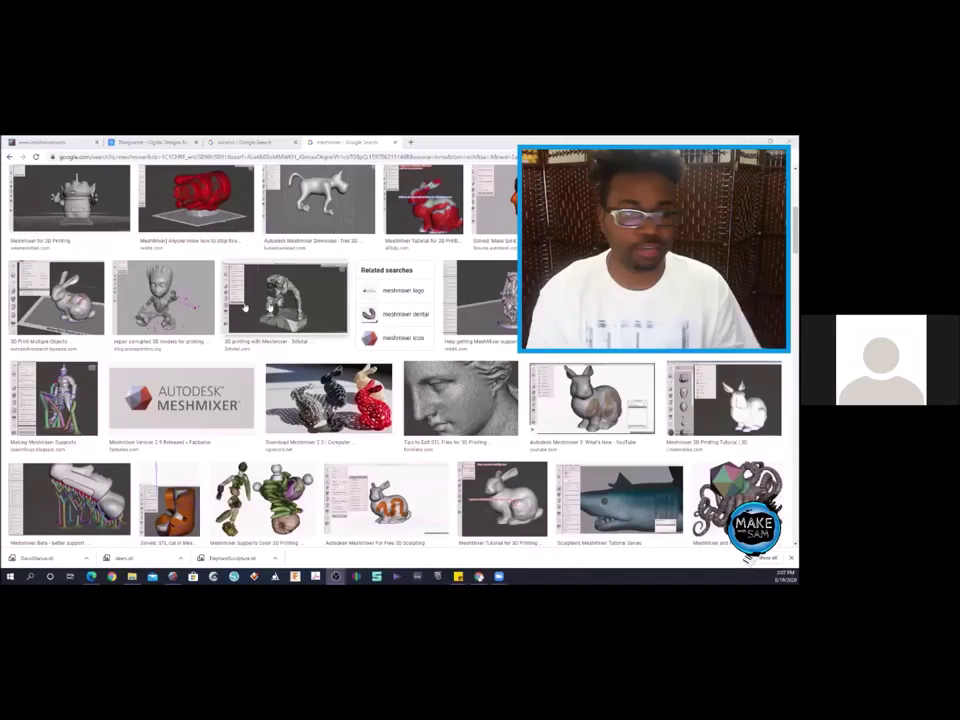
scroll(244, 307, down, 1)
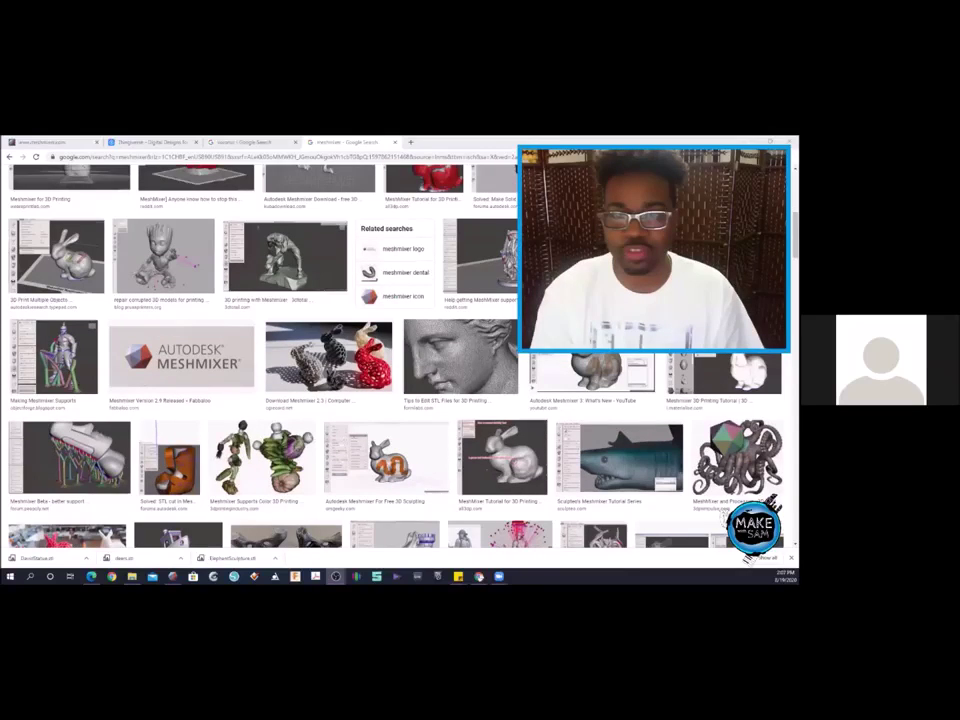
scroll(609, 378, down, 2)
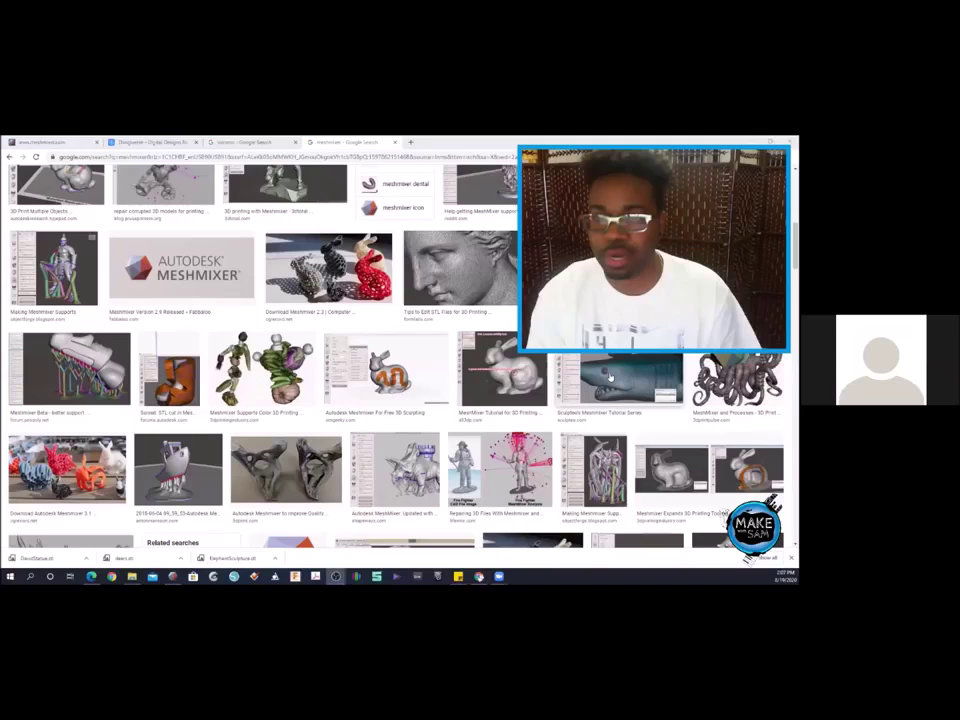
scroll(611, 377, down, 4)
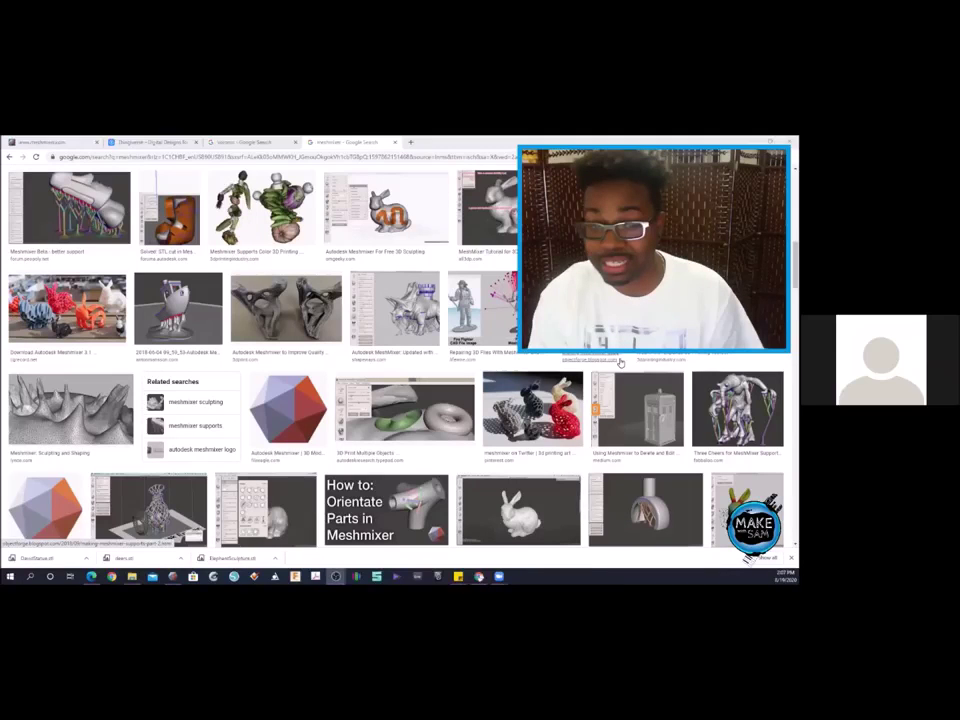
scroll(620, 363, down, 2)
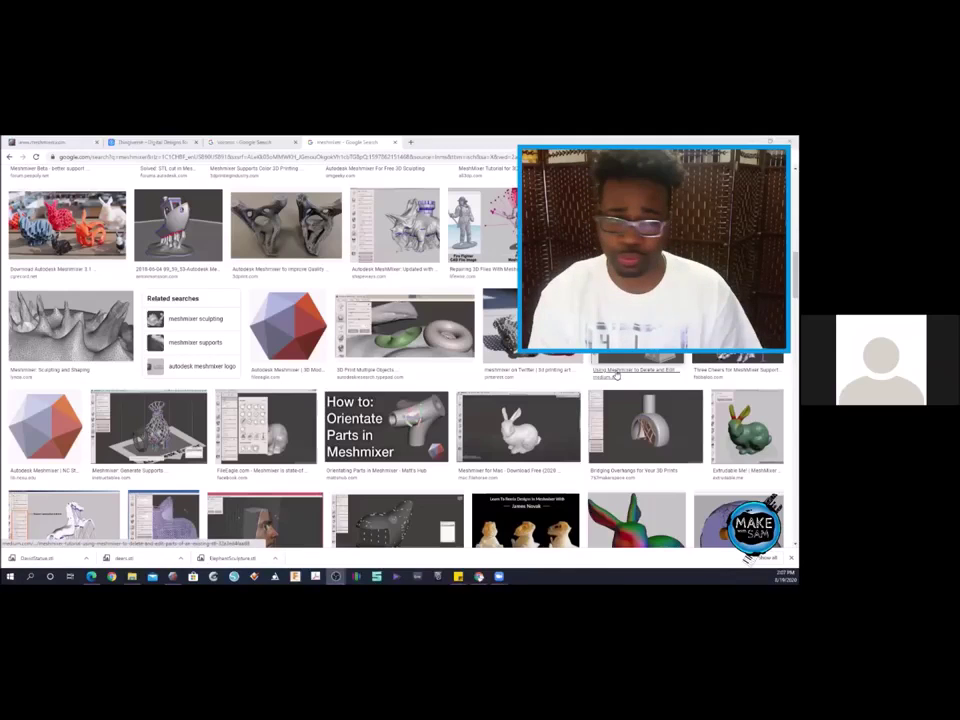
scroll(610, 375, down, 1)
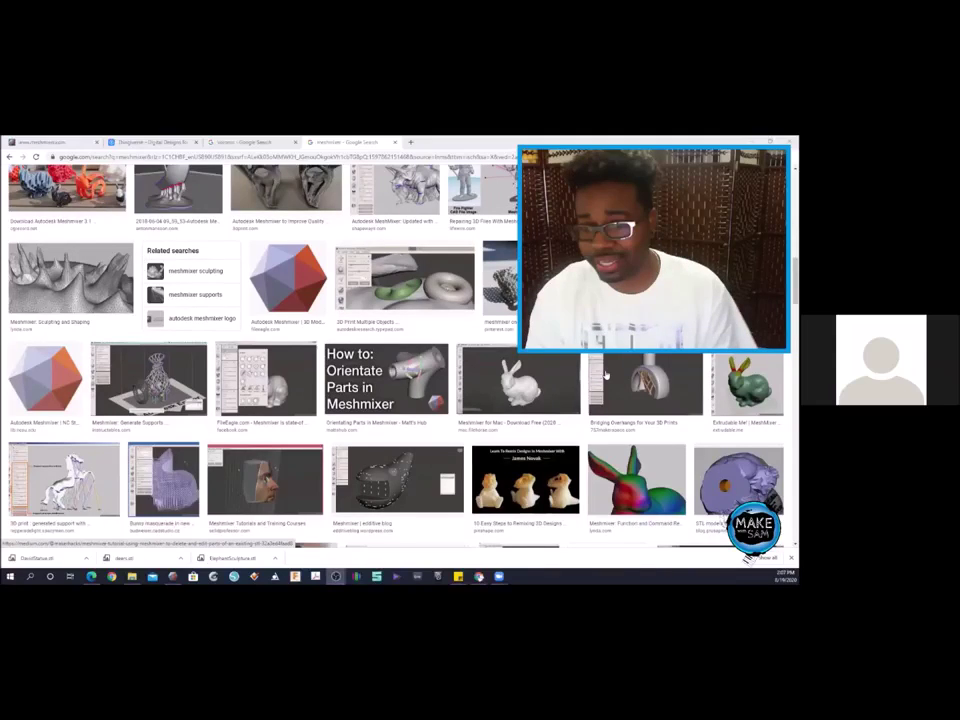
scroll(605, 374, down, 2)
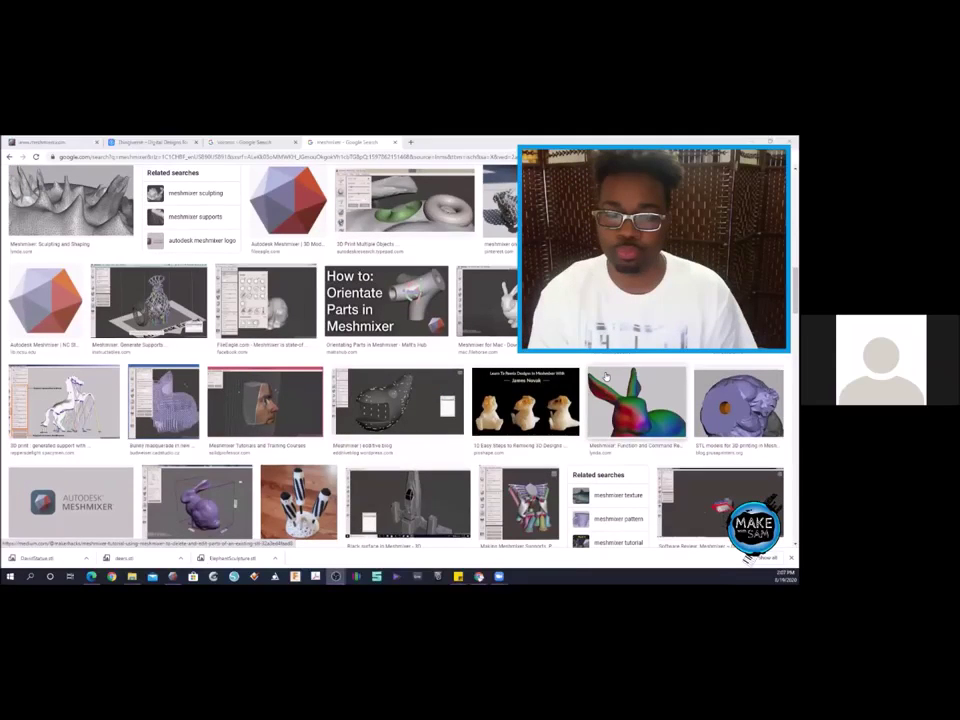
scroll(605, 375, down, 2)
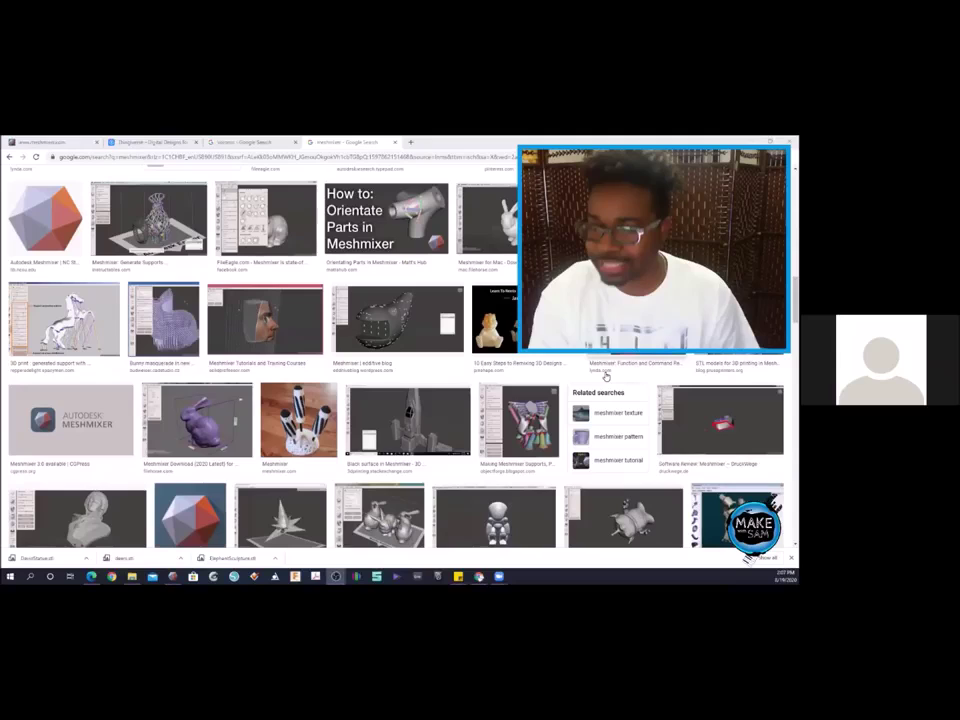
scroll(605, 375, down, 1)
scroll(605, 374, down, 2)
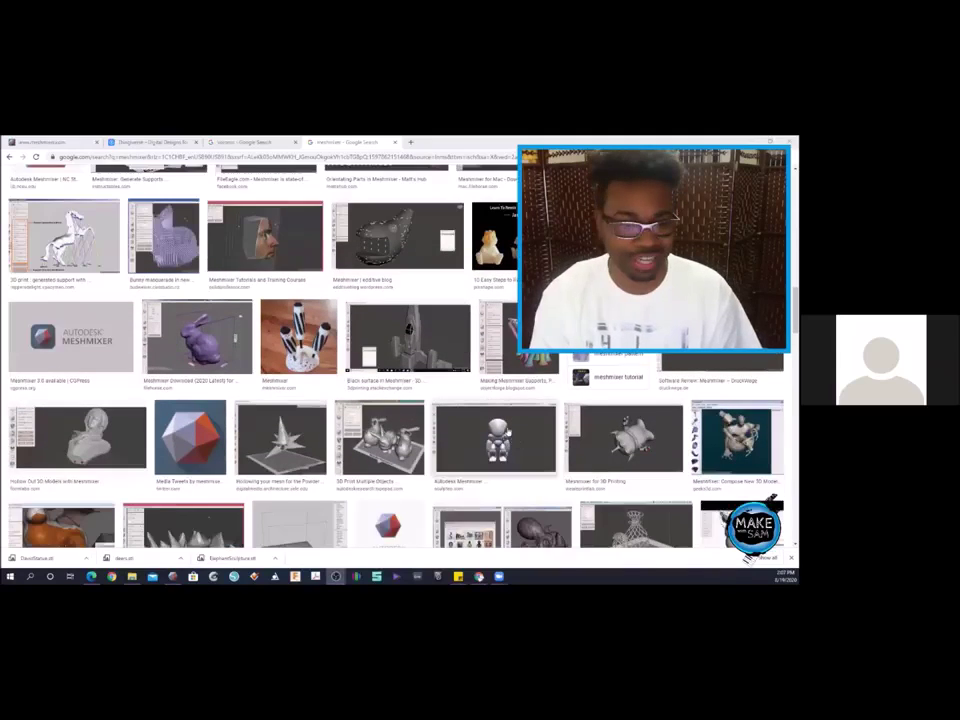
scroll(507, 432, down, 2)
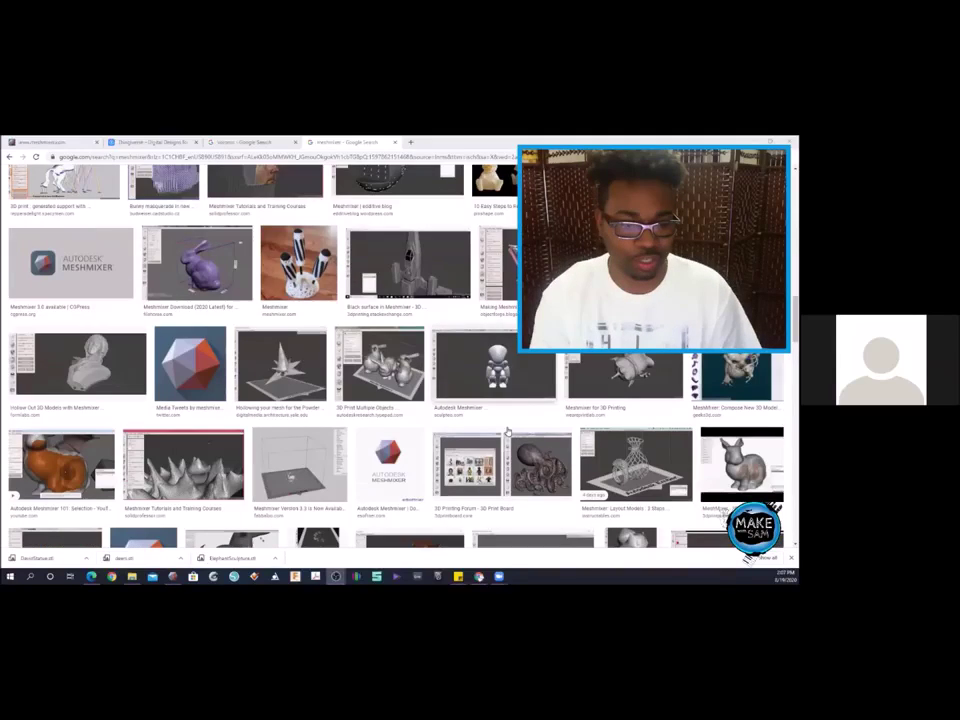
scroll(507, 432, down, 3)
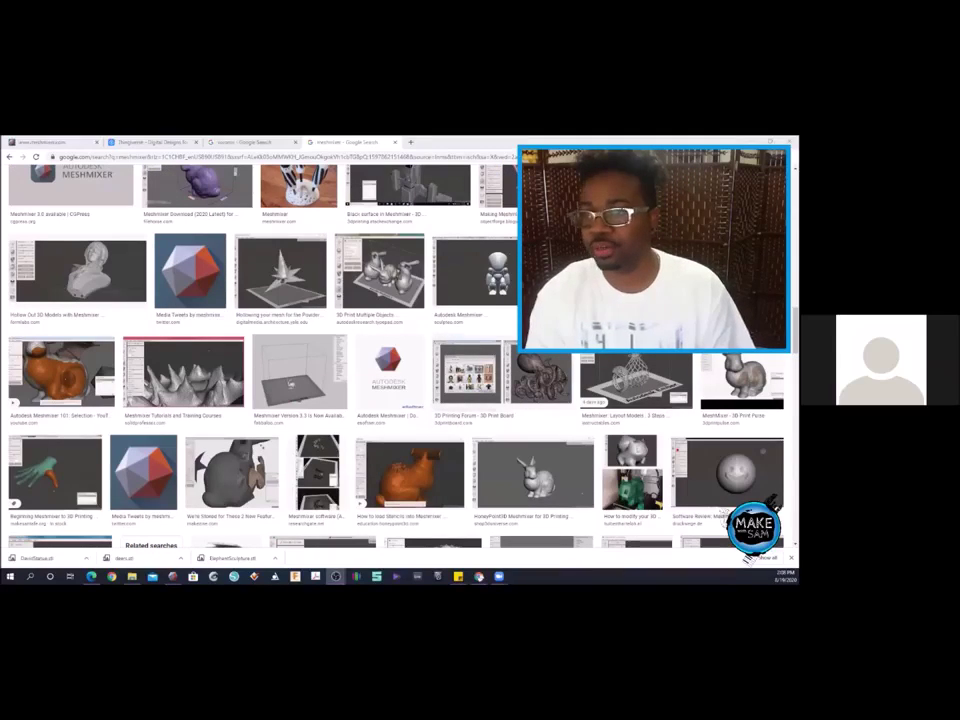
scroll(575, 363, up, 3)
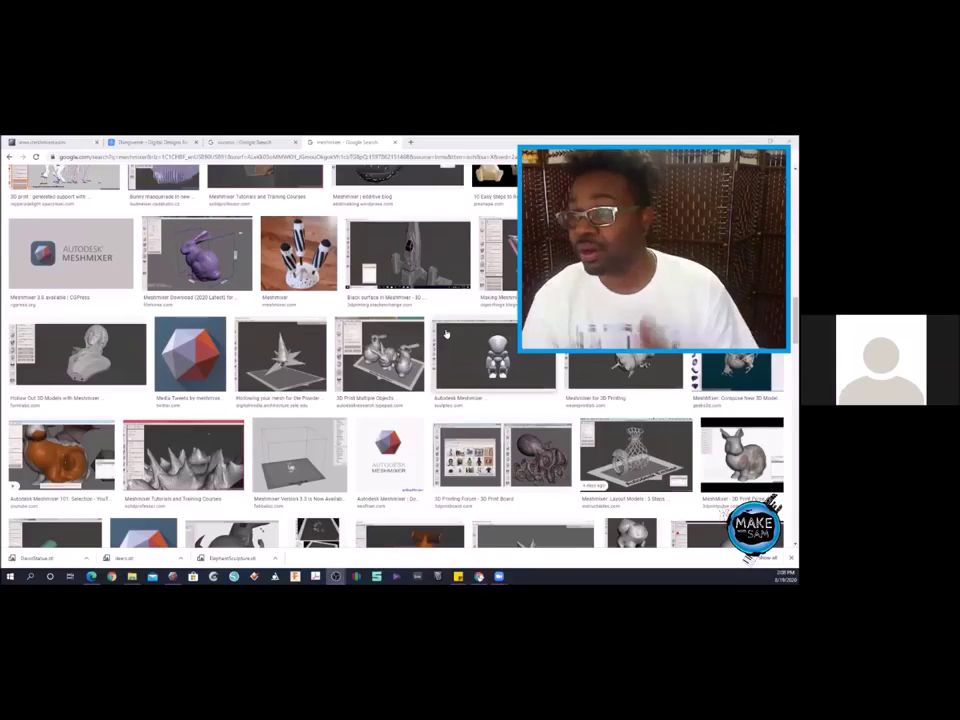
scroll(447, 334, up, 3)
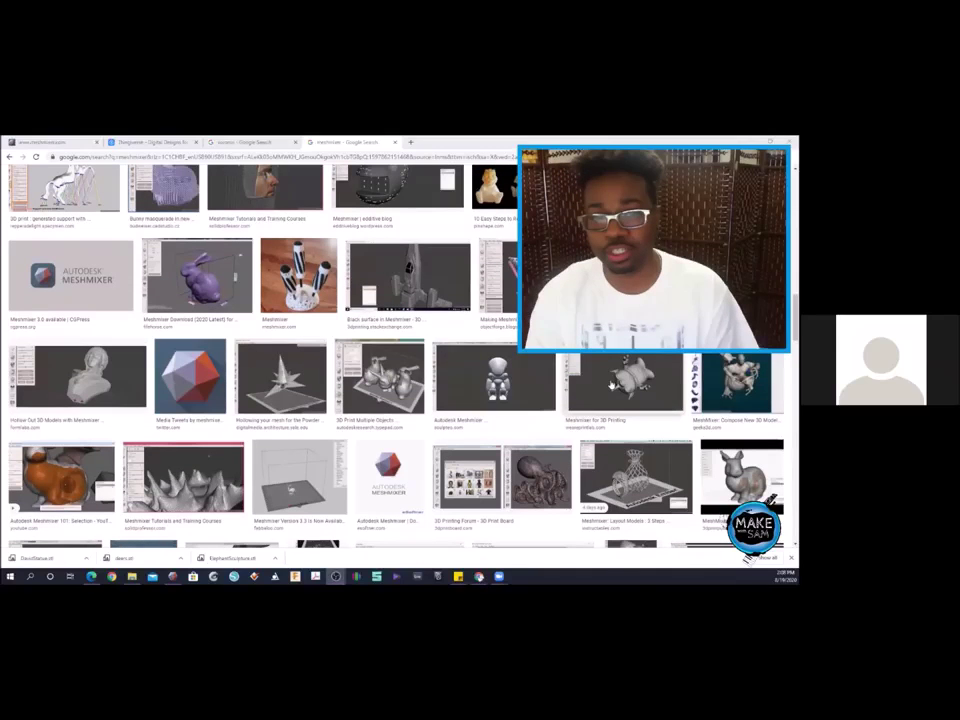
scroll(612, 385, up, 3)
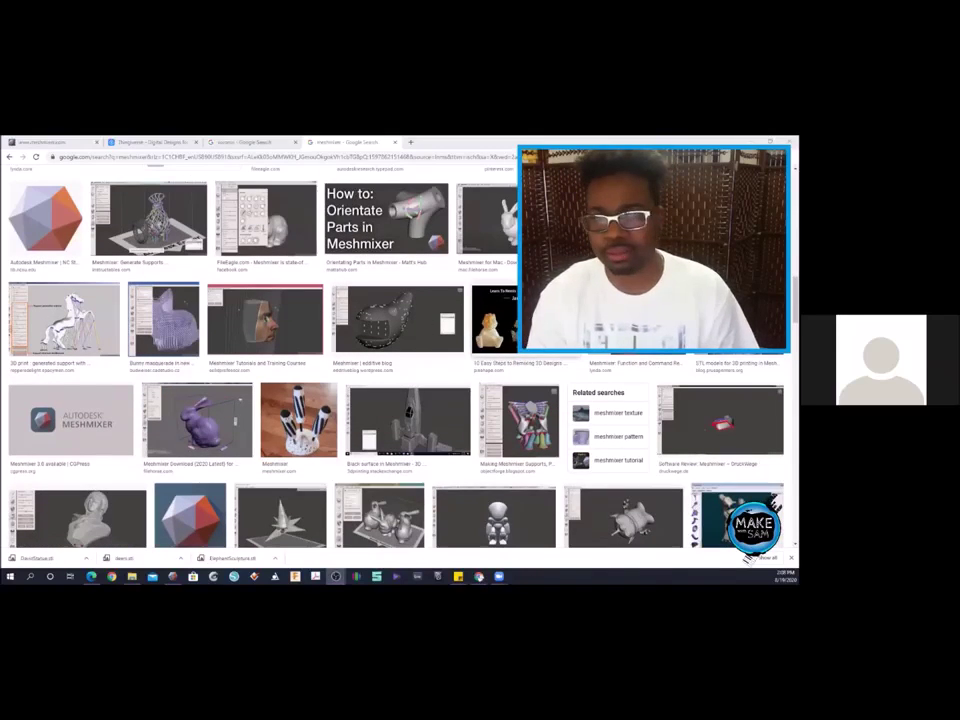
scroll(612, 385, up, 3)
scroll(612, 385, up, 2)
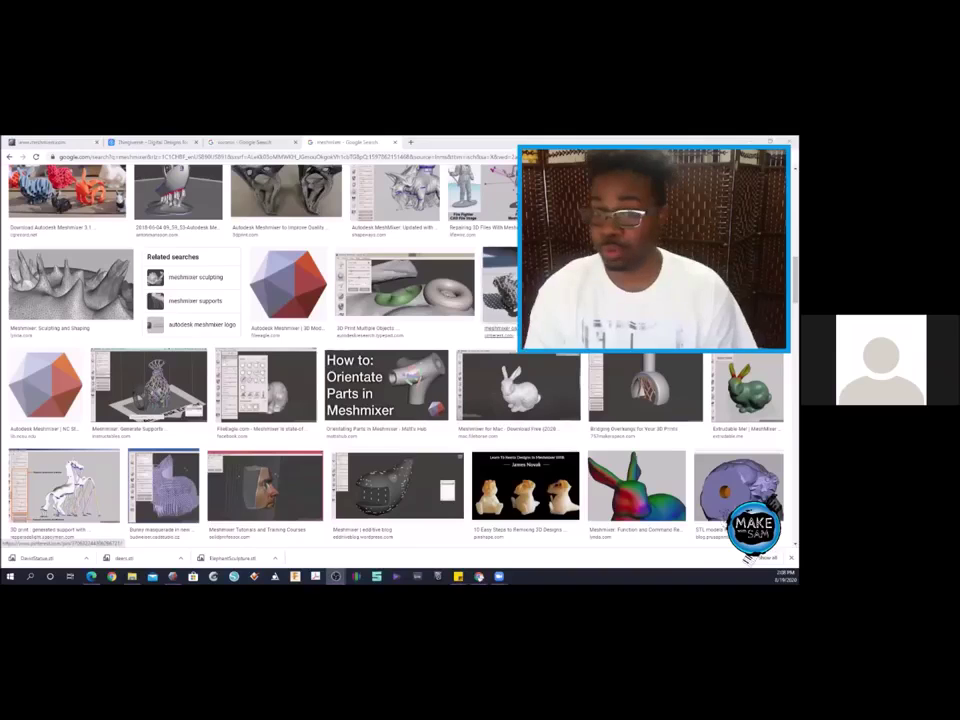
scroll(481, 352, up, 4)
scroll(481, 352, up, 2)
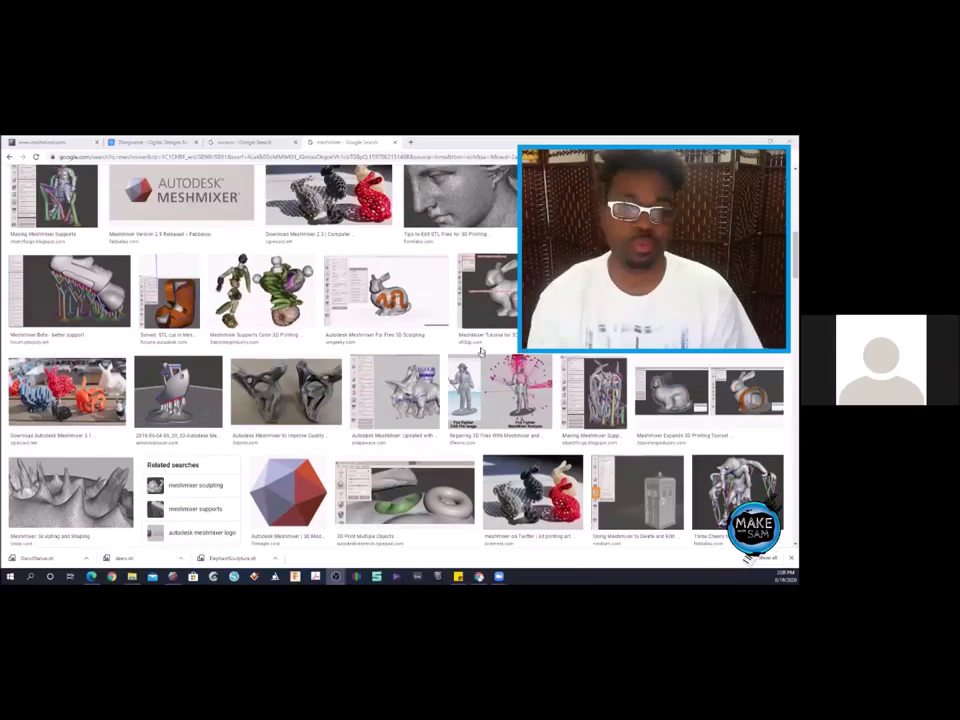
scroll(481, 327, up, 1)
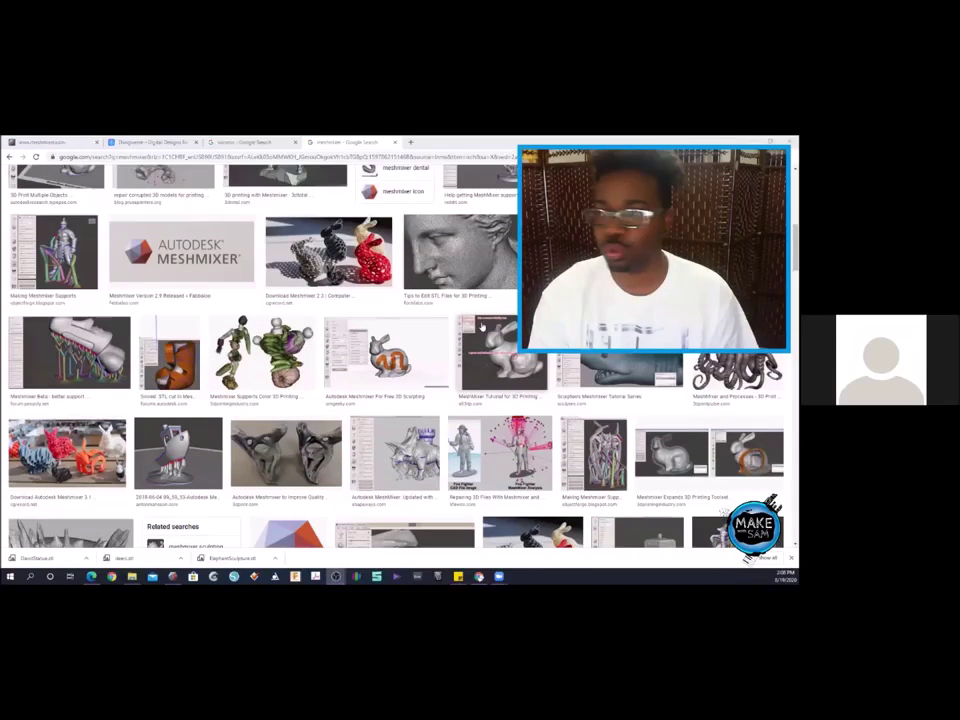
scroll(481, 327, up, 1)
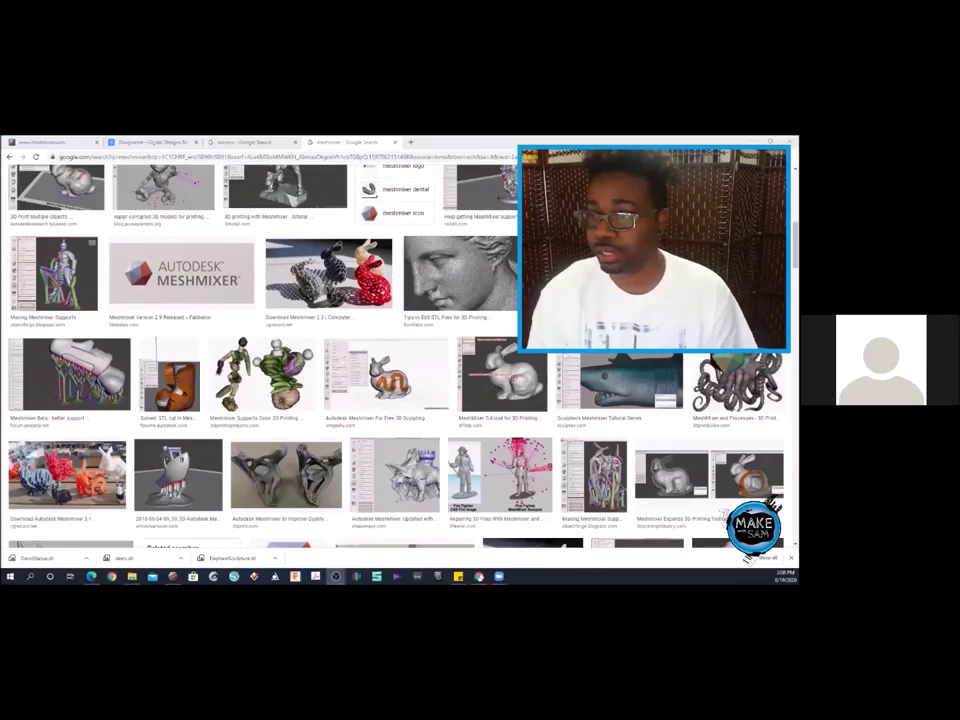
scroll(481, 327, up, 3)
scroll(300, 350, up, 6)
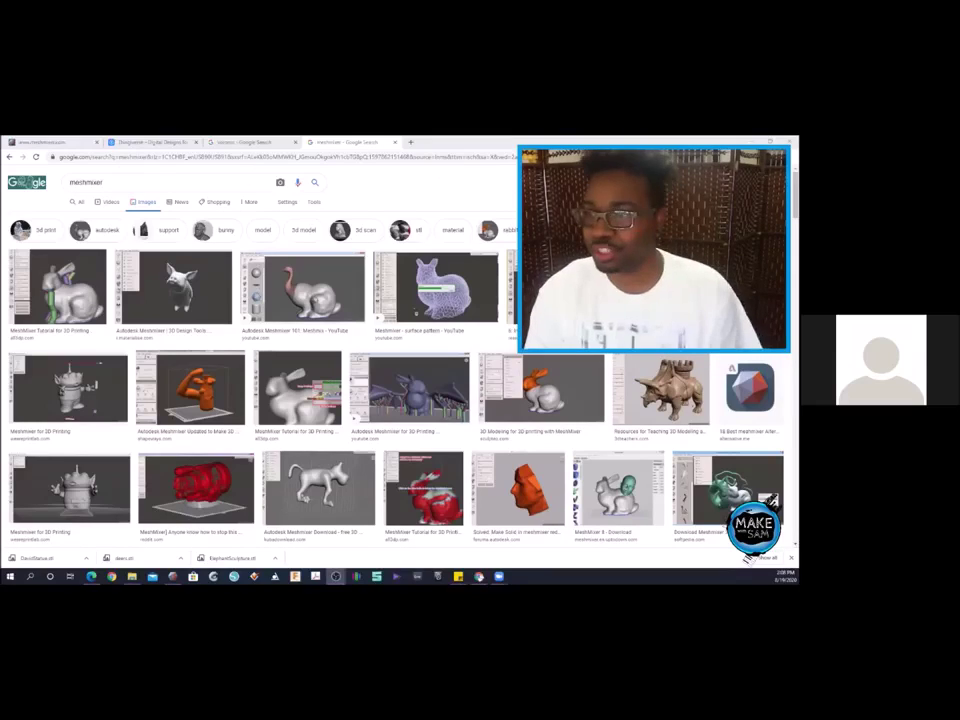
- Review the Meshmixer website, covering the Meshmixer 3.5 news, the download, forum and video links, the usage examples and the tool list
click(66, 145)
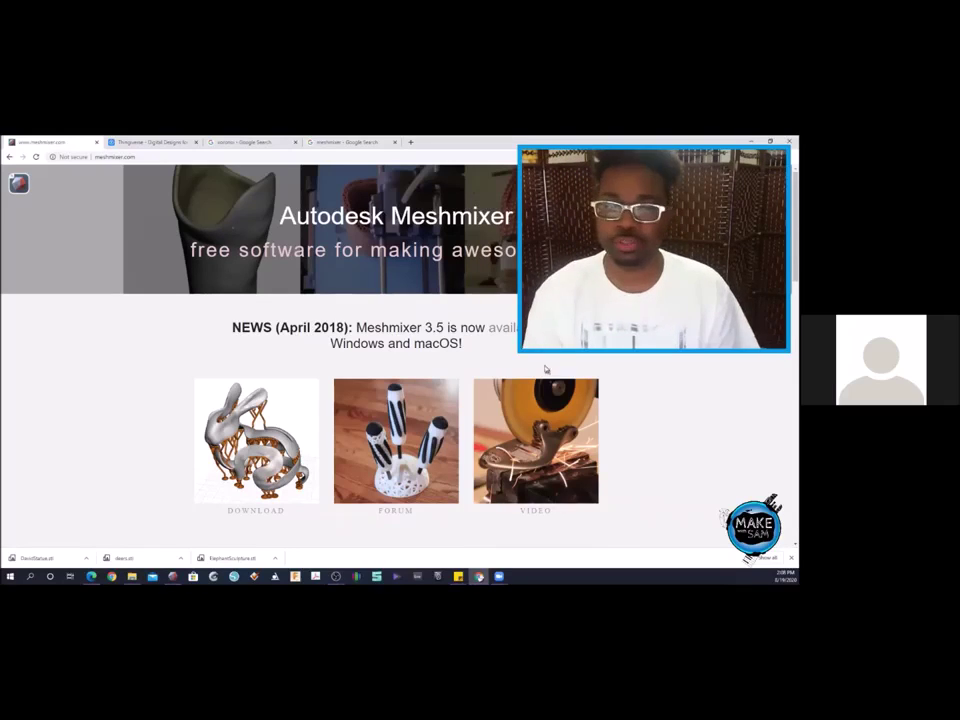
scroll(538, 360, down, 2)
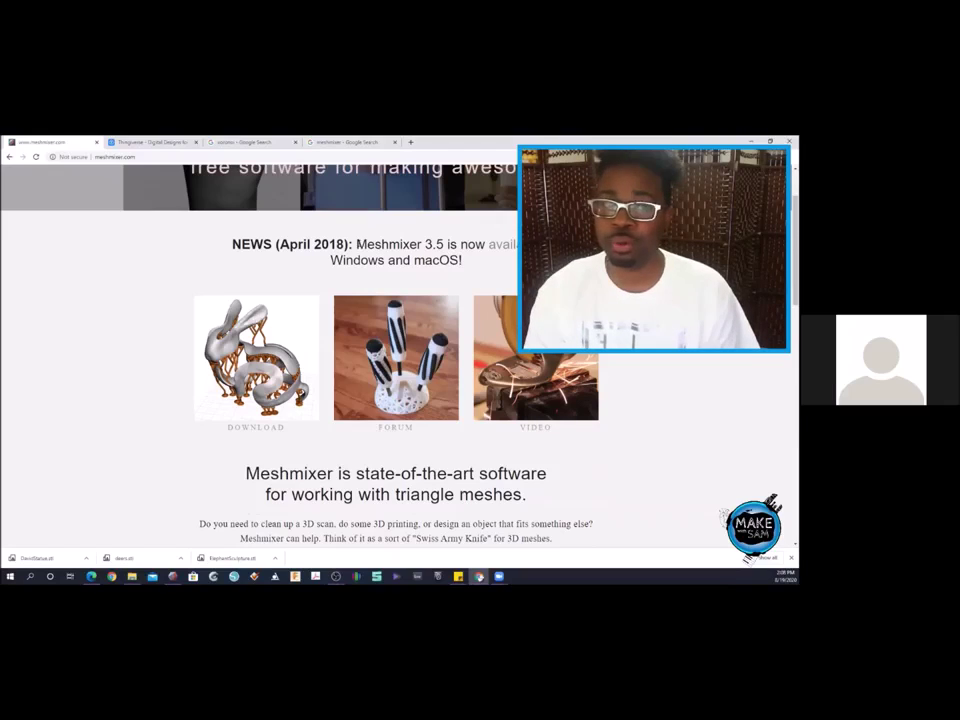
drag(356, 244, 444, 245)
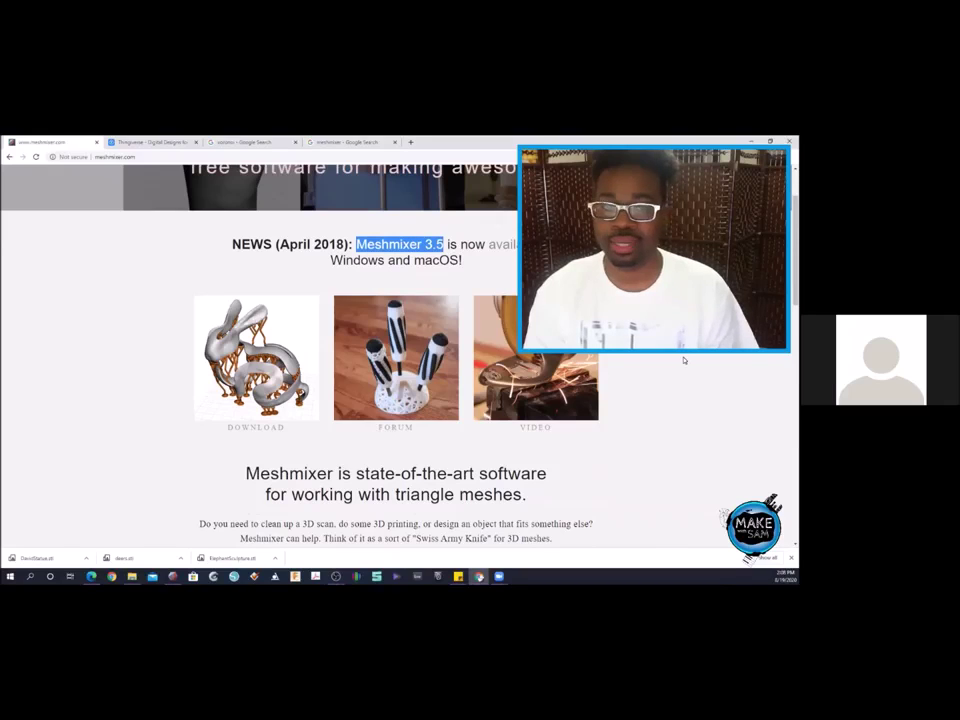
click(703, 386)
scroll(697, 399, down, 1)
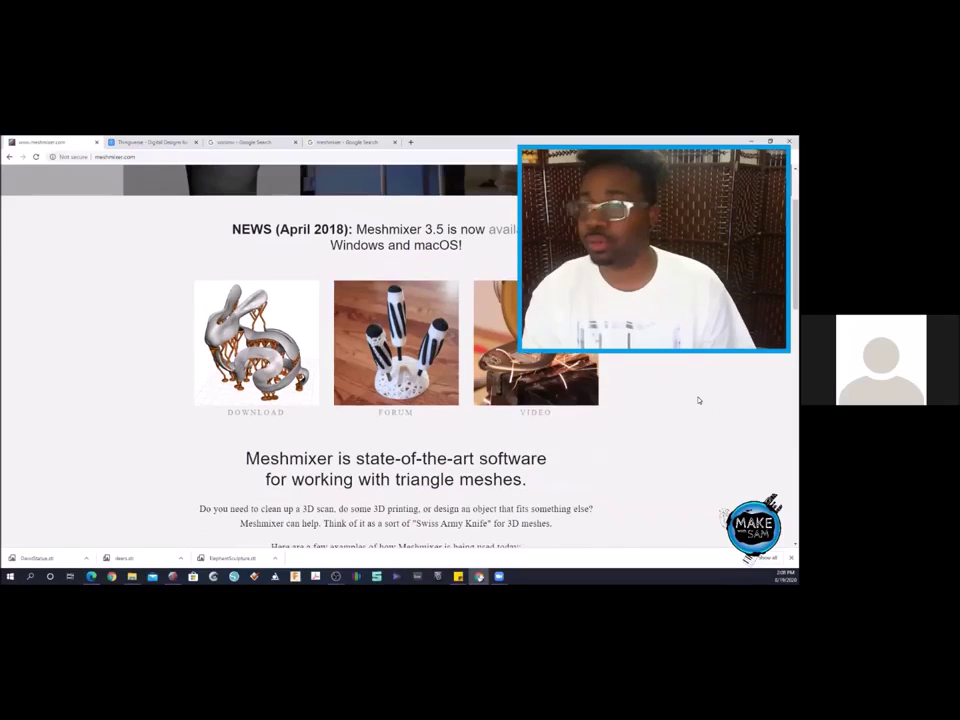
scroll(696, 399, down, 8)
scroll(688, 399, up, 2)
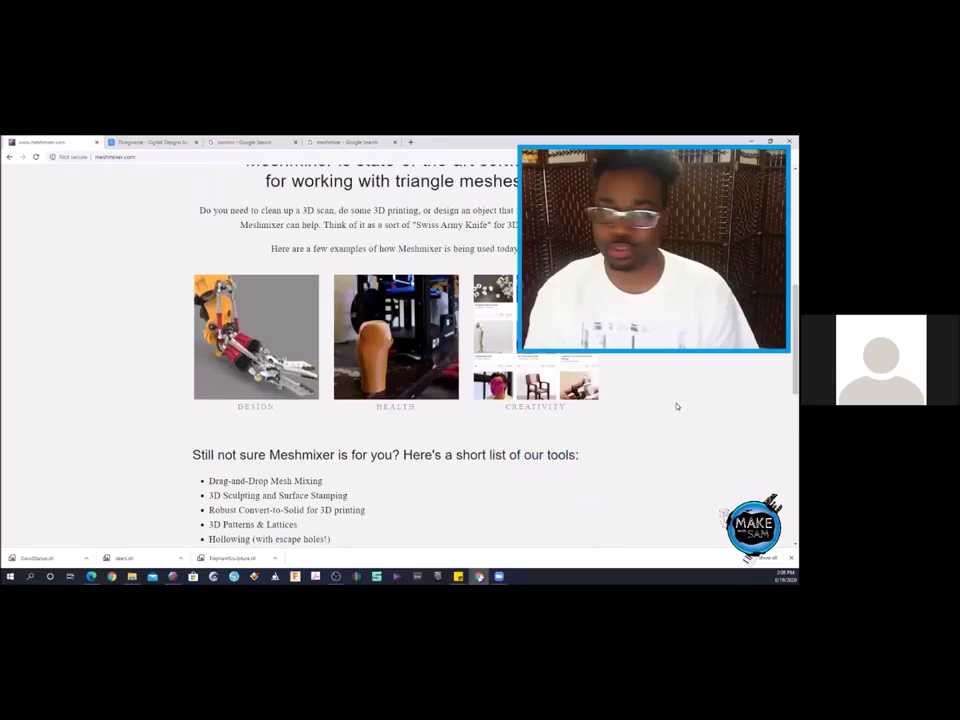
scroll(676, 405, up, 8)
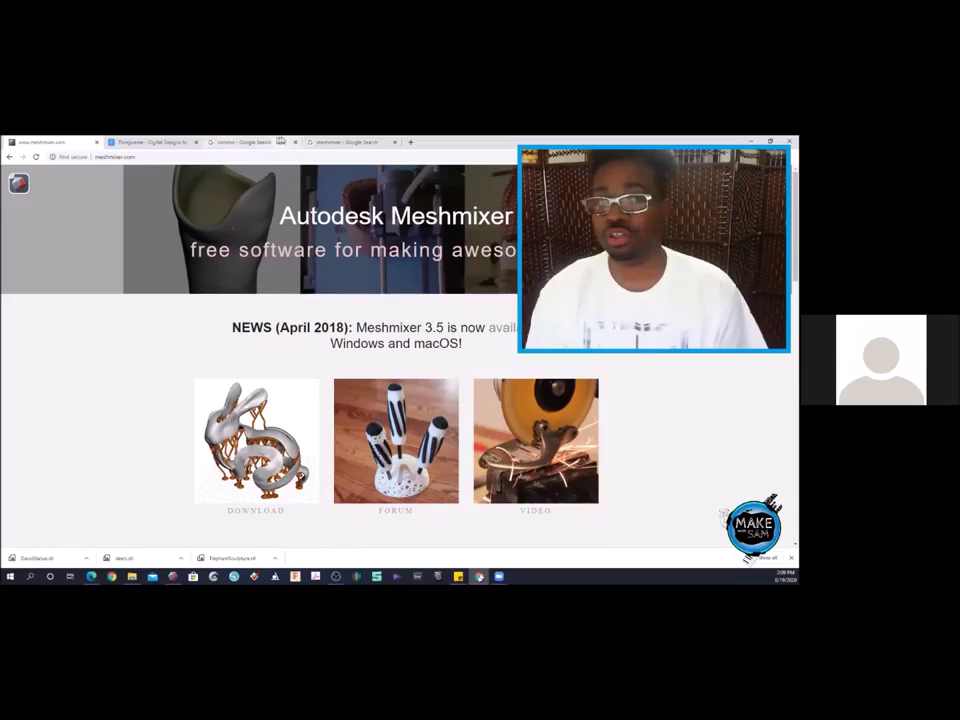
- Switch to the open Google search results for voronoi to view the Voronoi diagram overview
click(262, 142)
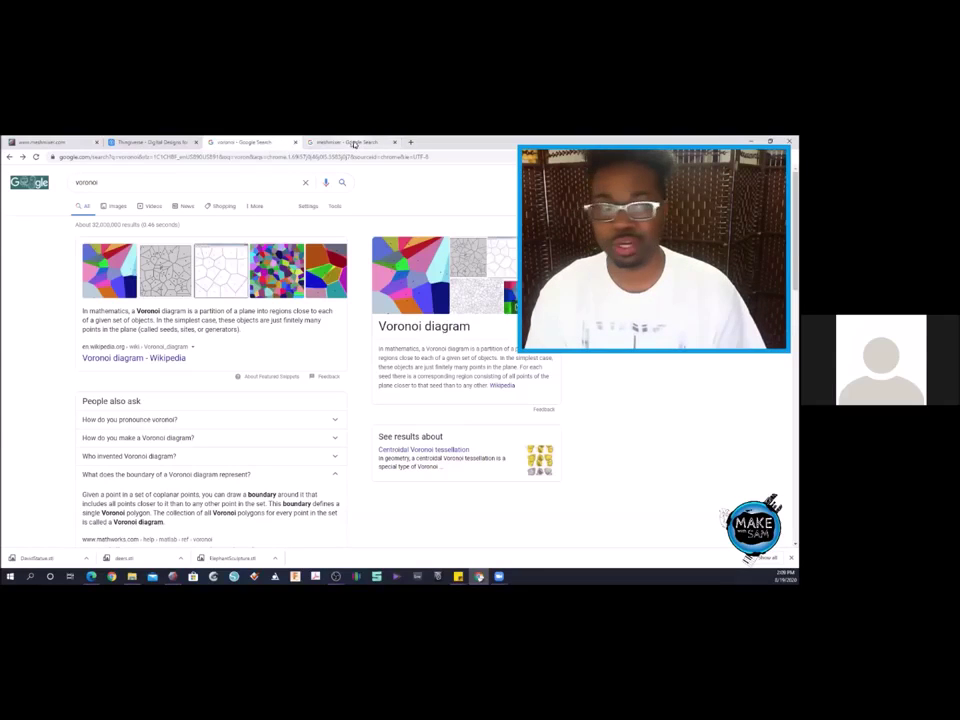
- Switch to Autodesk Meshmixer and import the Elephant_statue_scan mesh from the Remixing Models with Meshmixer folder
click(45, 142)
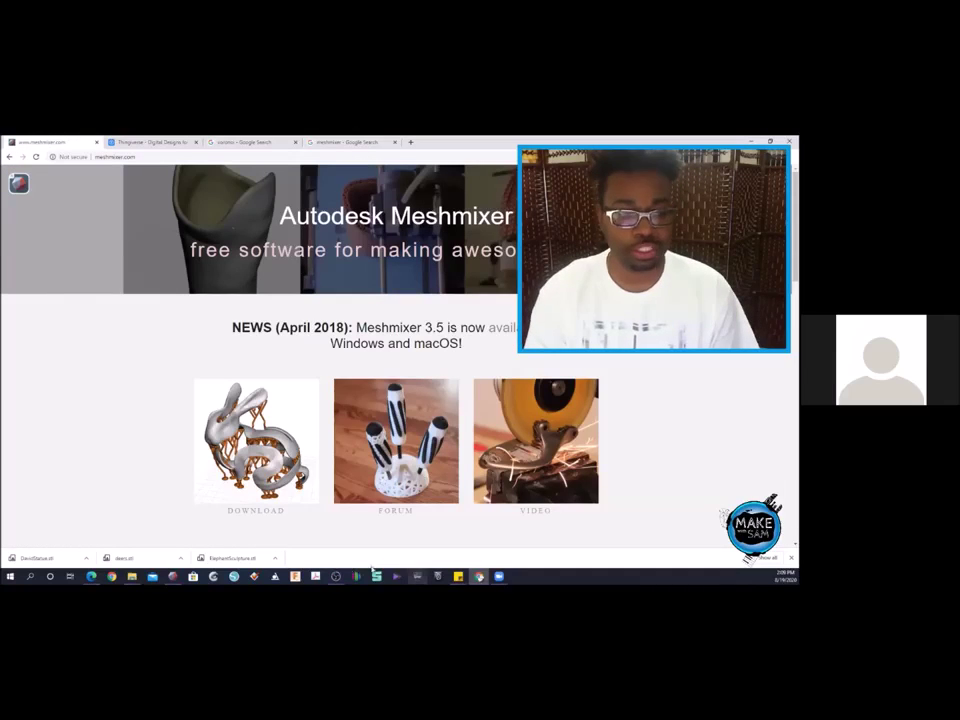
click(172, 576)
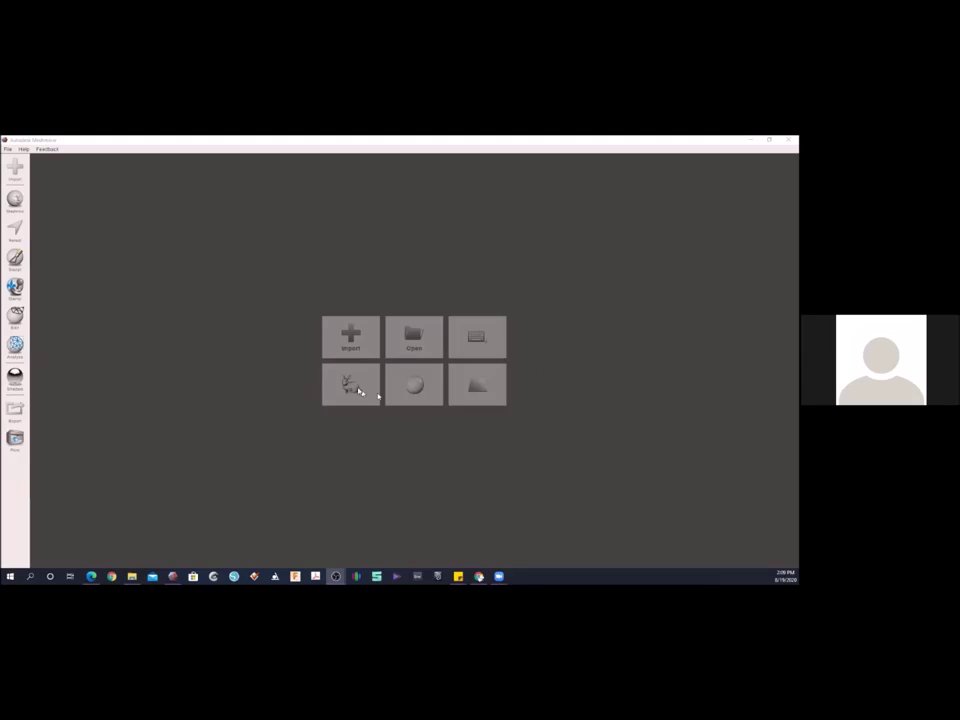
click(355, 337)
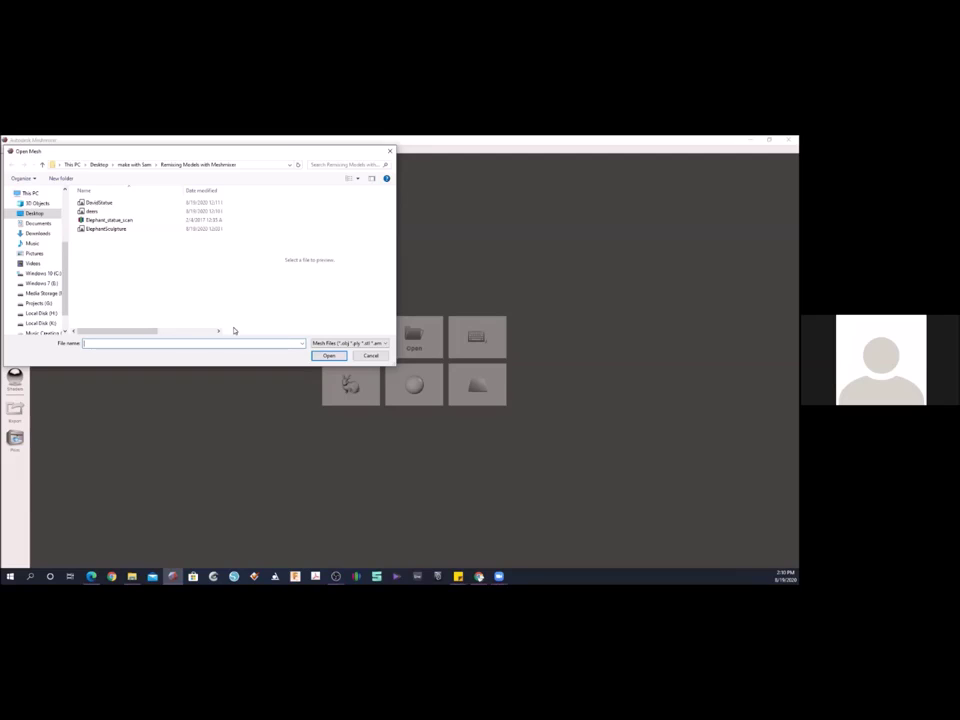
click(110, 220)
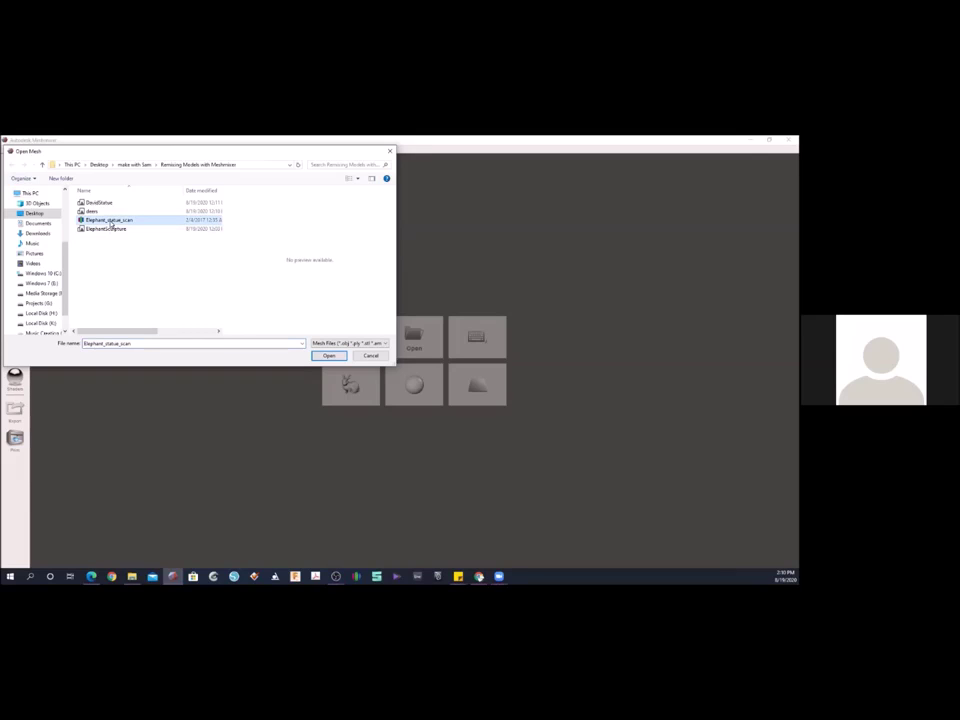
click(331, 354)
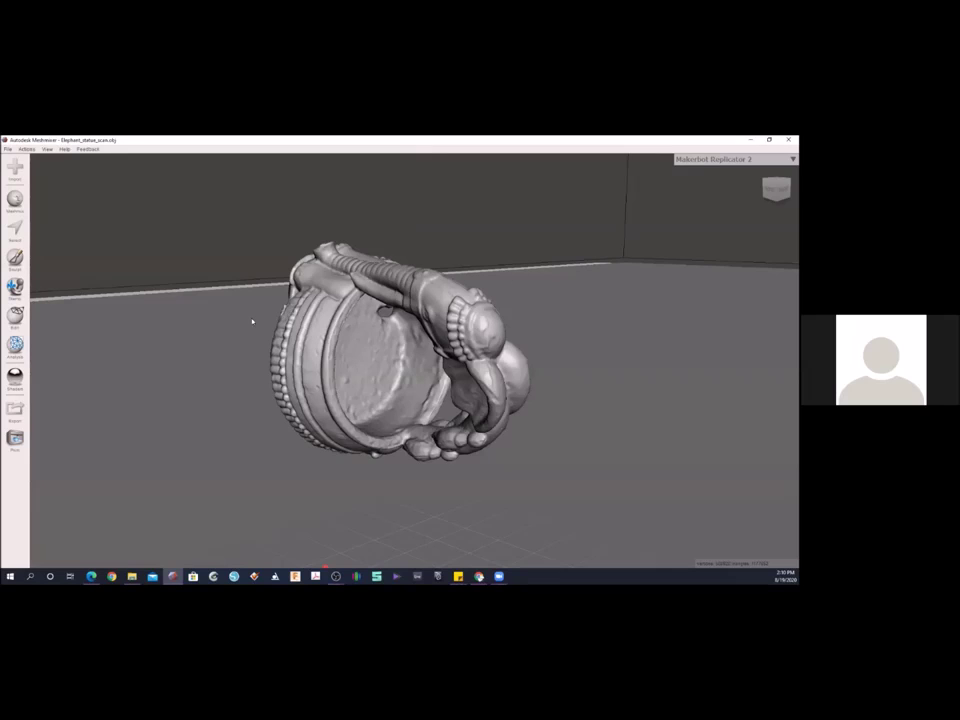
- Examine the imported elephant scan from all sides, including the bowl interior, the underside and the orientation relative to the print bed
right_drag(252, 321, 400, 397)
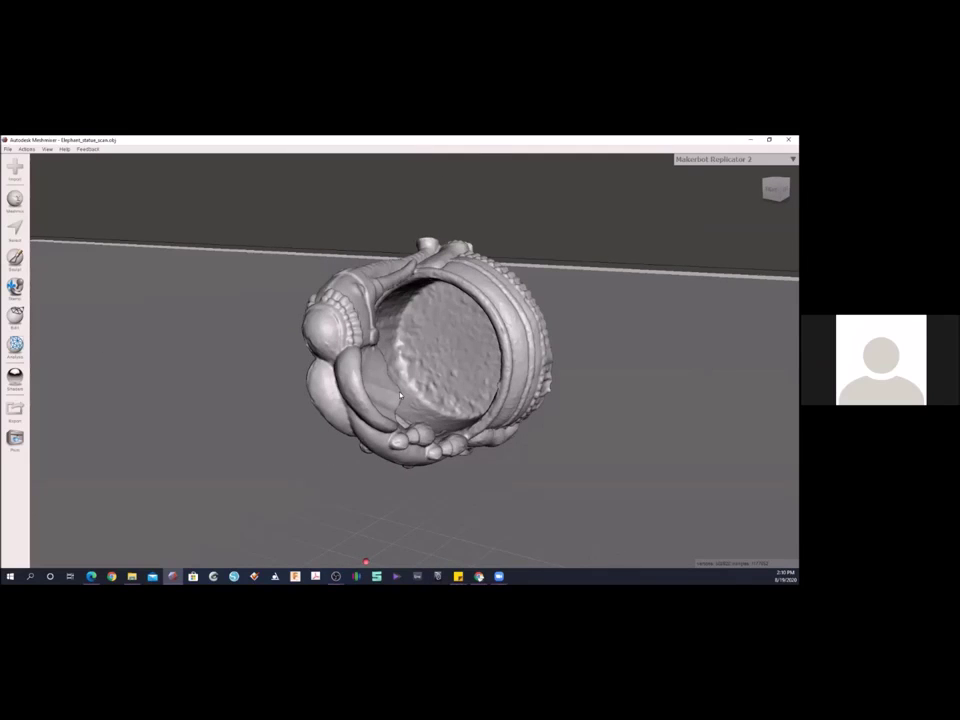
right_drag(482, 373, 419, 425)
right_drag(548, 281, 516, 326)
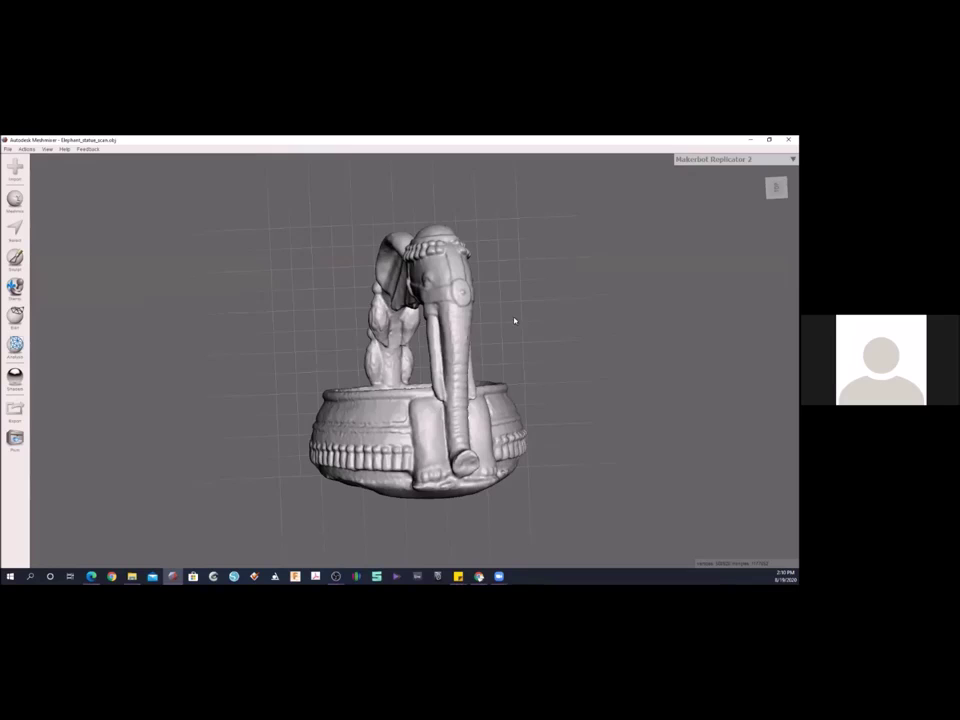
right_drag(521, 333, 338, 212)
right_drag(454, 318, 463, 363)
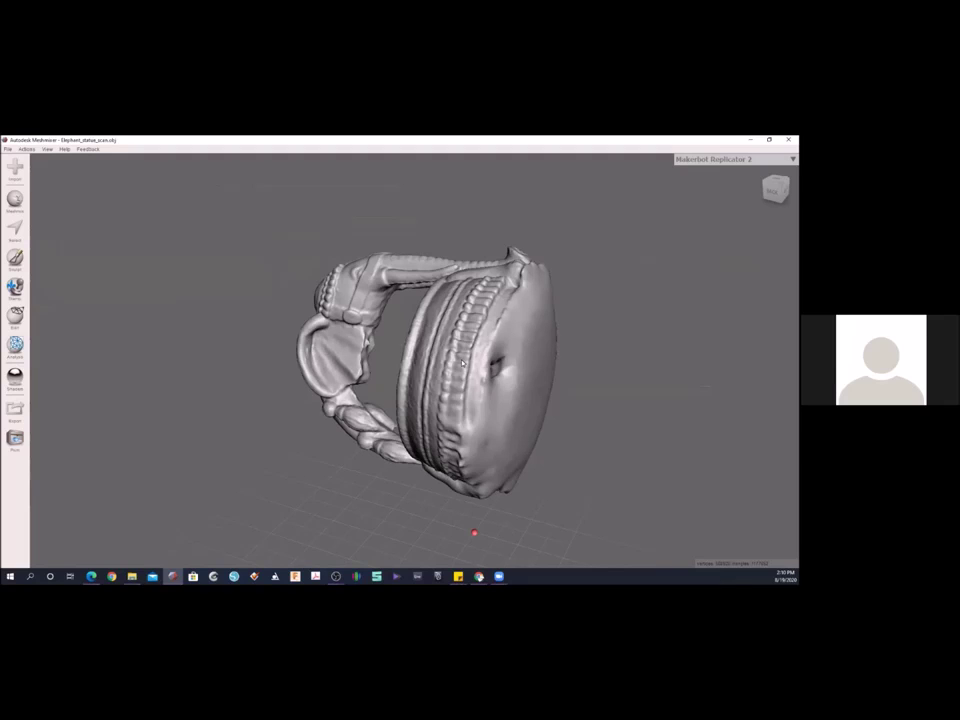
right_drag(595, 309, 625, 309)
right_drag(388, 336, 364, 263)
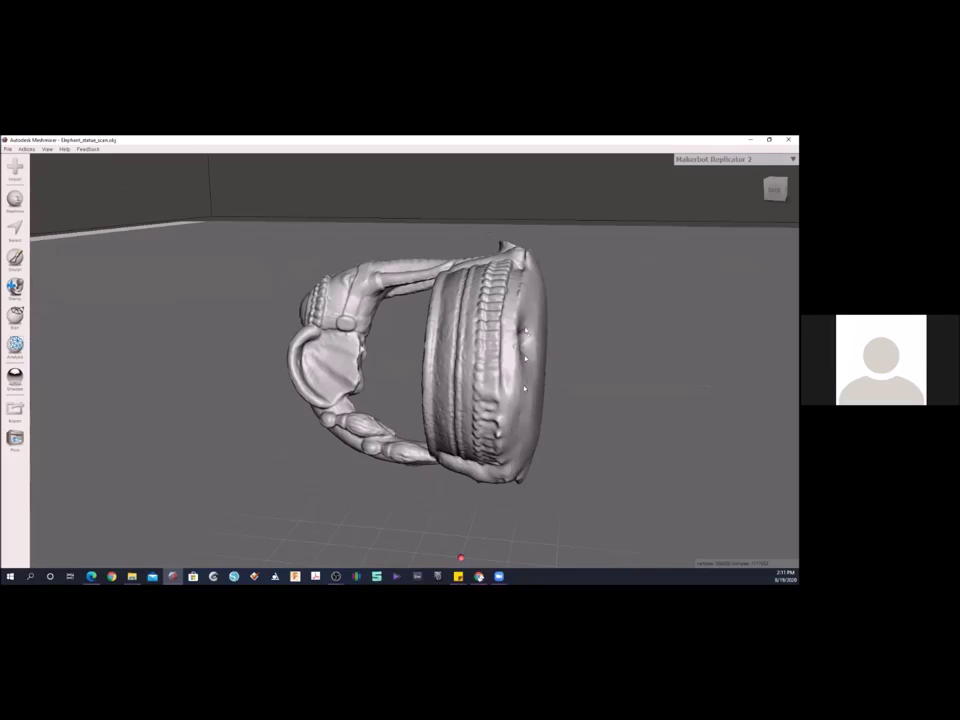
right_drag(564, 319, 505, 315)
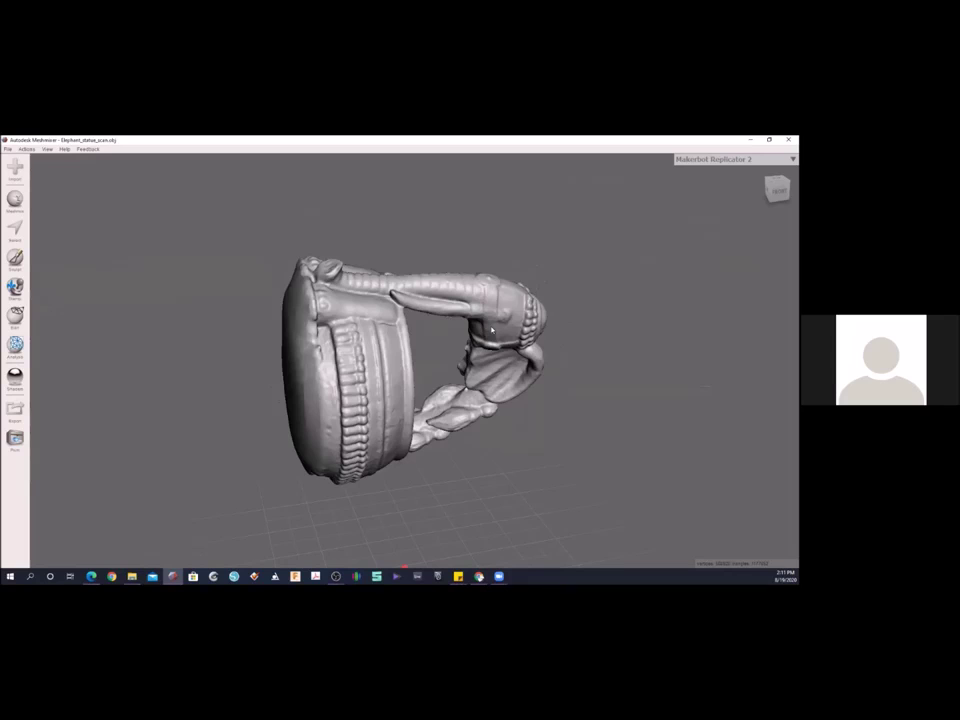
right_drag(426, 345, 406, 334)
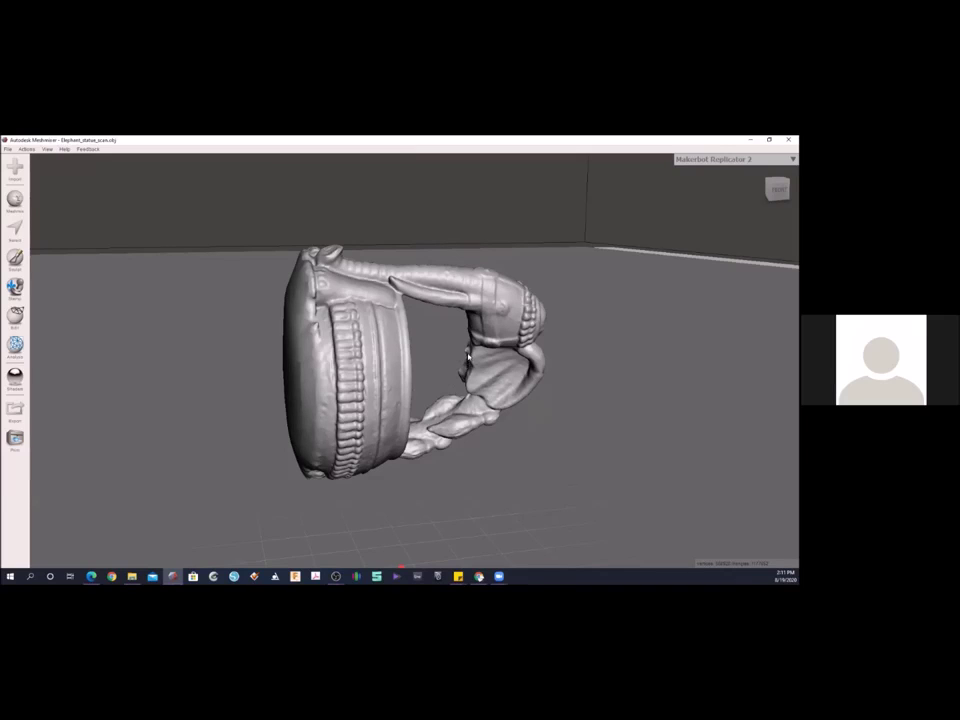
right_drag(477, 354, 446, 531)
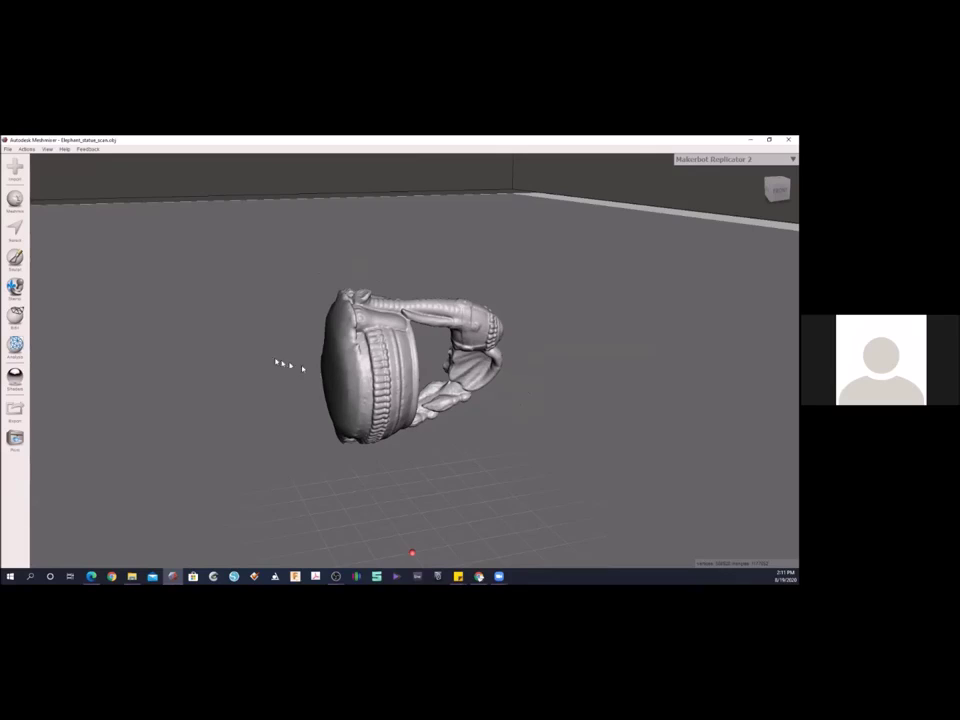
- Align the elephant scan from its base point to the world origin so it rests on the print bed
click(15, 318)
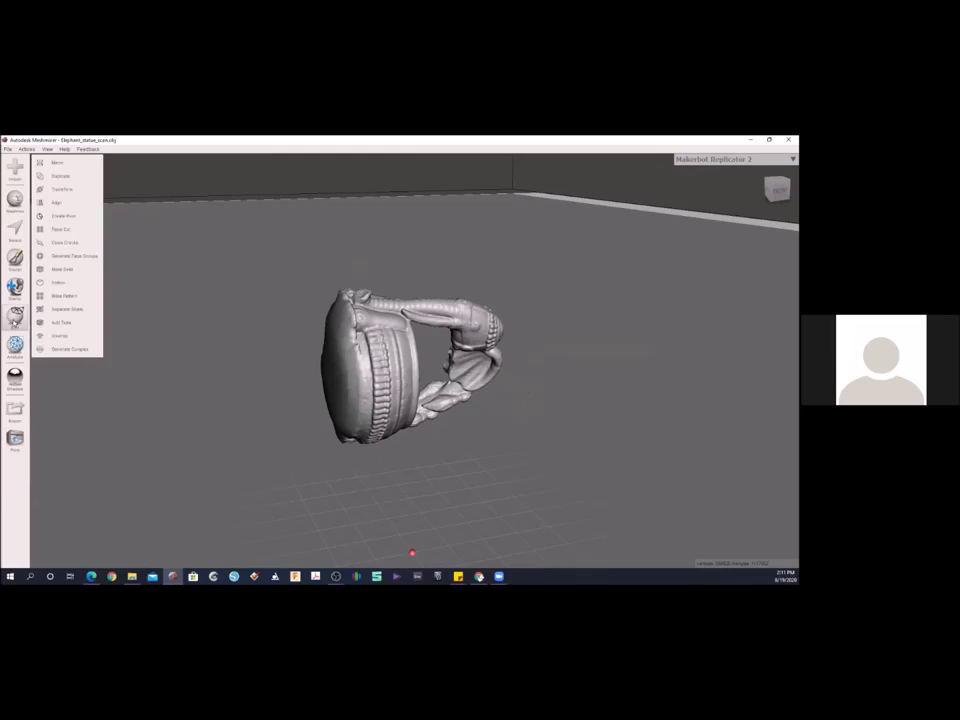
click(60, 203)
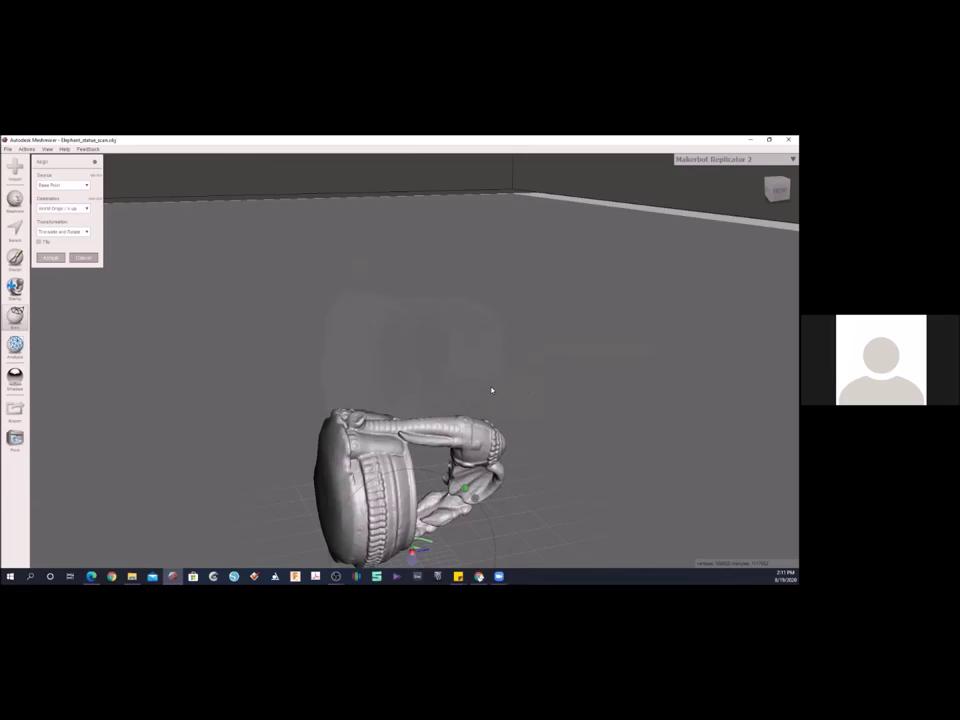
scroll(438, 440, down, 2)
right_drag(346, 383, 317, 396)
right_drag(540, 446, 411, 477)
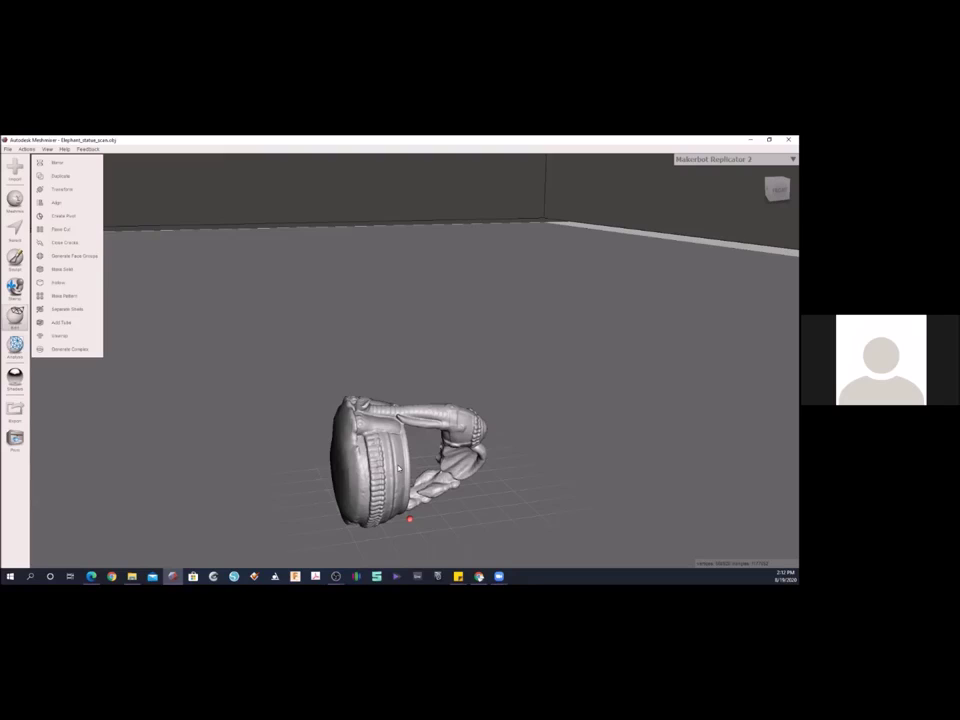
- Transform the elephant scan with a -90° rotation about X so the bowl stands upright, and accept it
right_drag(398, 468, 464, 500)
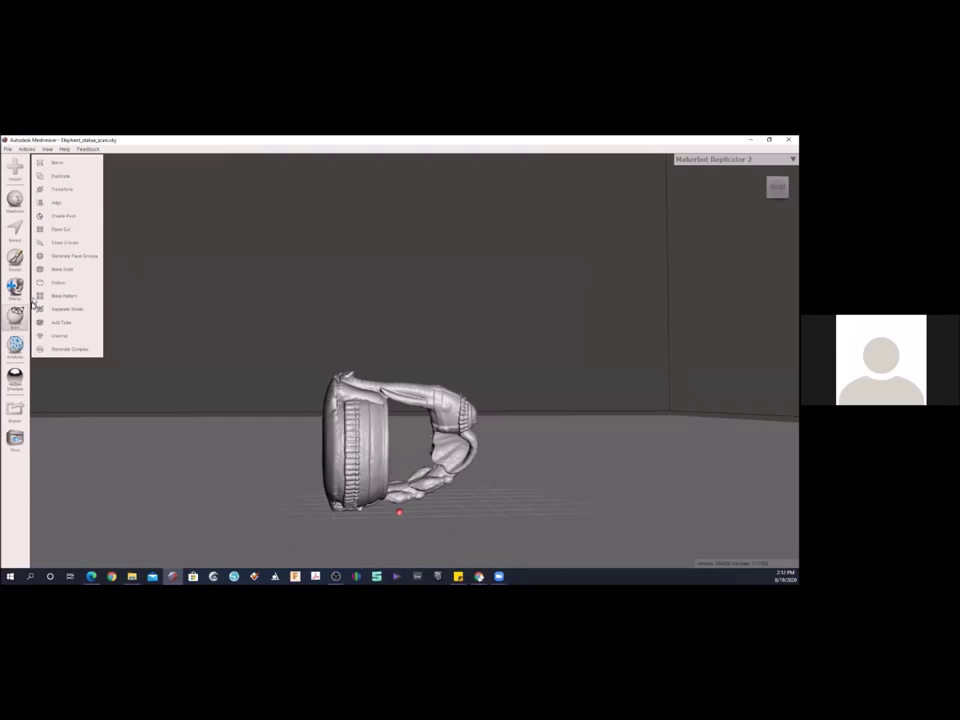
click(62, 190)
drag(419, 423, 355, 400)
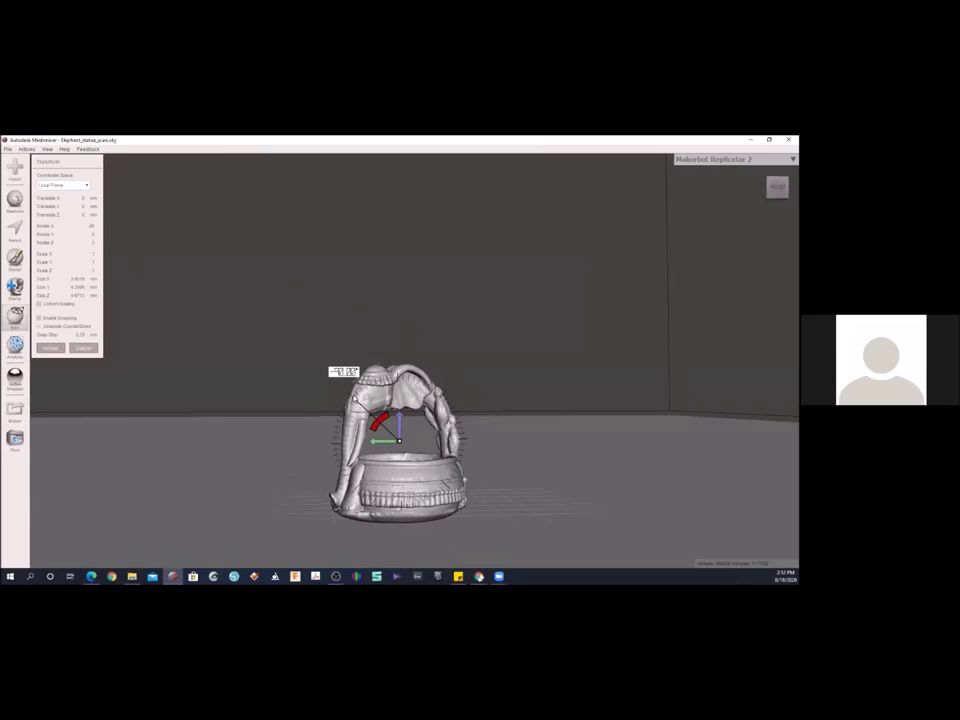
mouse_move(277, 408)
right_down()
mouse_move(424, 423)
mouse_move(269, 418)
right_up()
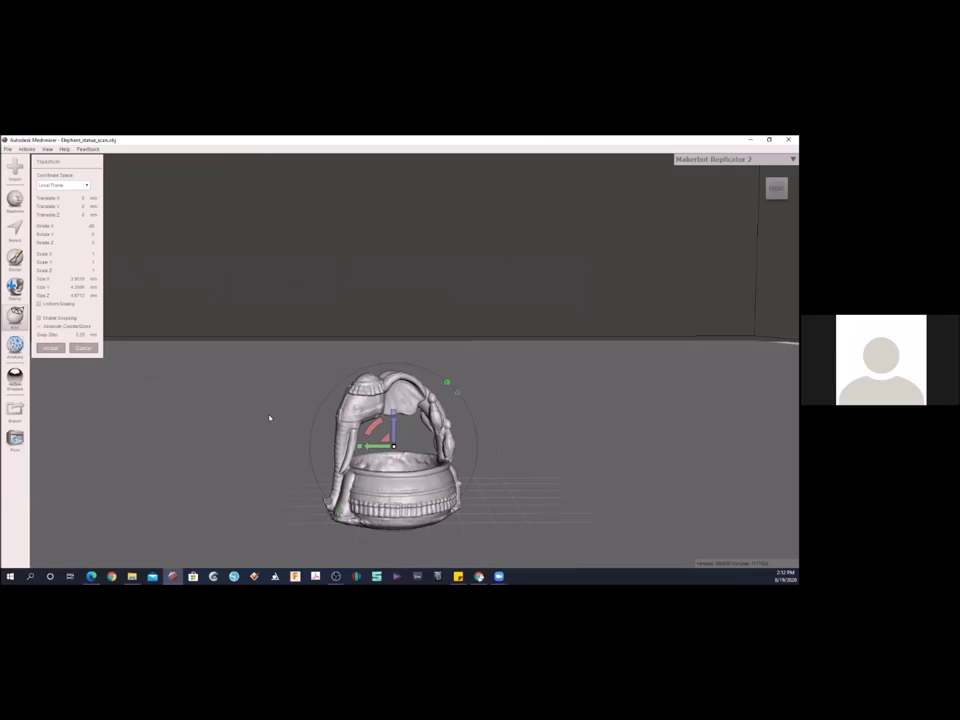
right_drag(519, 401, 550, 416)
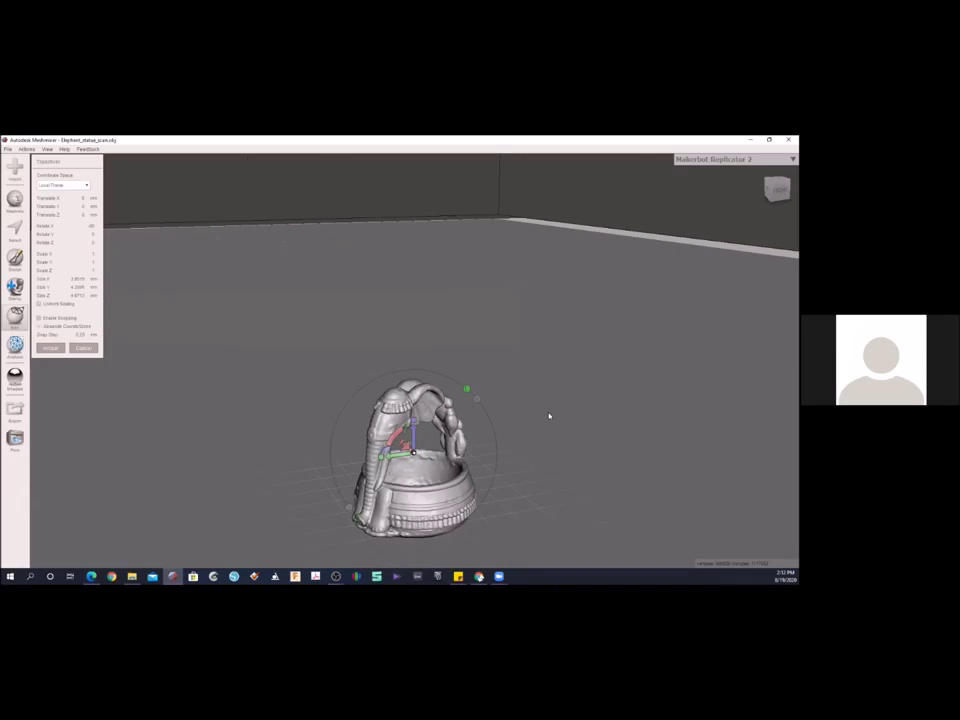
right_drag(487, 425, 470, 410)
scroll(445, 460, up, 4)
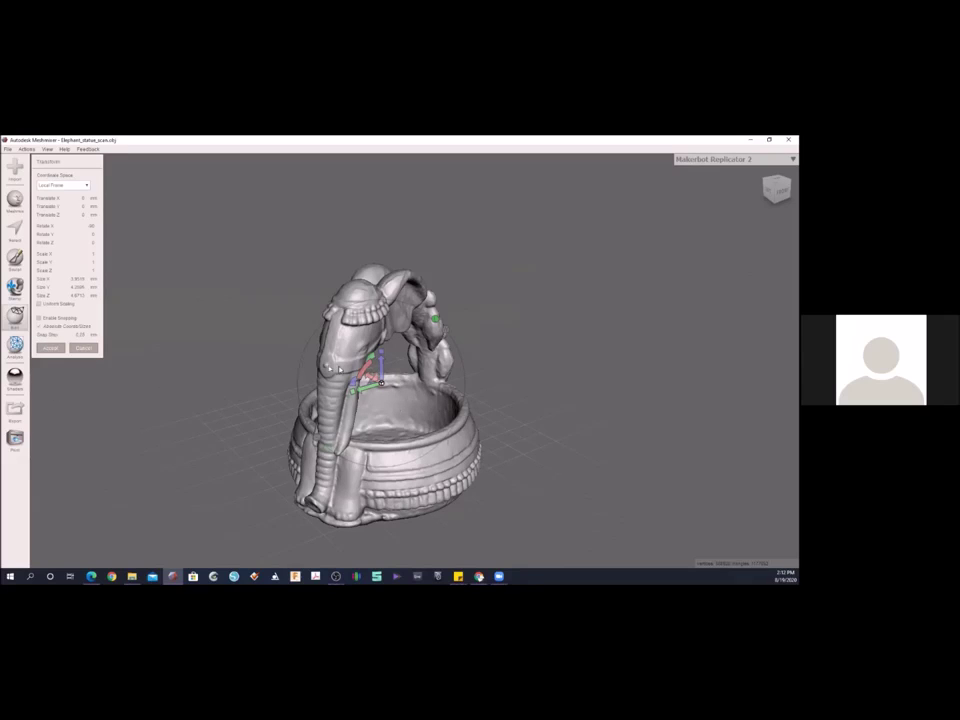
right_drag(342, 370, 320, 369)
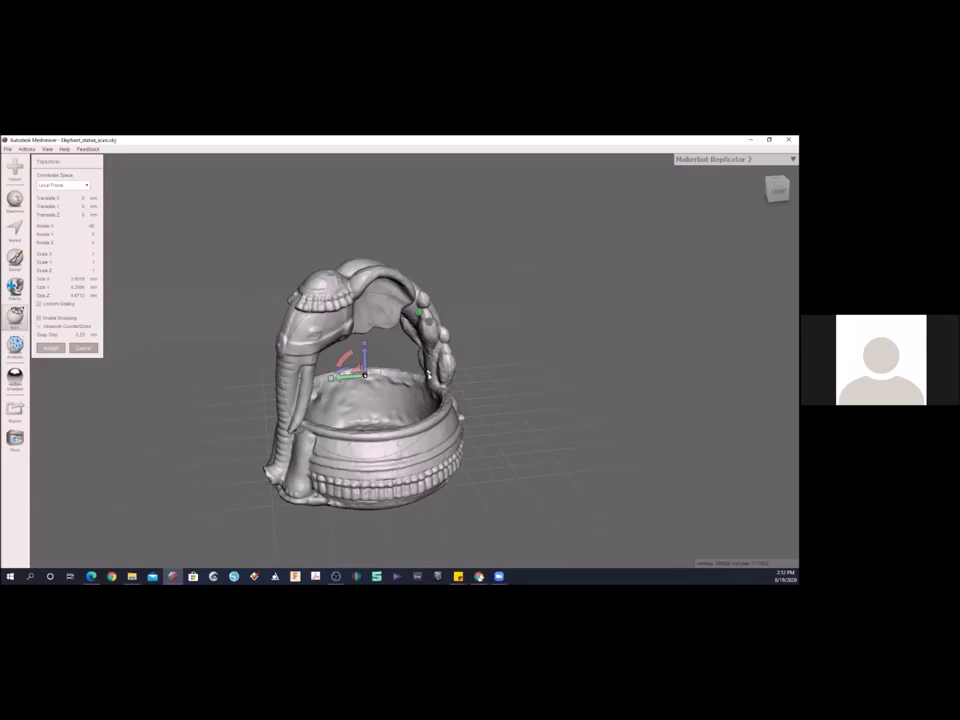
scroll(437, 380, down, 3)
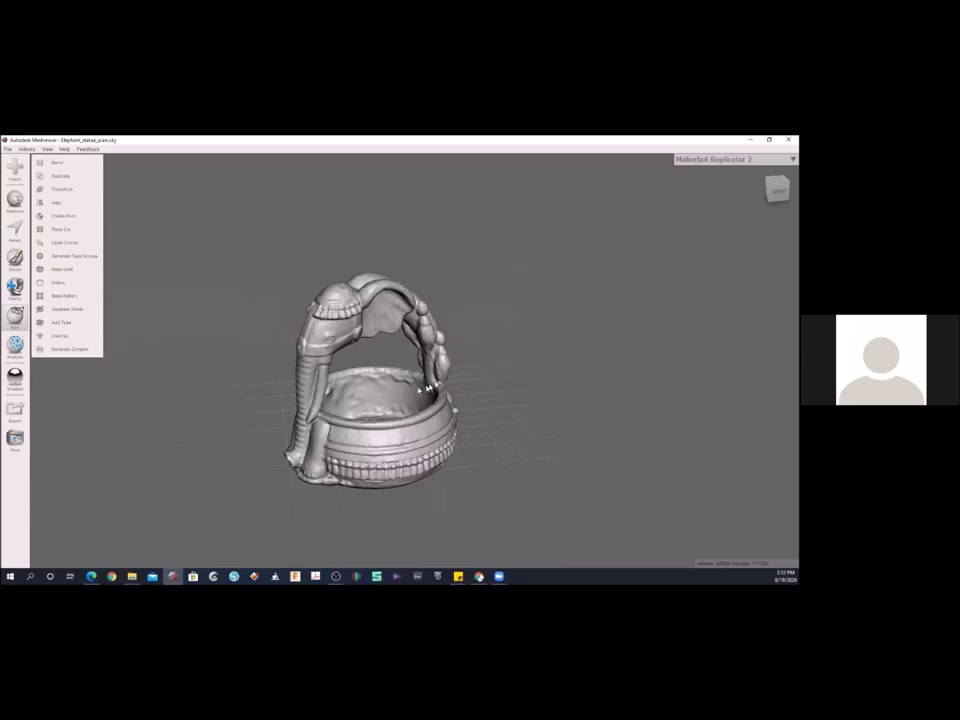
- Separate the elephant scan into its shells and select each resulting shell in turn to identify the stray fragments
right_drag(328, 358, 364, 377)
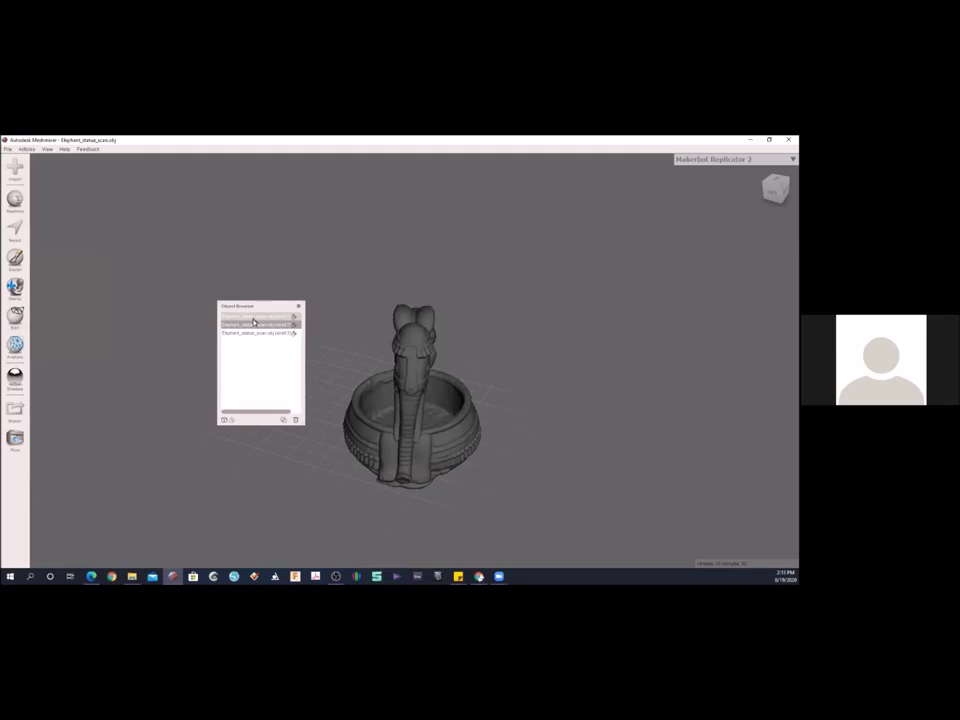
click(255, 333)
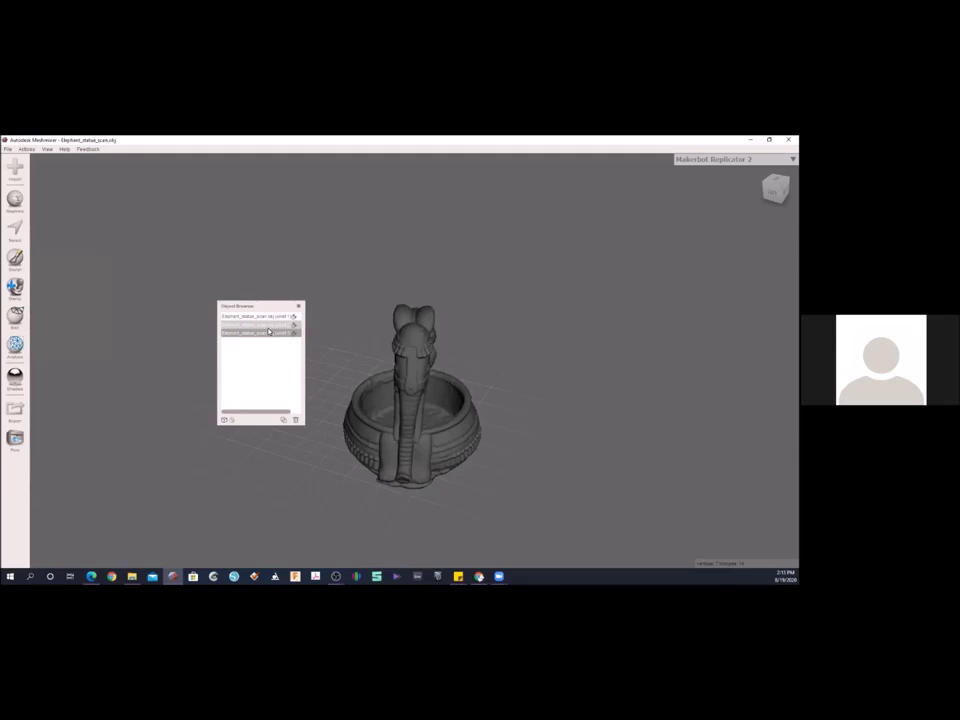
drag(268, 331, 260, 318)
click(260, 318)
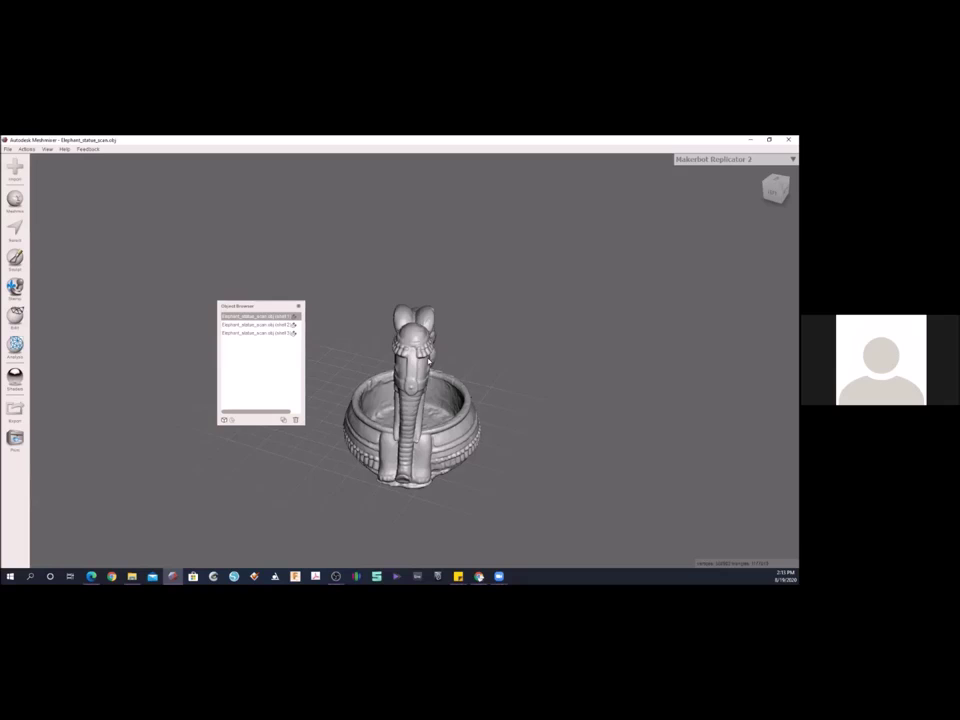
click(274, 326)
right_drag(467, 407, 265, 373)
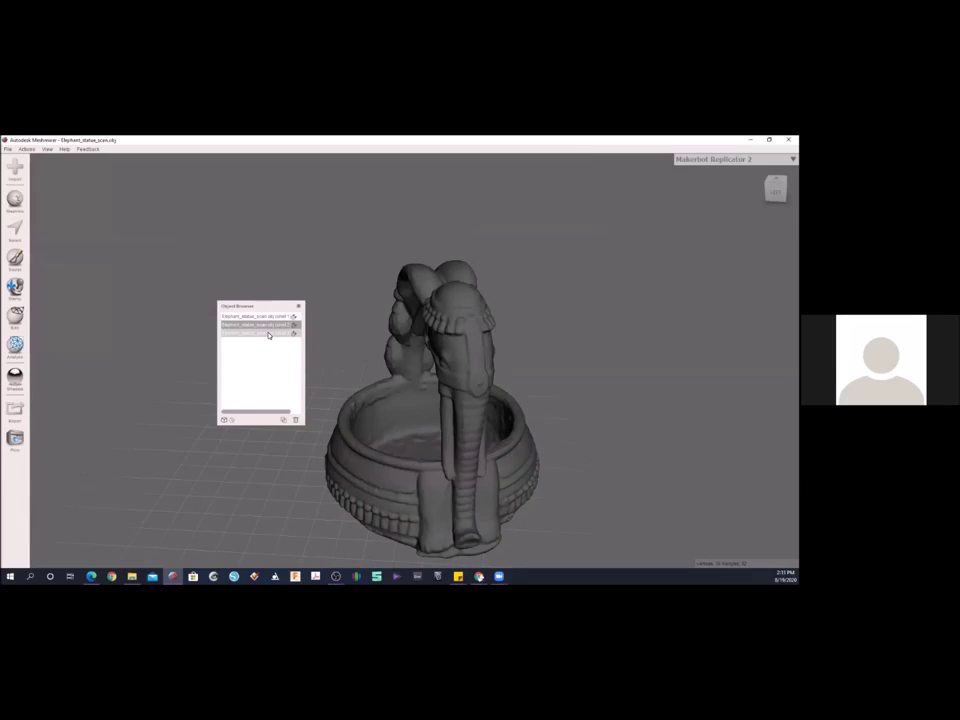
- Delete the second and third shells of the elephant scan together, keeping only the main statue
click(268, 333)
shift+click(267, 326)
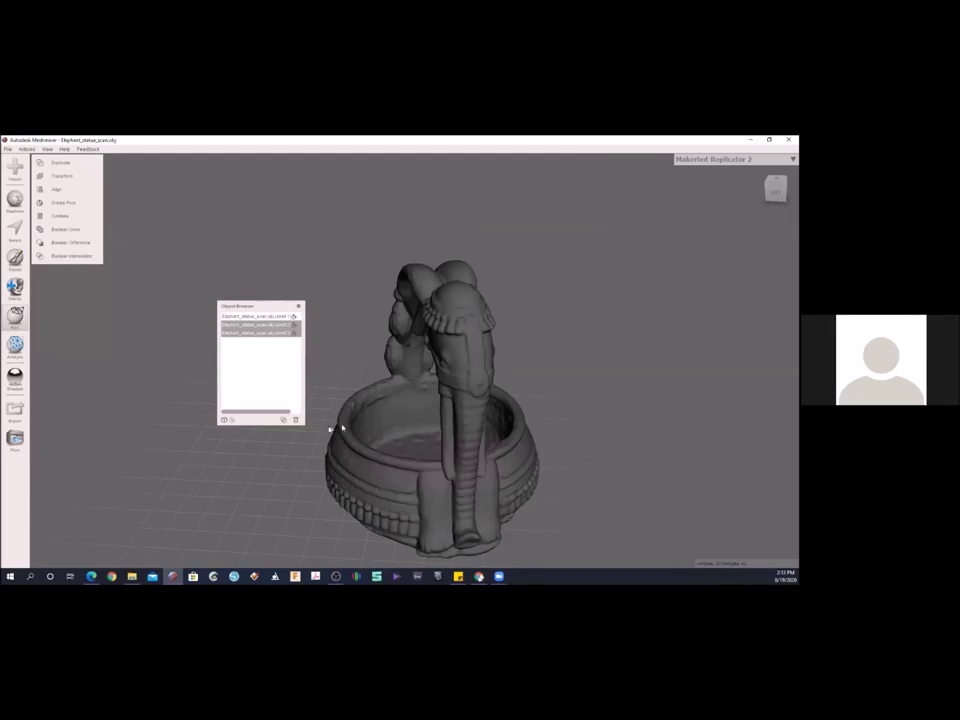
click(296, 420)
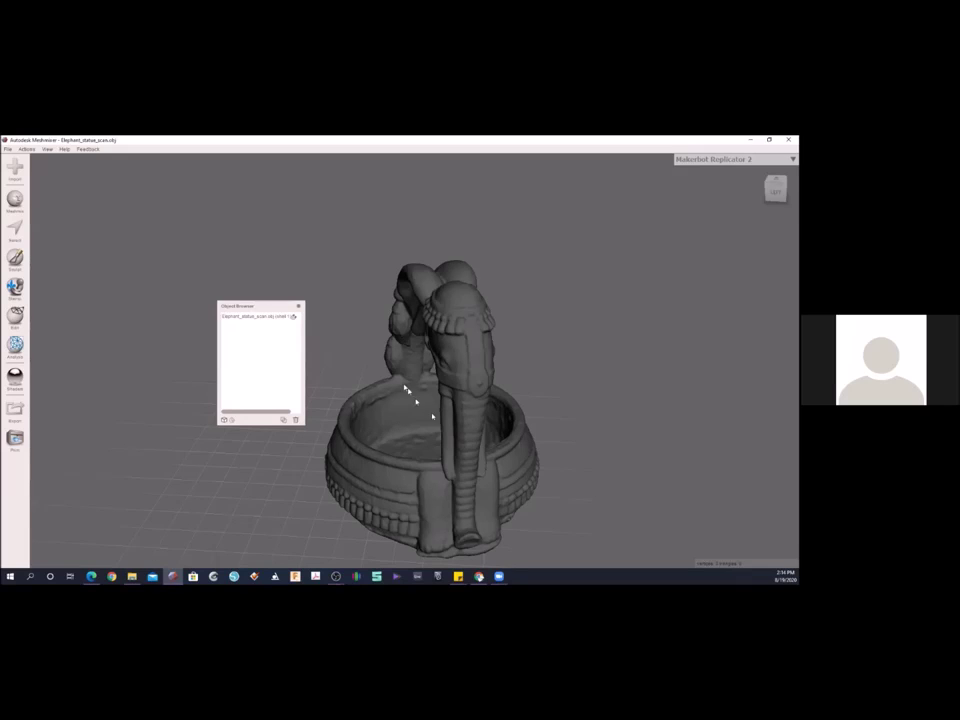
- Make the remaining elephant shell active and examine the hole in the floor of its bowl up close
right_drag(365, 372, 355, 418)
click(344, 367)
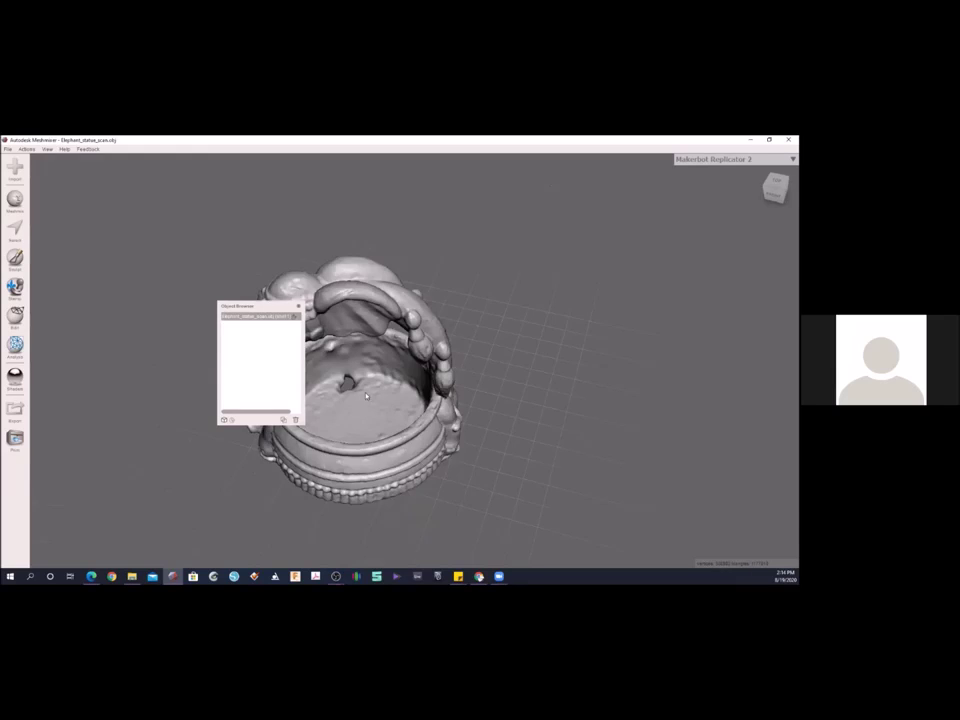
middle_drag(342, 366, 598, 414)
scroll(600, 432, up, 2)
right_drag(602, 435, 577, 430)
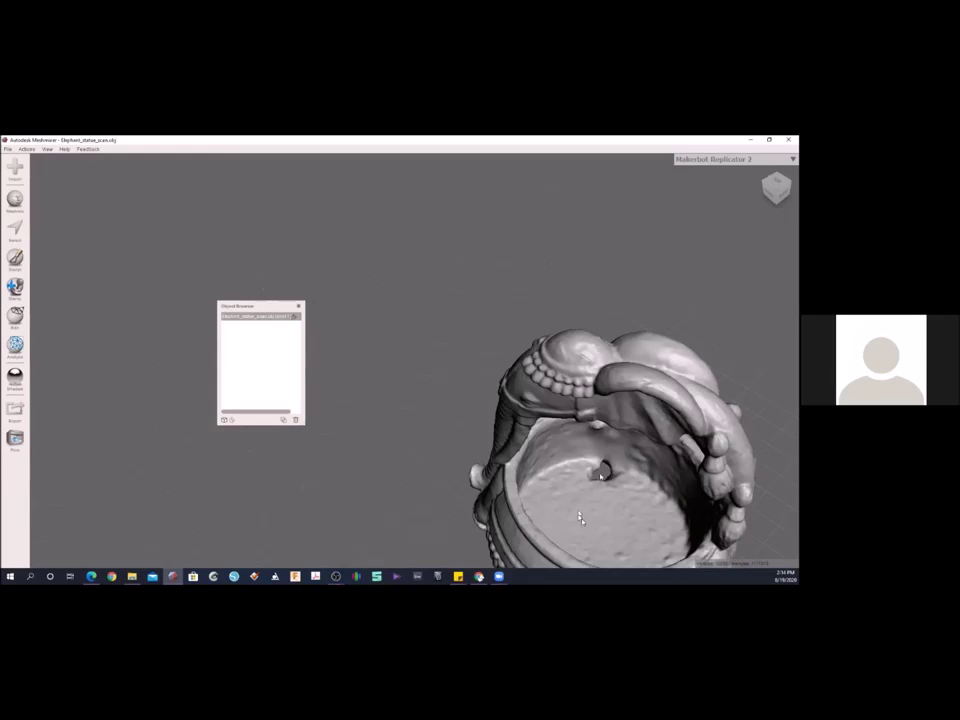
middle_drag(617, 481, 531, 448)
scroll(515, 484, up, 3)
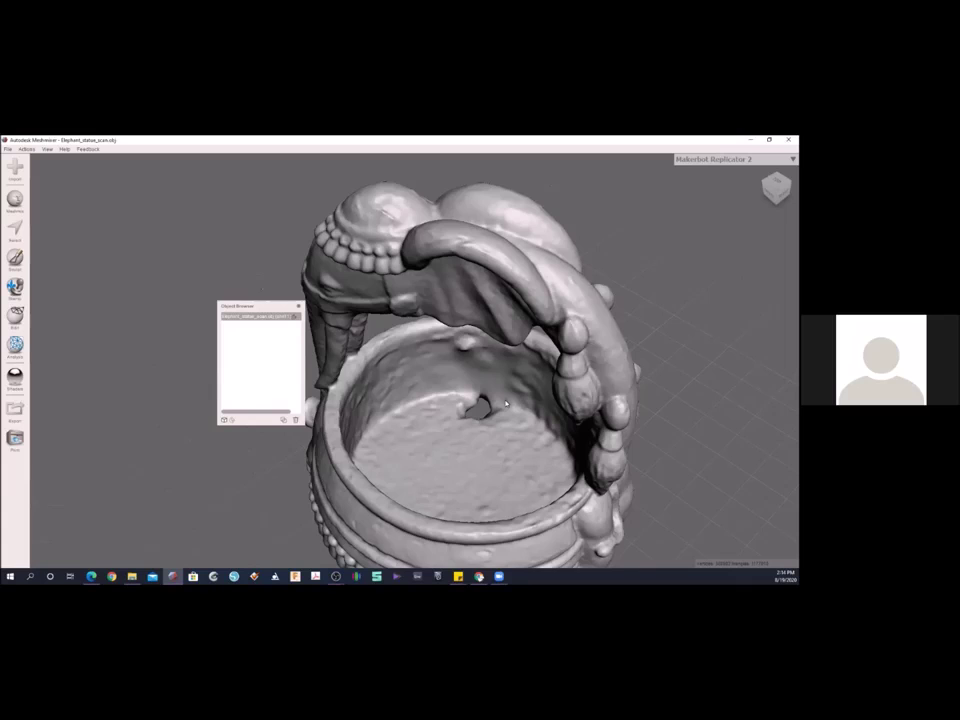
right_drag(506, 403, 198, 312)
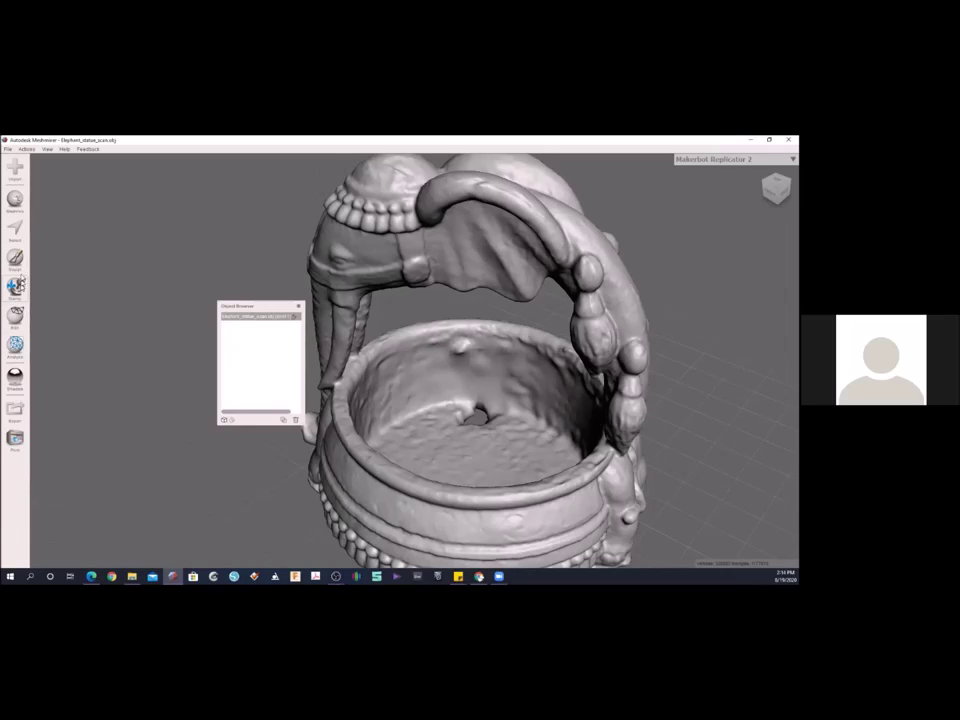
- Brush-select the faces around the hole in the floor of the elephant's bowl
click(14, 229)
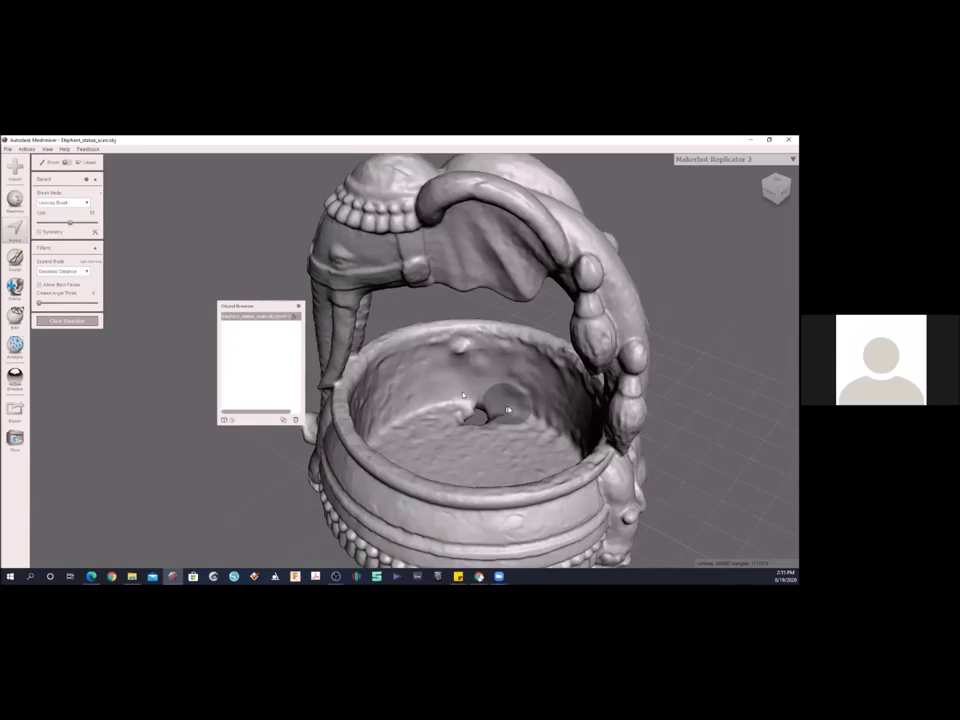
mouse_move(486, 422)
mouse_down()
mouse_move(480, 410)
mouse_move(467, 412)
mouse_move(490, 425)
mouse_up()
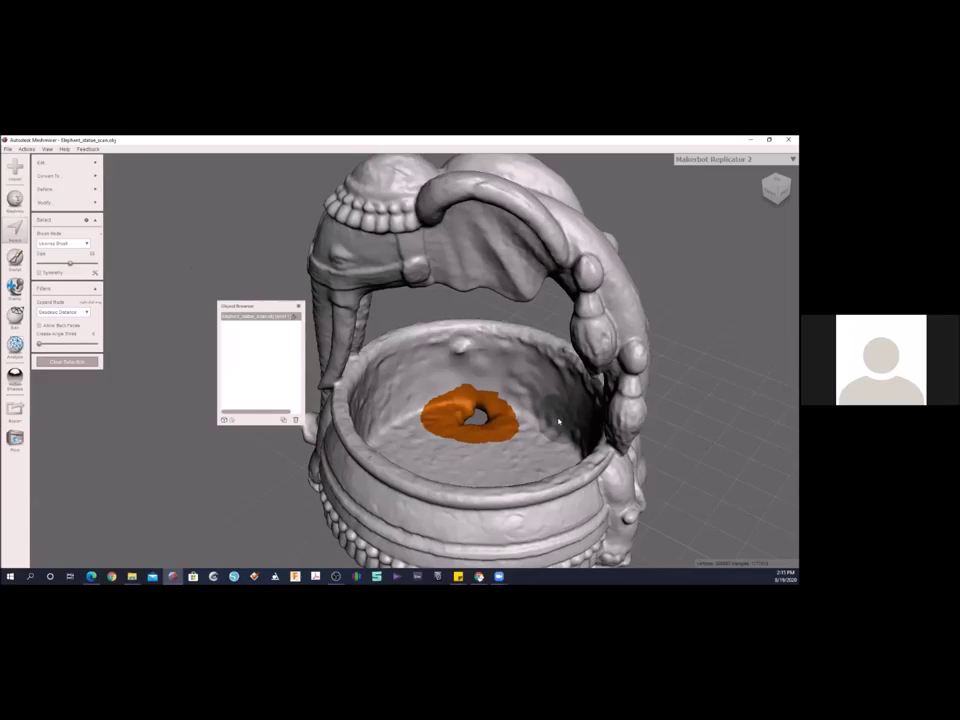
right_drag(532, 364, 345, 368)
- Hide the grid and the printer bed so only the elephant model is displayed
click(26, 149)
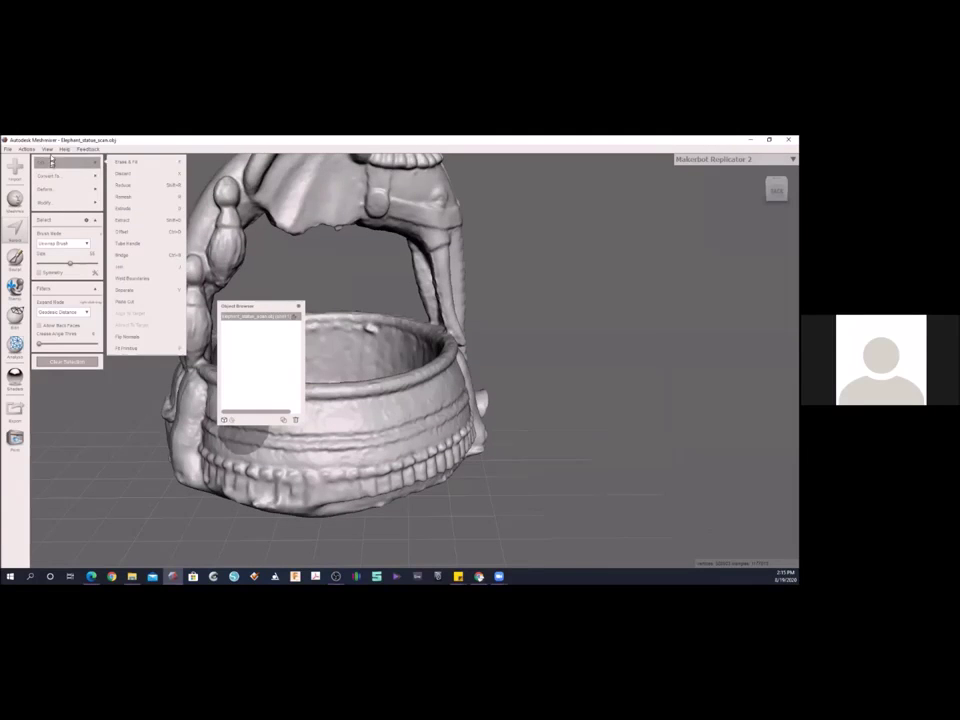
mouse_move(47, 149)
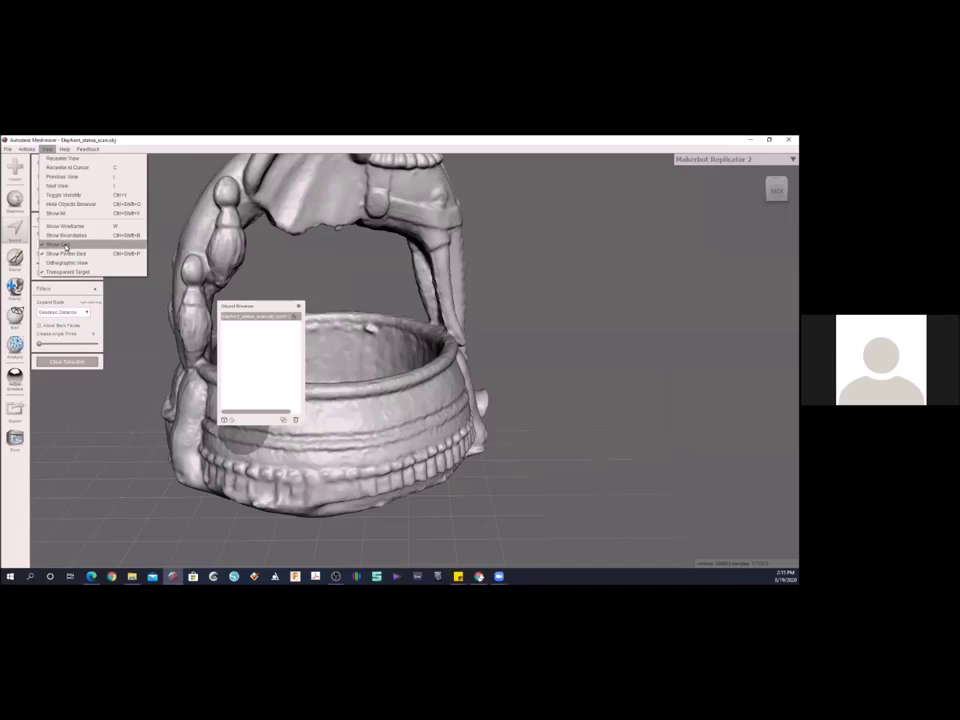
click(58, 244)
right_drag(364, 544, 365, 498)
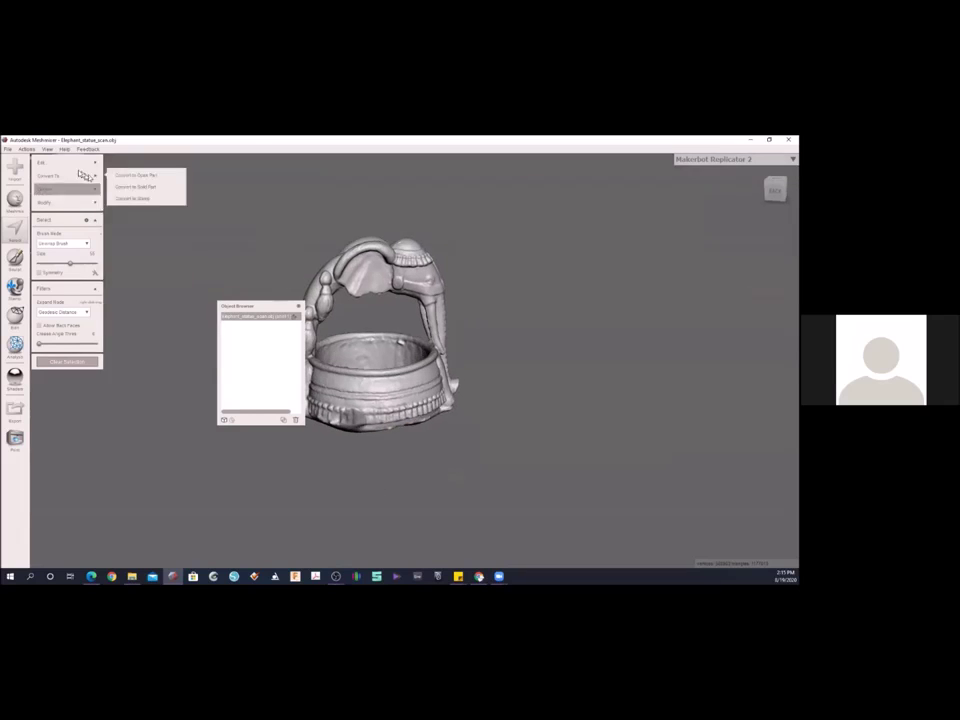
click(47, 150)
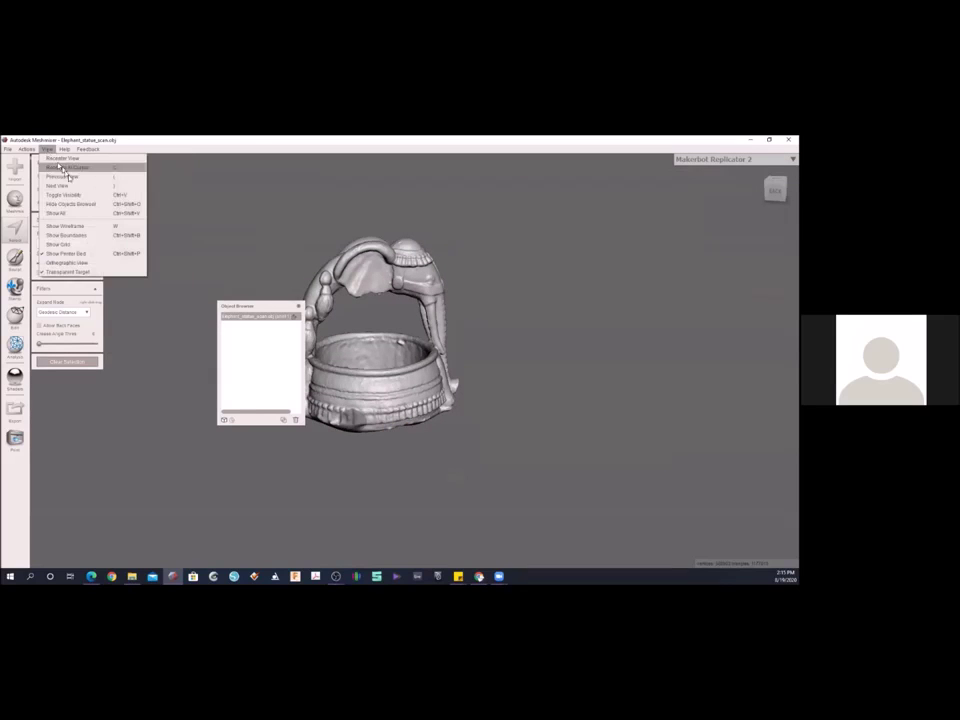
click(70, 253)
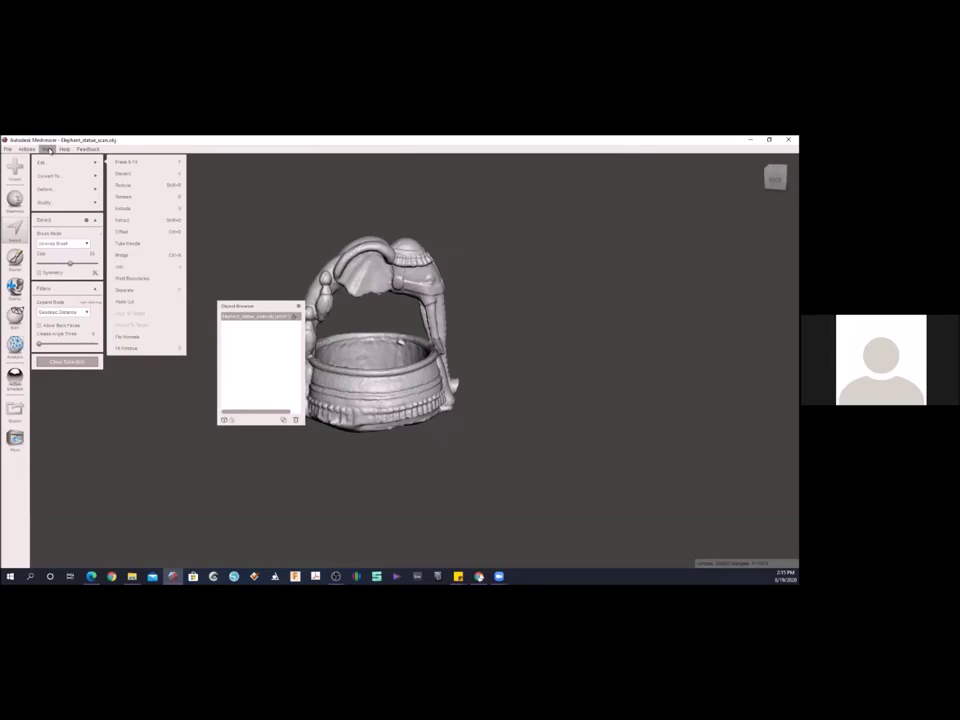
click(47, 150)
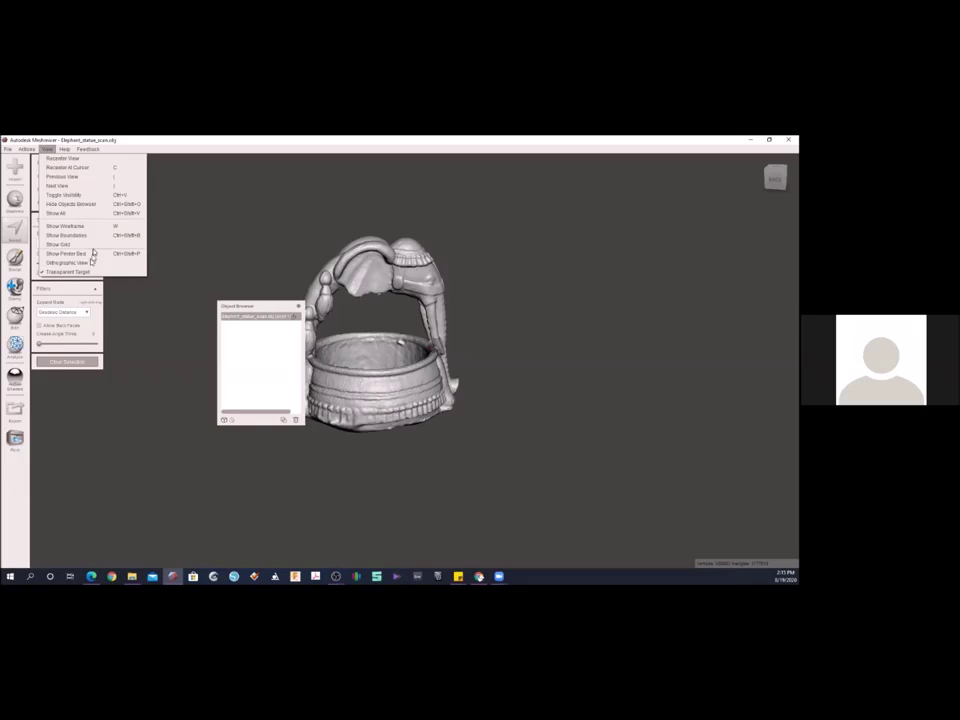
click(235, 140)
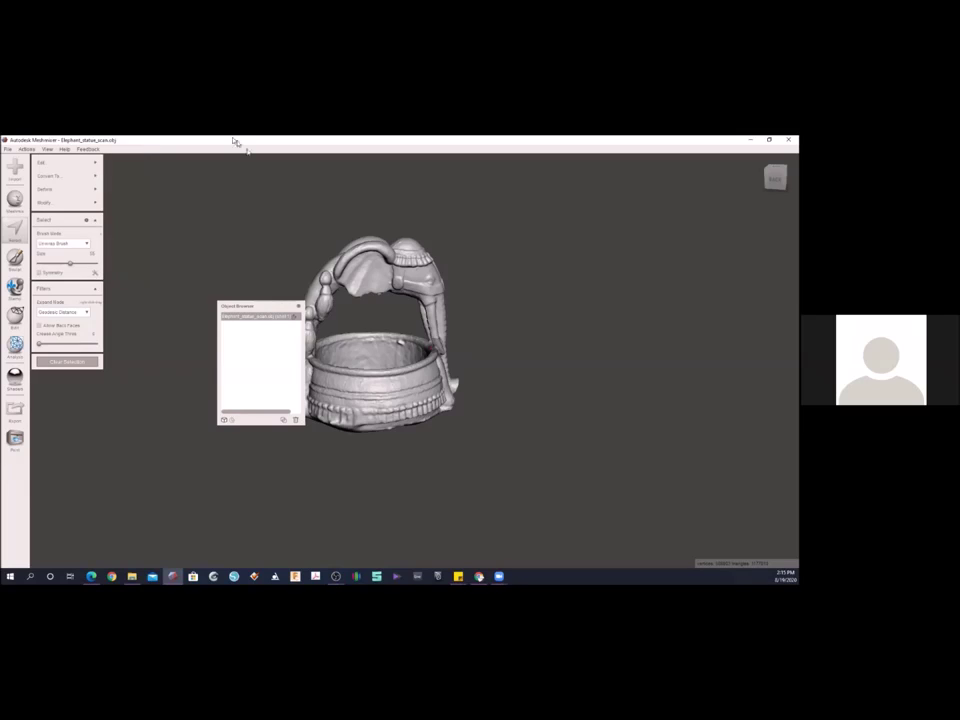
- Brush-select the faces around the hole on the underside of the base, and clear the selection
right_drag(397, 400, 372, 295)
scroll(393, 364, up, 1)
scroll(393, 364, up, 2)
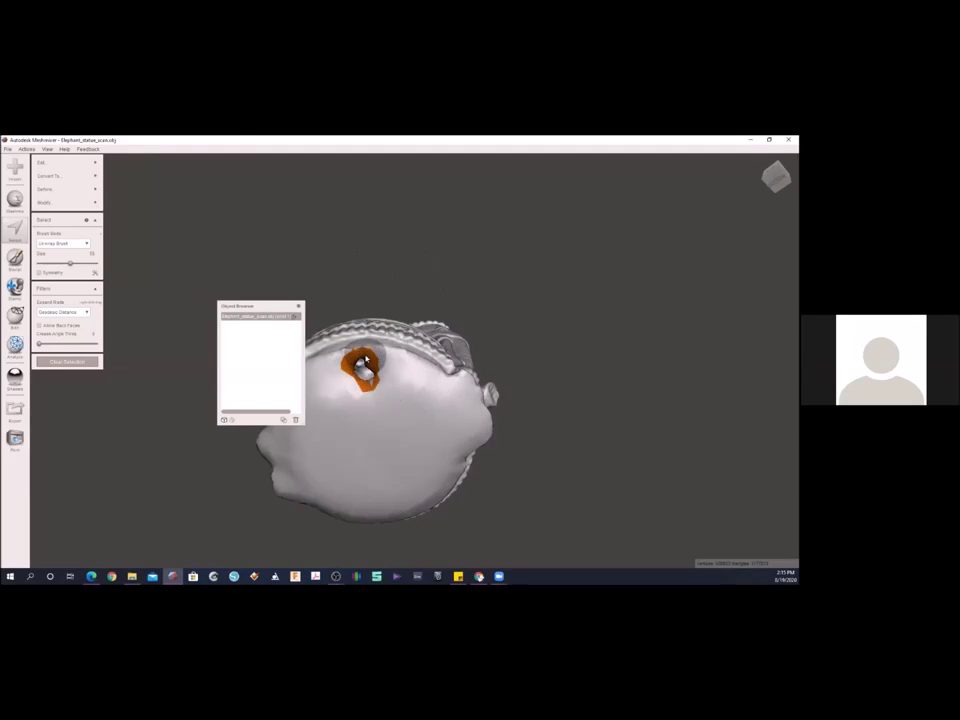
drag(347, 366, 376, 385)
click(67, 361)
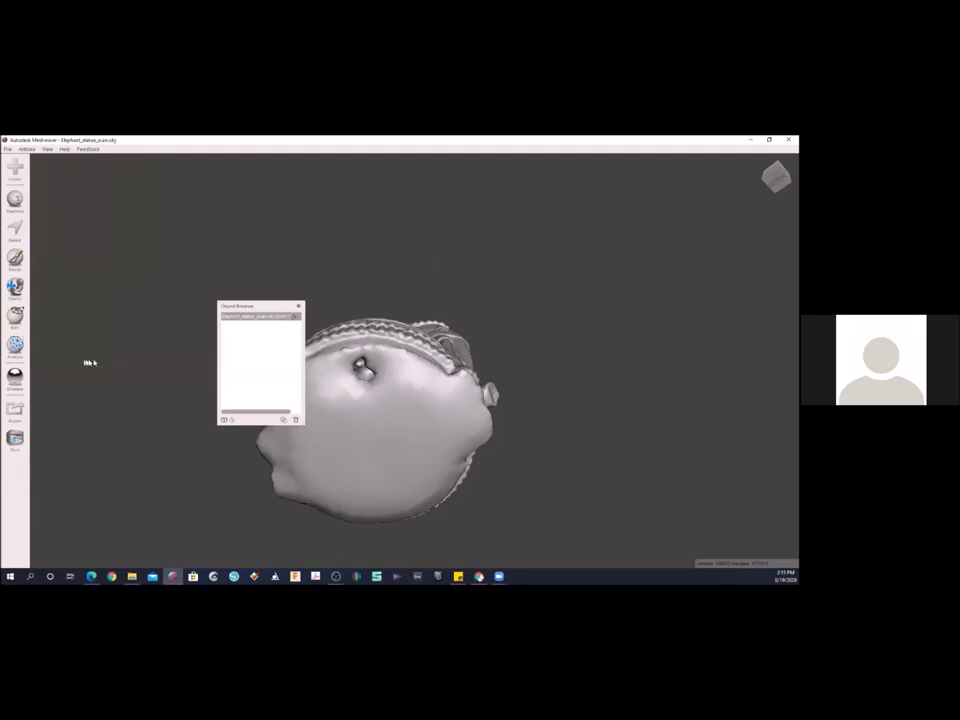
- Brush-select the faces surrounding the hole inside the bowl and discard them
click(18, 226)
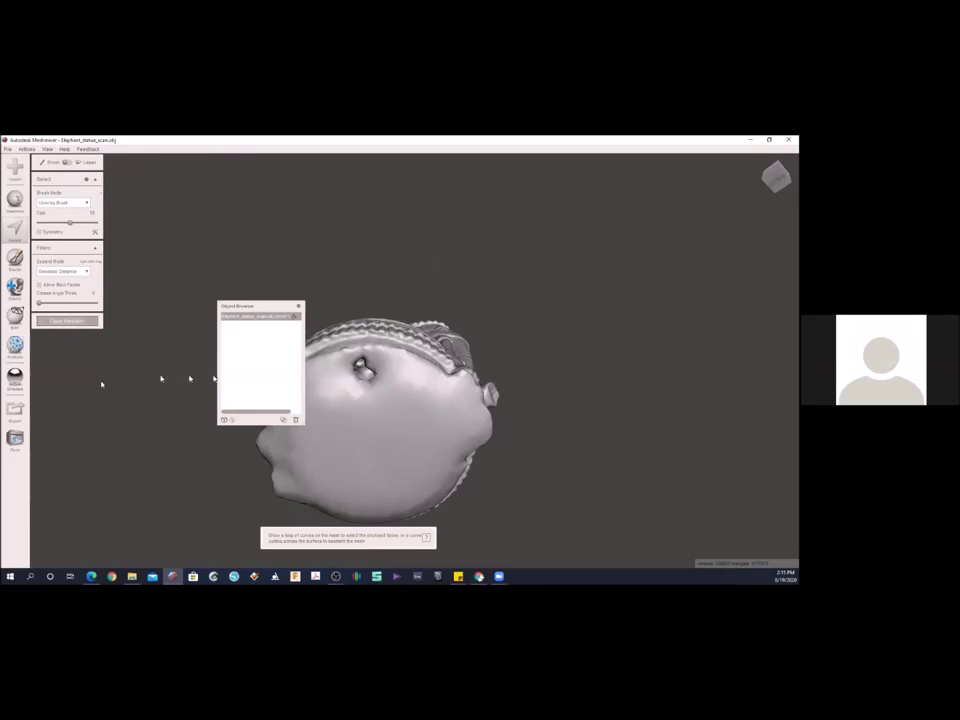
right_drag(345, 260, 360, 295)
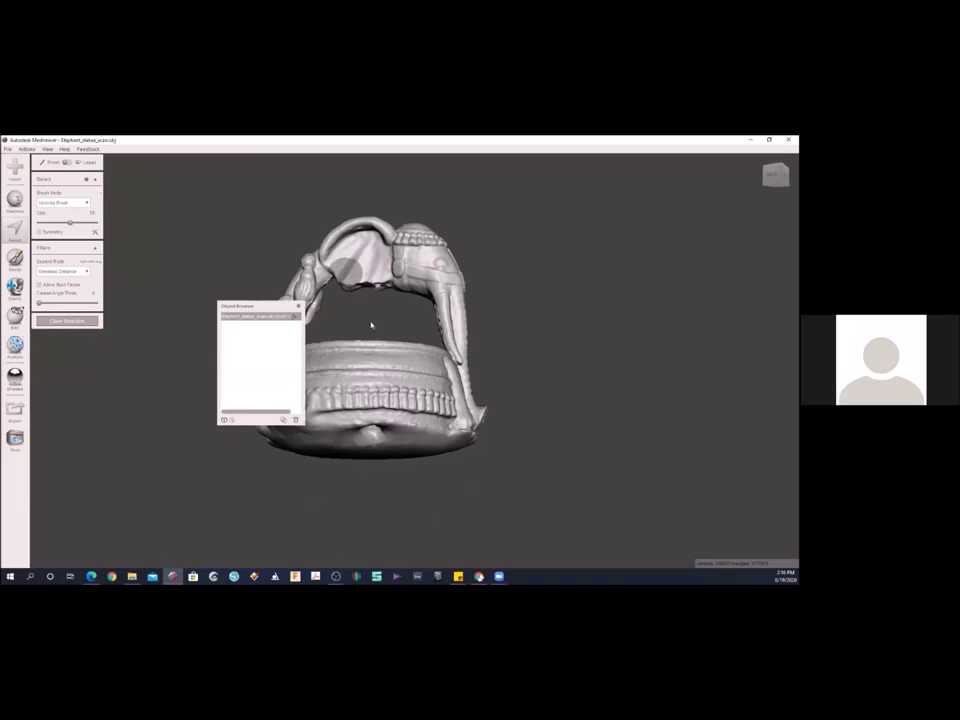
mouse_move(414, 323)
right_down()
mouse_move(399, 321)
mouse_move(506, 388)
mouse_move(536, 426)
mouse_move(615, 428)
mouse_move(643, 416)
right_up()
mouse_move(450, 395)
mouse_down()
mouse_move(457, 377)
mouse_move(430, 388)
mouse_up()
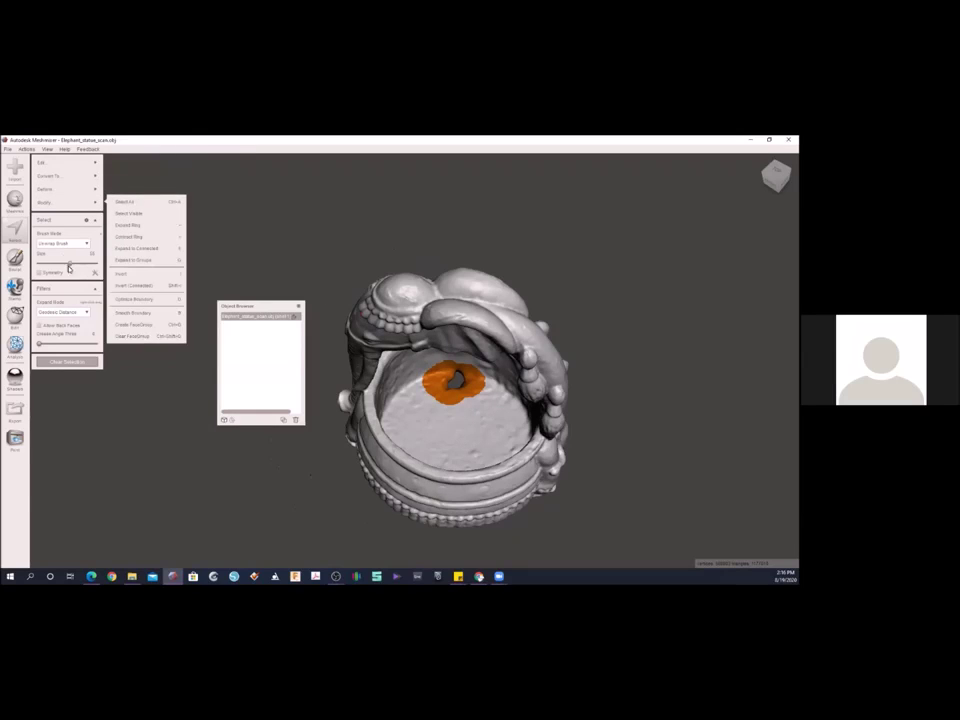
mouse_move(68, 167)
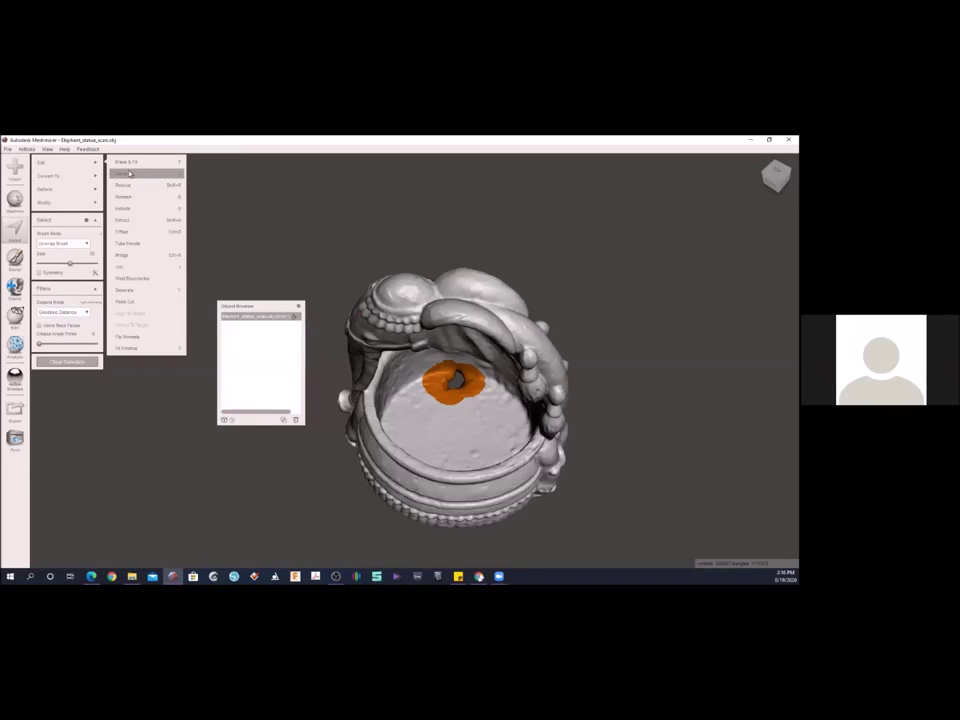
click(129, 174)
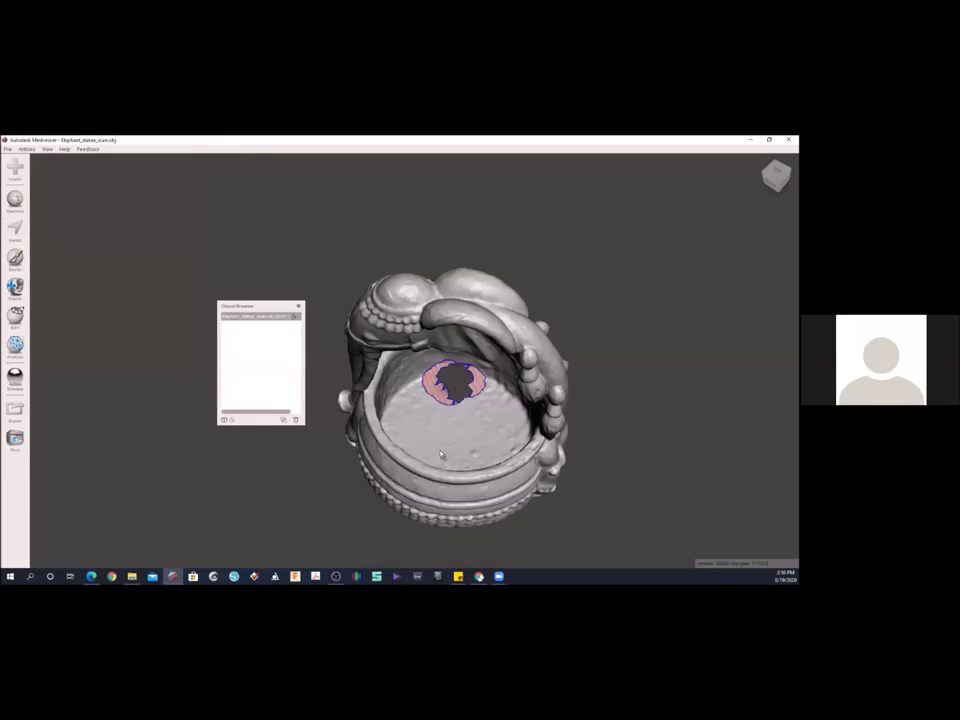
- Examine the edges of the enlarged opening in the bowl floor up close from several angles
right_drag(460, 410, 499, 437)
scroll(472, 376, up, 3)
scroll(488, 407, up, 5)
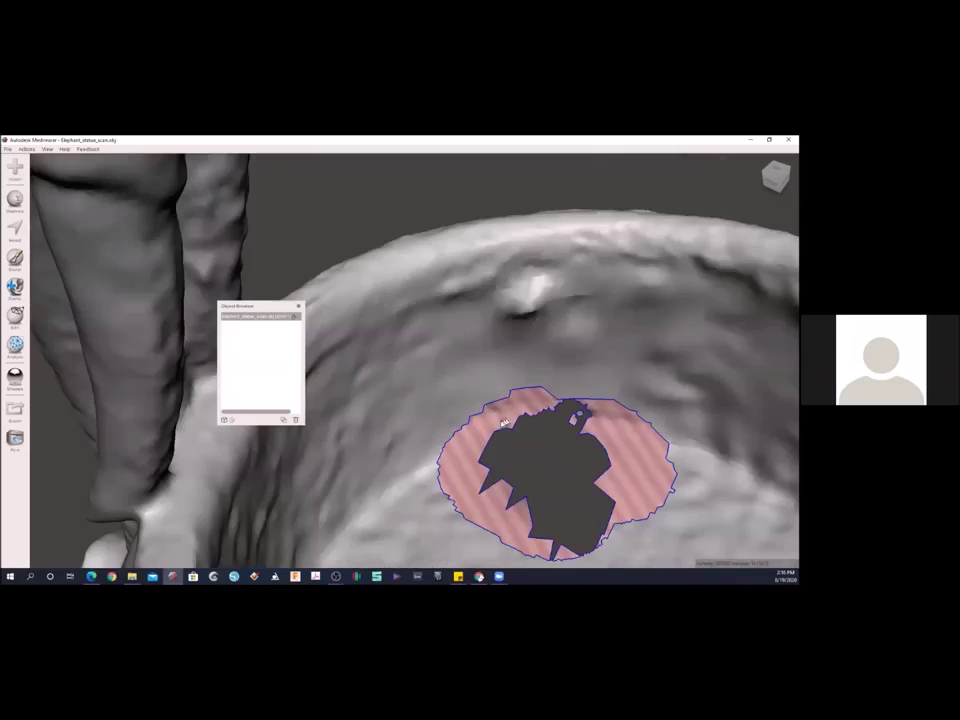
right_drag(460, 453, 481, 337)
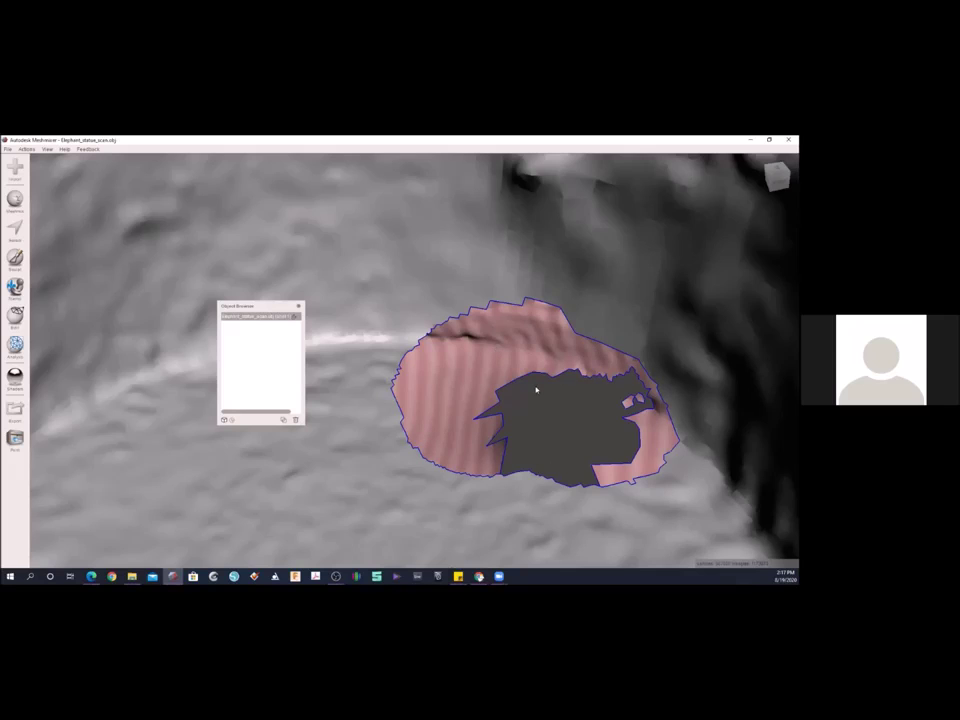
scroll(500, 396, down, 5)
scroll(461, 401, up, 1)
right_drag(406, 385, 437, 387)
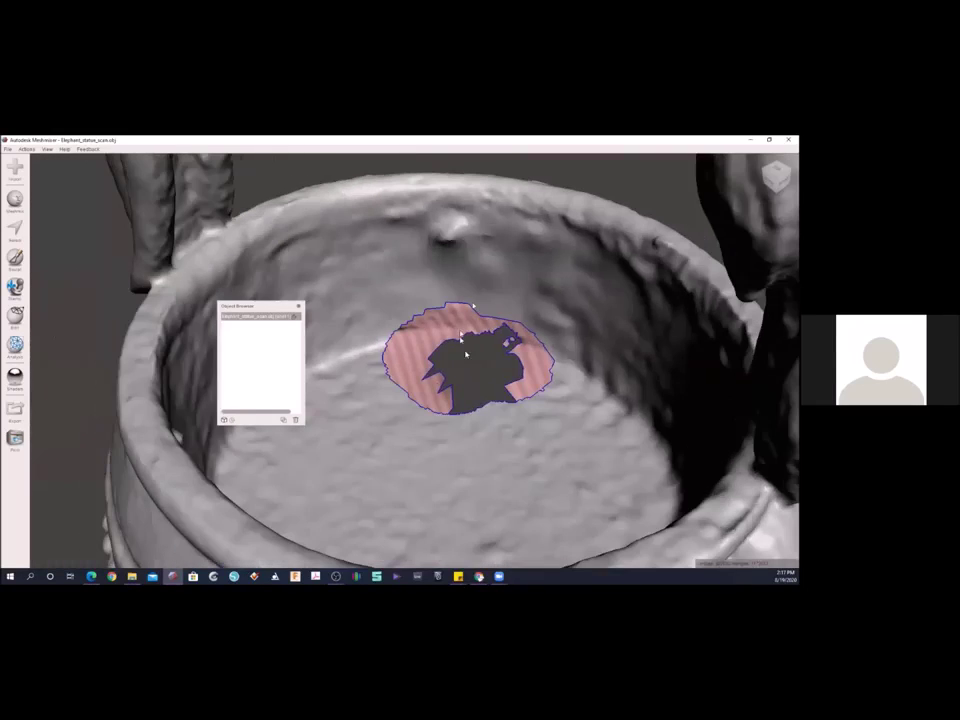
right_drag(386, 272, 465, 357)
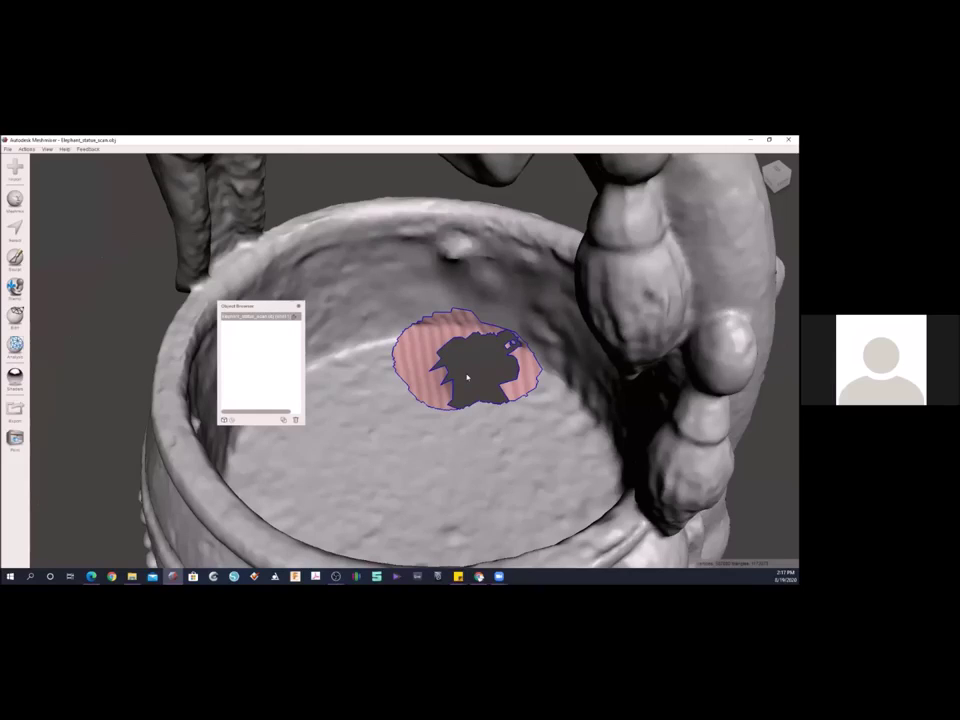
right_drag(497, 427, 478, 420)
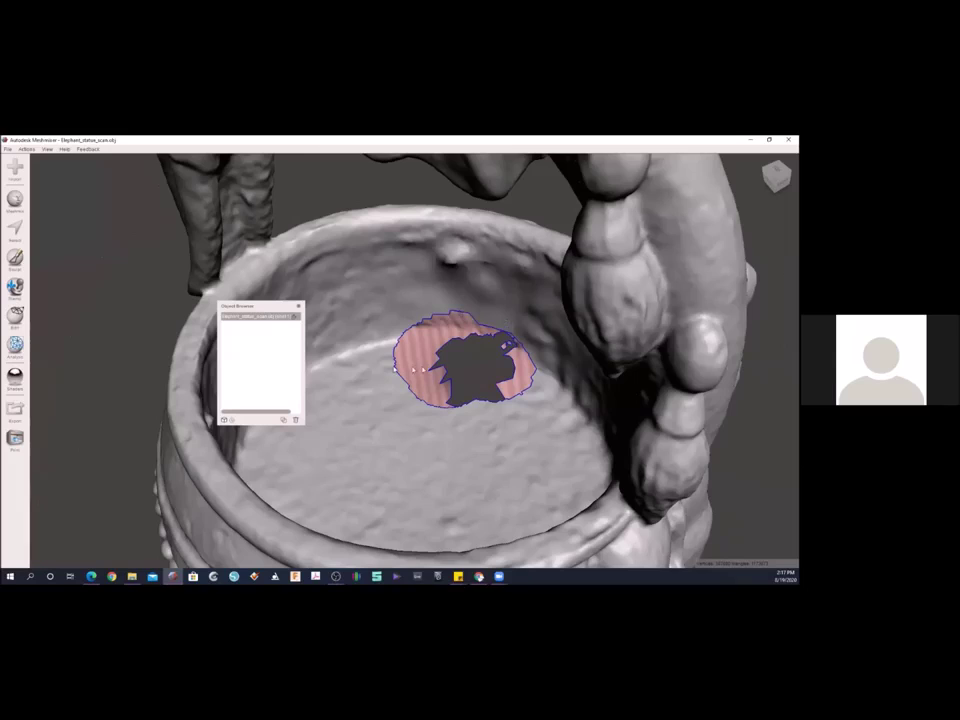
- Run Make Solid on the elephant shell and inspect the Fast preview inside the bowl, beneath the base and around the statue
mouse_move(16, 318)
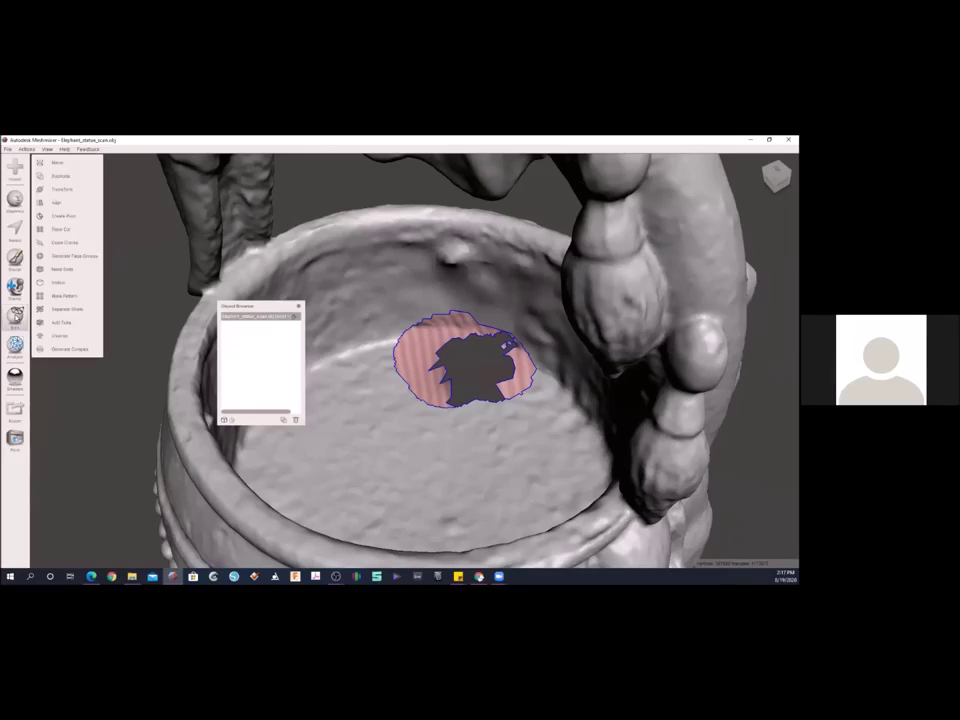
click(61, 272)
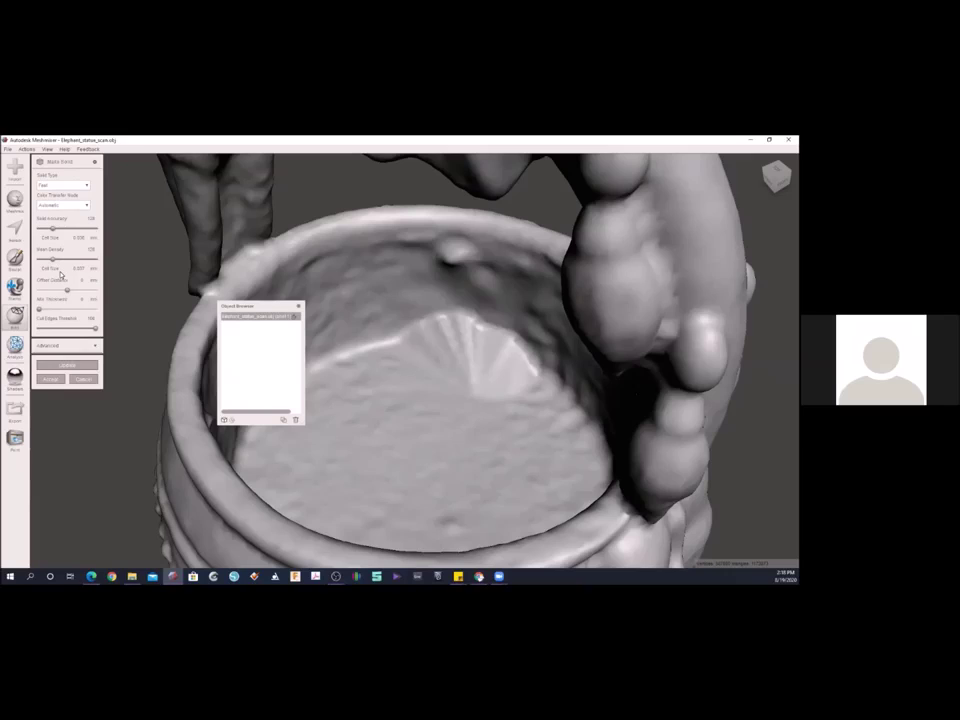
right_drag(460, 373, 511, 399)
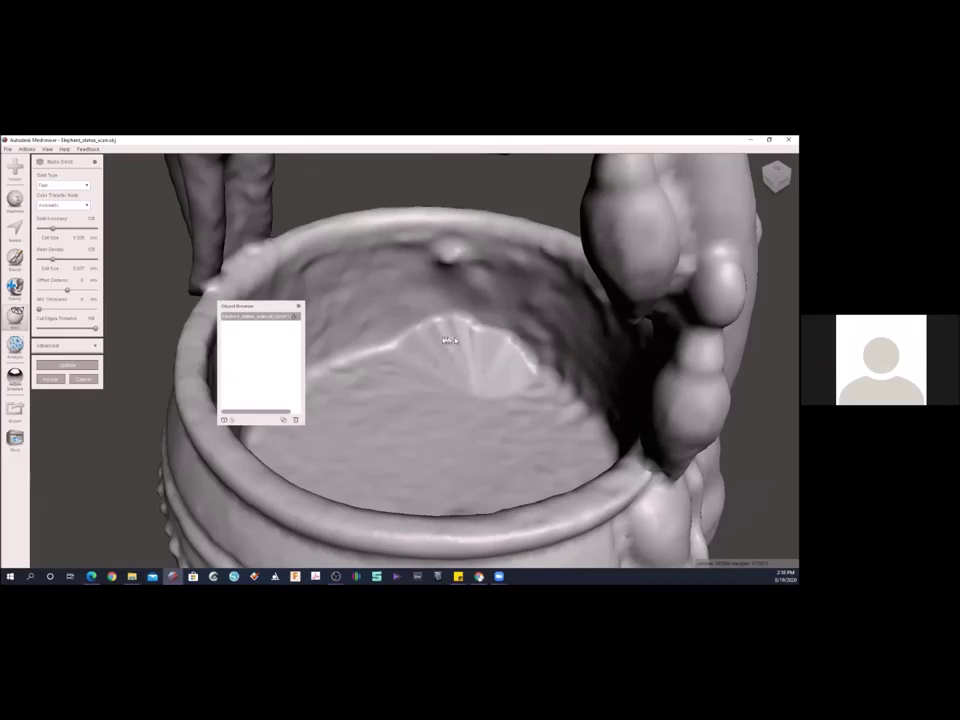
right_drag(517, 372, 444, 407)
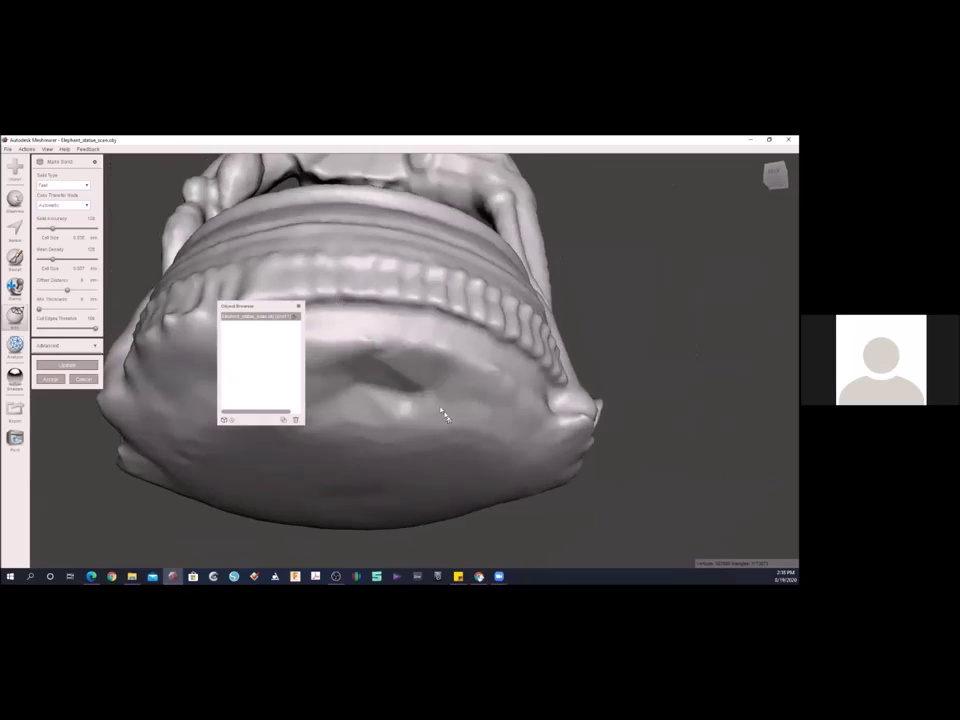
right_drag(401, 354, 446, 321)
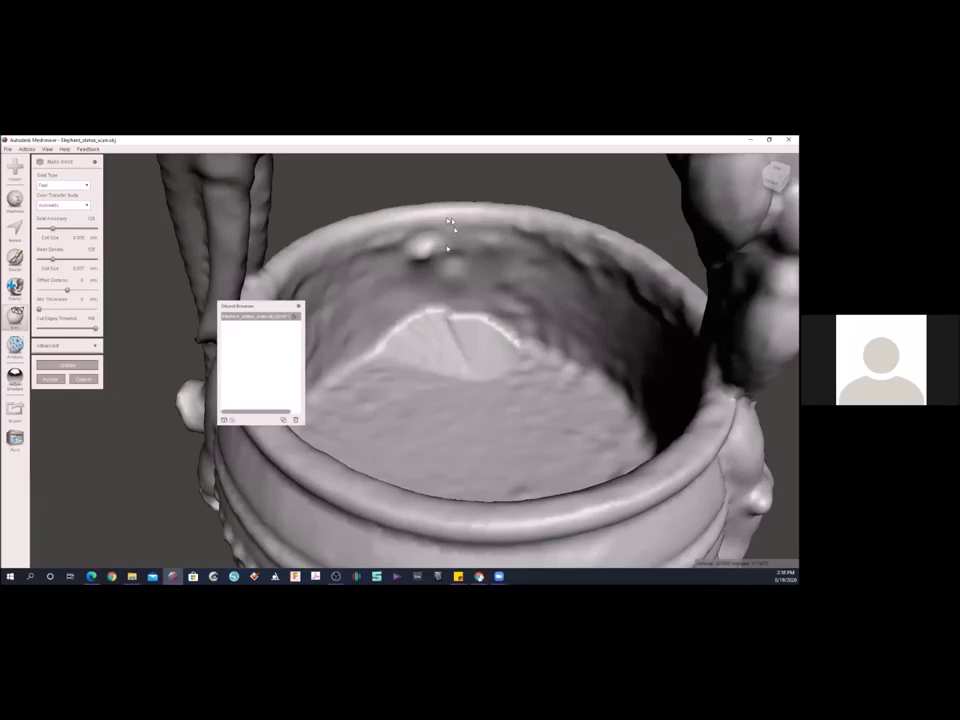
right_drag(433, 275, 503, 320)
scroll(502, 320, down, 3)
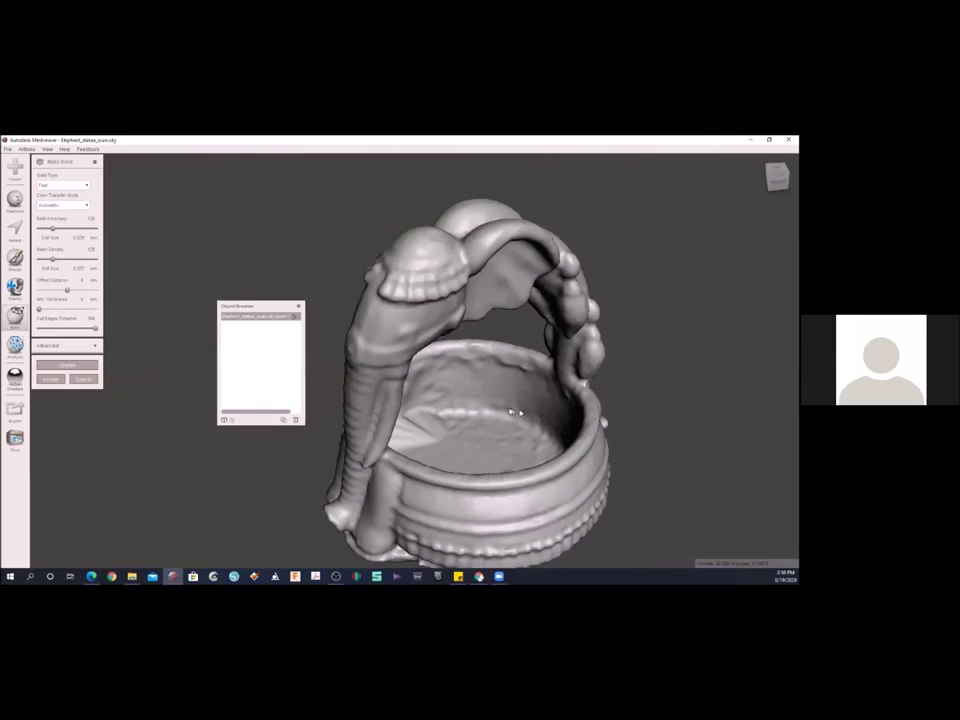
right_drag(519, 412, 324, 422)
right_drag(415, 287, 621, 354)
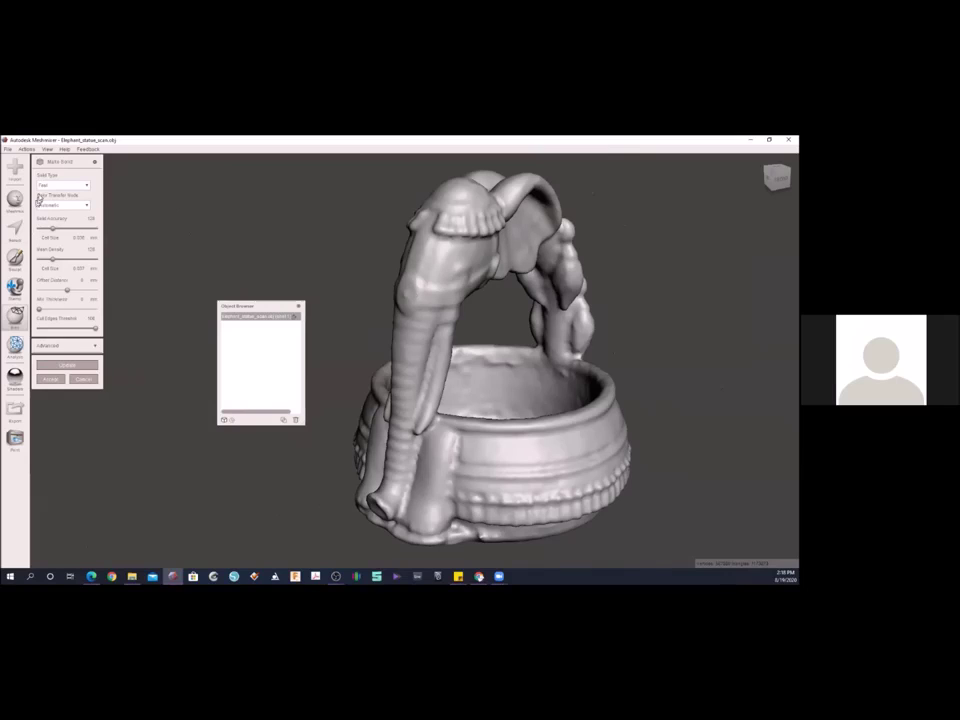
- Set the solid type to Accurate, raise the solid accuracy and mesh density, and update the Make Solid preview
click(42, 188)
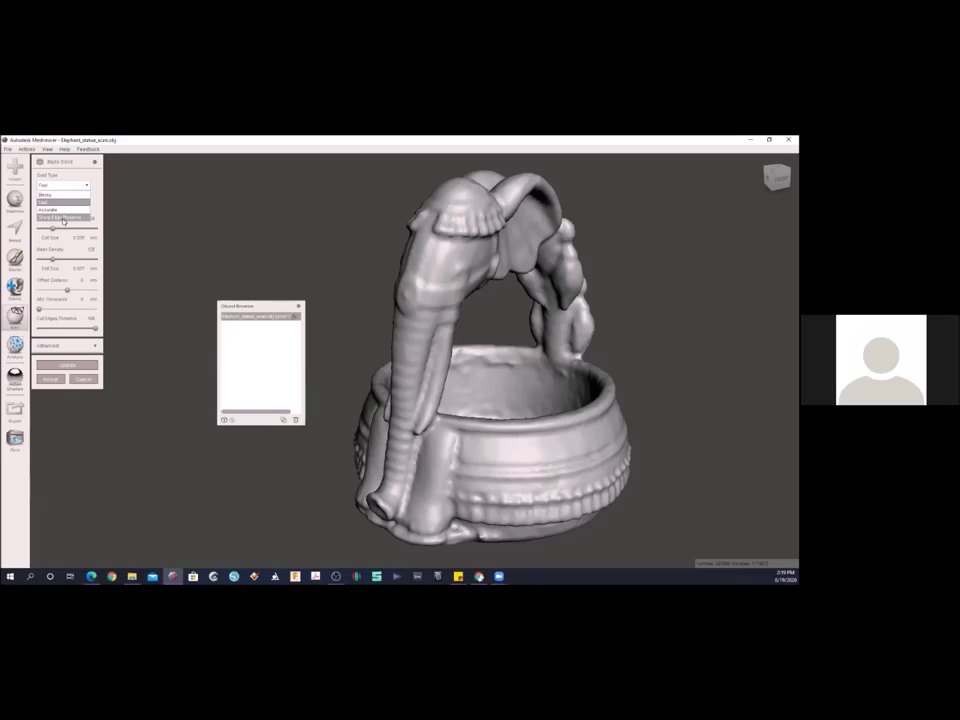
click(63, 218)
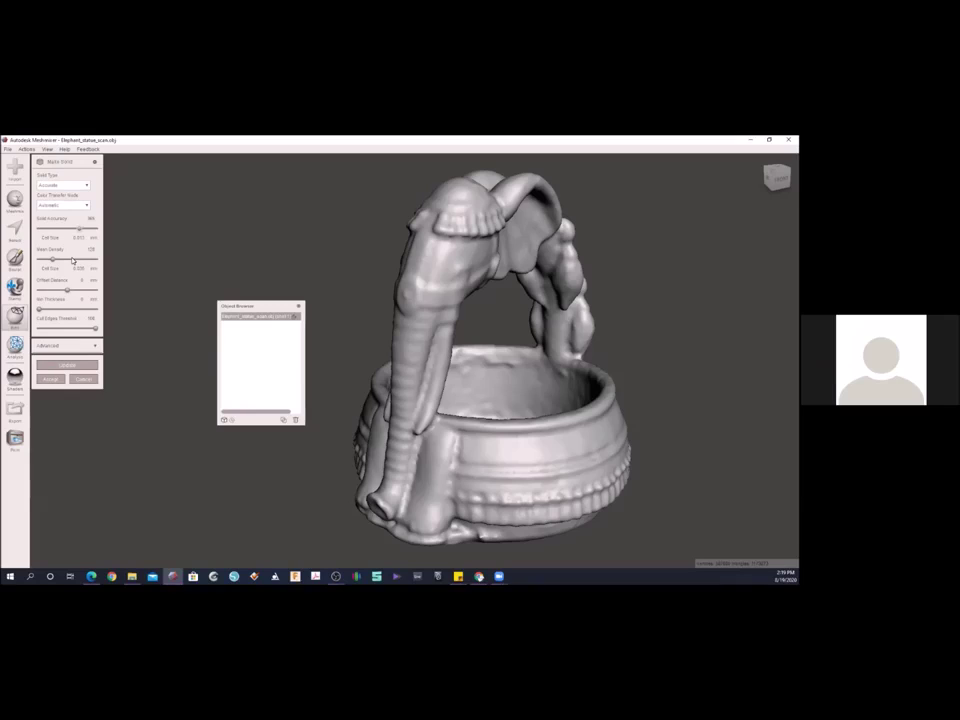
click(72, 260)
click(80, 260)
click(67, 365)
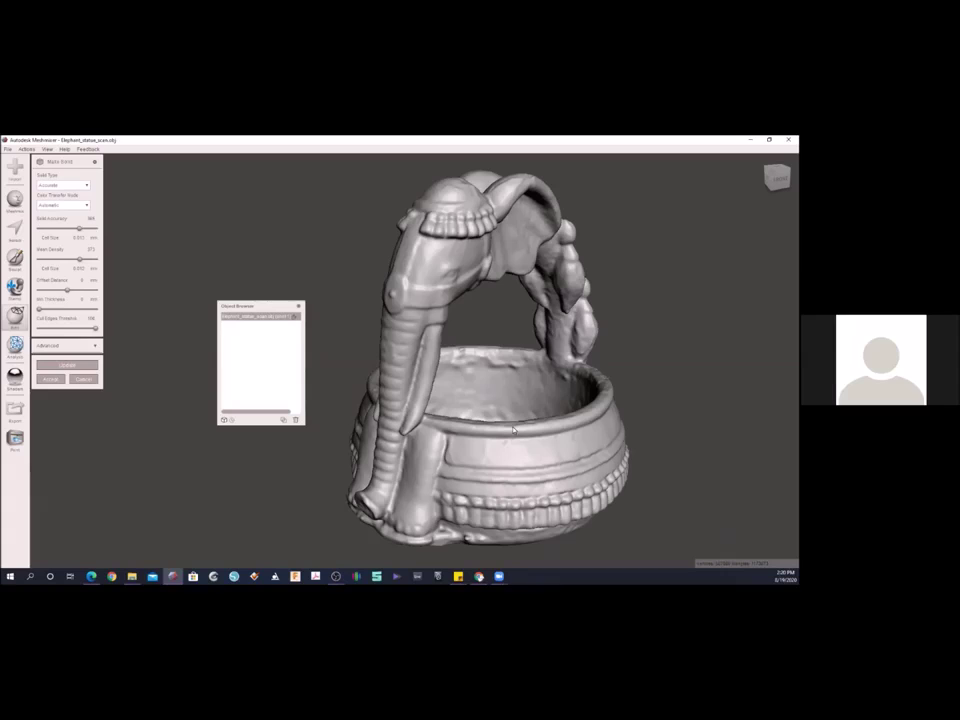
- Accept the Accurate solid of the elephant and widen the object browser to fit the full object names
right_drag(374, 288, 337, 301)
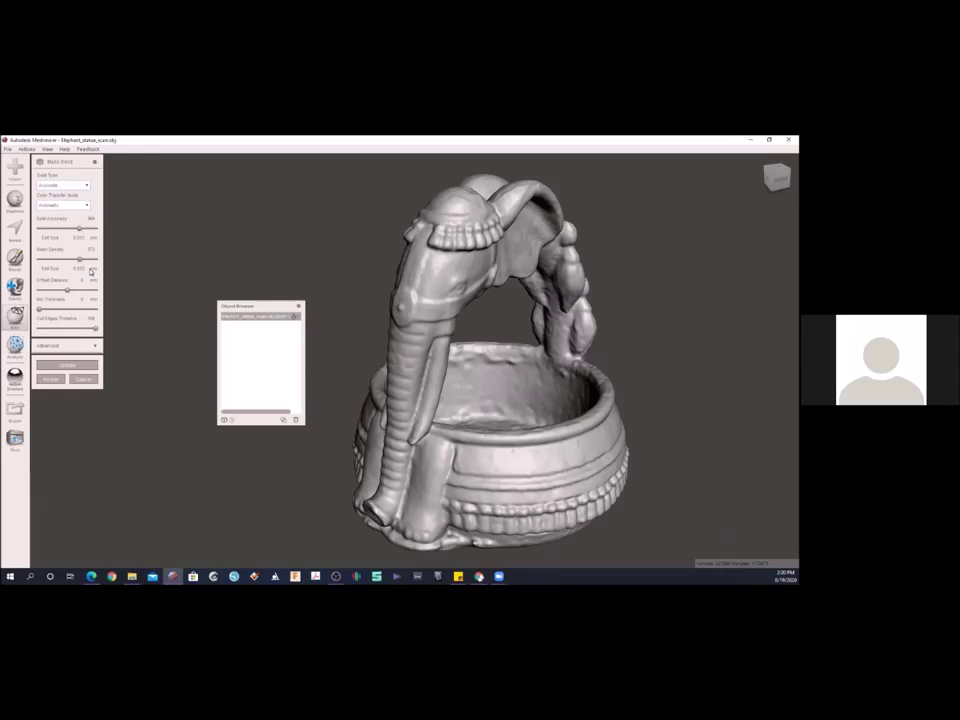
click(55, 185)
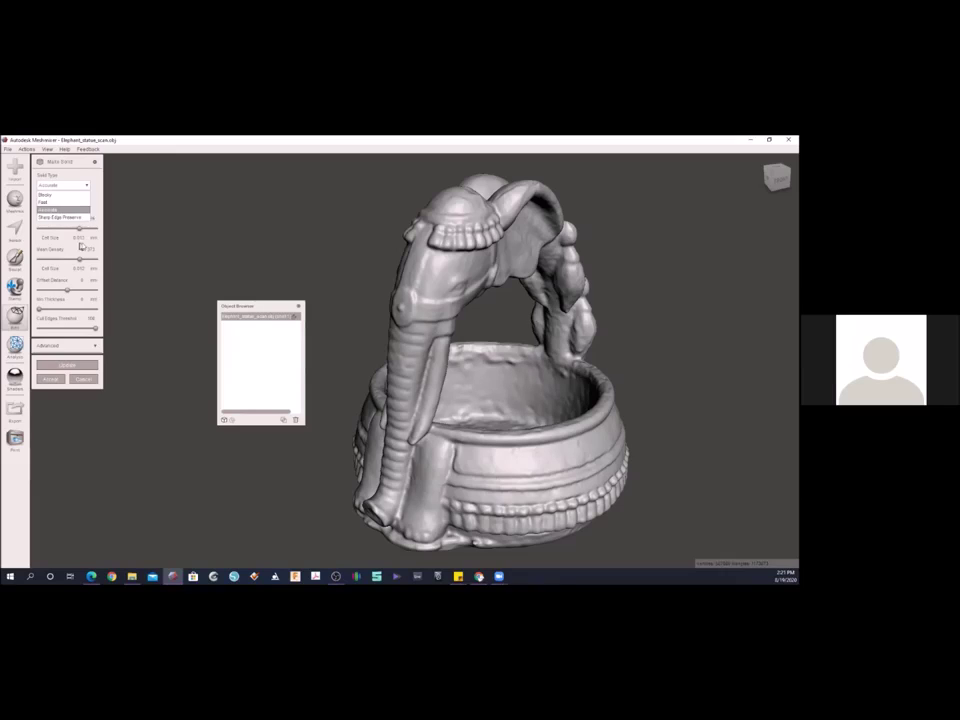
click(118, 238)
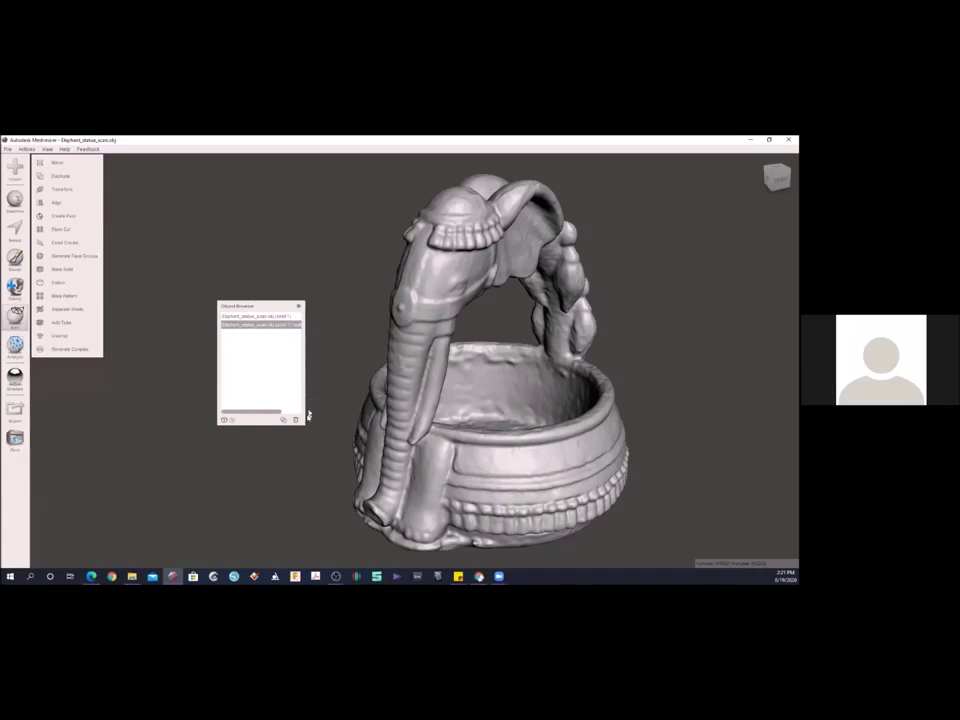
drag(304, 424, 337, 428)
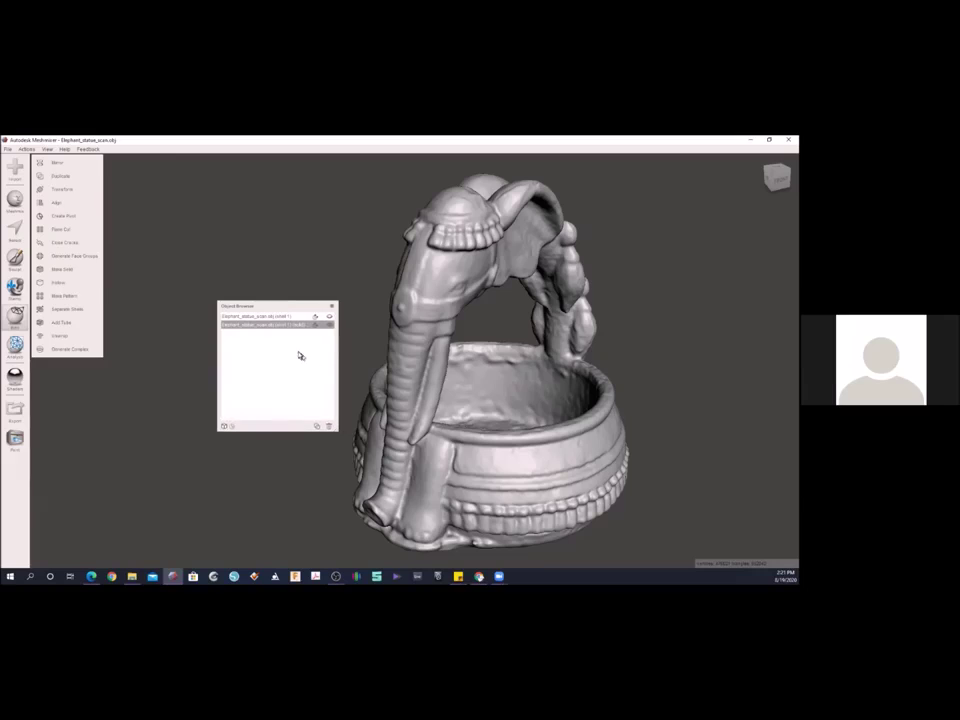
- Compare the original elephant shell with its solid copy by activating each object and toggling the shell's visibility
click(275, 318)
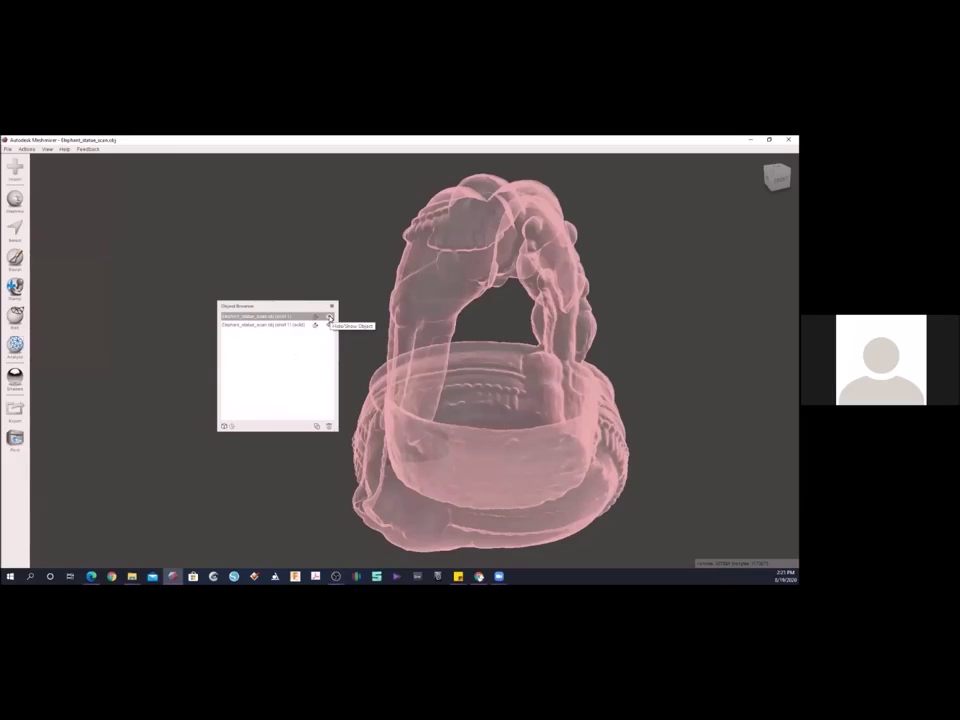
click(330, 318)
click(330, 318)
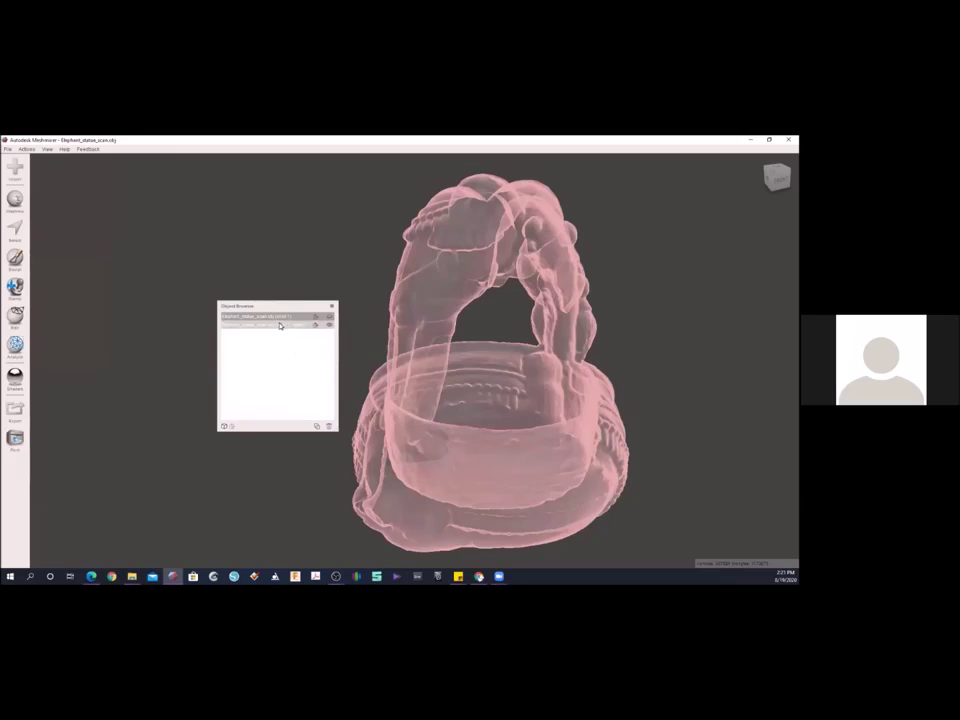
click(280, 325)
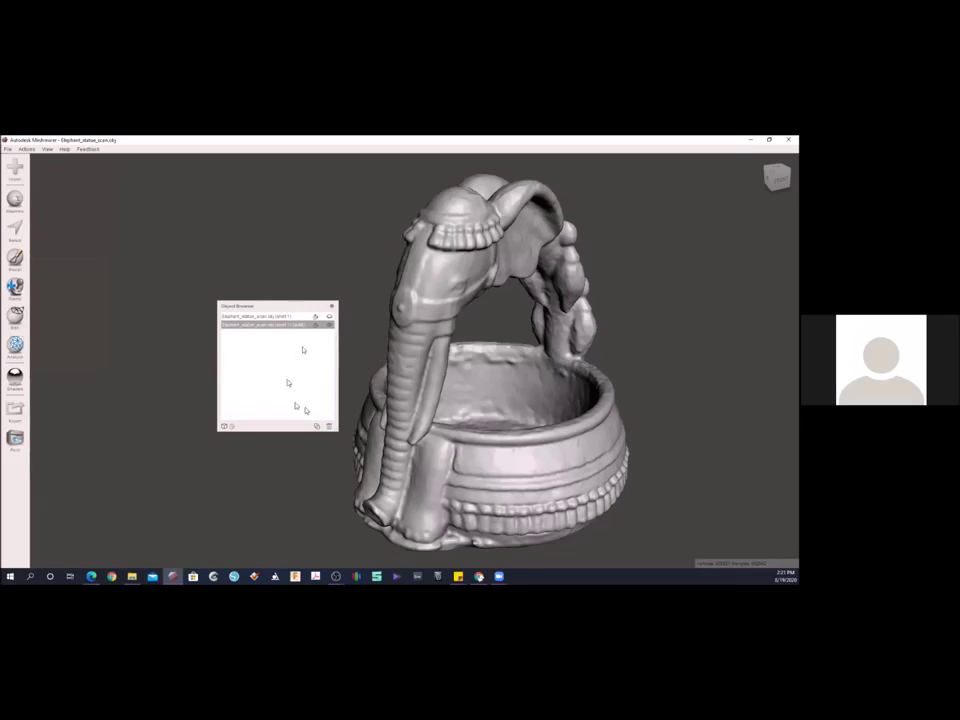
- Examine the flat, folded patch that closes the hole inside the bowl from several angles and up close
right_drag(530, 296, 529, 388)
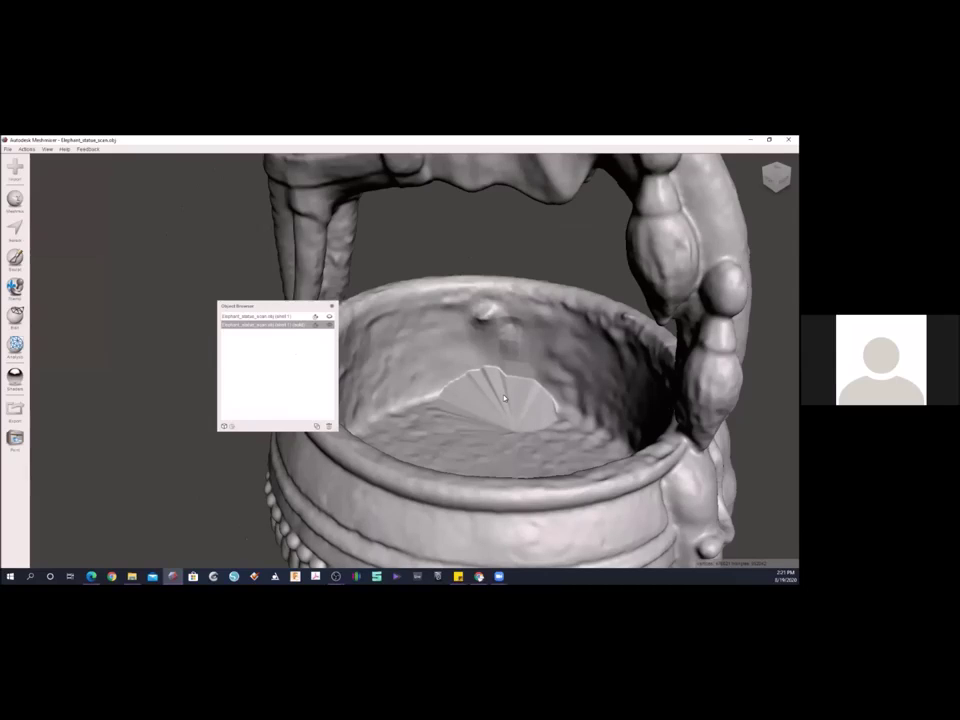
right_drag(499, 300, 594, 403)
right_drag(476, 347, 491, 372)
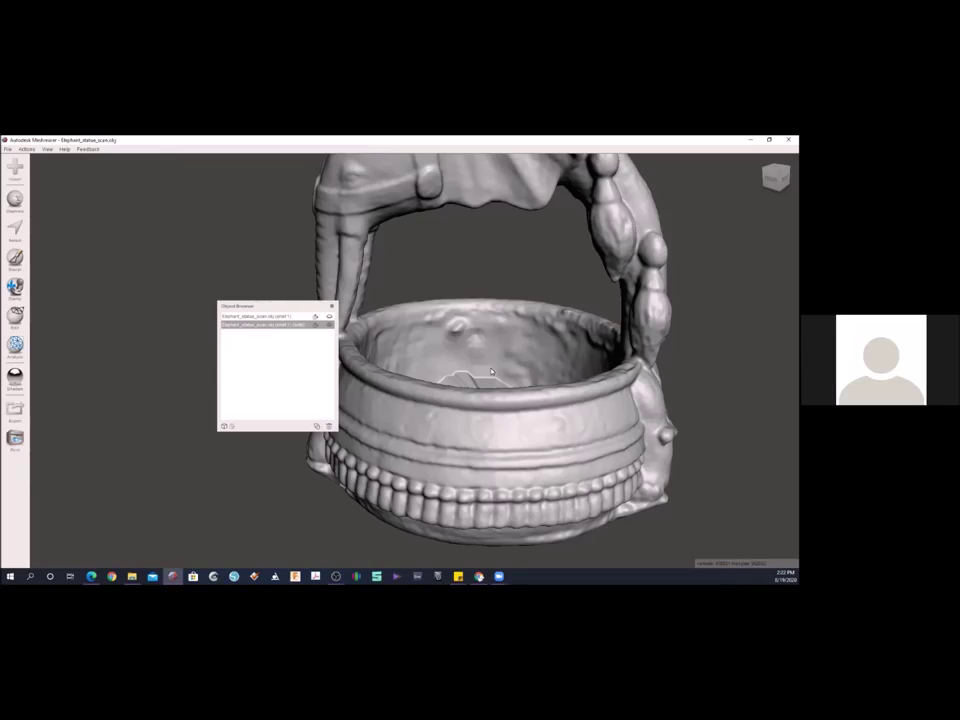
right_drag(491, 372, 463, 395)
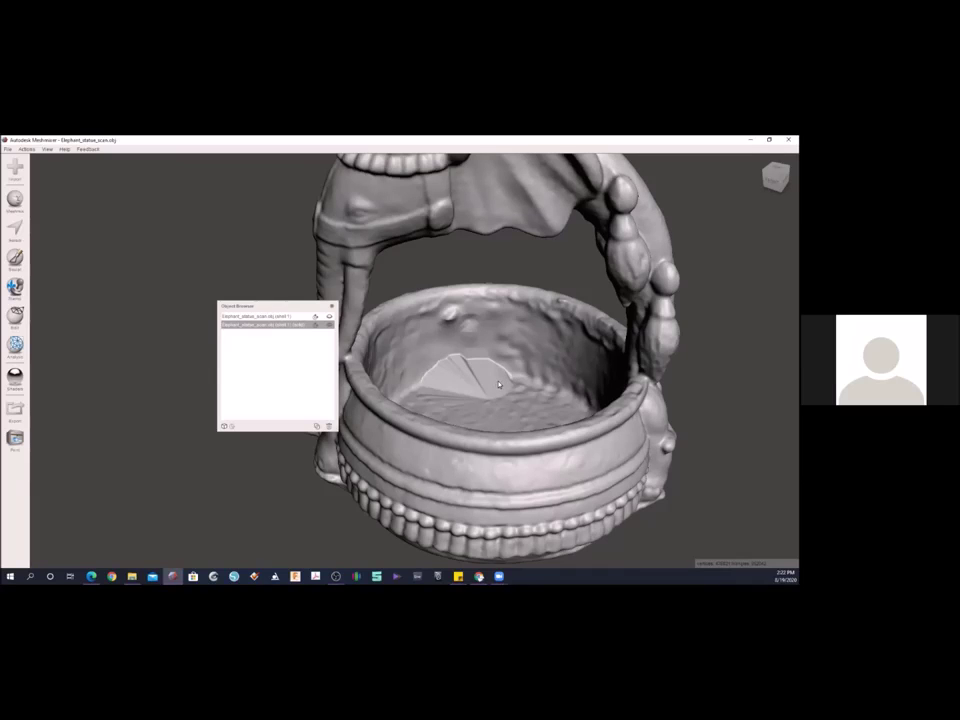
scroll(486, 353, up, 5)
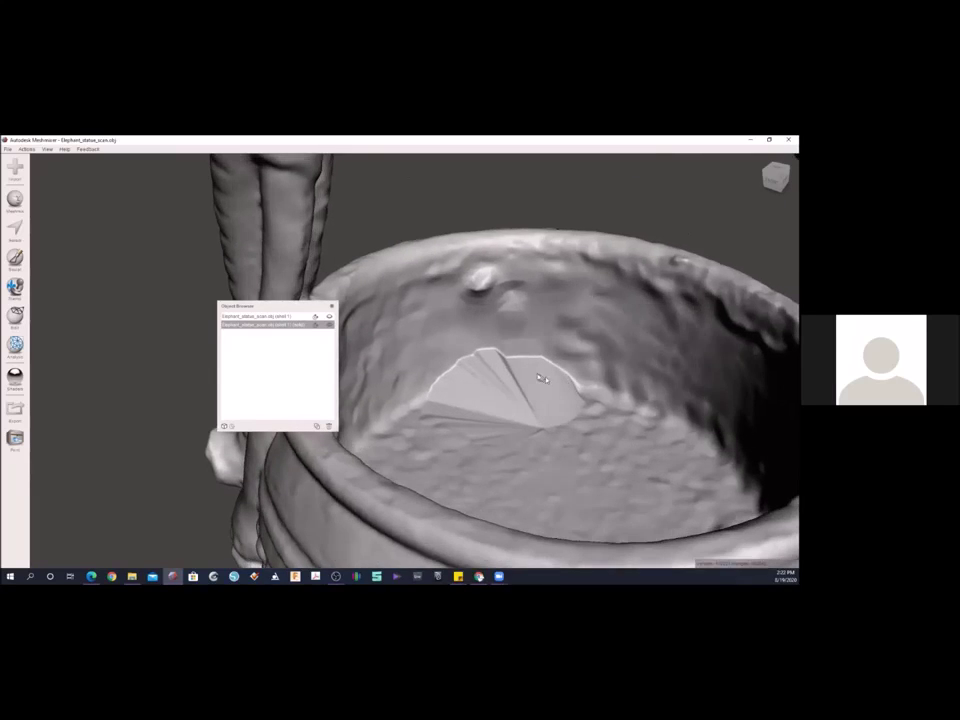
click(15, 315)
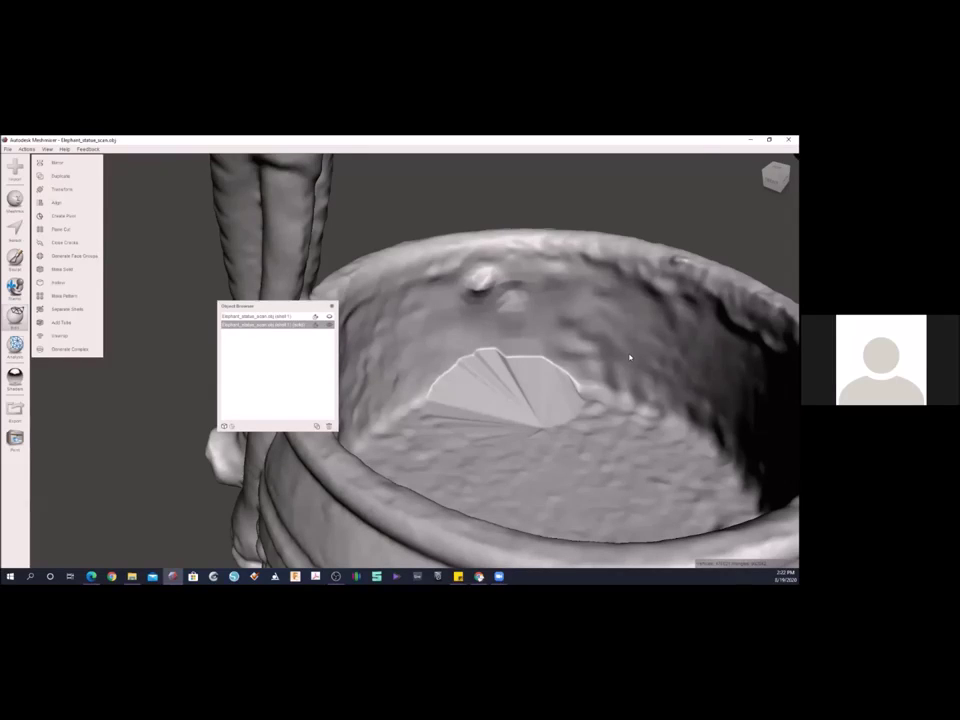
right_drag(630, 357, 545, 366)
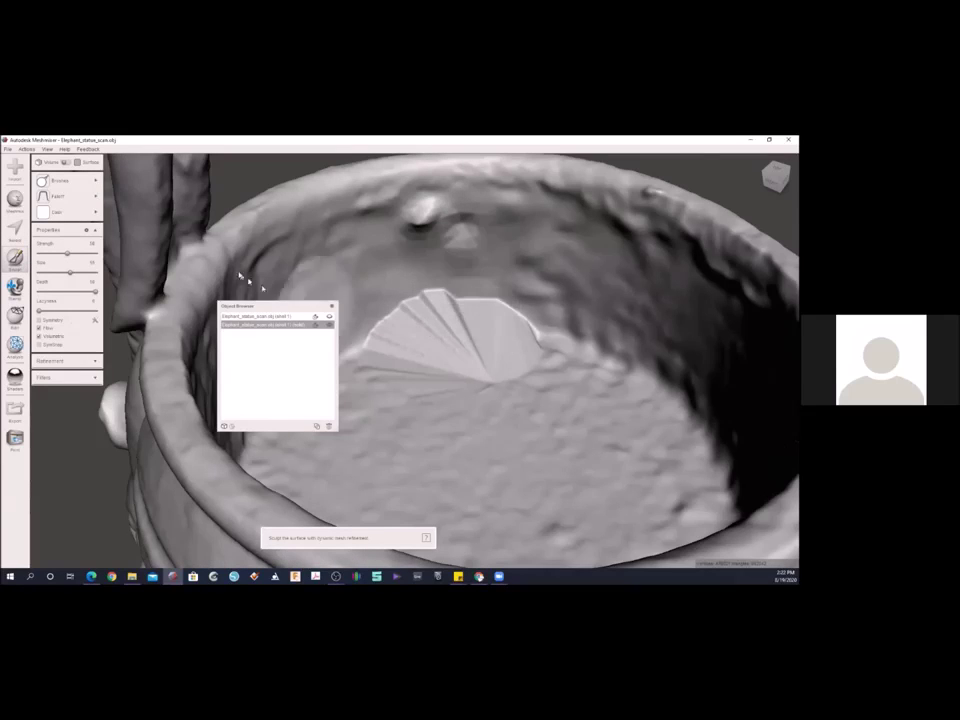
- Use the ShrinkSmooth sculpting brush to soften the wall bump inside the bowl and the folds of the filled patch
mouse_move(60, 180)
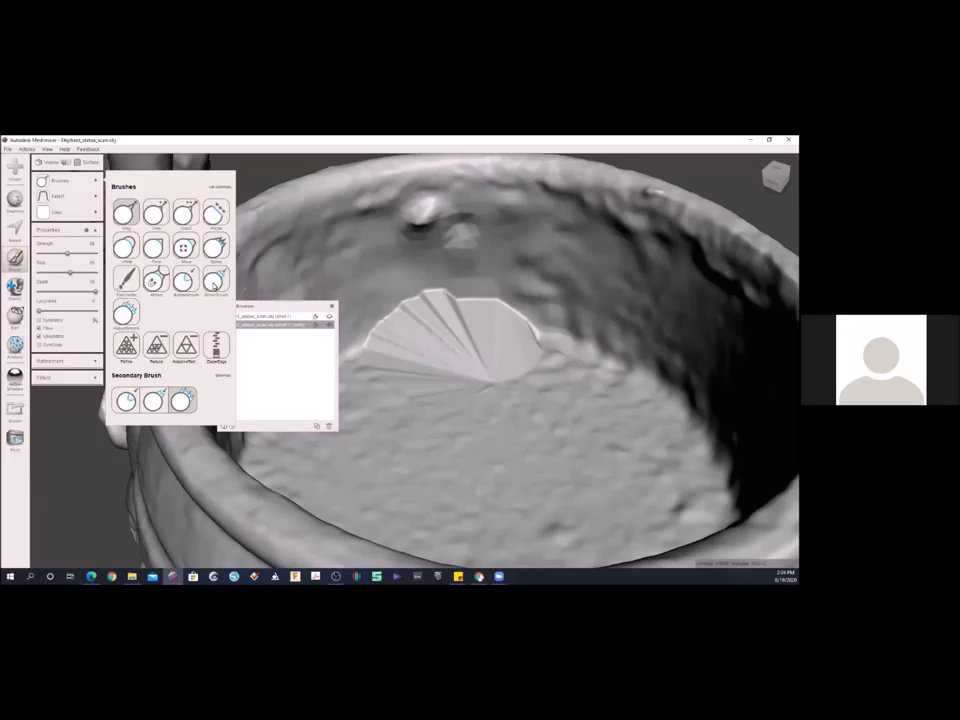
click(213, 283)
click(420, 227)
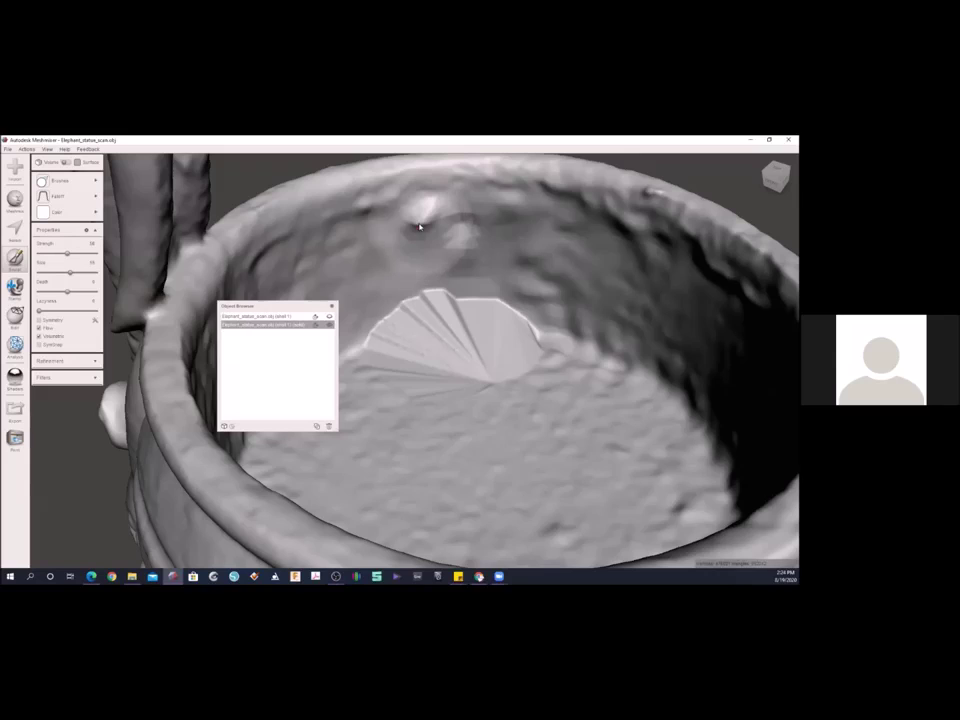
click(77, 214)
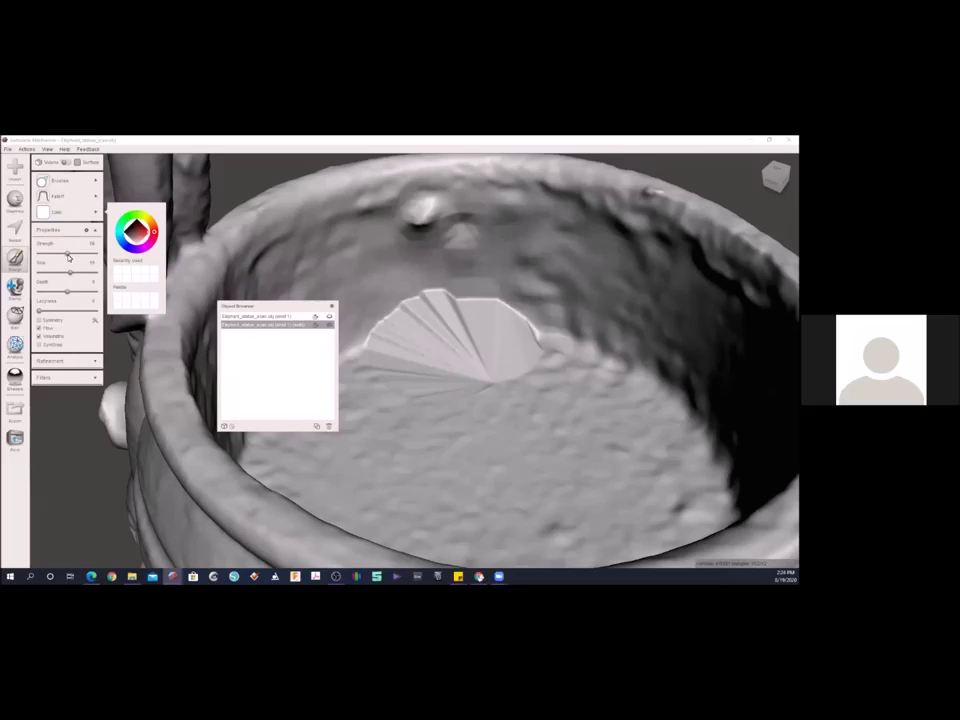
mouse_move(84, 196)
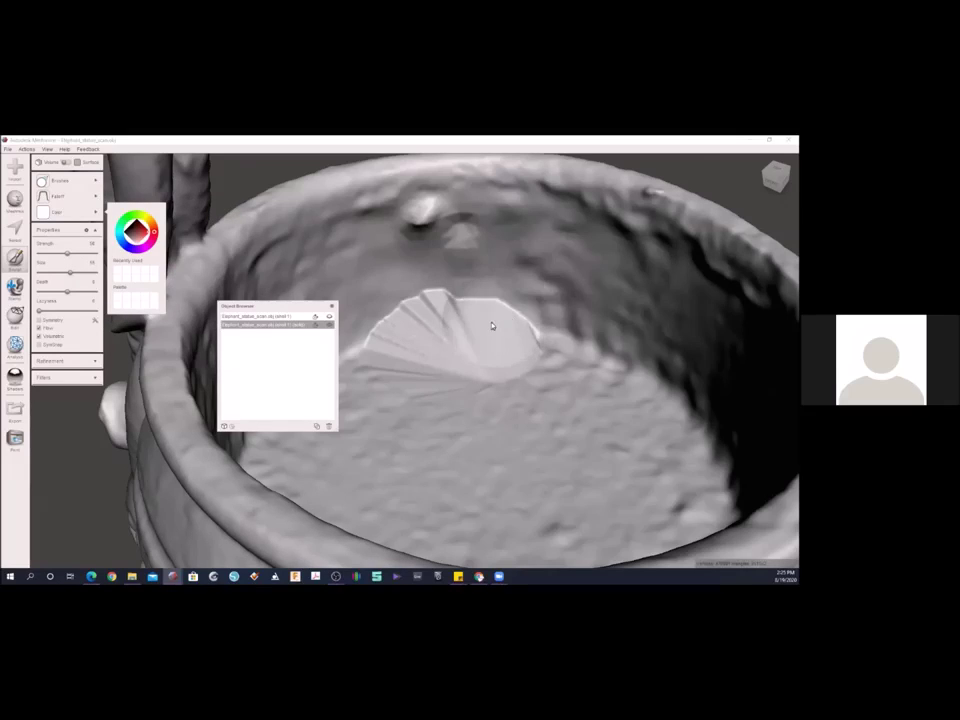
mouse_move(493, 321)
mouse_down()
mouse_move(420, 330)
mouse_move(425, 340)
mouse_move(521, 347)
mouse_up()
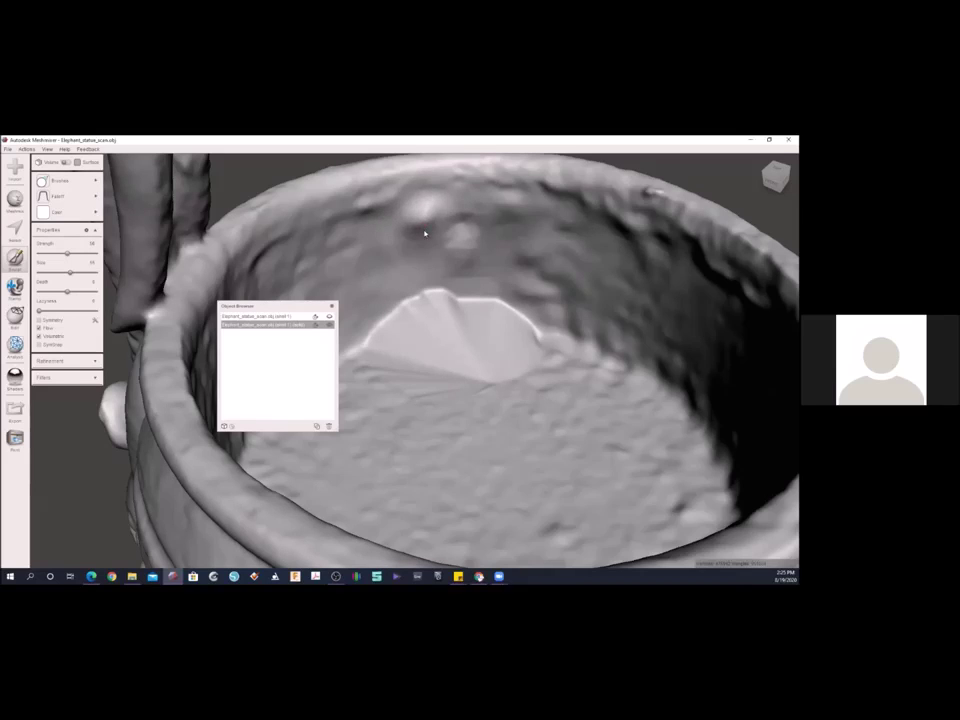
- Raise the smoothing brush's strength, reduce its size to 43, and smooth the wall bump and filled patch inside the bowl further
drag(67, 253, 90, 260)
key(bracketleft)
key(bracketleft)
drag(430, 226, 447, 229)
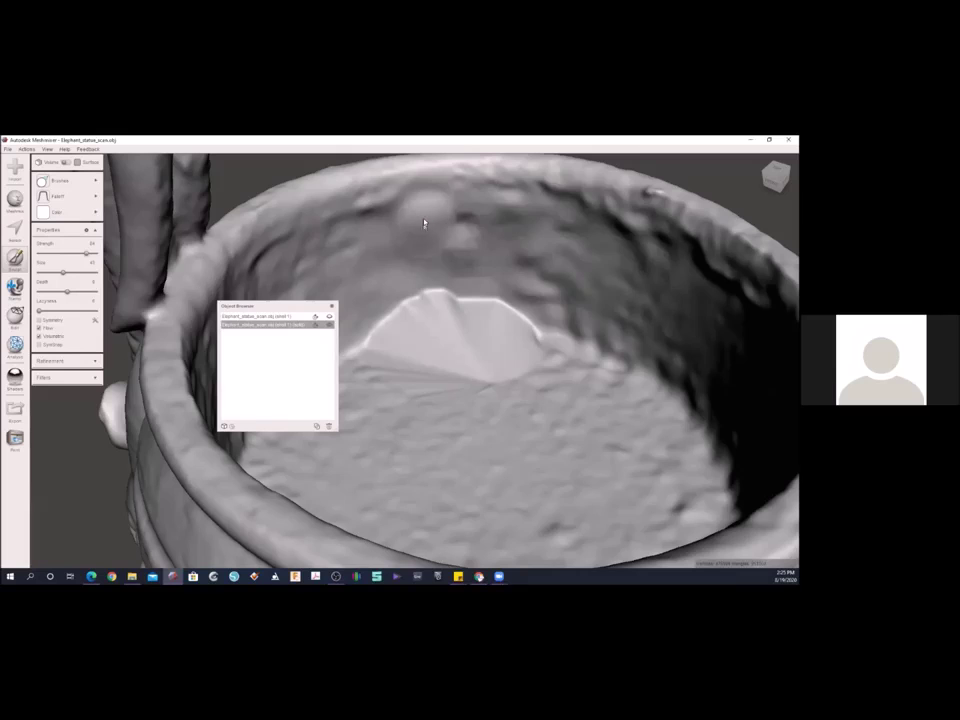
mouse_move(386, 249)
right_down()
mouse_move(401, 263)
mouse_move(356, 264)
mouse_move(435, 244)
right_up()
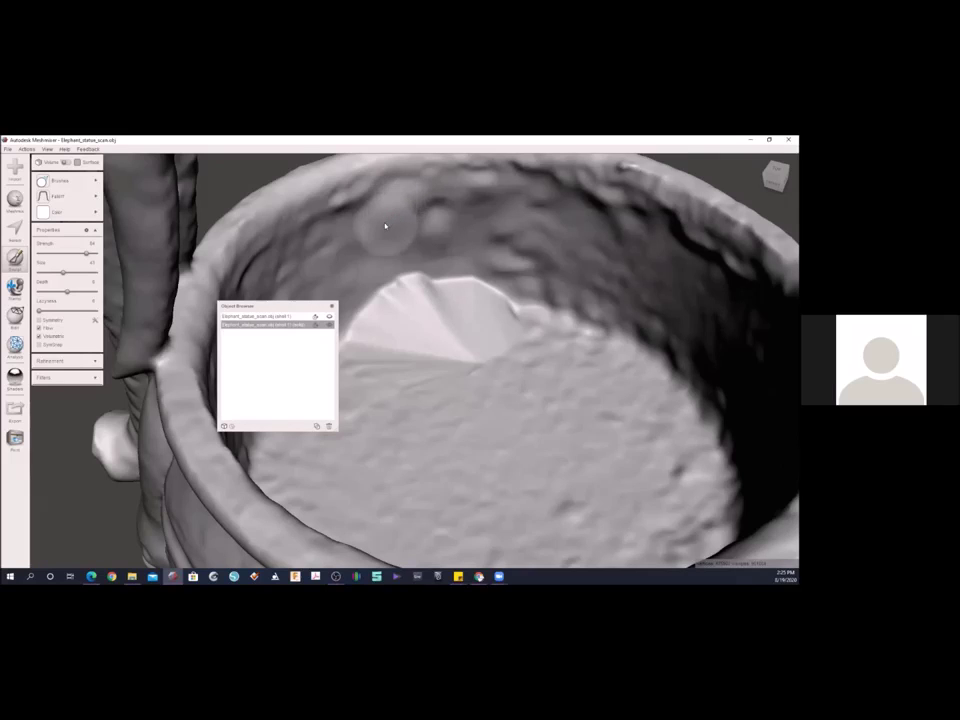
mouse_move(489, 242)
right_down()
mouse_move(557, 261)
mouse_move(617, 259)
mouse_move(621, 281)
mouse_move(651, 313)
mouse_move(446, 216)
mouse_move(435, 269)
right_up()
right_drag(504, 263, 514, 317)
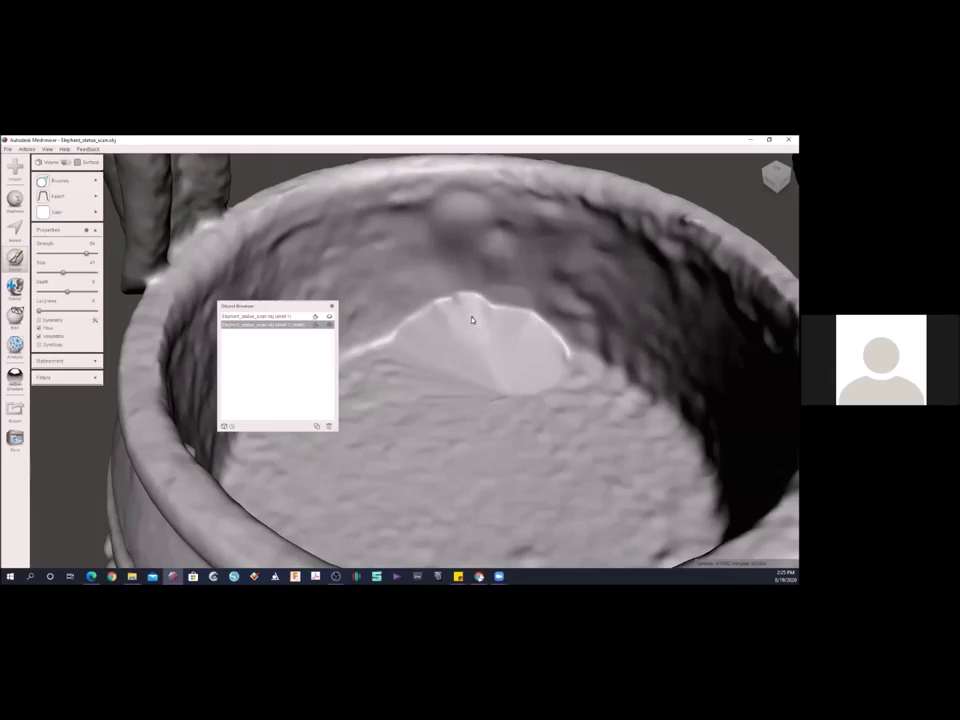
right_drag(509, 314, 506, 384)
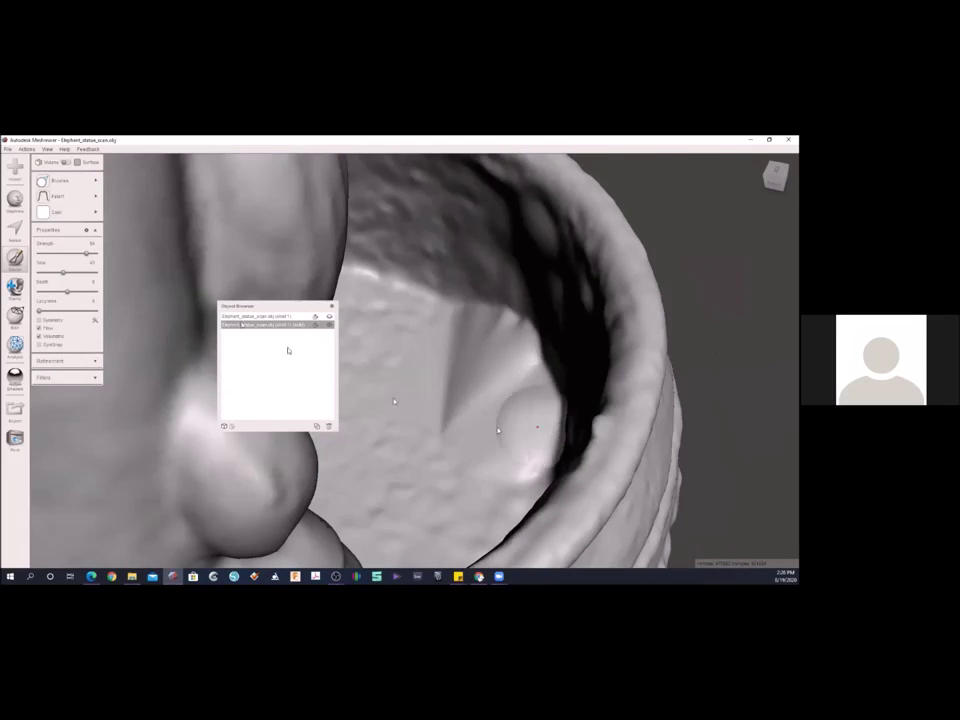
- Try to reshape the filled patch in the bowl with the Move brush and undo the deformation
mouse_move(73, 184)
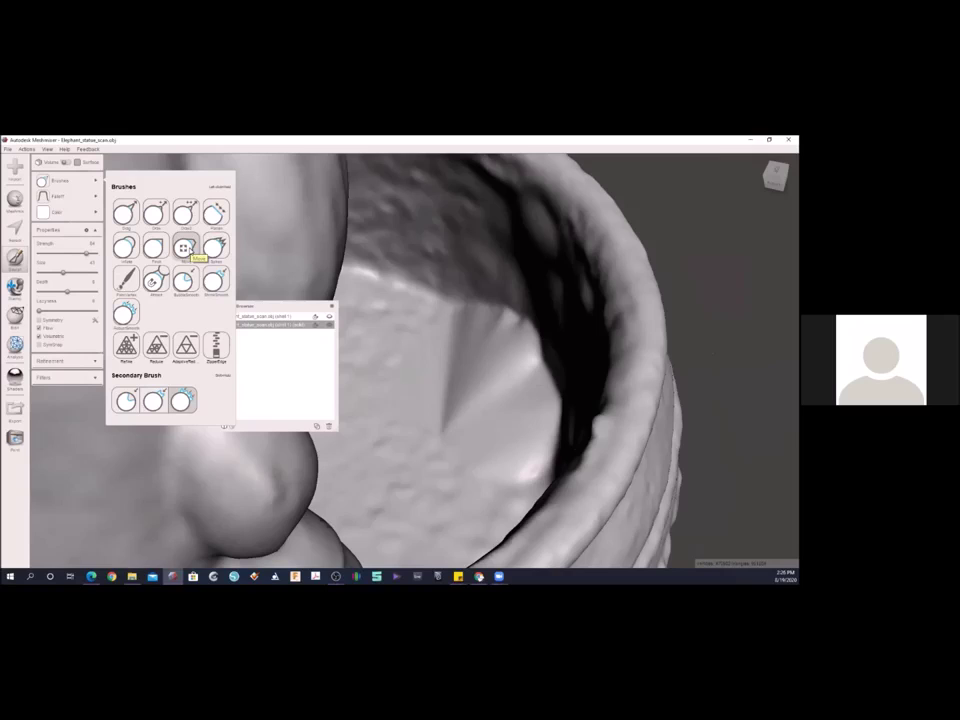
click(185, 249)
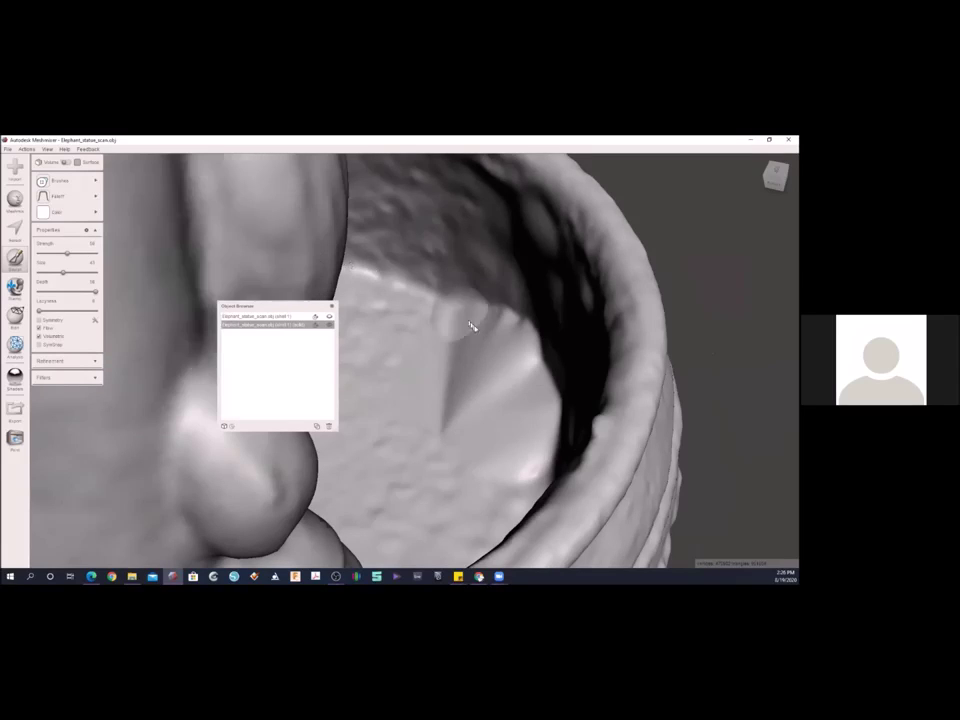
mouse_move(498, 358)
mouse_down()
mouse_move(493, 399)
mouse_move(493, 364)
mouse_move(497, 391)
mouse_up()
mouse_move(497, 345)
mouse_down()
mouse_move(489, 332)
mouse_move(502, 360)
mouse_up()
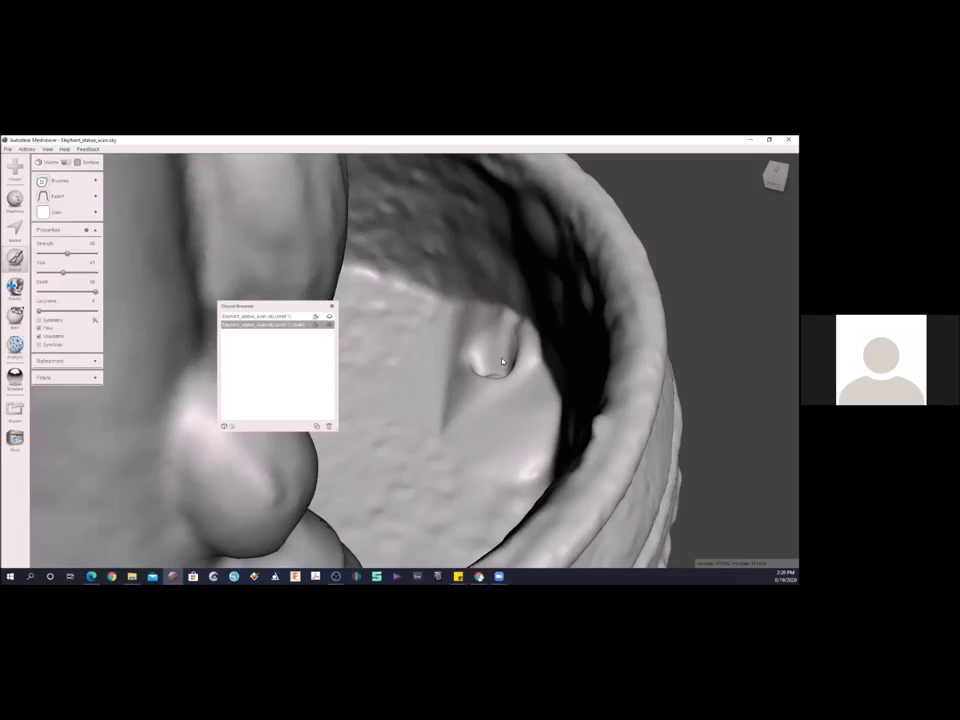
key(ctrl+z)
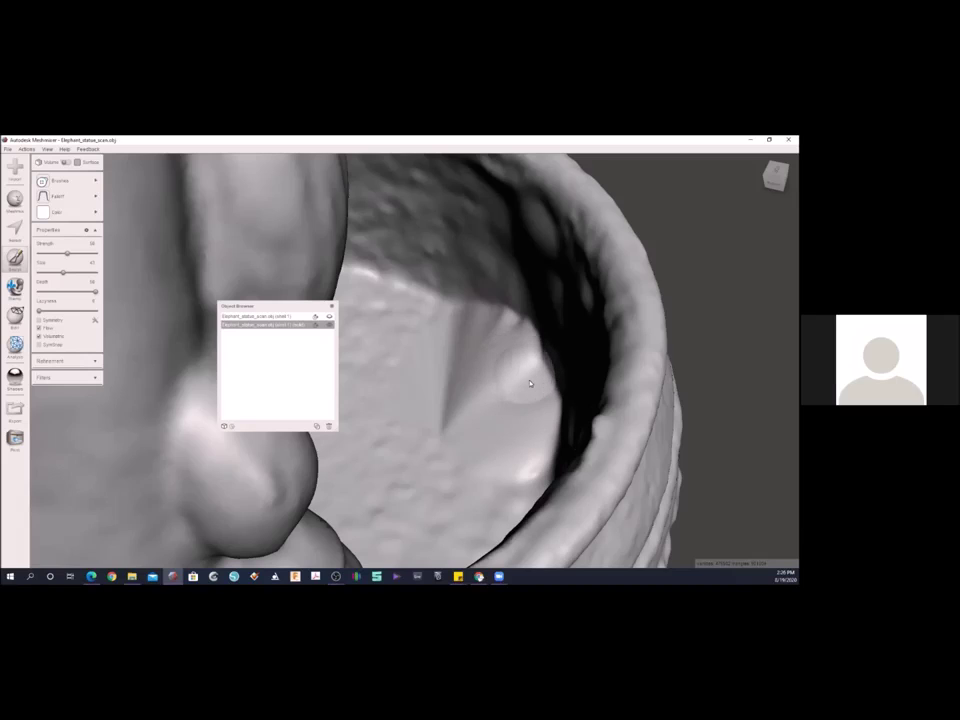
- Enlarge the sculpting brush to size 63 and switch from the Volume brushes to a Surface brush
key(bracketright)
key(bracketright)
key(bracketright)
key(bracketright)
key(bracketright)
key(bracketright)
key(bracketright)
key(bracketright)
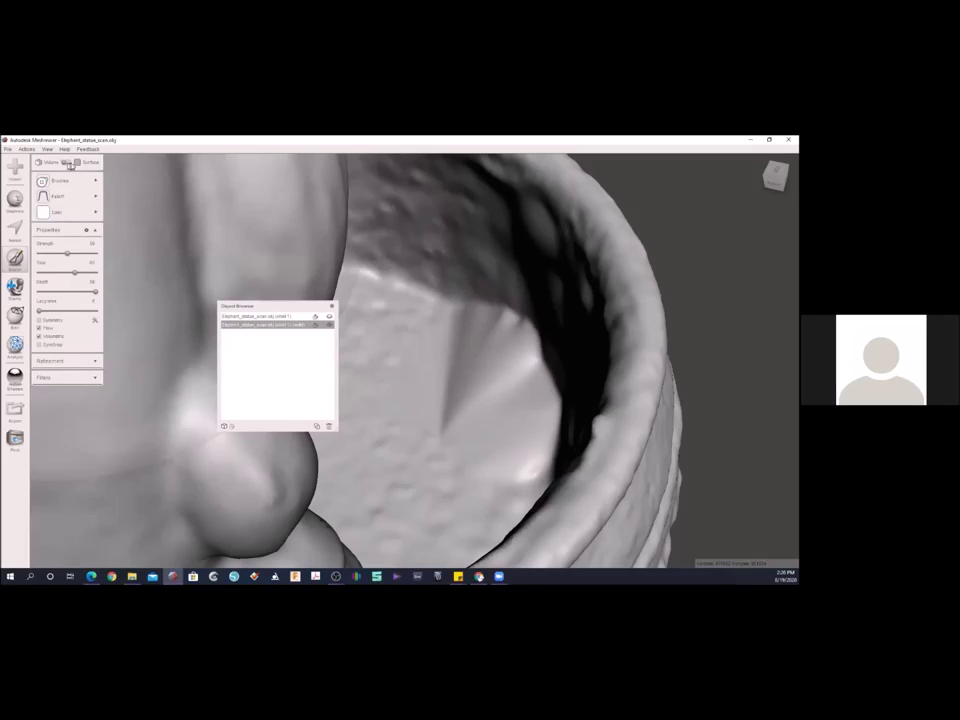
click(76, 163)
click(75, 164)
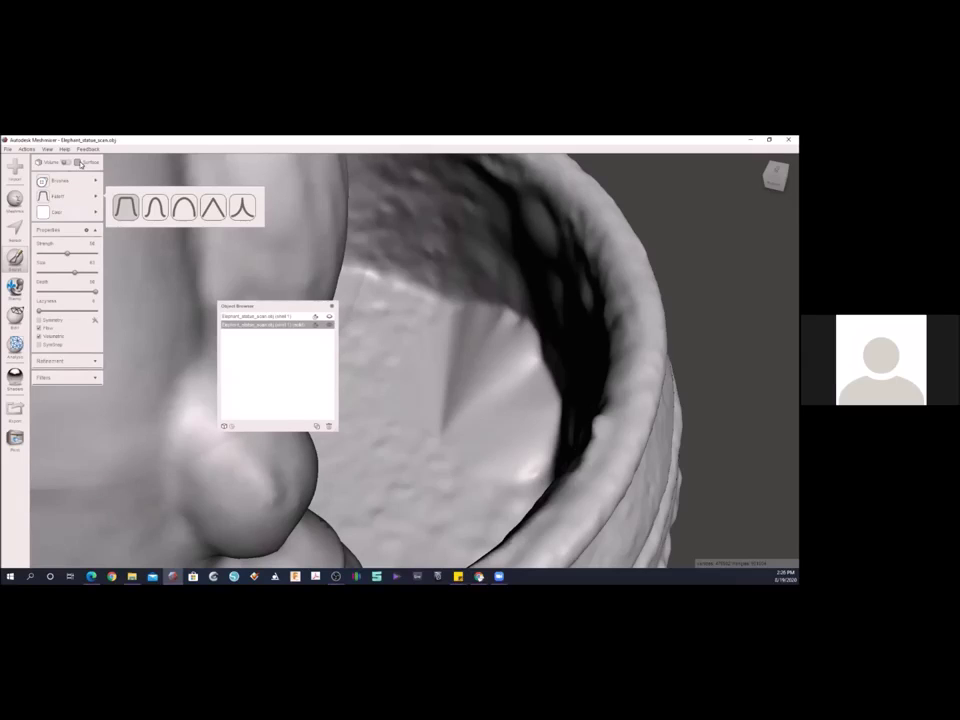
click(81, 163)
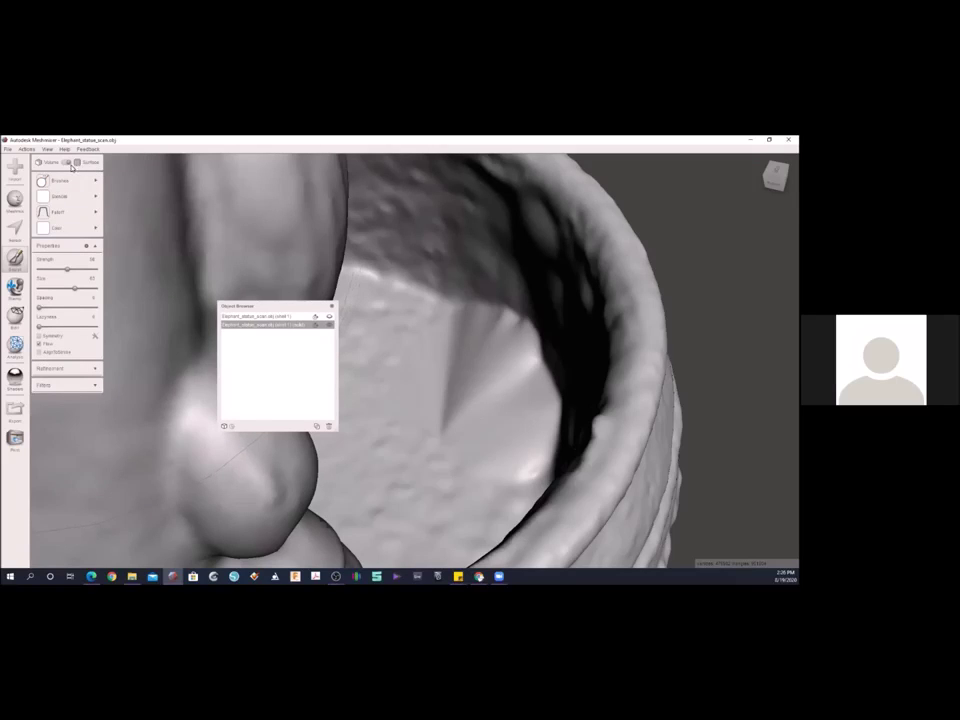
mouse_move(100, 180)
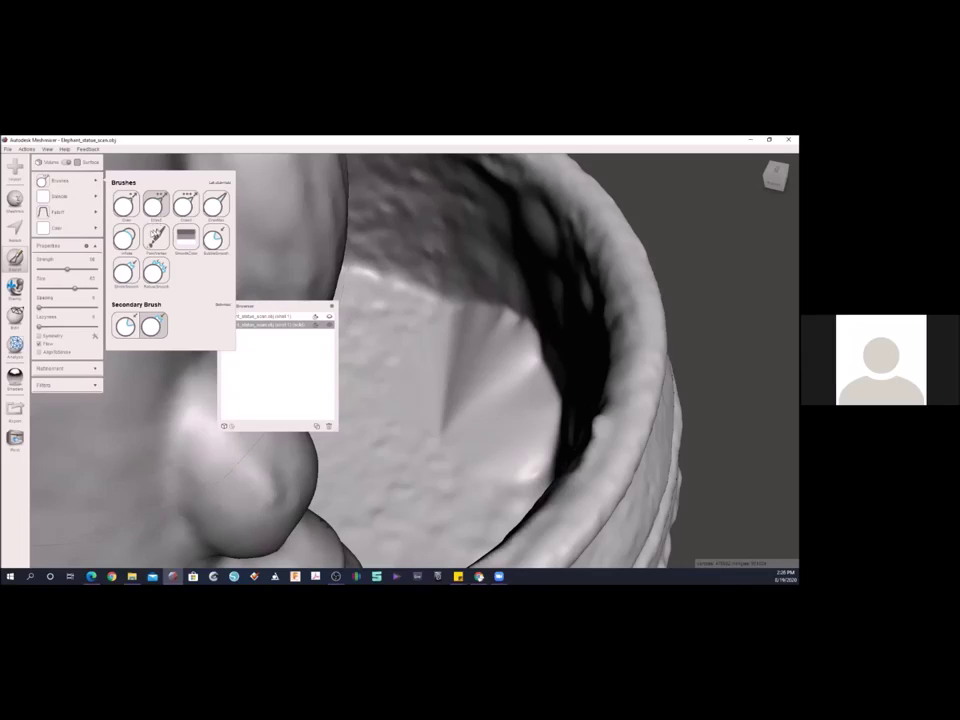
click(198, 222)
click(201, 234)
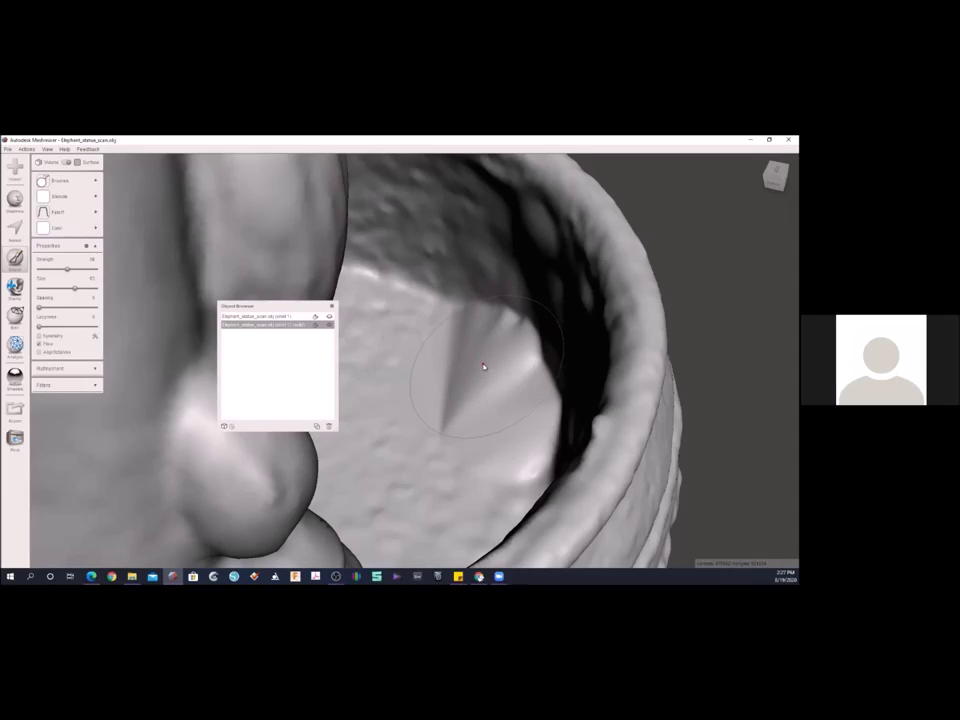
- Sculpt uneven relief over the filled patch and along the bowl wall with the surface brush, reducing its size to 47
mouse_move(481, 362)
mouse_down()
mouse_move(454, 317)
mouse_move(491, 381)
mouse_up()
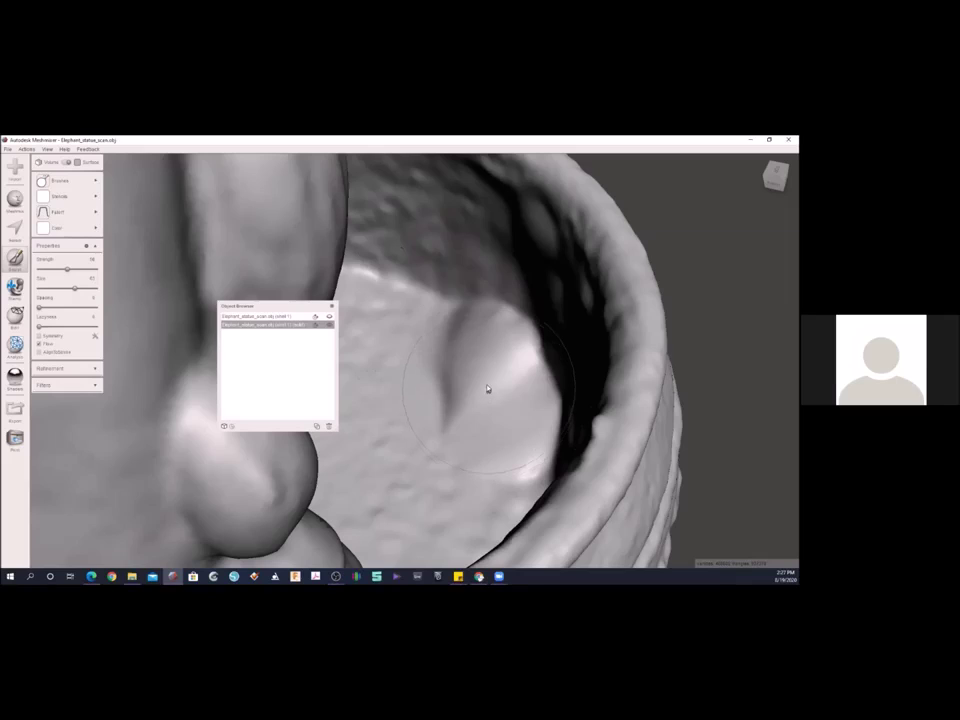
drag(489, 381, 491, 394)
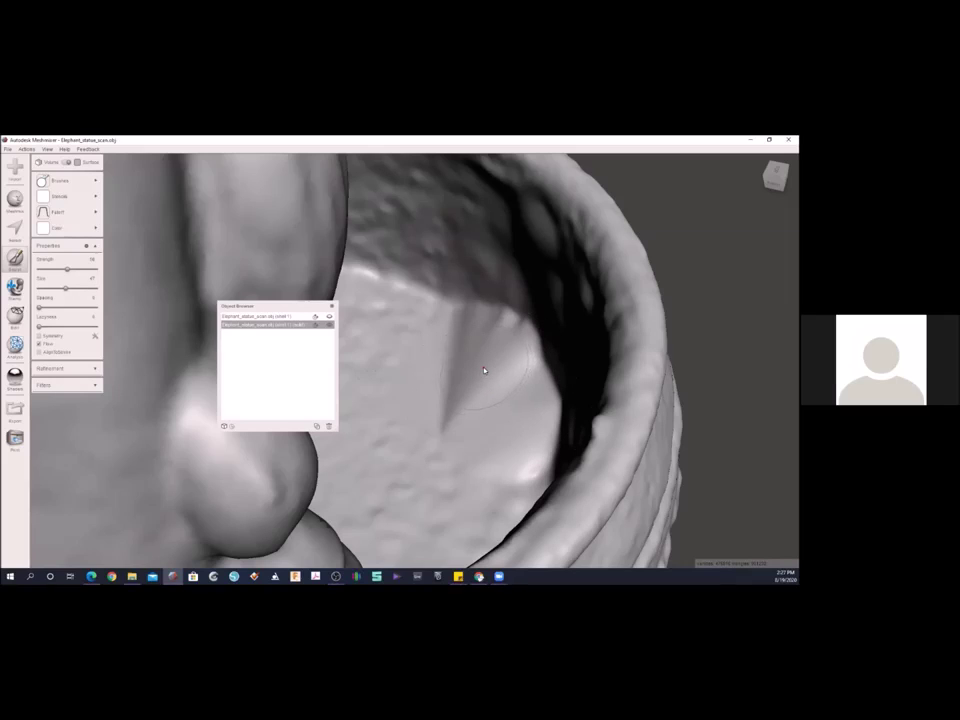
key([)
drag(492, 378, 491, 380)
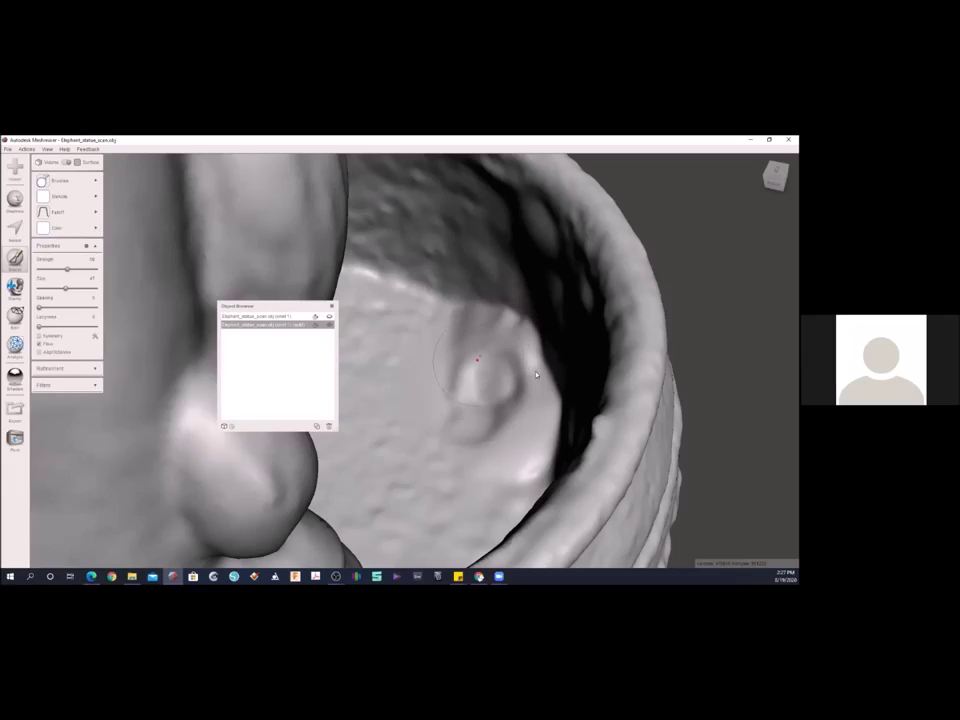
mouse_move(510, 358)
mouse_down()
mouse_move(508, 394)
mouse_move(529, 431)
mouse_move(514, 435)
mouse_move(504, 467)
mouse_move(490, 465)
mouse_up()
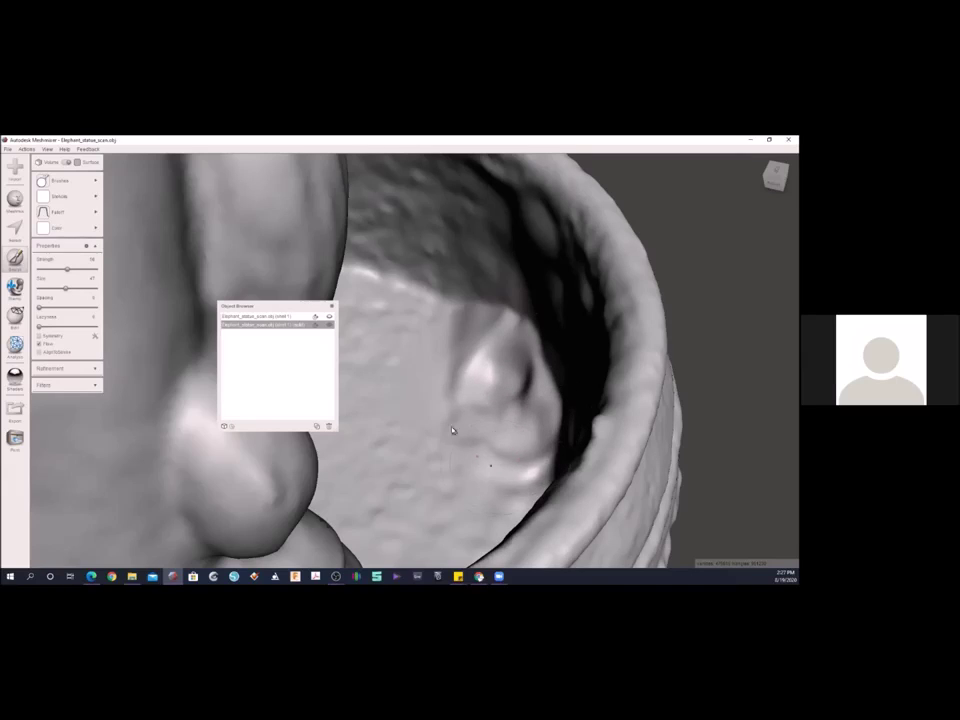
mouse_move(448, 414)
mouse_down()
mouse_move(489, 349)
mouse_move(480, 332)
mouse_move(458, 344)
mouse_move(490, 369)
mouse_move(446, 398)
mouse_up()
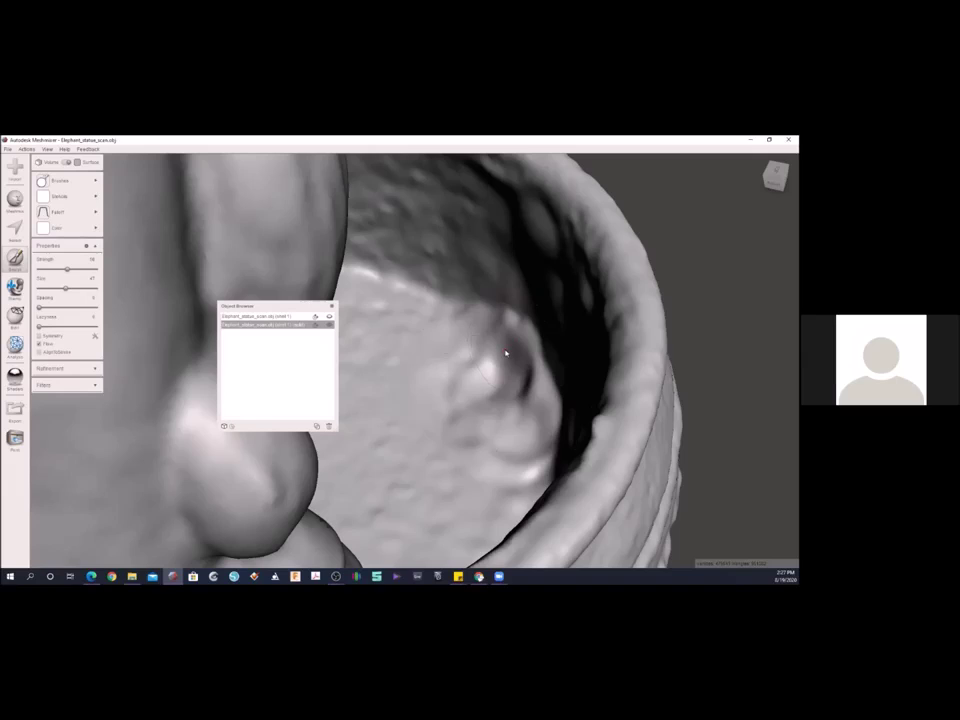
drag(481, 353, 483, 384)
mouse_move(452, 336)
mouse_down()
mouse_move(459, 326)
mouse_move(494, 331)
mouse_move(535, 354)
mouse_up()
mouse_move(541, 408)
mouse_down()
mouse_move(540, 418)
mouse_move(552, 383)
mouse_up()
- Examine the sculpted relief where the patch meets the bowl wall up close
right_drag(516, 420, 555, 405)
scroll(487, 403, up, 5)
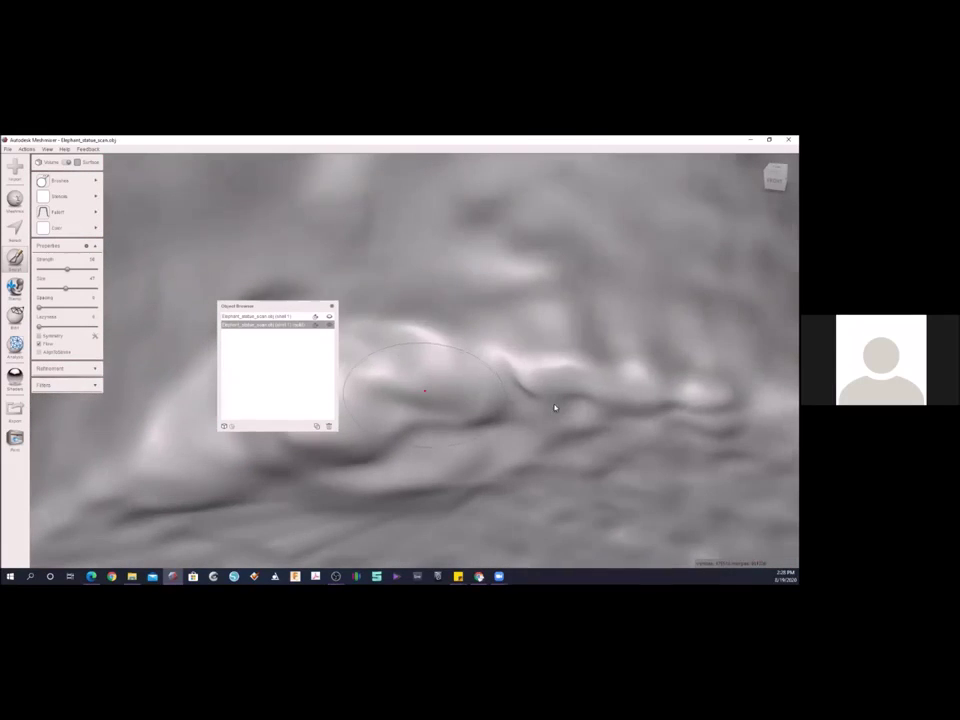
right_drag(489, 416, 478, 394)
scroll(477, 395, up, 3)
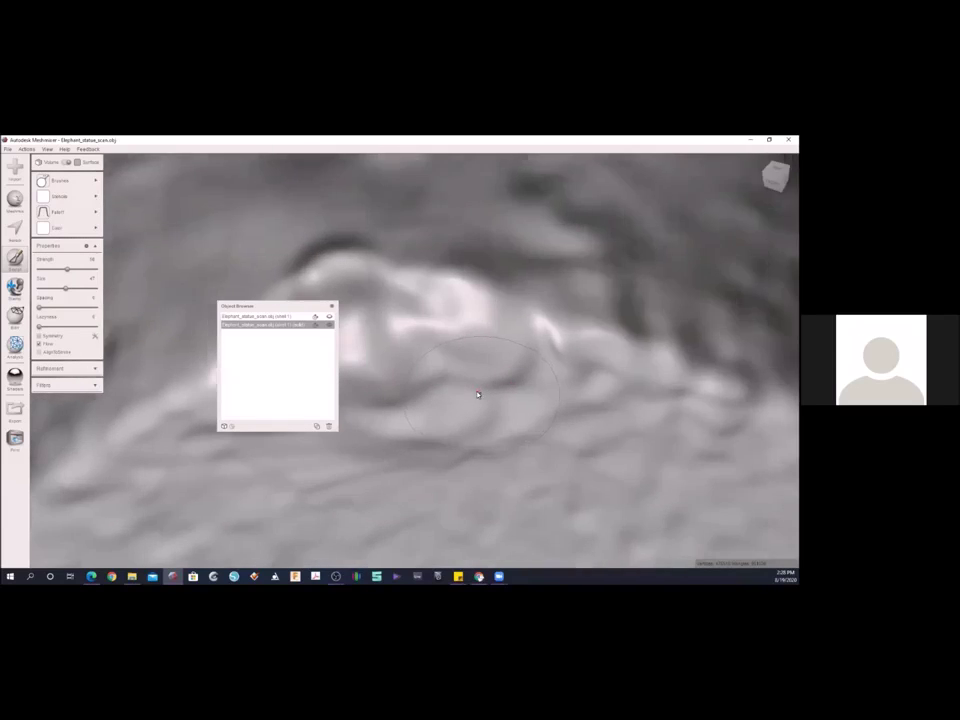
scroll(476, 396, down, 1)
scroll(476, 396, down, 2)
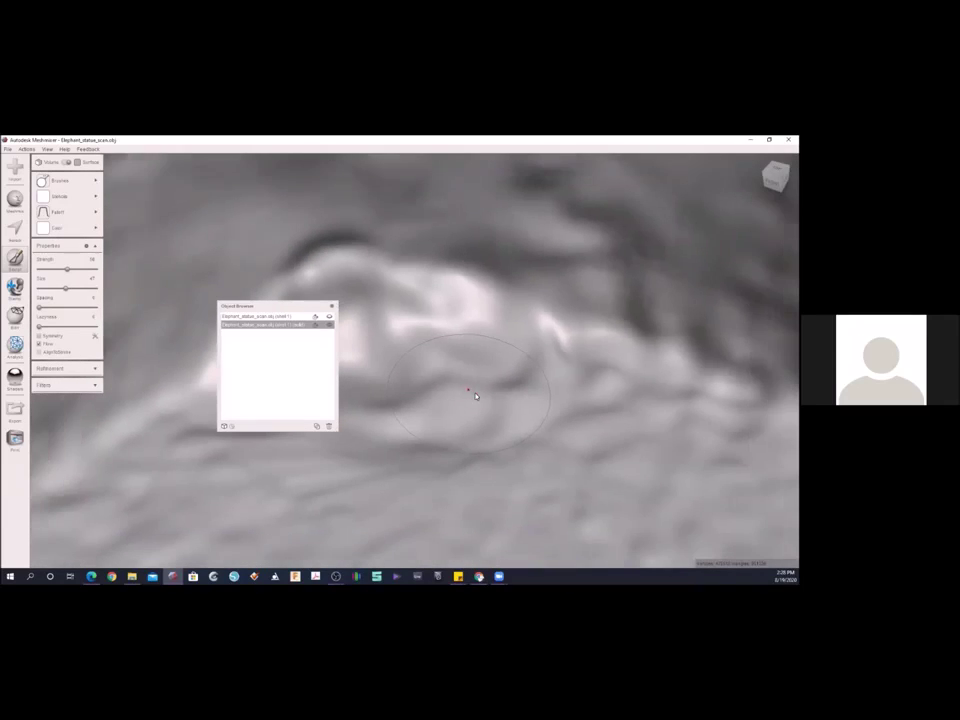
- Close the Object Browser and smooth the sculpted relief where the patch meets the bowl wall with the RobustSmooth brush
scroll(464, 394, up, 3)
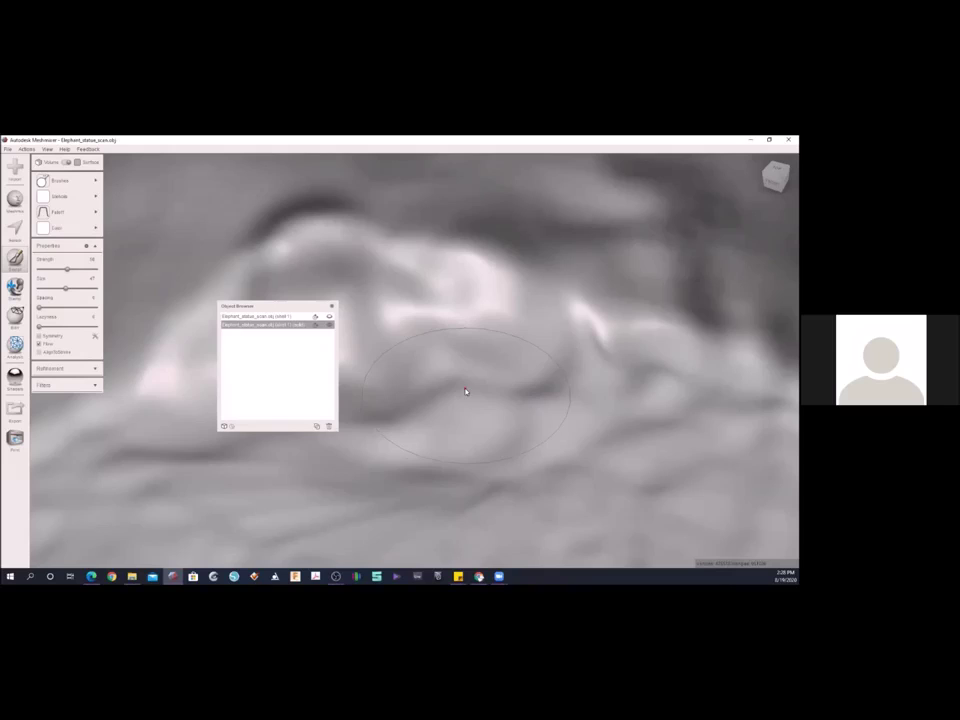
scroll(465, 390, down, 2)
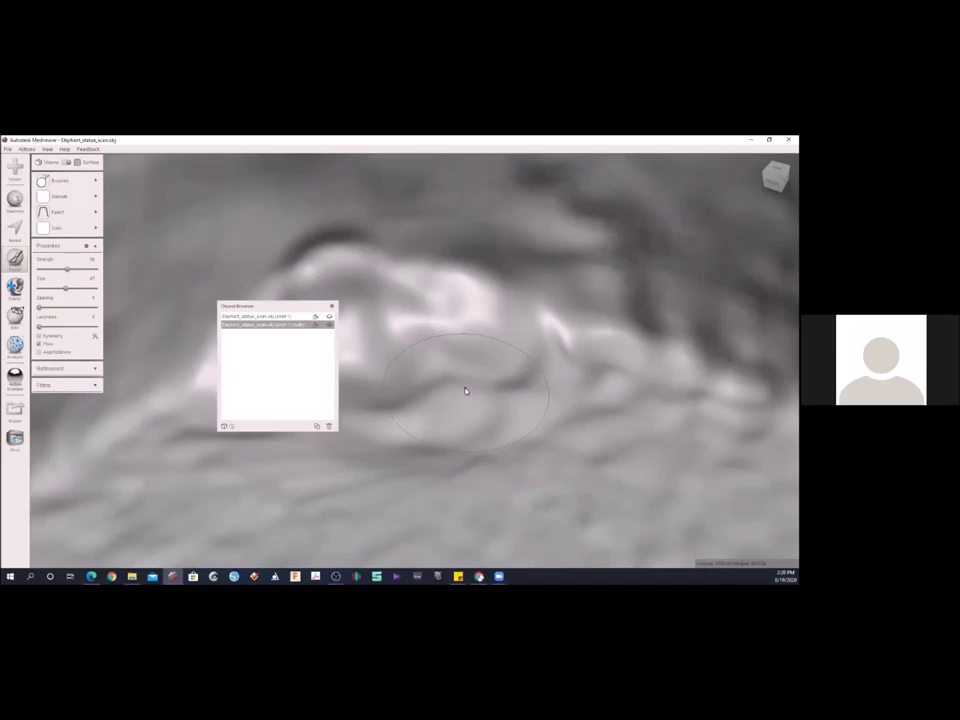
right_drag(502, 412, 477, 456)
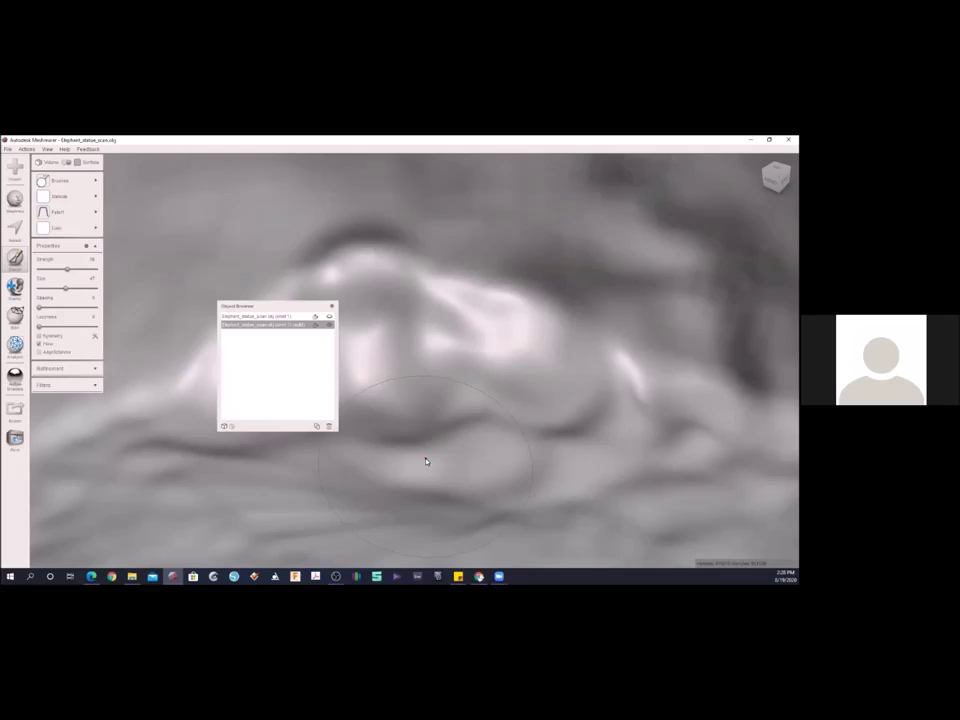
right_drag(452, 379, 499, 386)
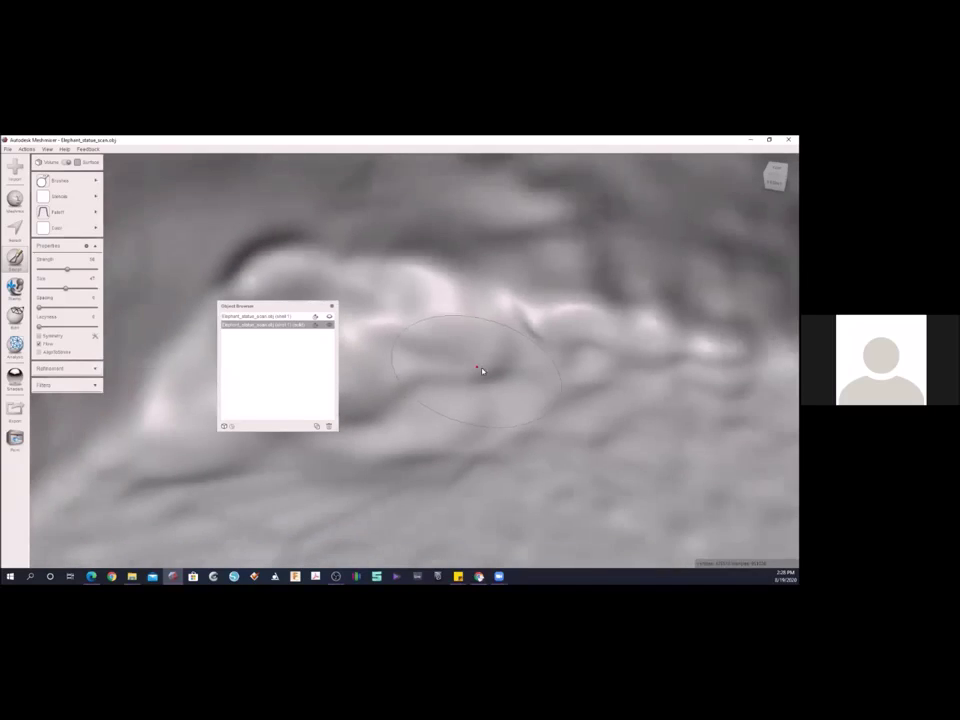
mouse_move(482, 378)
right_down()
mouse_move(377, 384)
mouse_move(495, 392)
mouse_move(429, 384)
mouse_move(455, 379)
mouse_move(474, 326)
mouse_move(424, 311)
mouse_move(437, 418)
mouse_move(452, 388)
mouse_move(454, 345)
mouse_move(449, 557)
mouse_move(456, 294)
mouse_move(476, 238)
mouse_move(471, 281)
mouse_move(317, 291)
mouse_move(455, 317)
mouse_move(441, 330)
mouse_move(493, 371)
mouse_move(366, 339)
mouse_move(367, 304)
mouse_move(493, 325)
mouse_move(546, 321)
mouse_move(506, 319)
mouse_move(381, 372)
right_up()
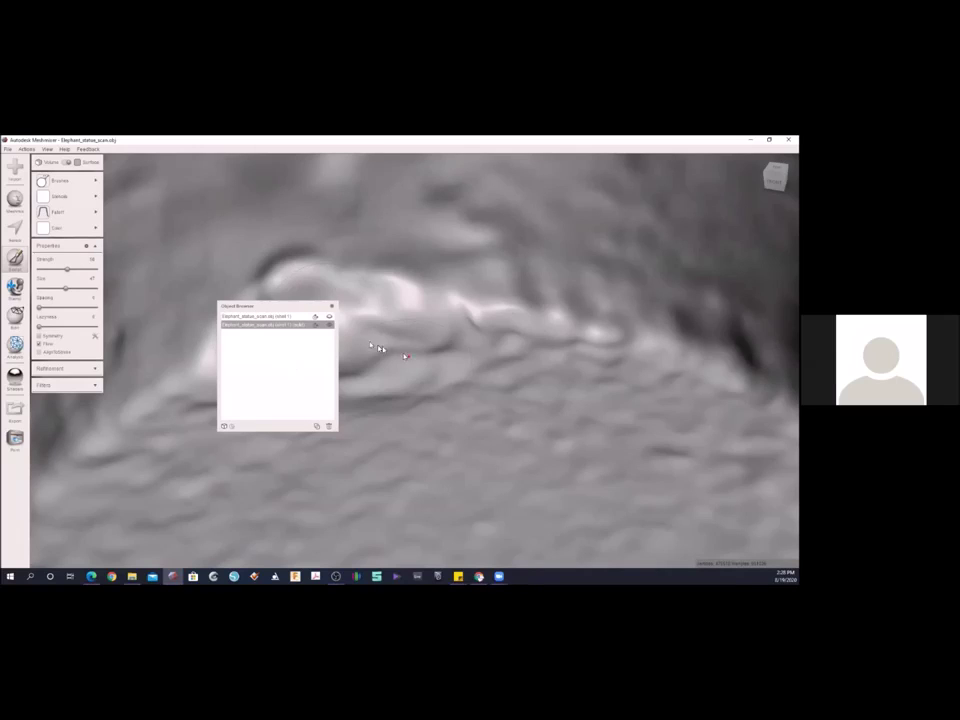
click(333, 307)
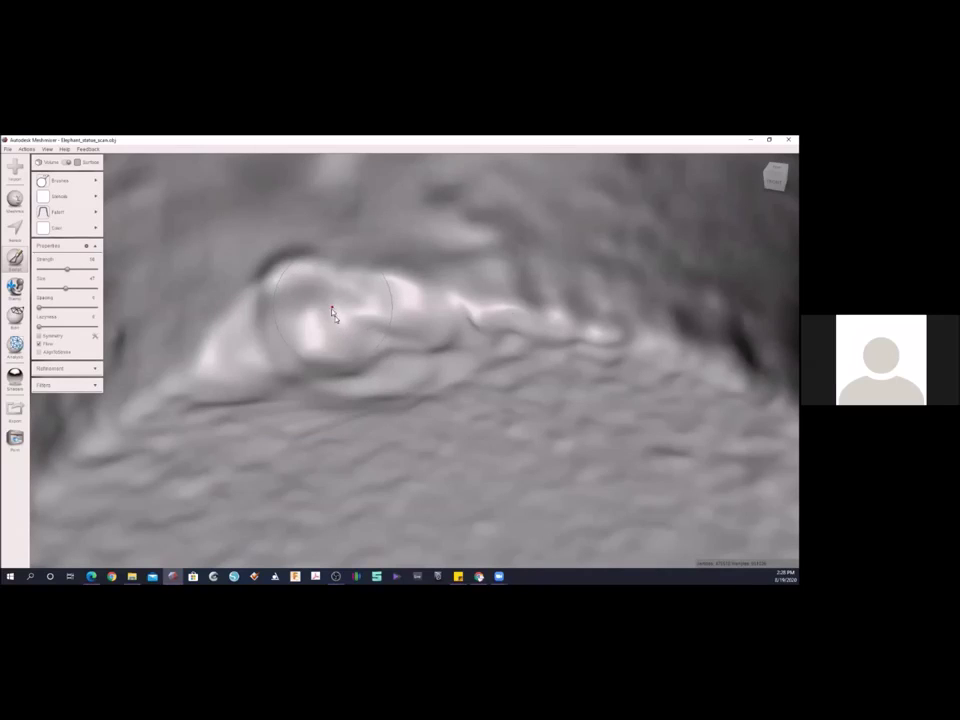
click(43, 180)
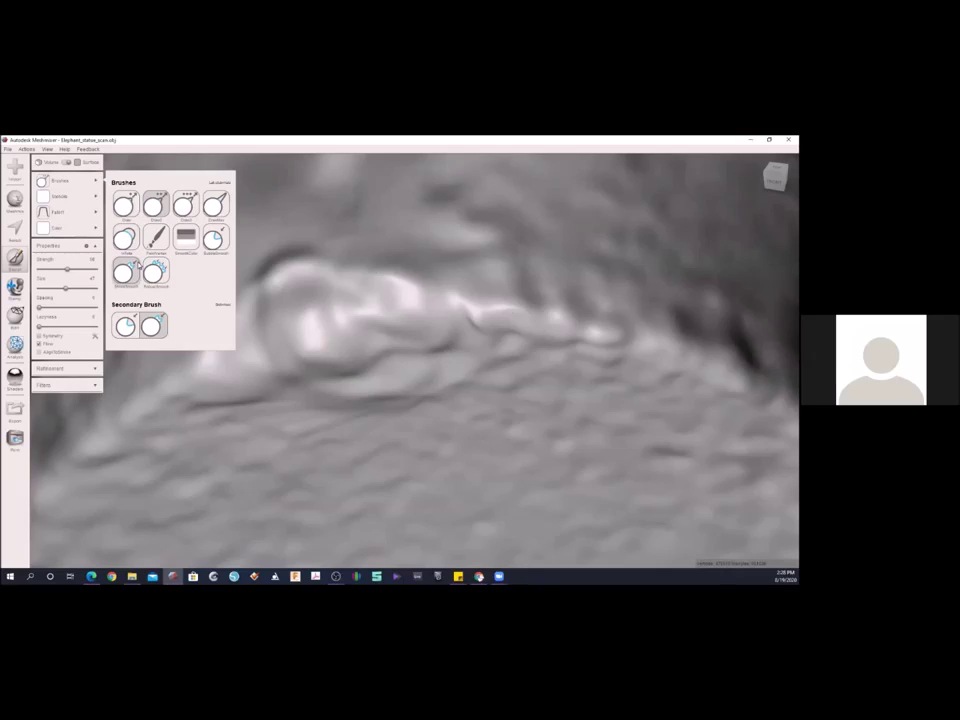
click(146, 268)
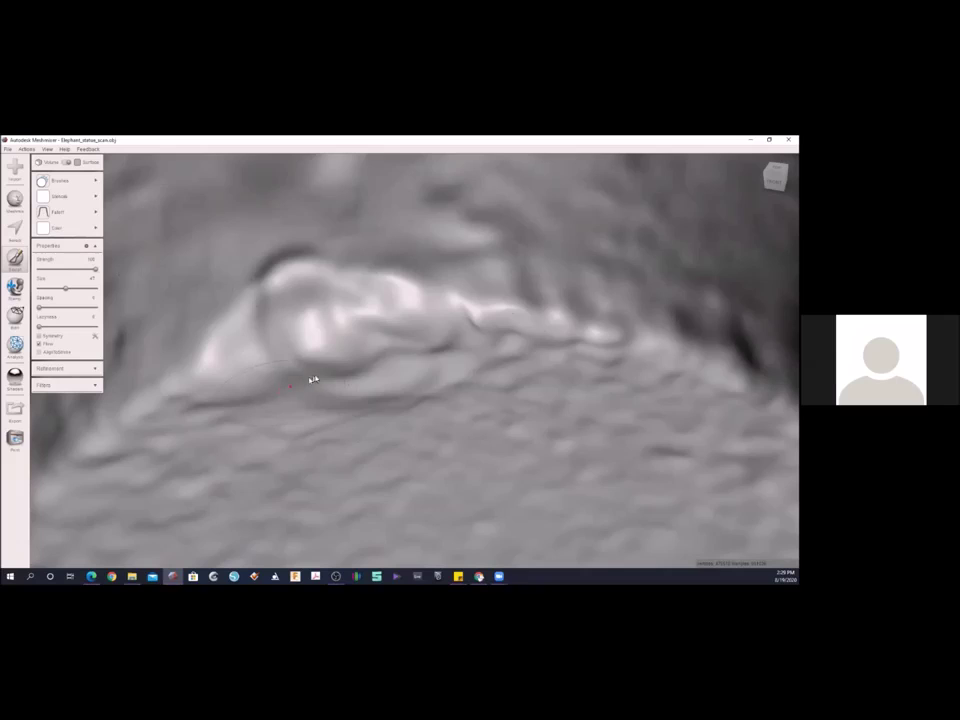
mouse_move(448, 366)
mouse_down()
mouse_move(499, 345)
mouse_move(378, 332)
mouse_move(297, 386)
mouse_up()
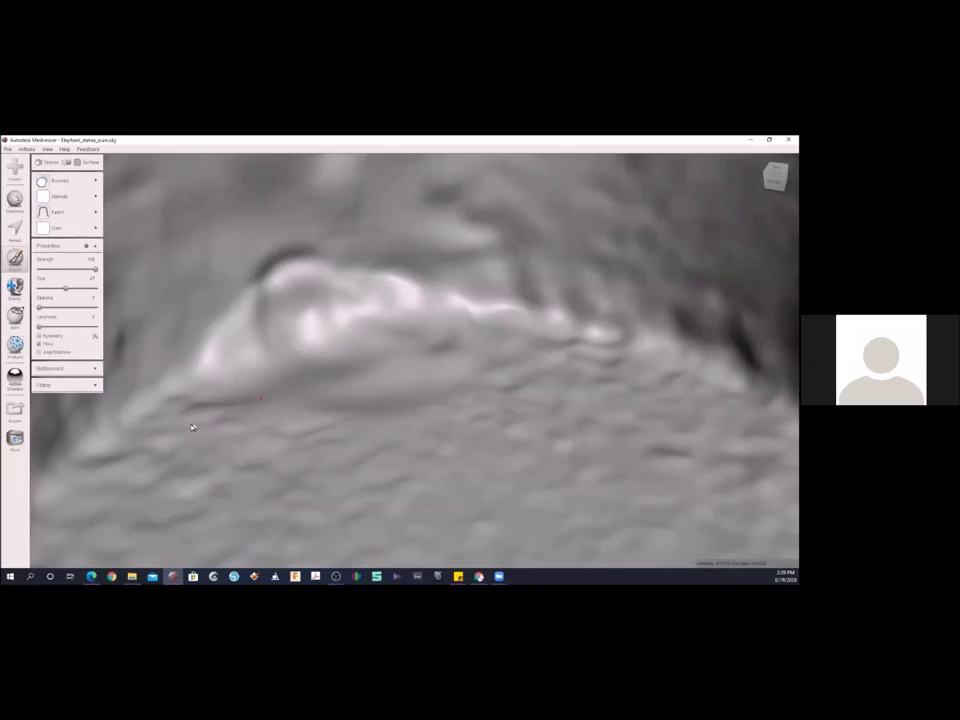
mouse_move(256, 312)
mouse_down()
mouse_move(347, 272)
mouse_move(414, 272)
mouse_move(316, 273)
mouse_up()
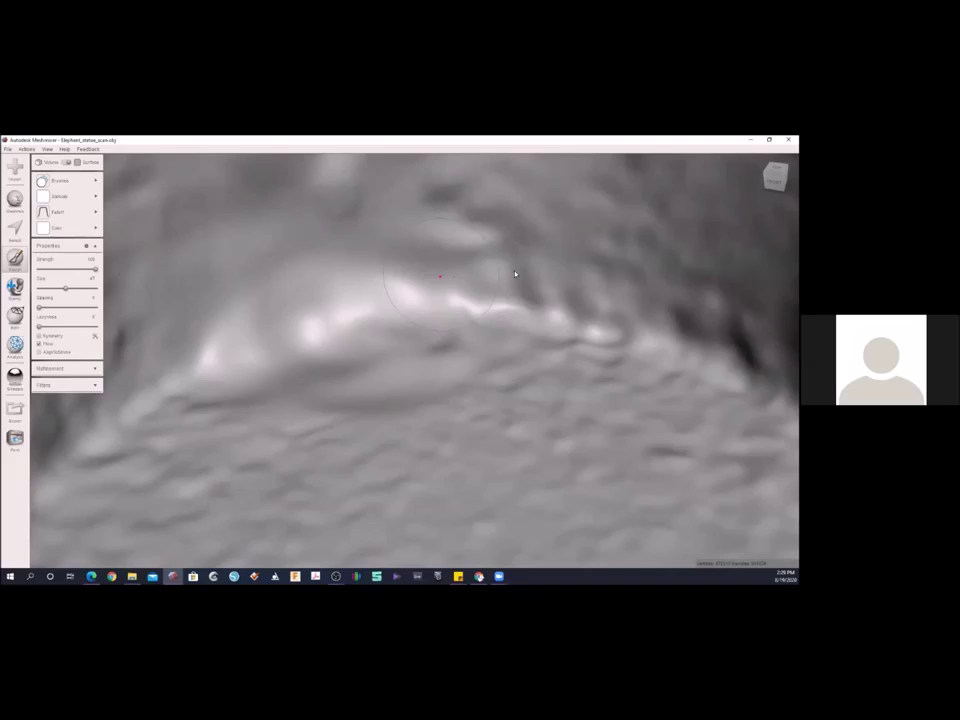
- Examine the smoothed patch inside the bowl from a distance and up close along the edge between floor and wall
scroll(515, 273, down, 5)
right_drag(515, 273, 594, 341)
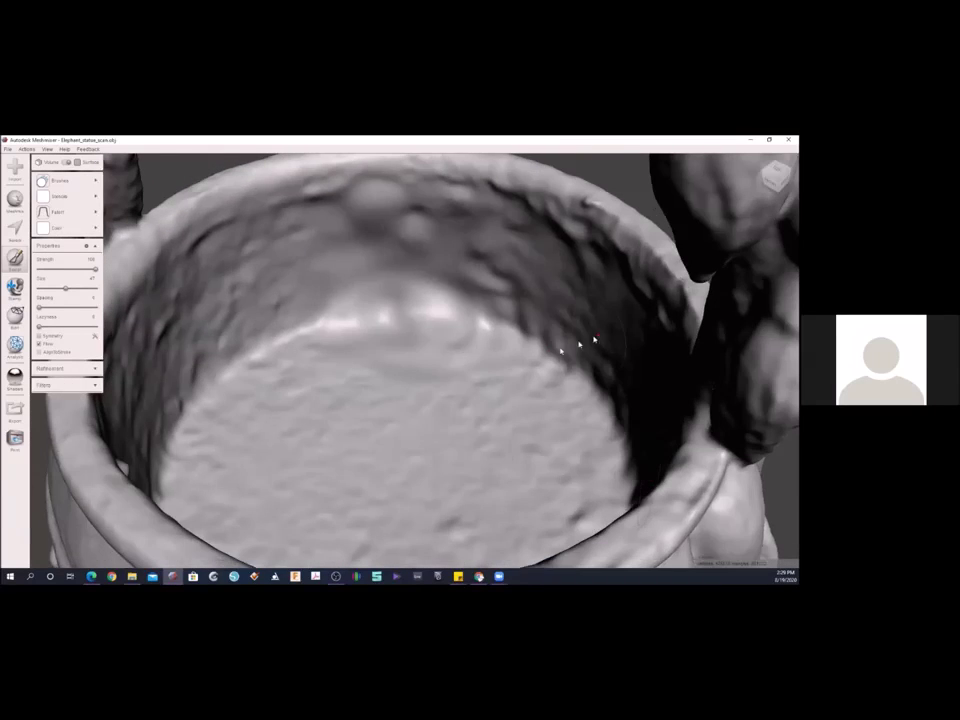
scroll(466, 337, down, 3)
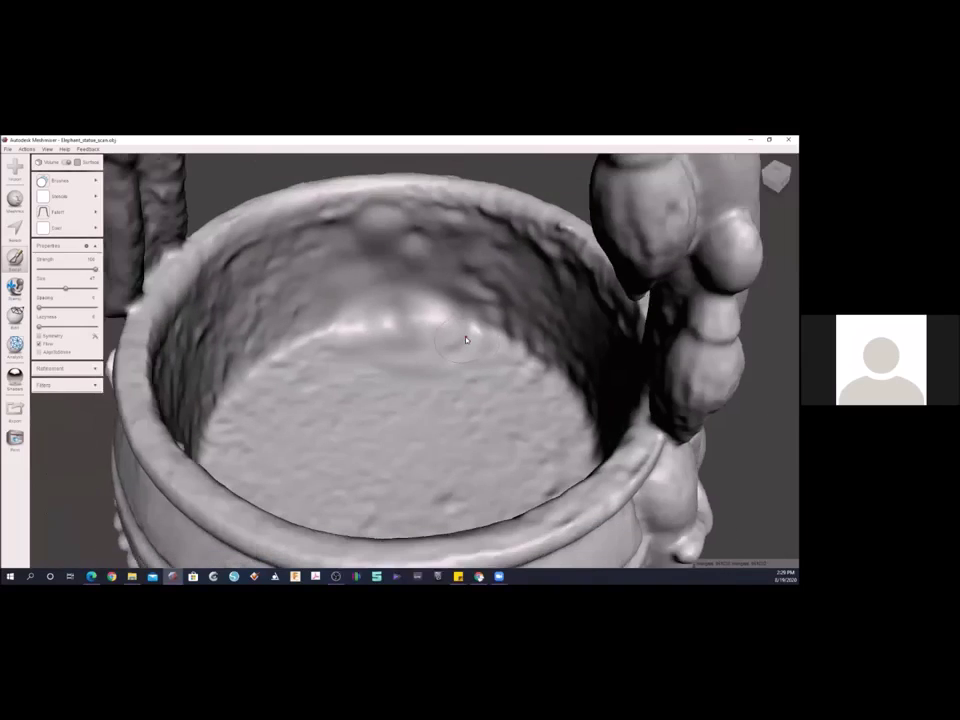
scroll(466, 337, up, 5)
right_drag(476, 354, 409, 384)
scroll(466, 334, up, 5)
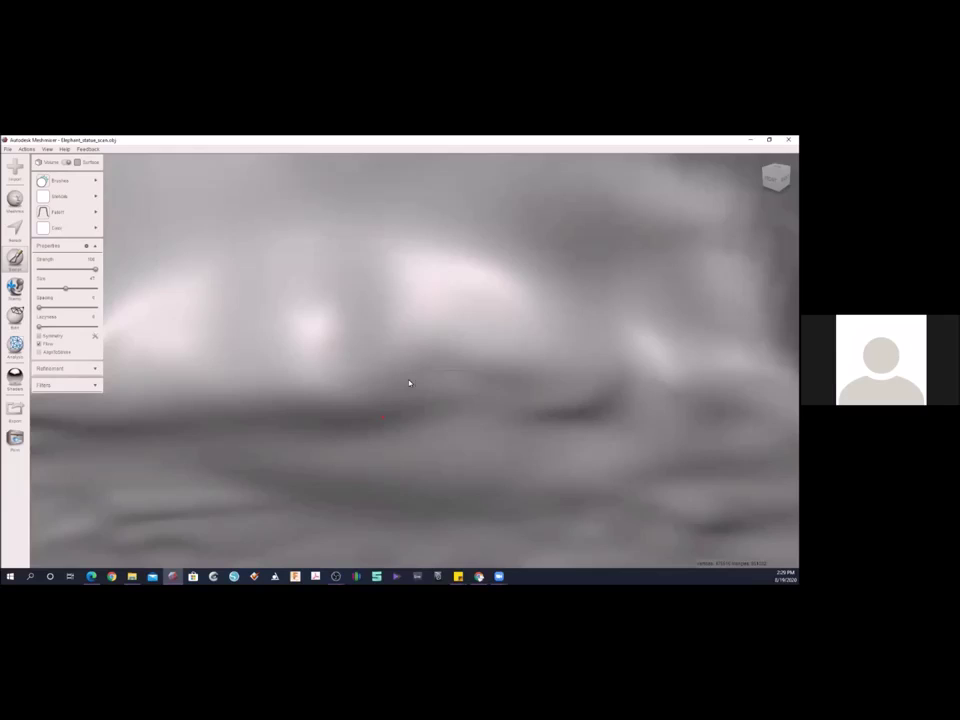
scroll(407, 381, up, 5)
scroll(402, 362, up, 2)
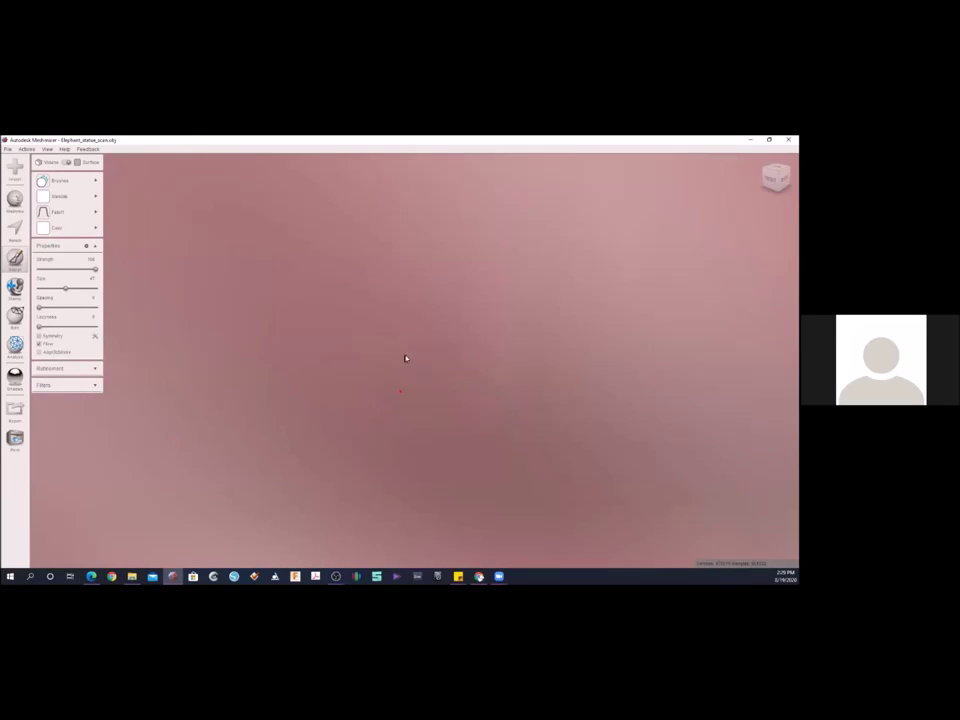
scroll(413, 372, down, 2)
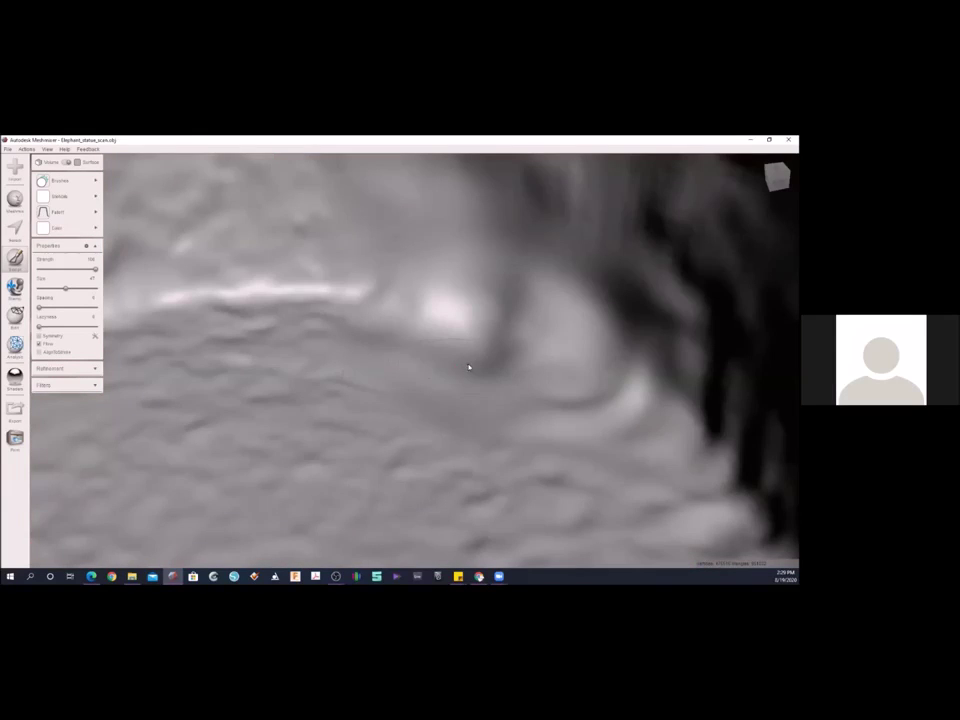
right_drag(468, 367, 514, 373)
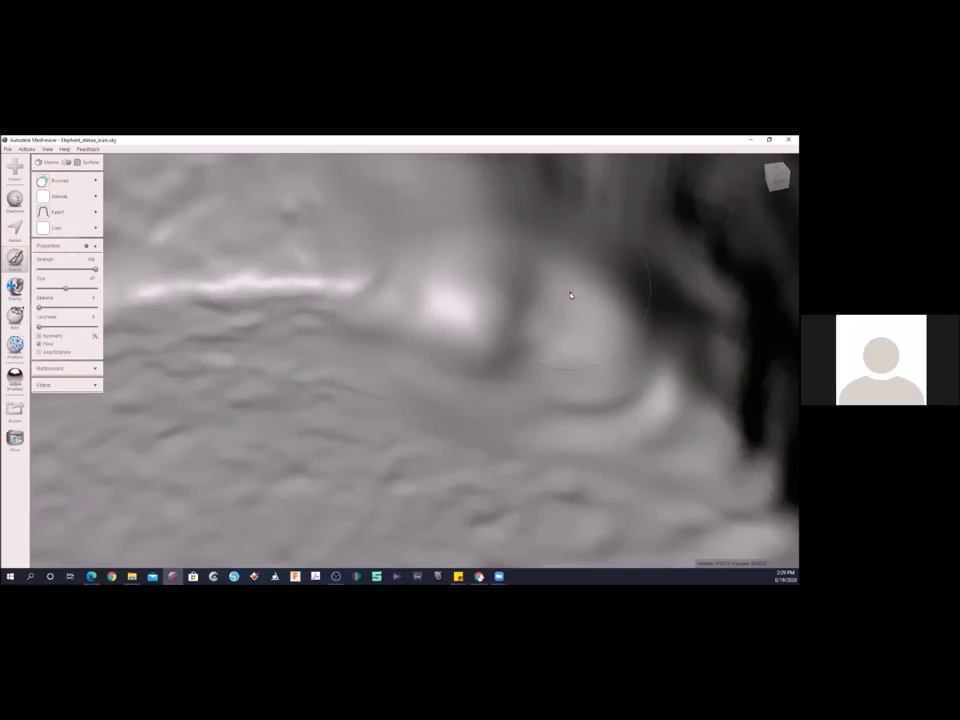
- Show the mesh wireframe and examine the triangles of the patch and the surrounding bowl wall up close
key(w)
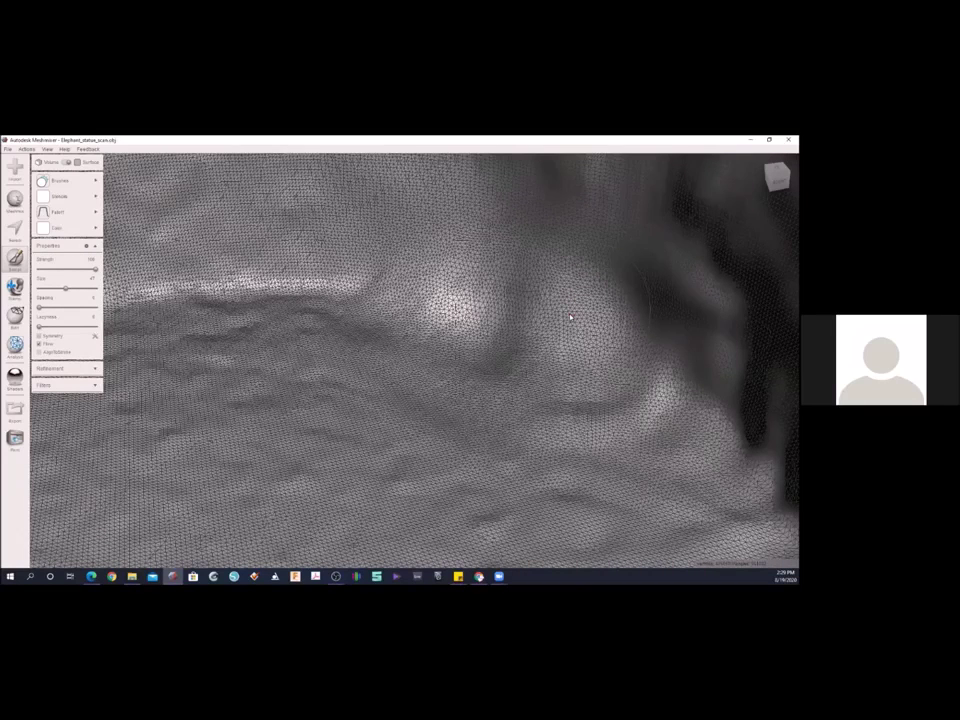
scroll(520, 374, up, 10)
scroll(514, 369, down, 3)
scroll(529, 377, up, 2)
scroll(541, 380, down, 10)
scroll(540, 380, up, 5)
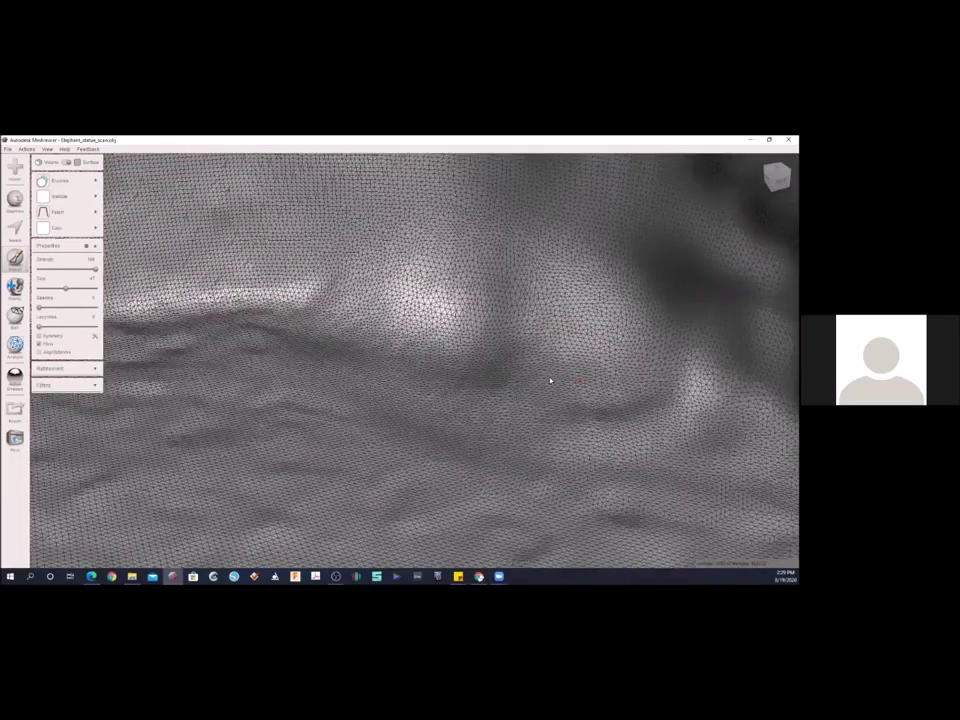
right_drag(522, 387, 546, 391)
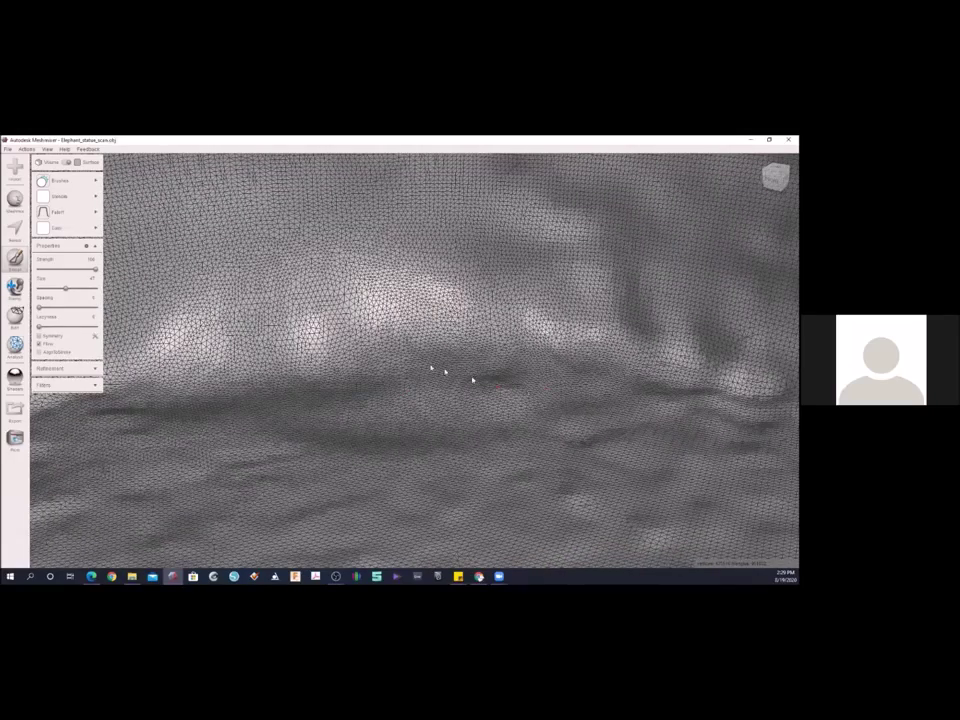
right_drag(414, 364, 286, 434)
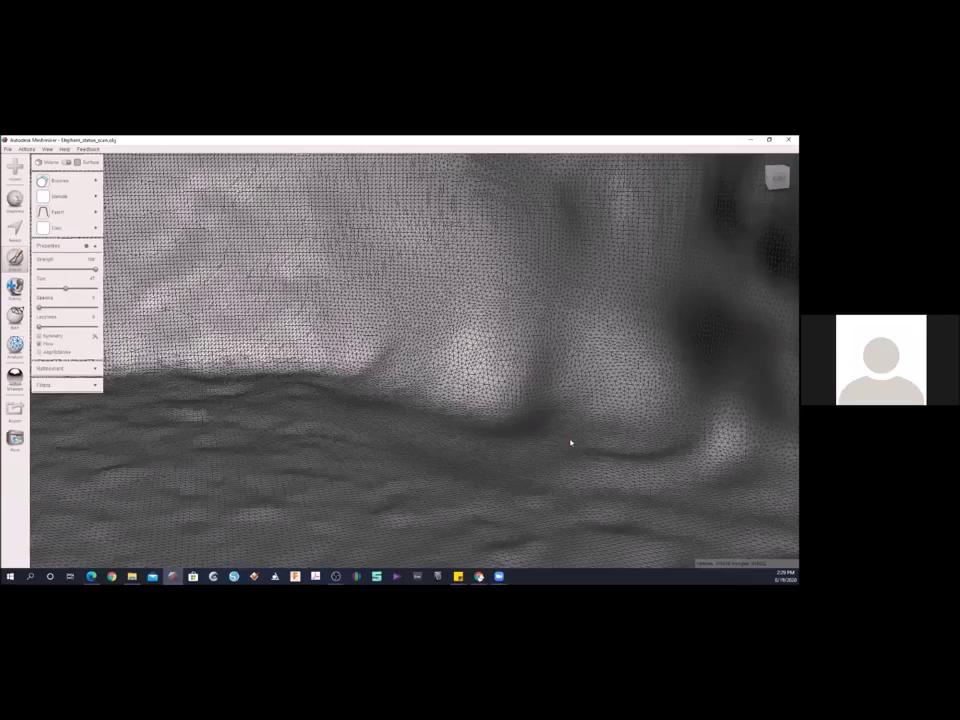
scroll(495, 410, up, 6)
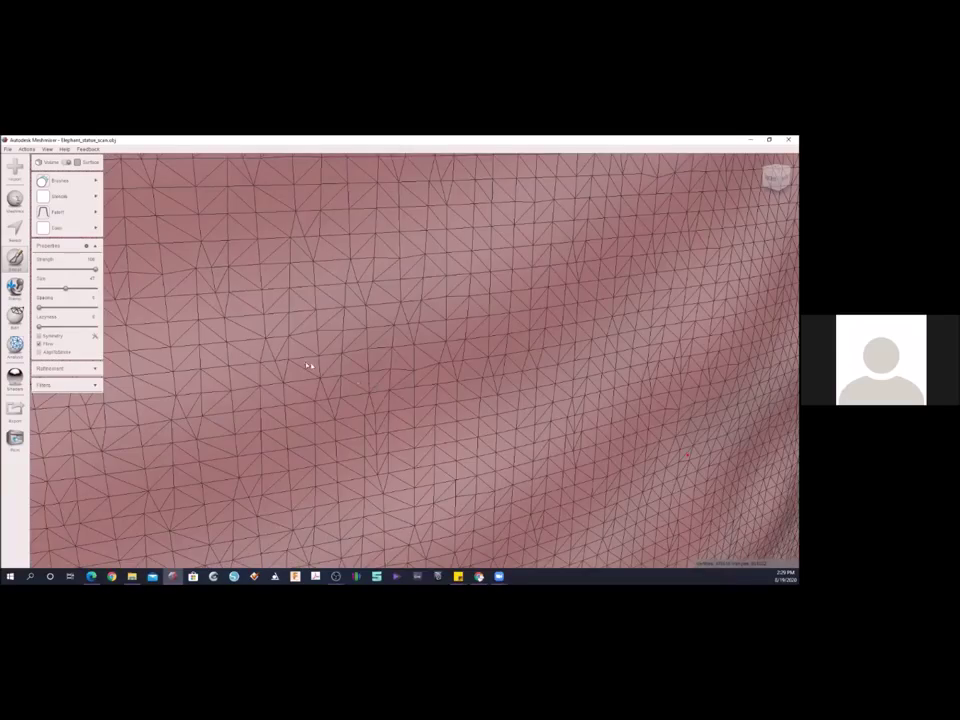
scroll(391, 365, down, 6)
mouse_move(369, 337)
right_down()
mouse_move(381, 339)
mouse_move(365, 356)
mouse_move(332, 356)
mouse_move(374, 349)
right_up()
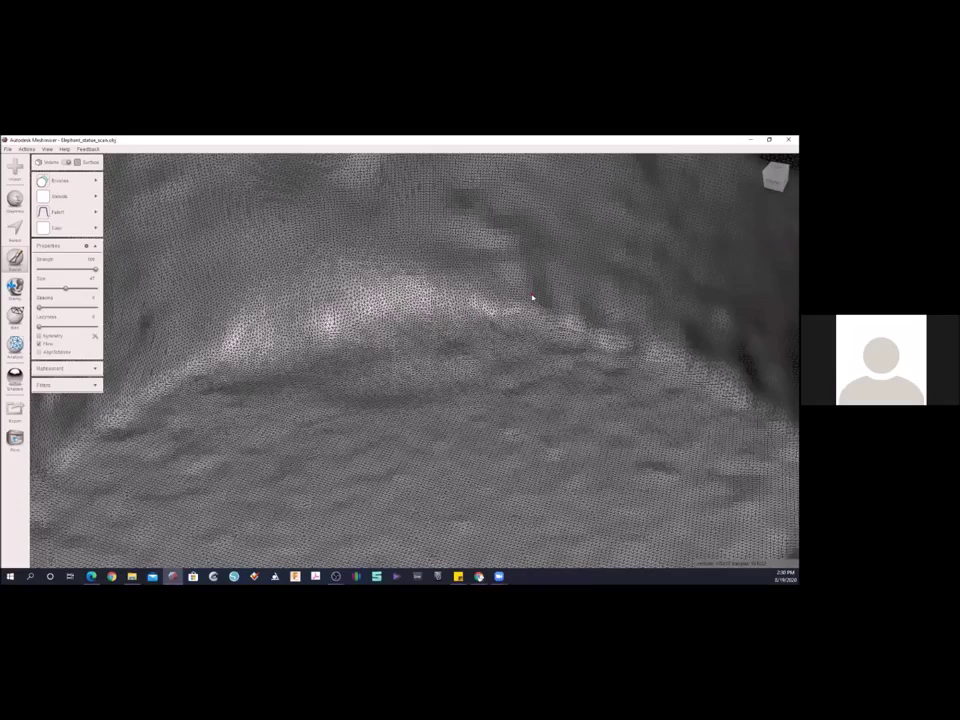
- Examine the wireframe of the whole bowl from outside and turn the wireframe display off
scroll(533, 300, down, 1)
scroll(531, 303, down, 10)
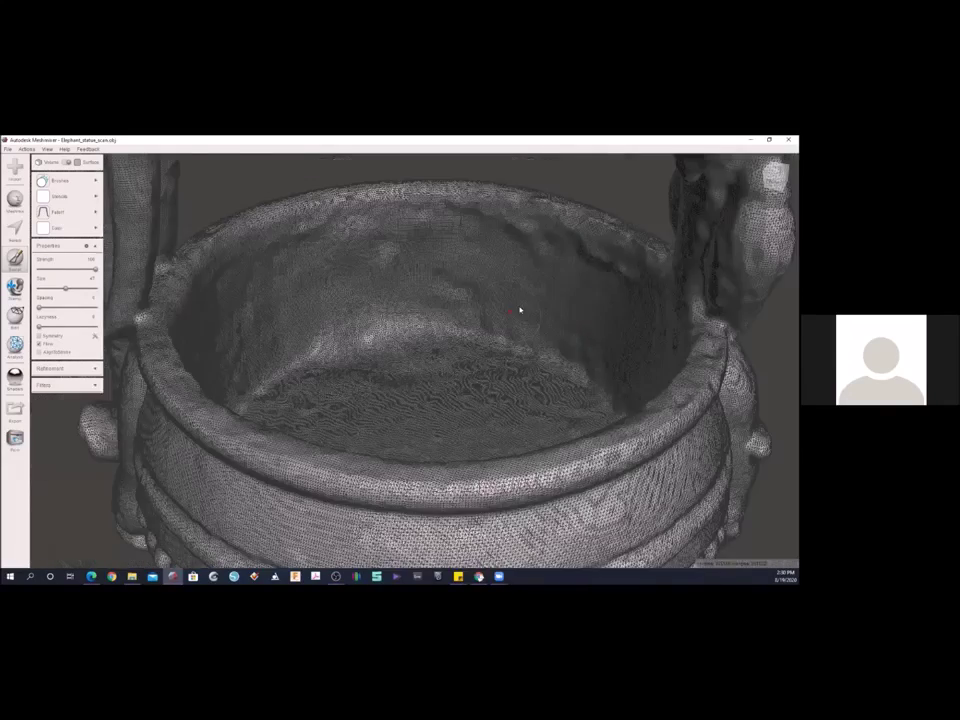
scroll(425, 323, down, 3)
right_drag(448, 315, 469, 283)
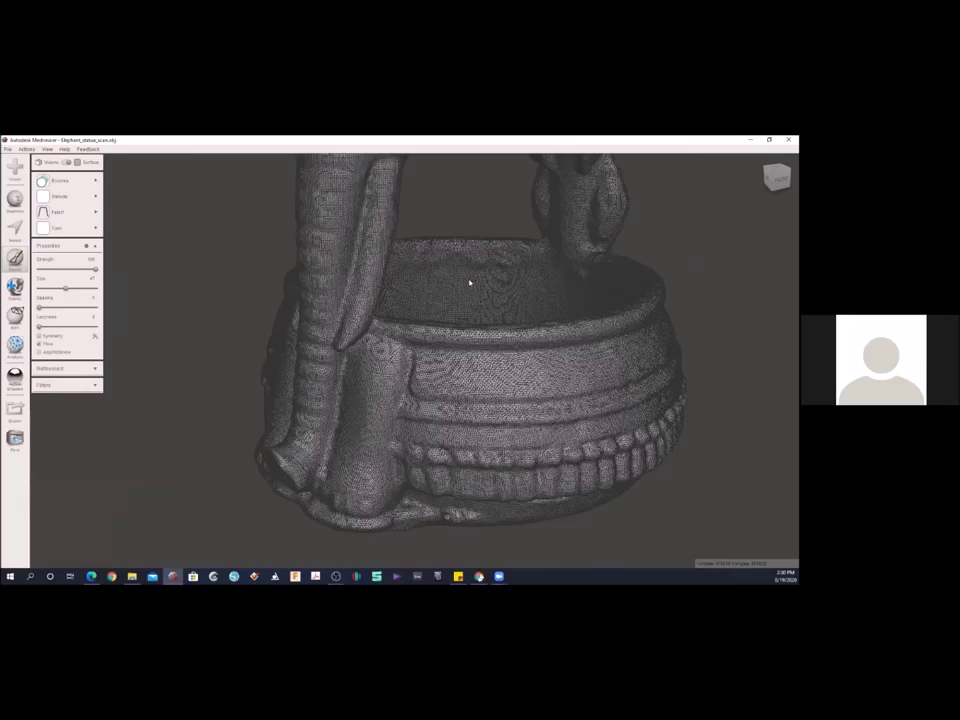
key(w)
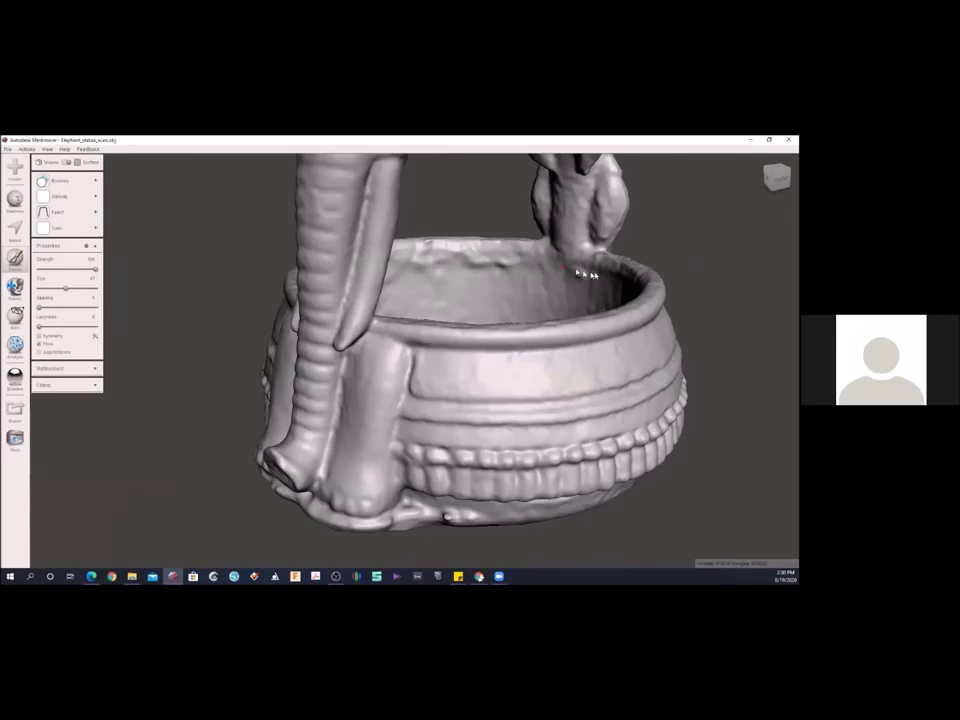
- Examine the statue's base from several sides and browse the sculpting brush's stencil and color options
right_drag(563, 270, 471, 450)
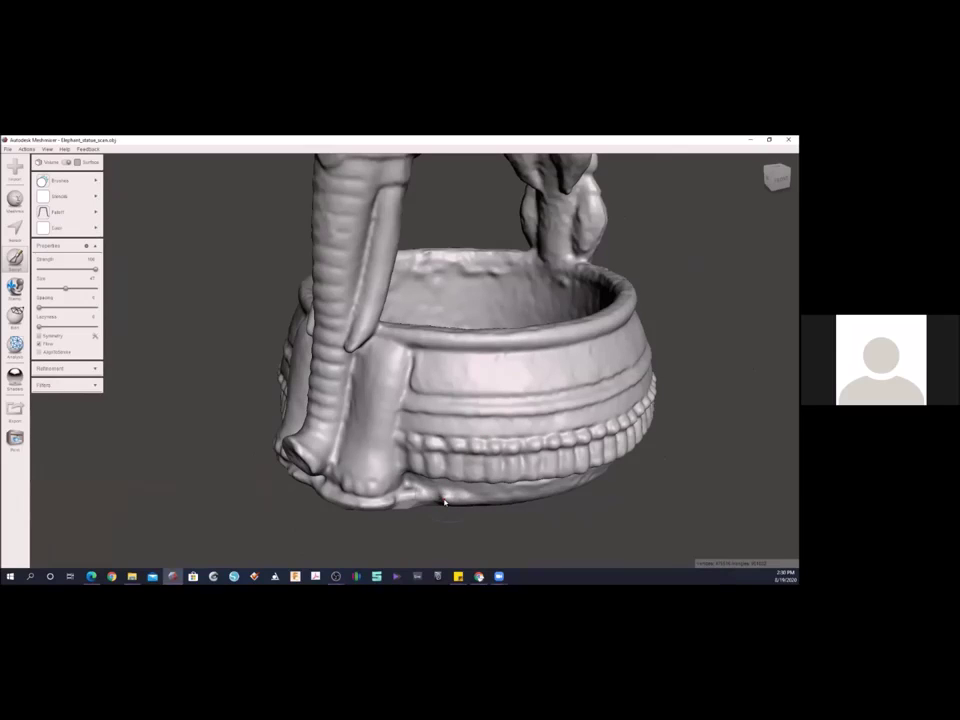
right_drag(464, 505, 454, 461)
mouse_move(99, 207)
right_drag(463, 489, 427, 380)
right_drag(300, 392, 367, 412)
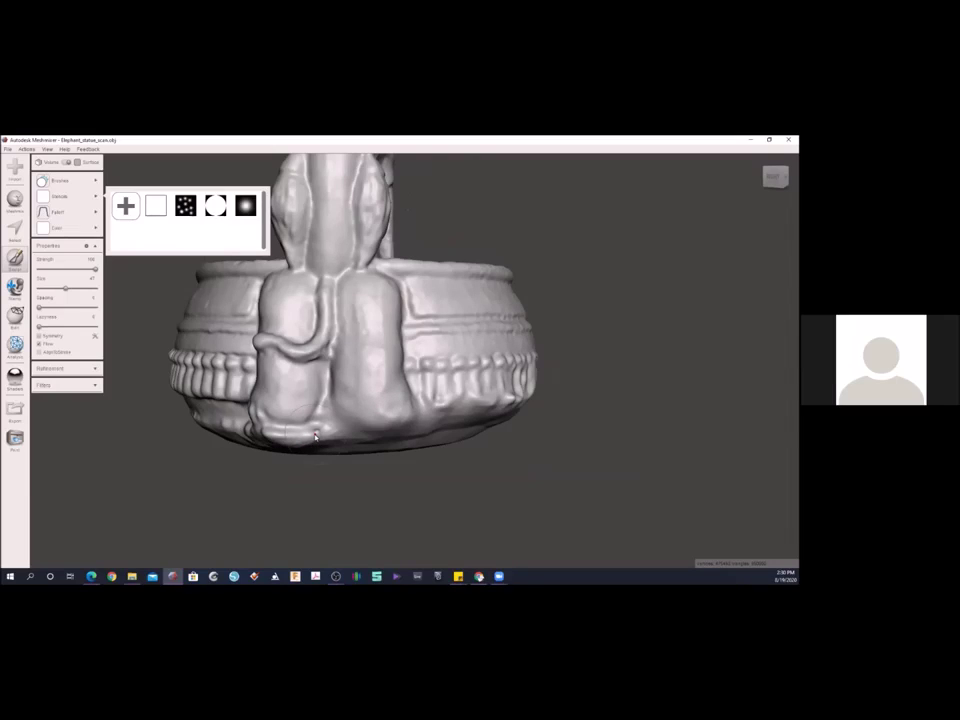
mouse_move(233, 445)
right_down()
mouse_move(414, 403)
mouse_move(439, 379)
mouse_move(356, 360)
mouse_move(398, 406)
mouse_move(300, 297)
mouse_move(285, 232)
mouse_move(278, 239)
mouse_move(340, 255)
mouse_move(353, 322)
mouse_move(318, 226)
right_up()
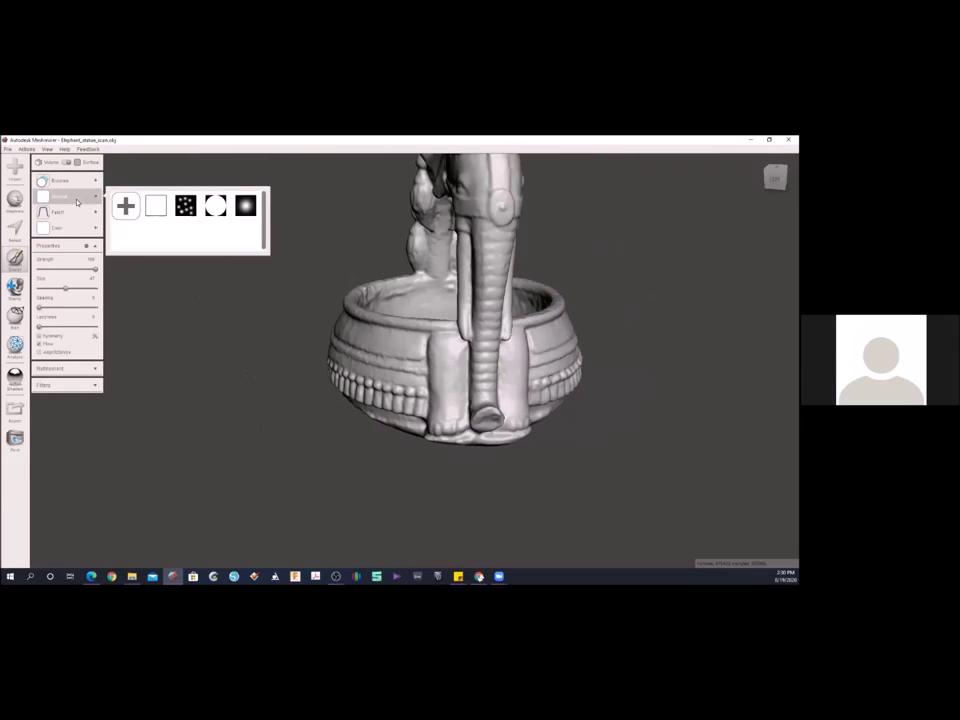
mouse_move(50, 235)
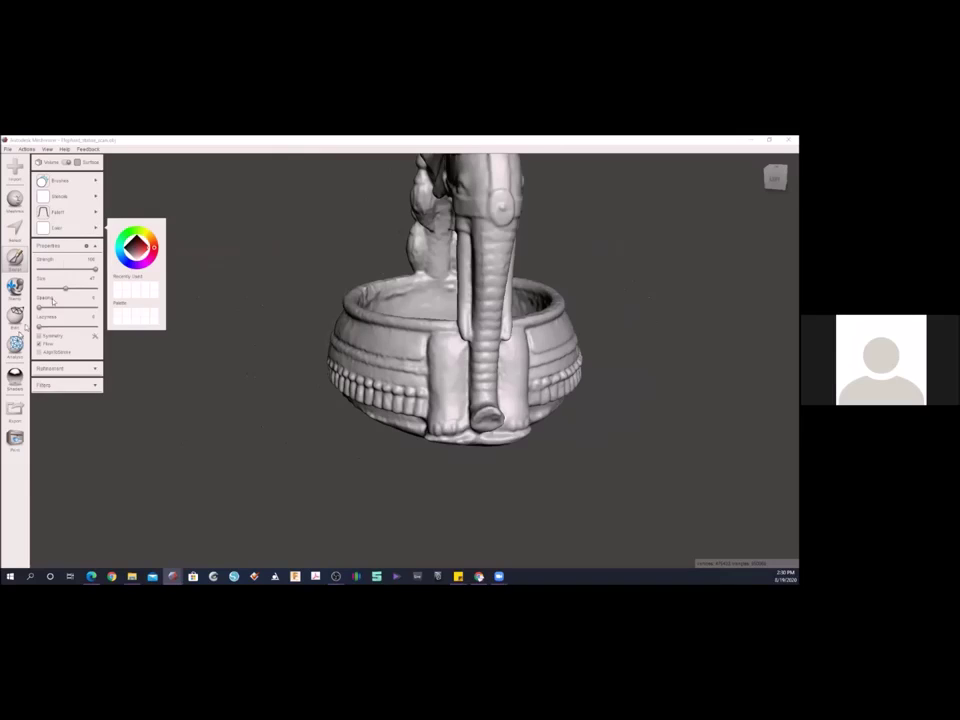
- Start a Plane Cut on the statue and lower the cutting plane from above the bowl to just above the base's underside
click(18, 316)
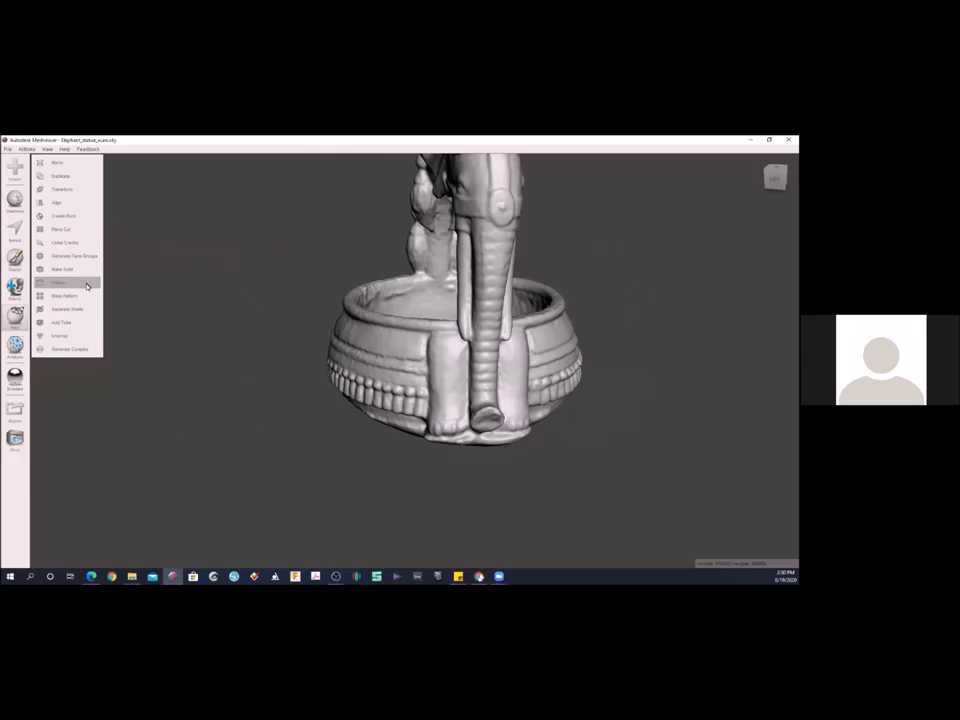
click(57, 230)
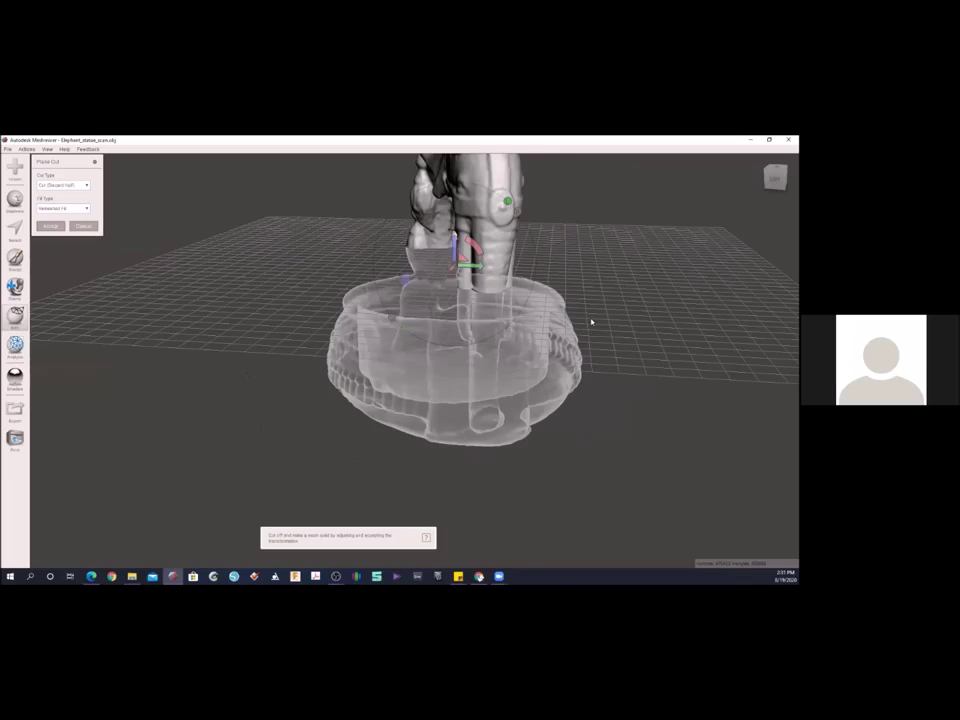
right_drag(612, 330, 514, 315)
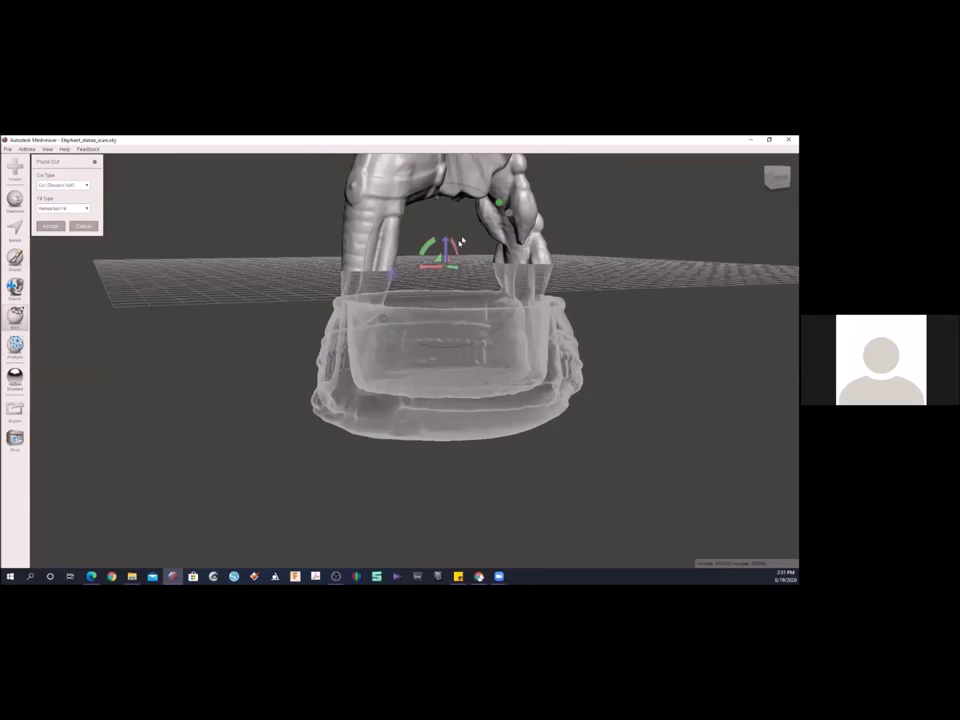
right_drag(444, 244, 298, 279)
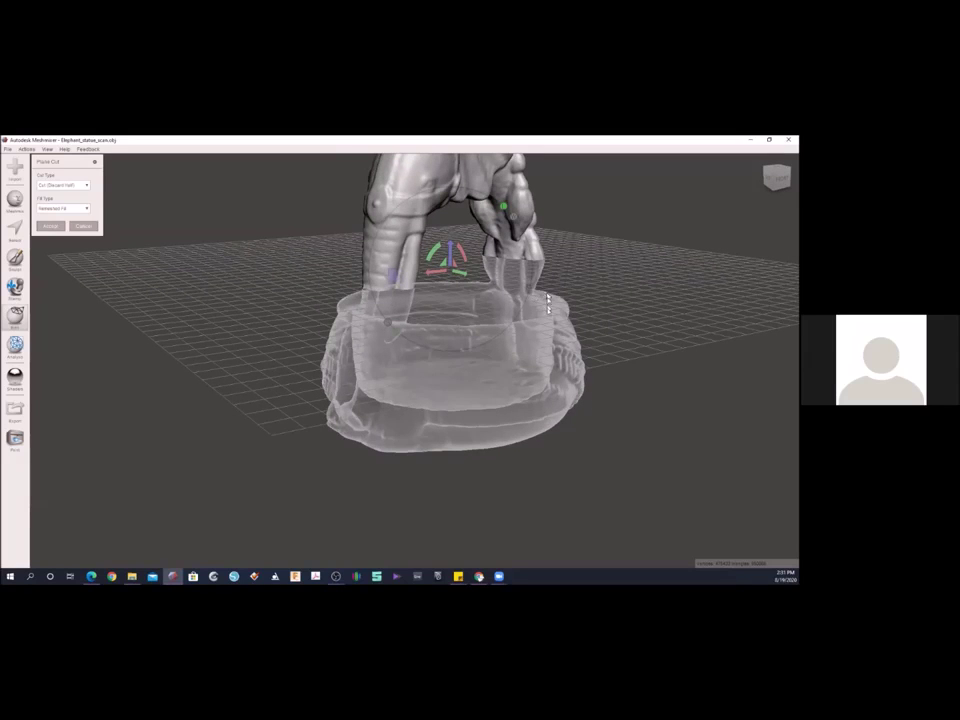
right_drag(390, 274, 475, 357)
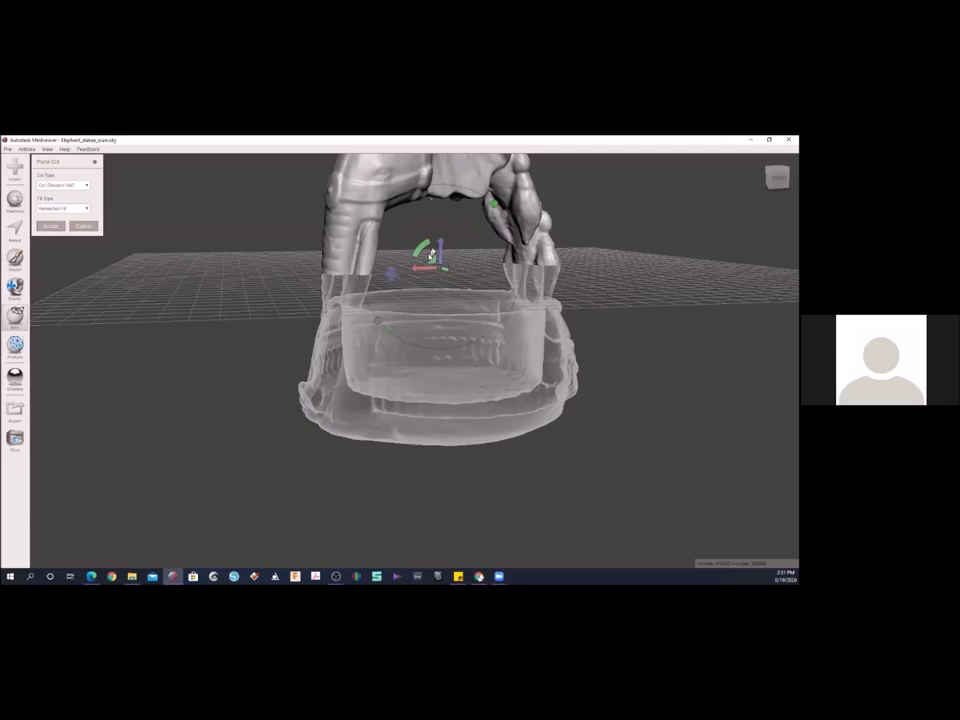
drag(440, 243, 446, 300)
drag(450, 376, 432, 388)
- Fine-tune the cutting plane's height so it trims the uneven underside of the bowl close below the elephant's feet
right_drag(227, 332, 211, 314)
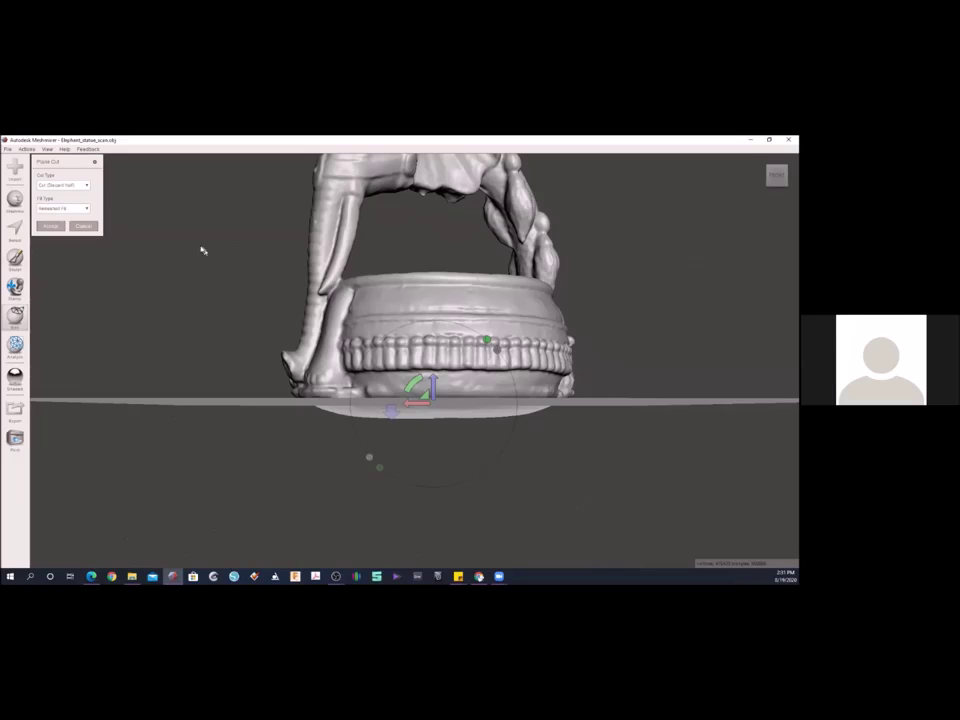
right_drag(303, 265, 307, 285)
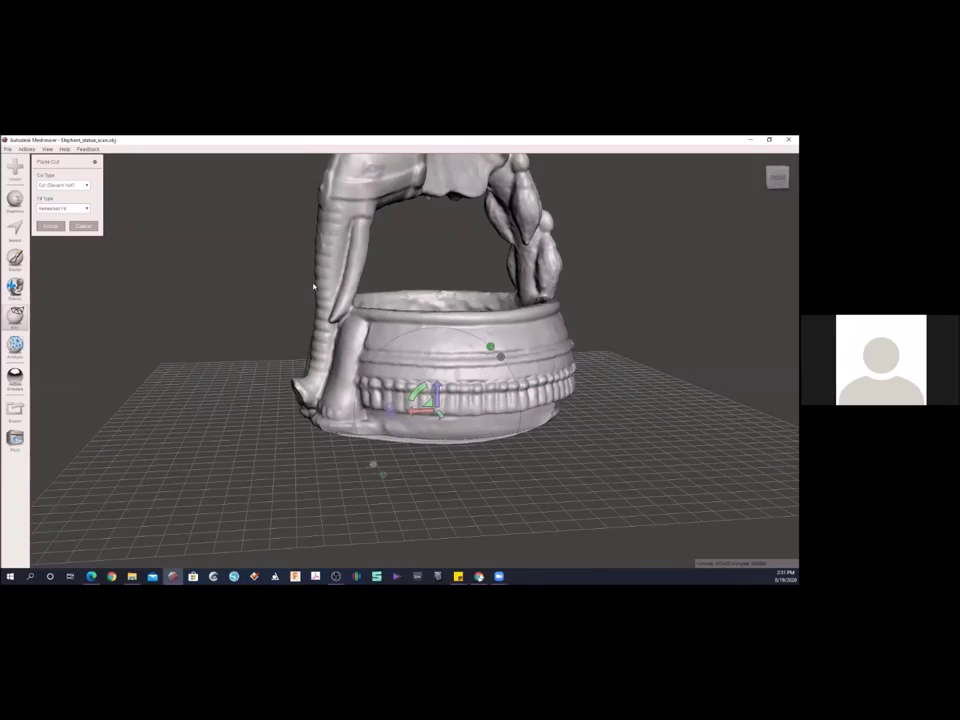
right_drag(297, 222, 460, 355)
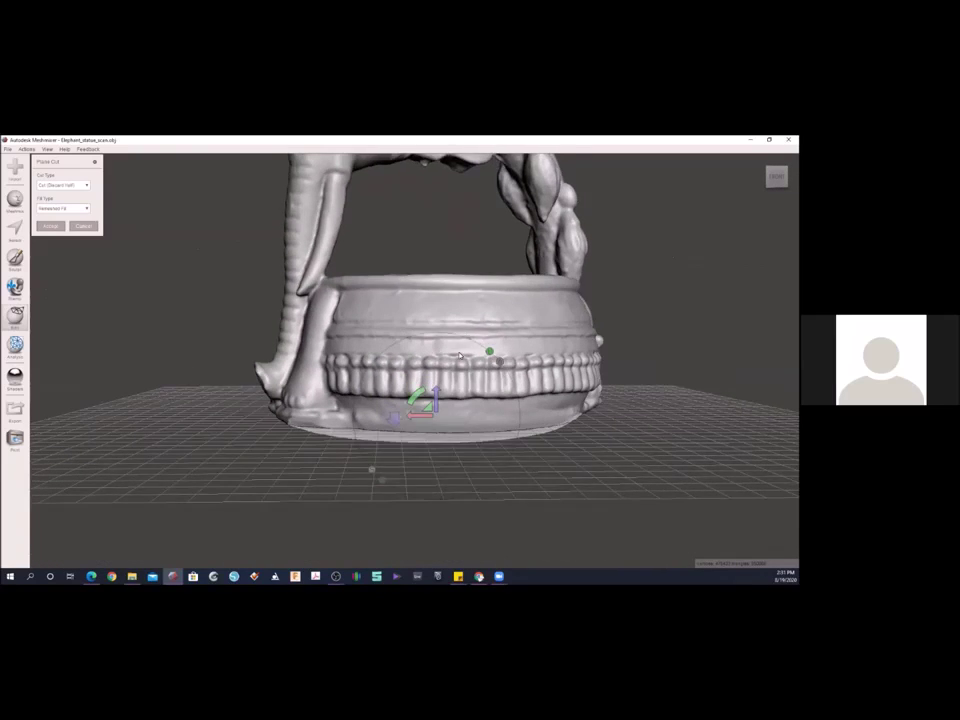
scroll(460, 355, up, 1)
drag(438, 397, 439, 386)
right_drag(267, 280, 350, 325)
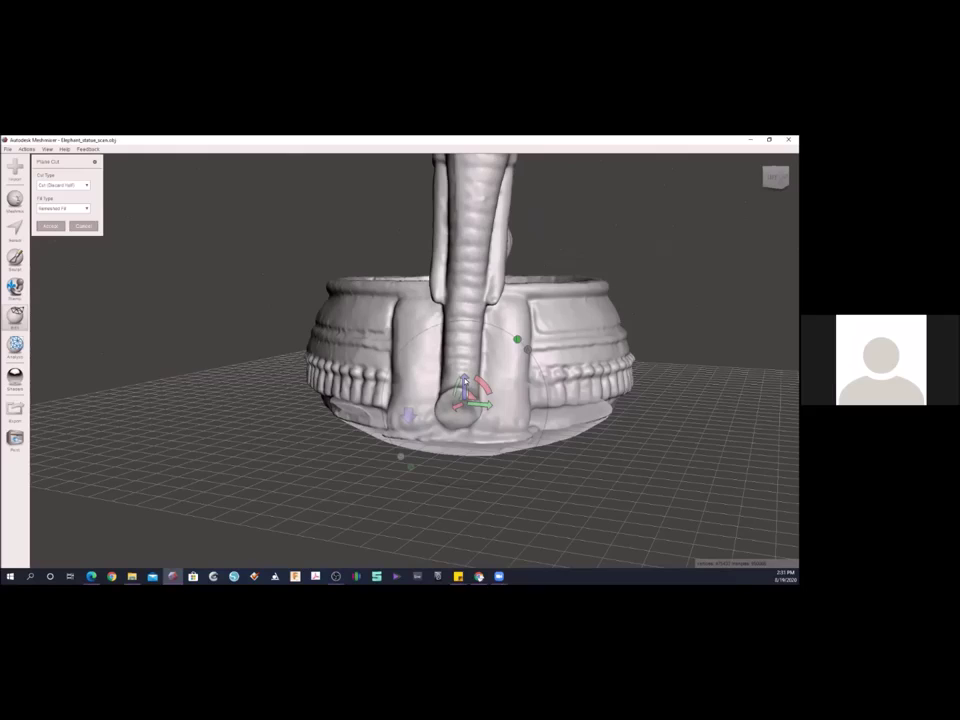
drag(464, 375, 466, 377)
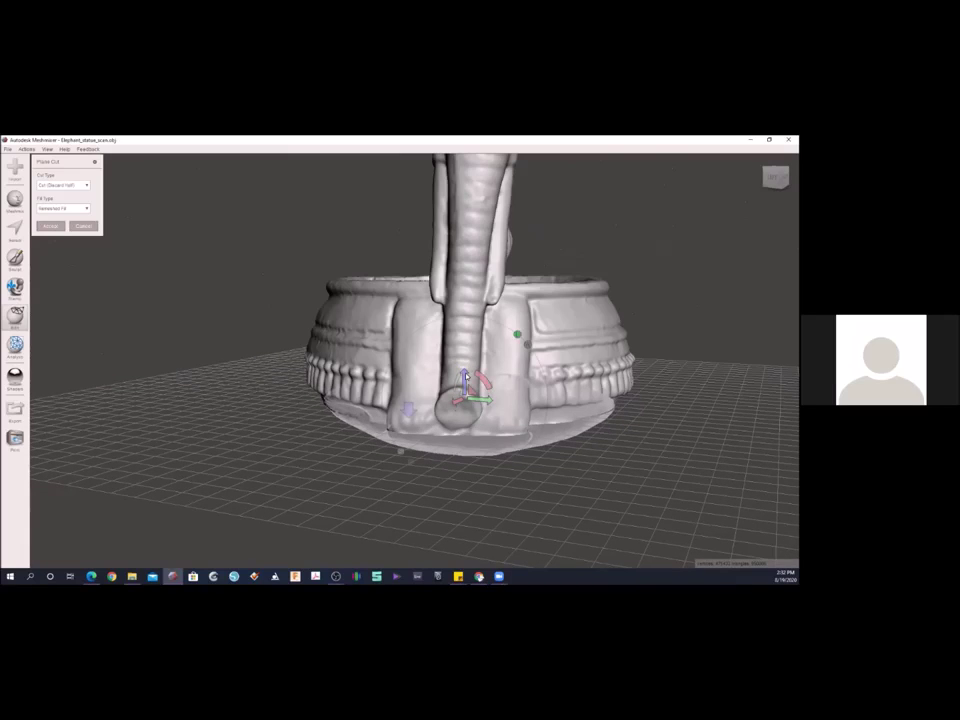
- Look through the available cut types, then flip the cut direction to the base side and back to keep the statue
click(54, 187)
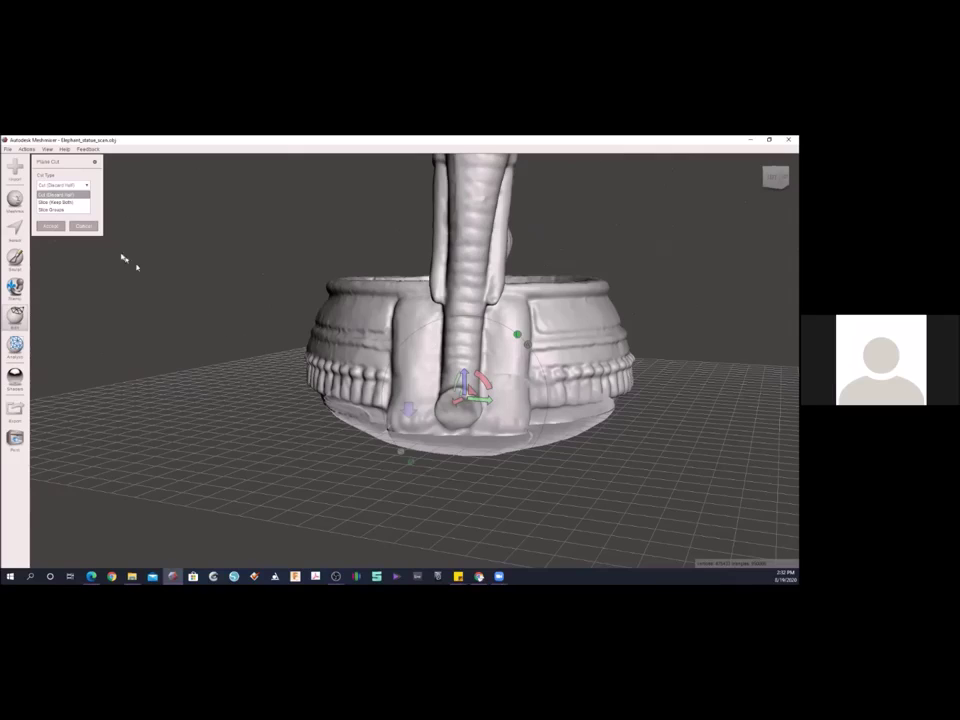
click(99, 203)
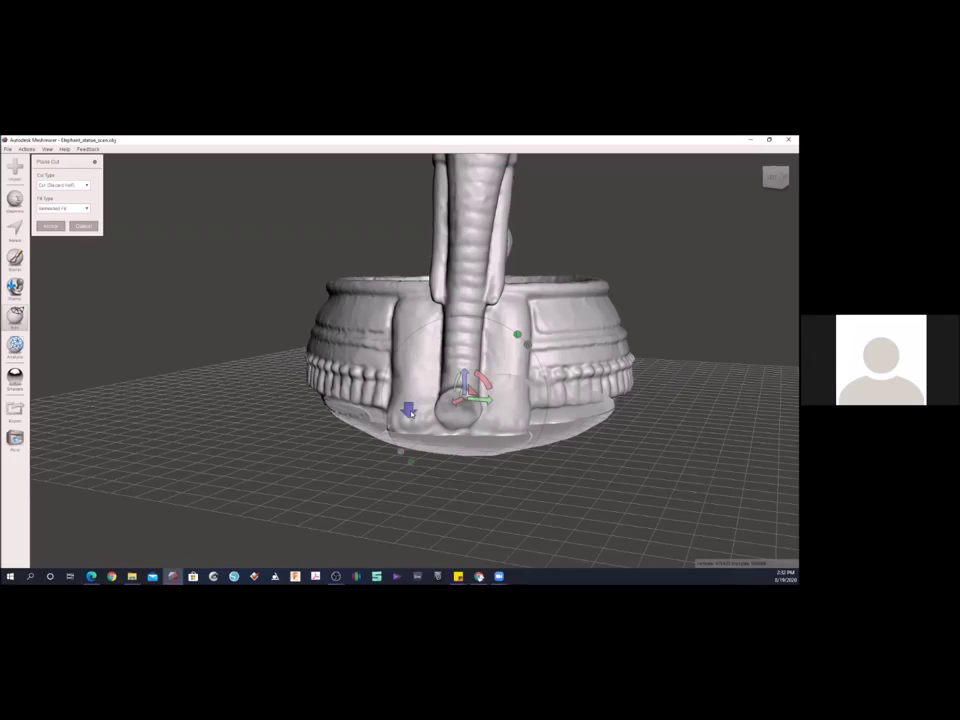
drag(409, 413, 477, 440)
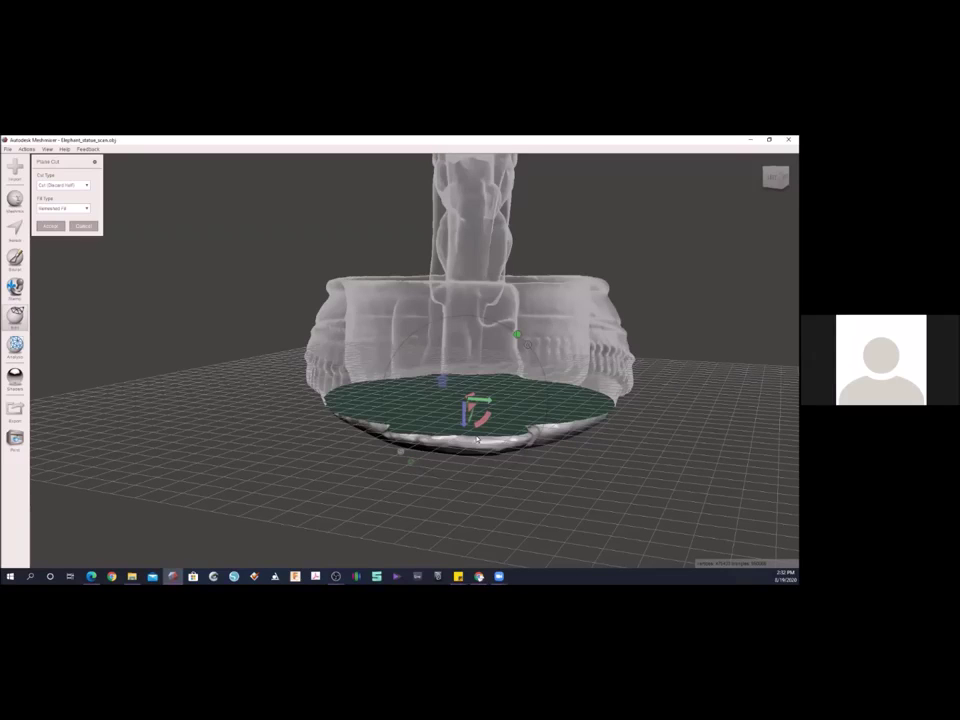
click(442, 381)
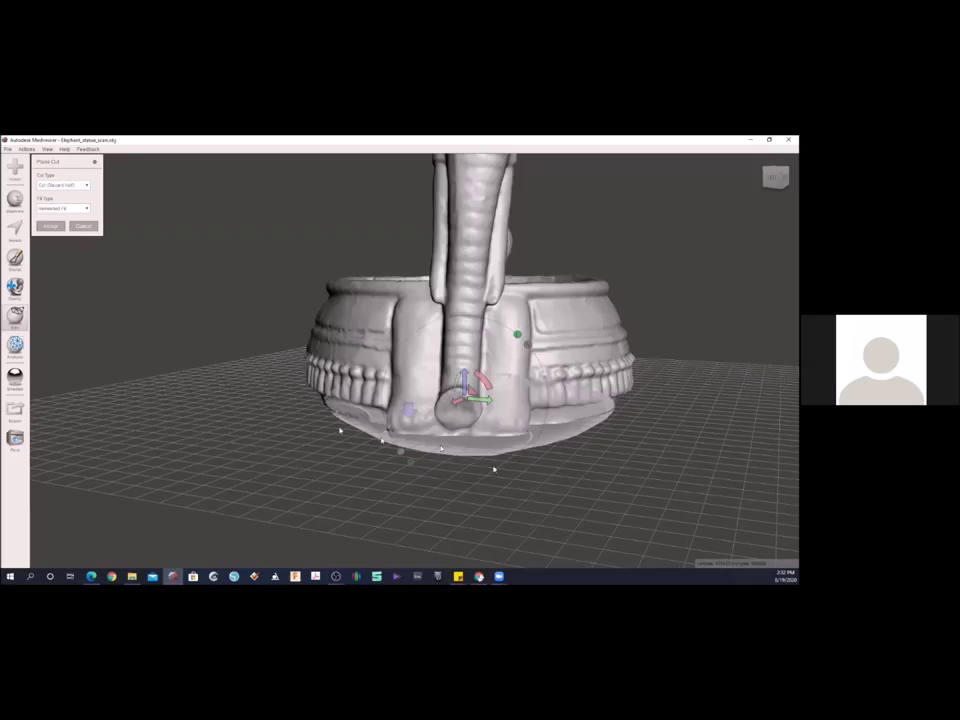
- Try the Slice (Keep Both) cut type, return to Cut (Discard Half) with Remeshed Fill, and accept the plane cut
click(55, 185)
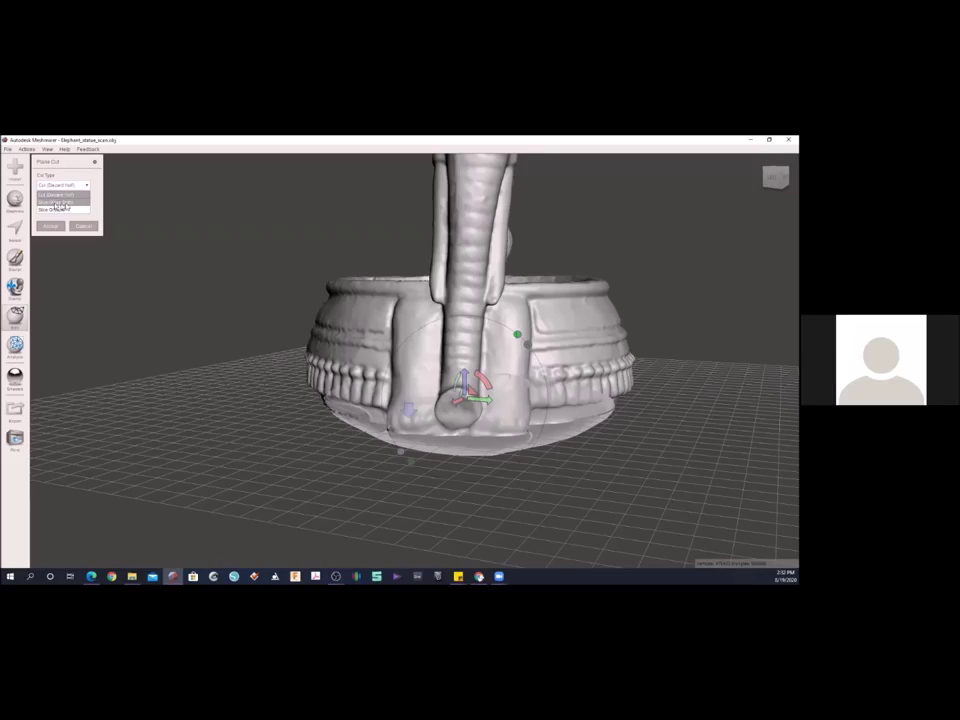
click(88, 207)
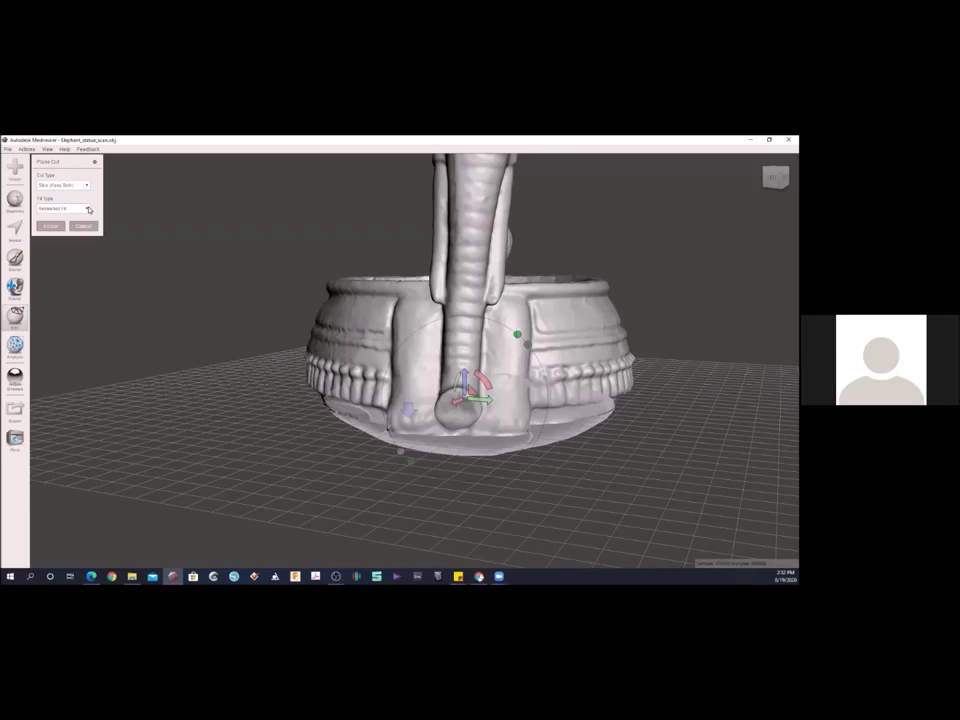
click(74, 186)
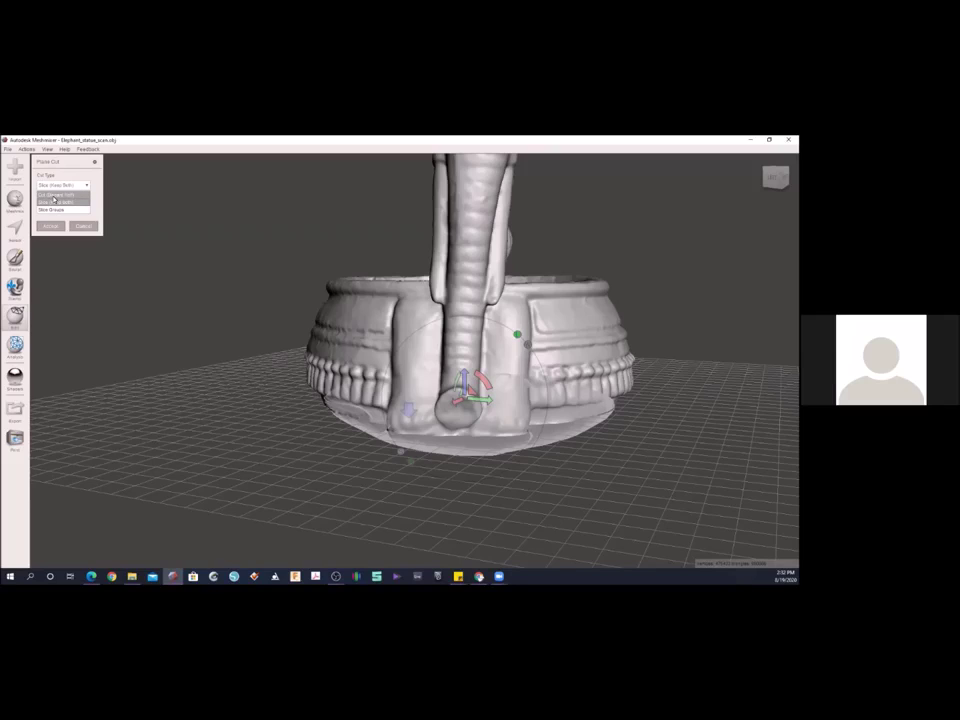
click(54, 201)
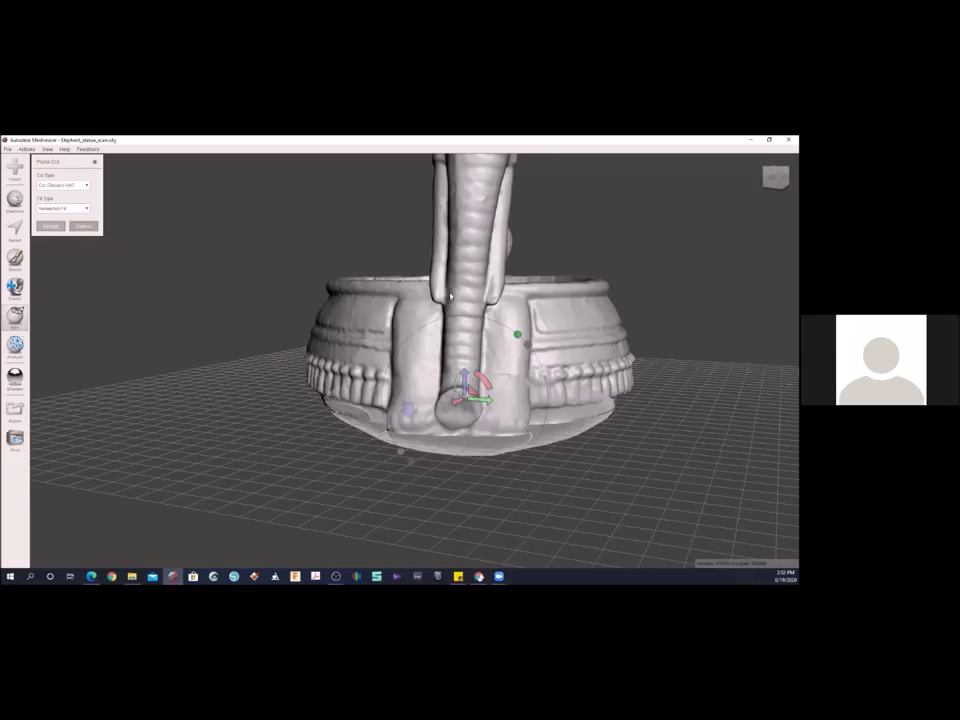
key(Return)
- Examine the flat cut underside of the base and the whole statue from below, the side and above
right_drag(658, 330, 441, 233)
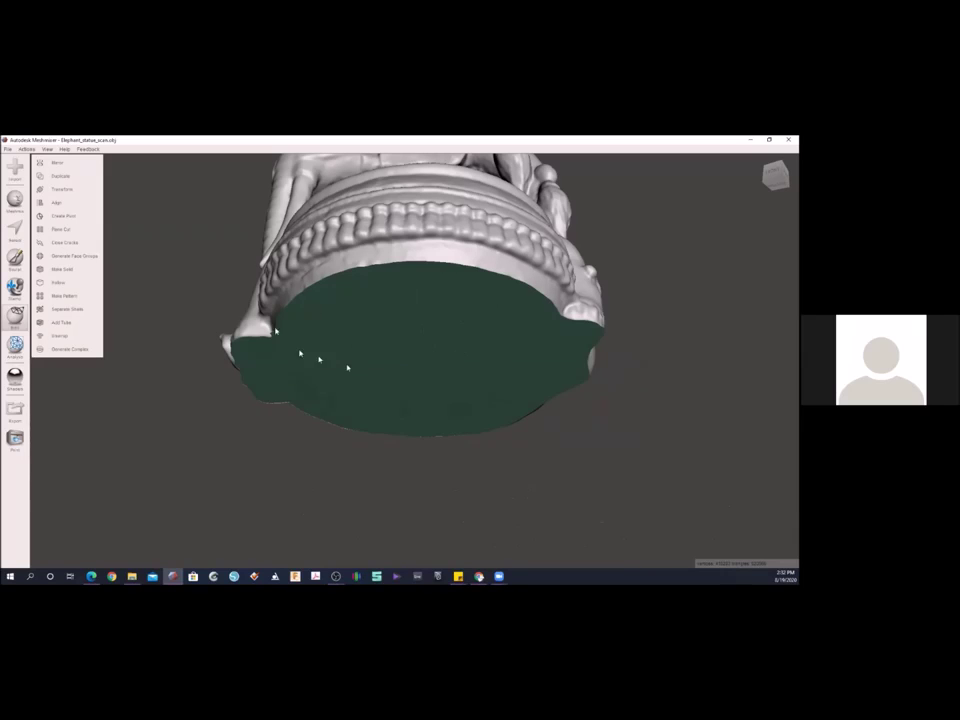
right_drag(484, 309, 494, 277)
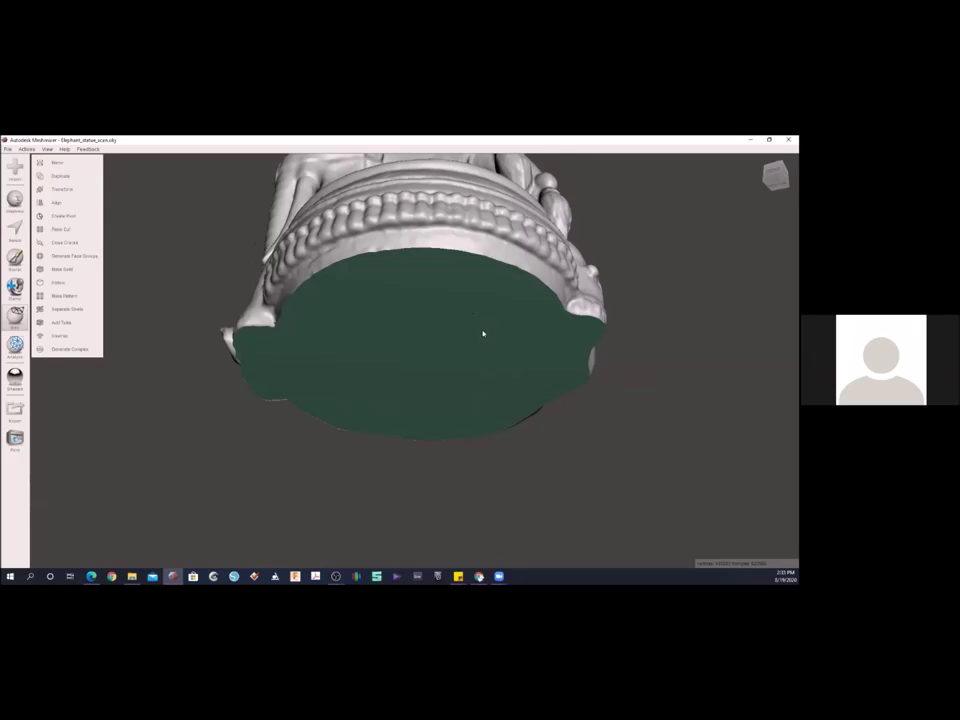
right_drag(483, 333, 531, 326)
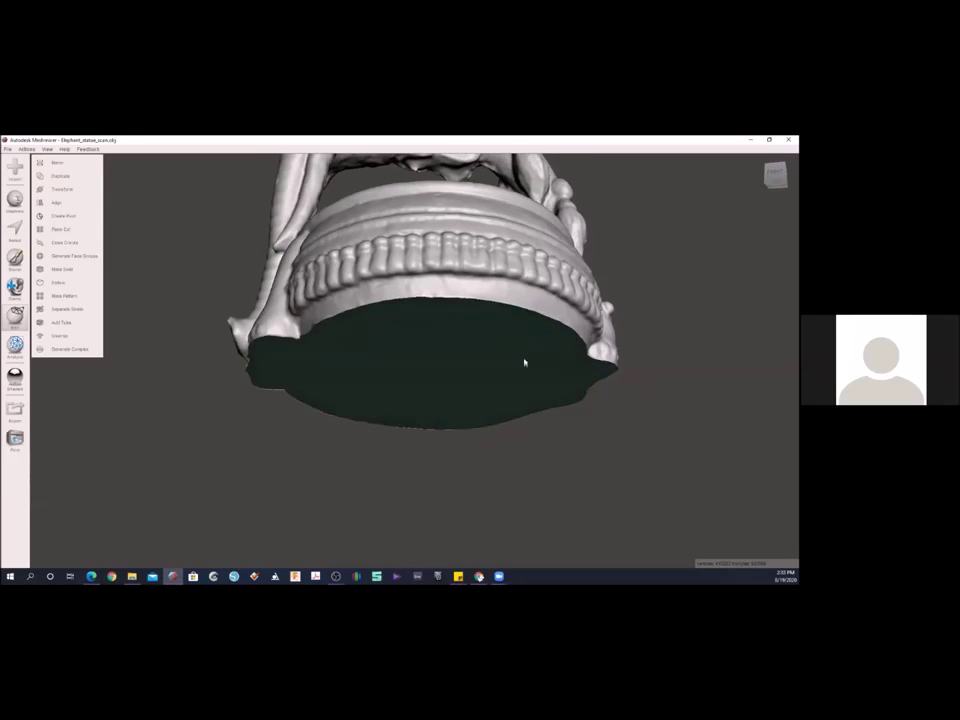
right_drag(636, 316, 494, 277)
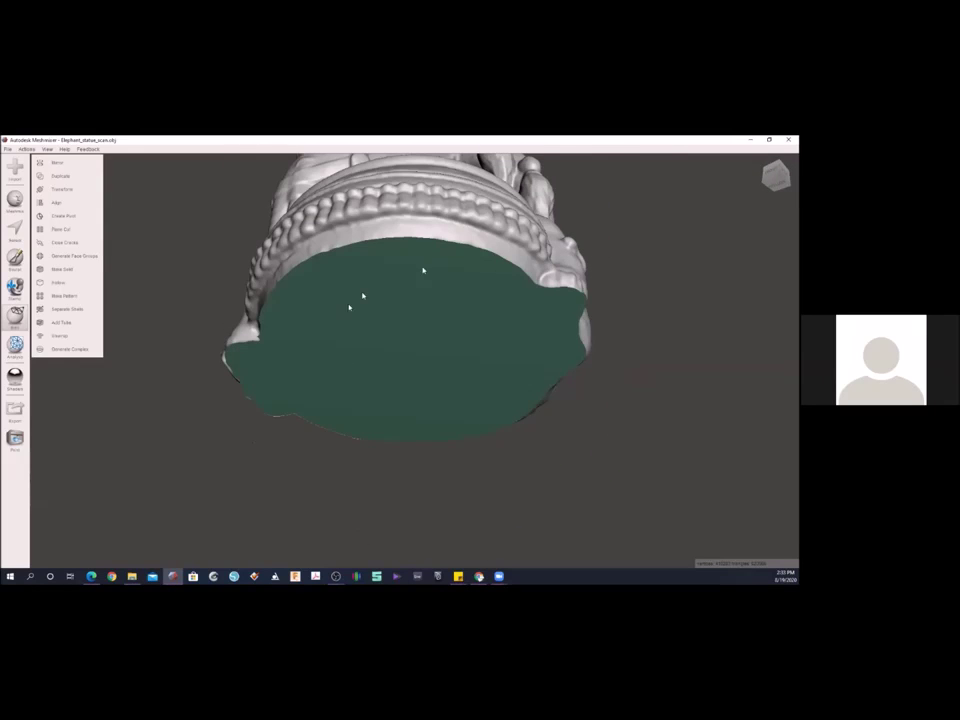
right_drag(456, 332, 390, 272)
right_drag(368, 269, 370, 255)
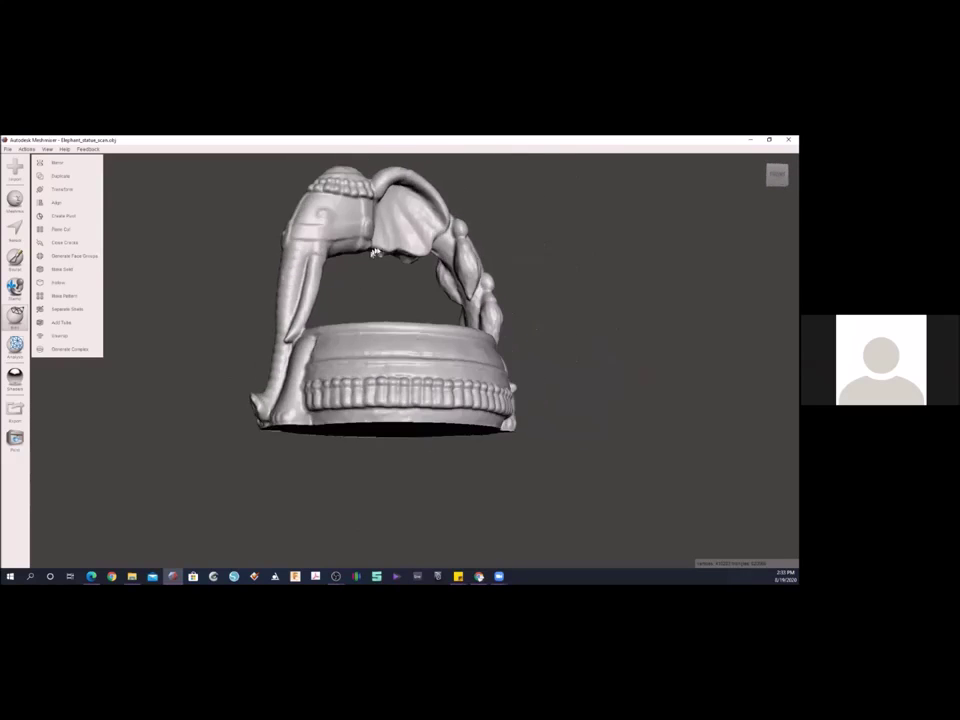
scroll(372, 260, up, 3)
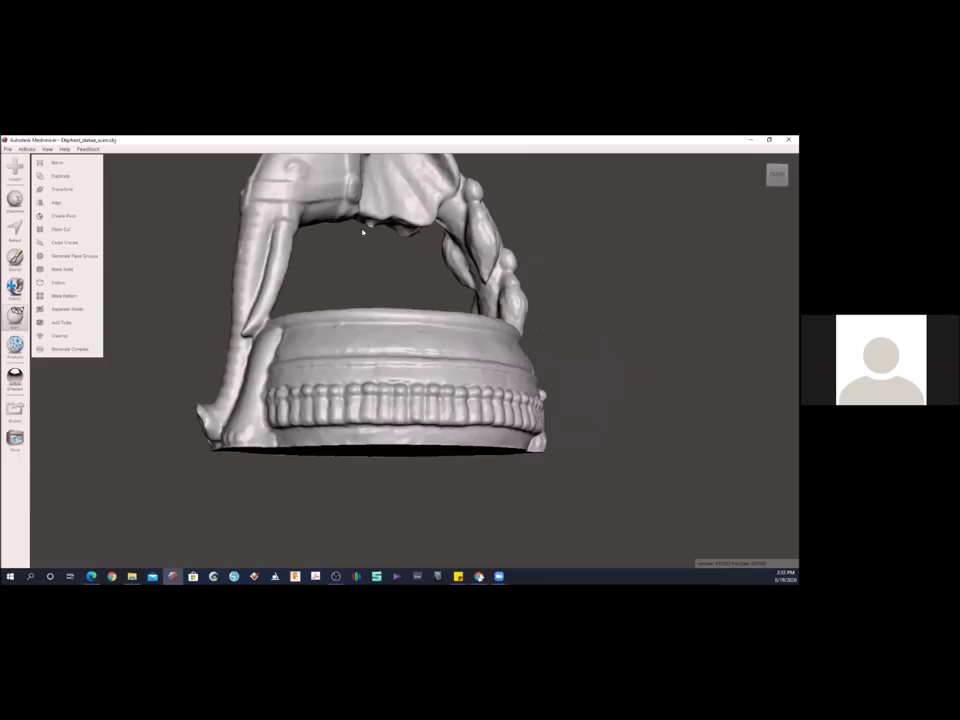
right_drag(390, 236, 439, 336)
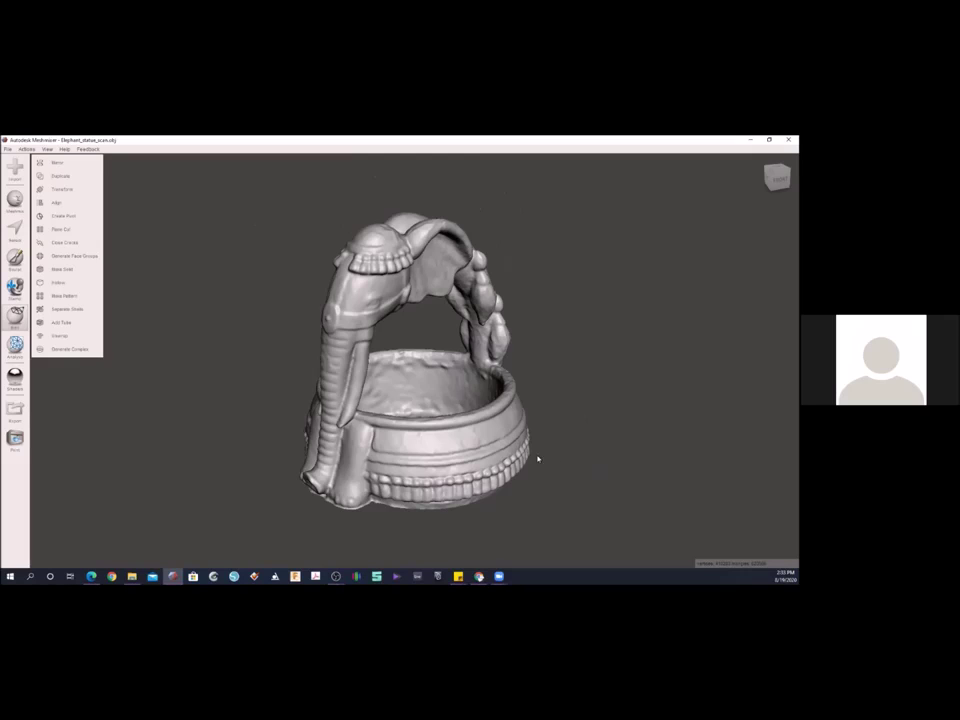
right_drag(439, 446, 450, 403)
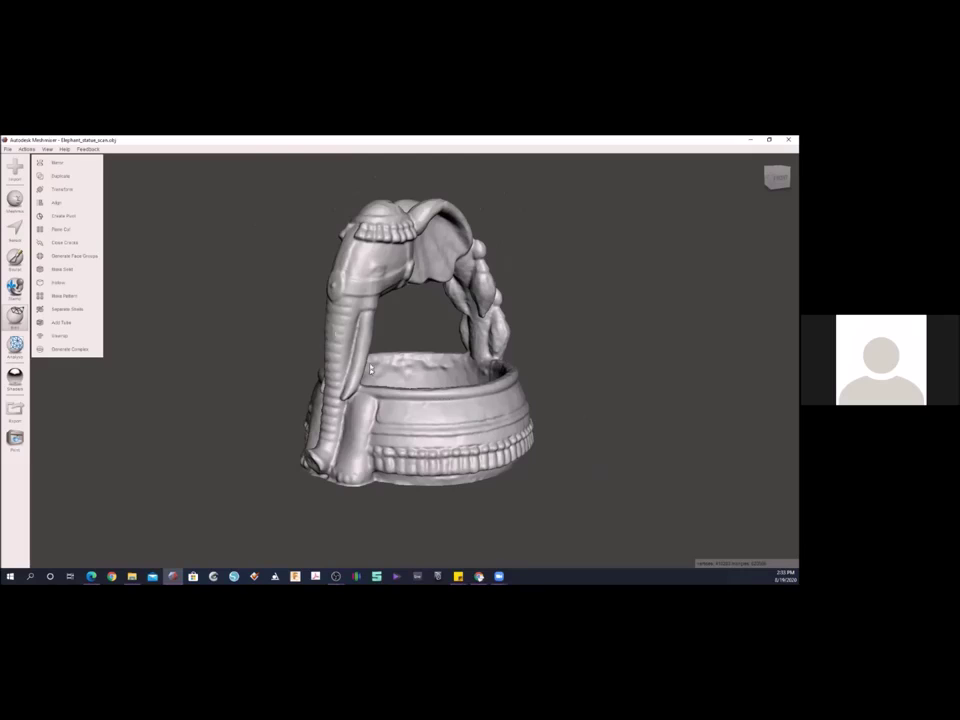
- Export the cleaned-up elephant mesh to the Desktop as elephant_printready in STL Binary Format
click(8, 148)
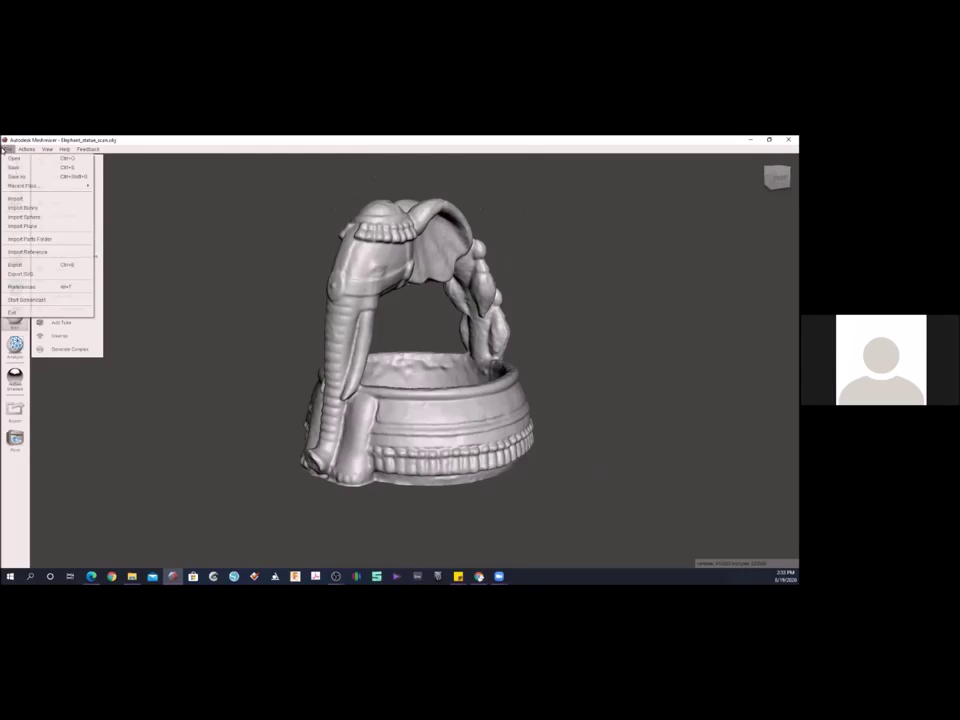
click(48, 262)
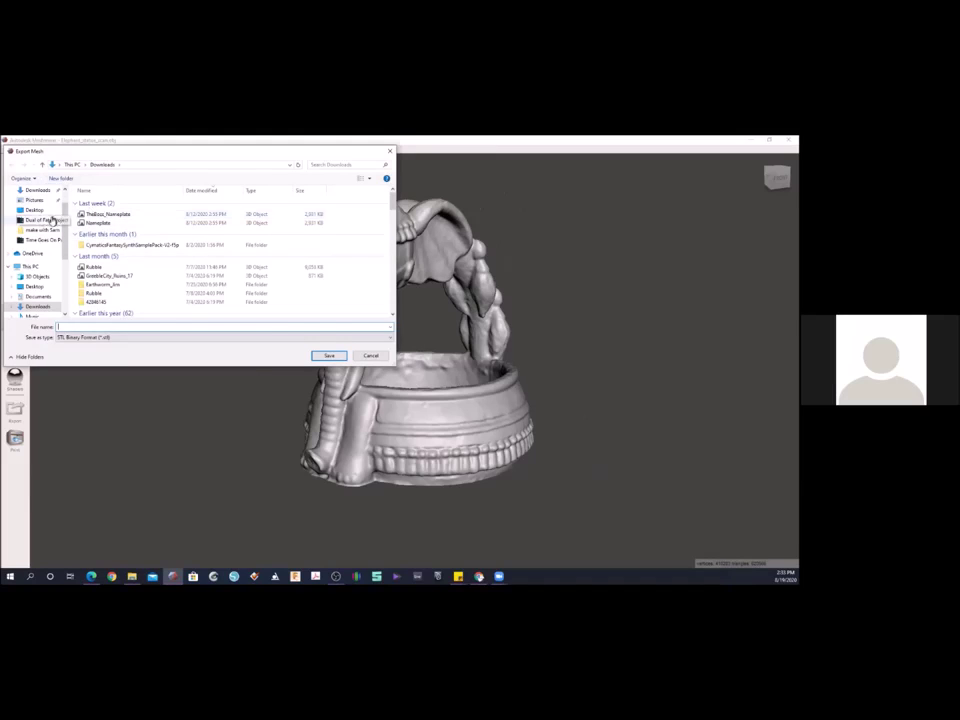
click(35, 211)
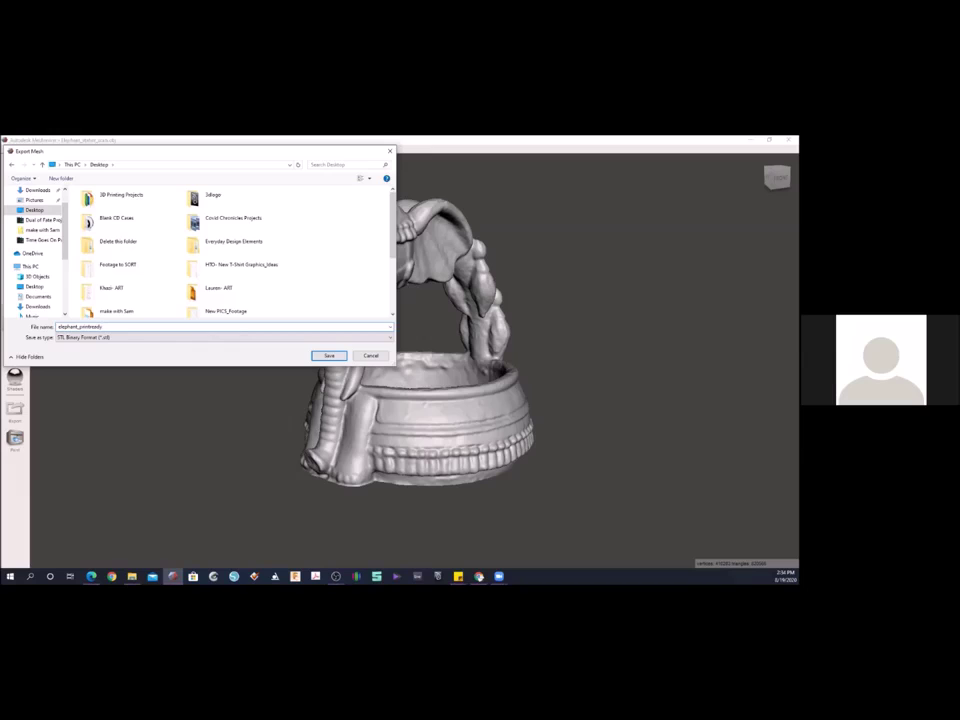
key(Return)
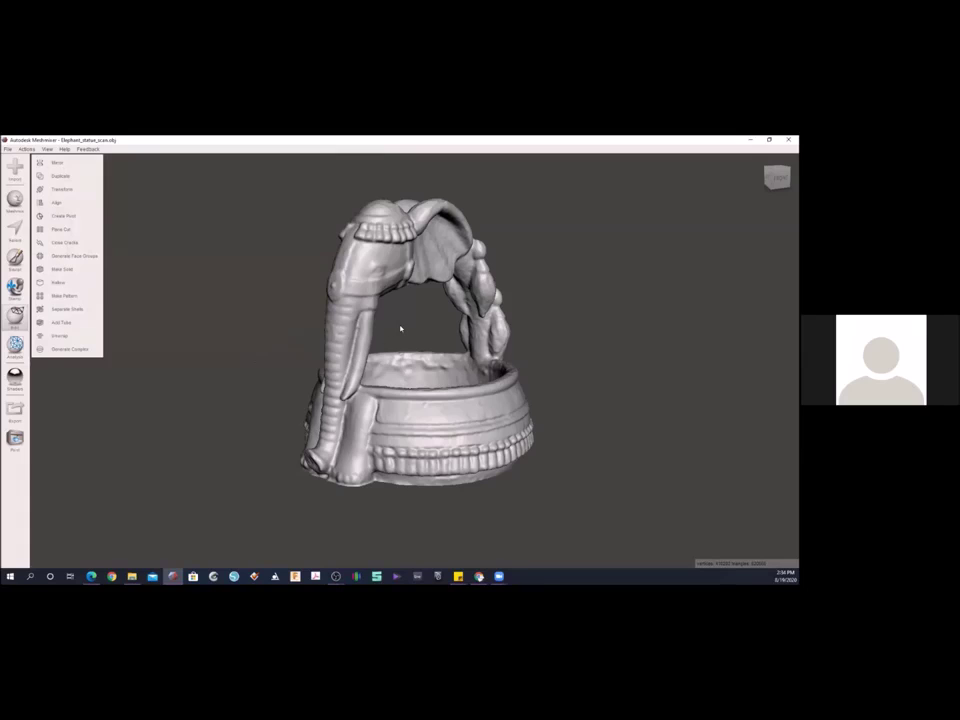
- Import the deers mesh from the Remixing Models with Meshmixer folder, replacing the elephant statue
right_drag(544, 334, 455, 323)
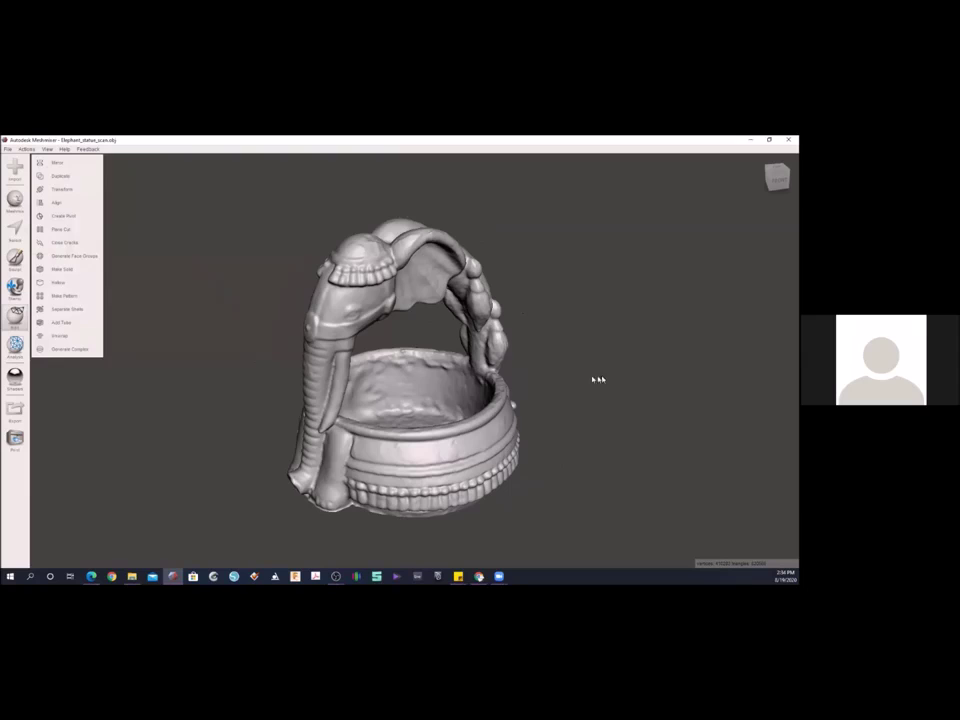
click(6, 151)
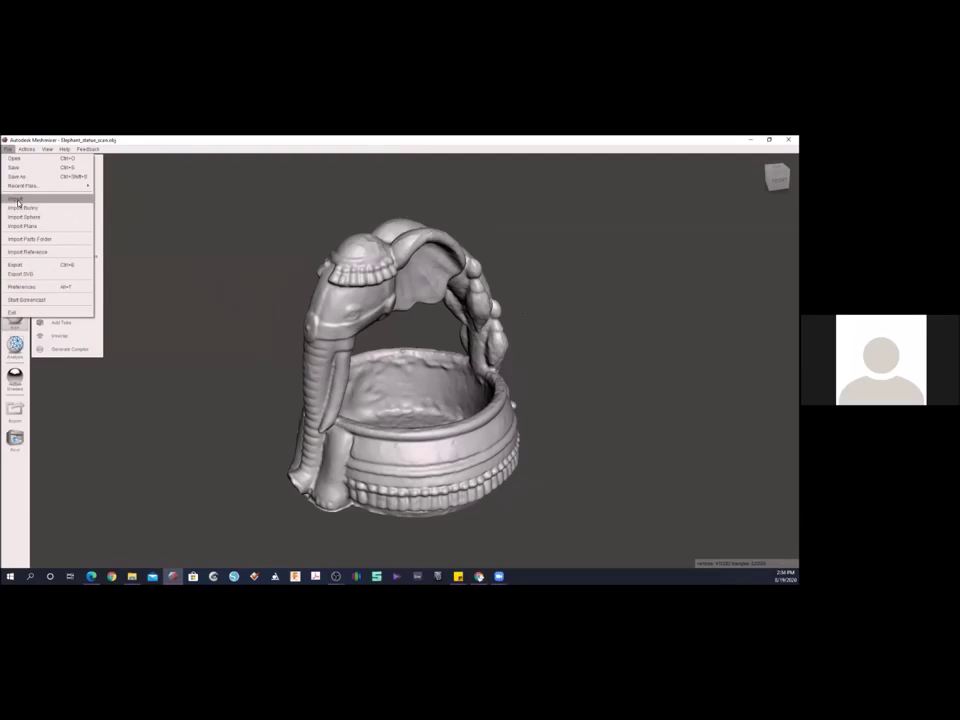
click(18, 202)
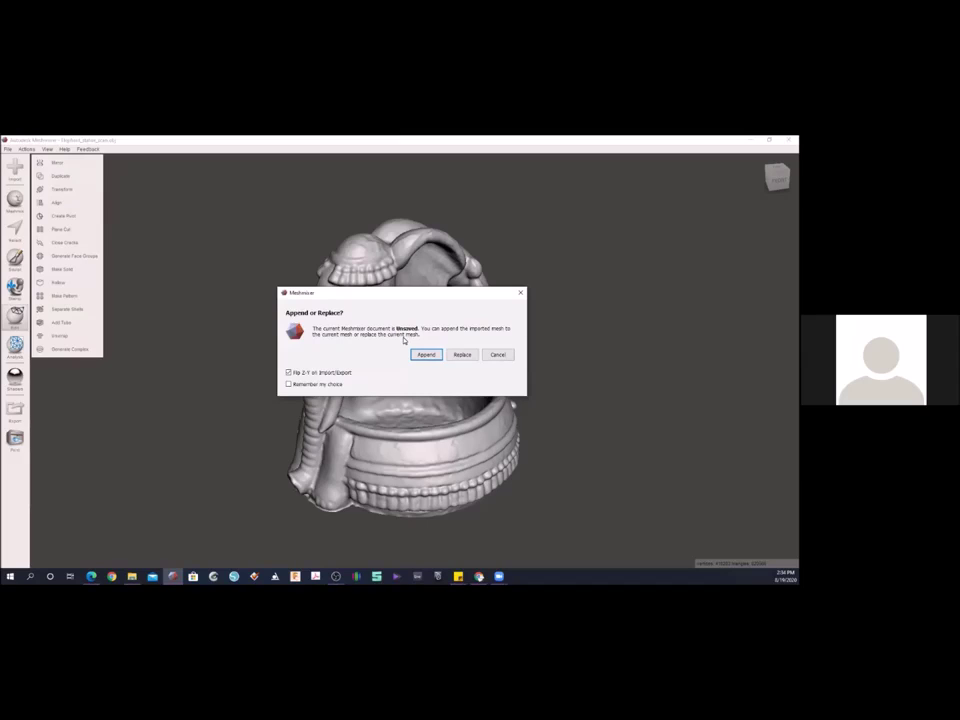
click(461, 355)
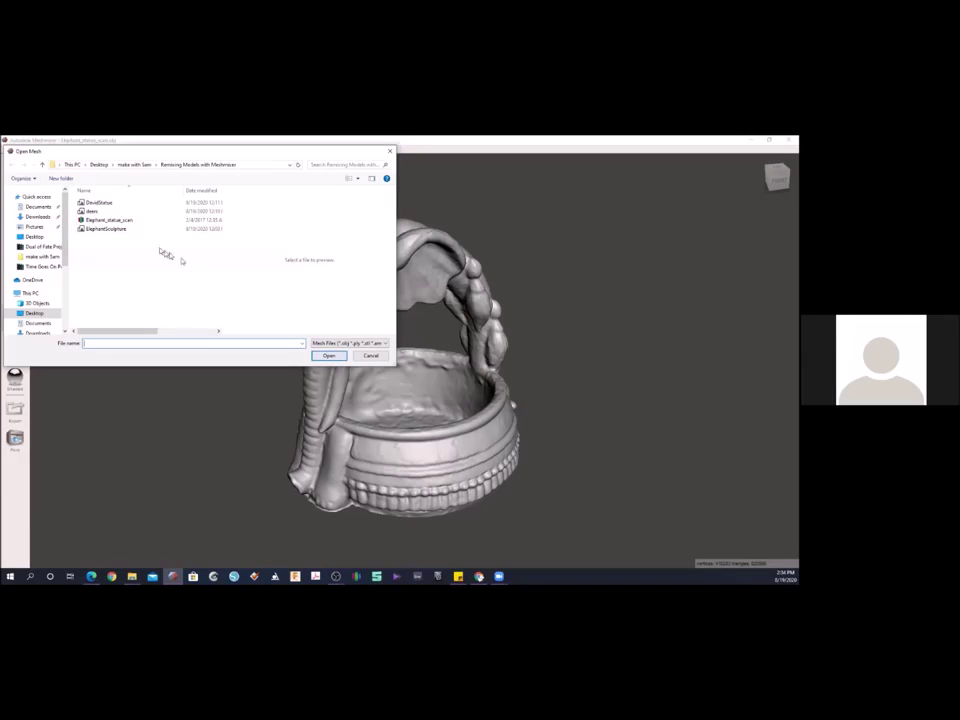
click(92, 211)
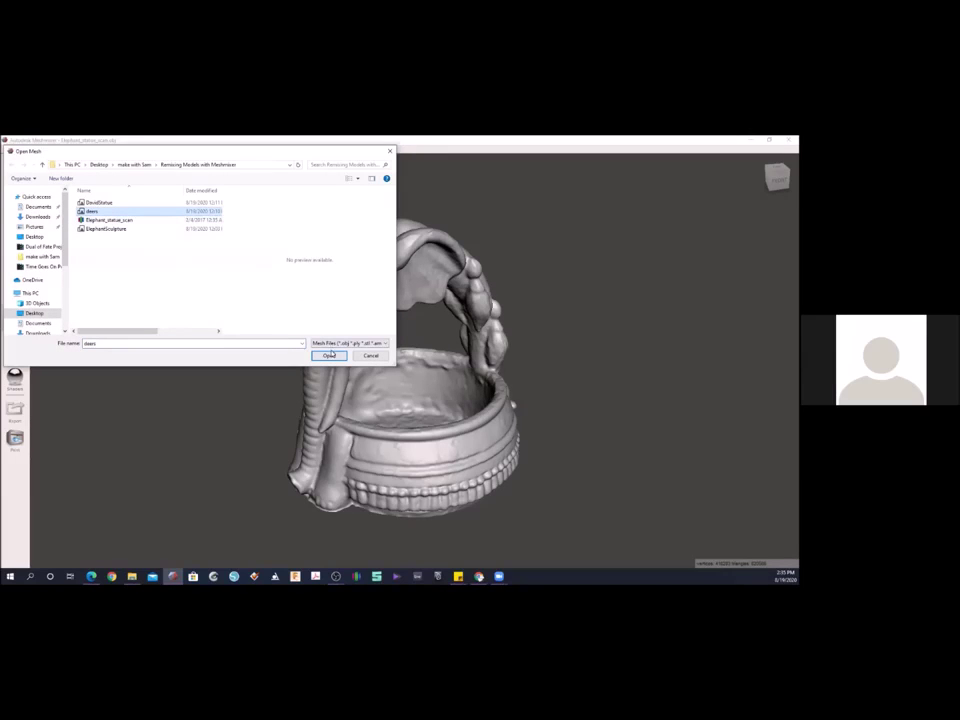
click(329, 355)
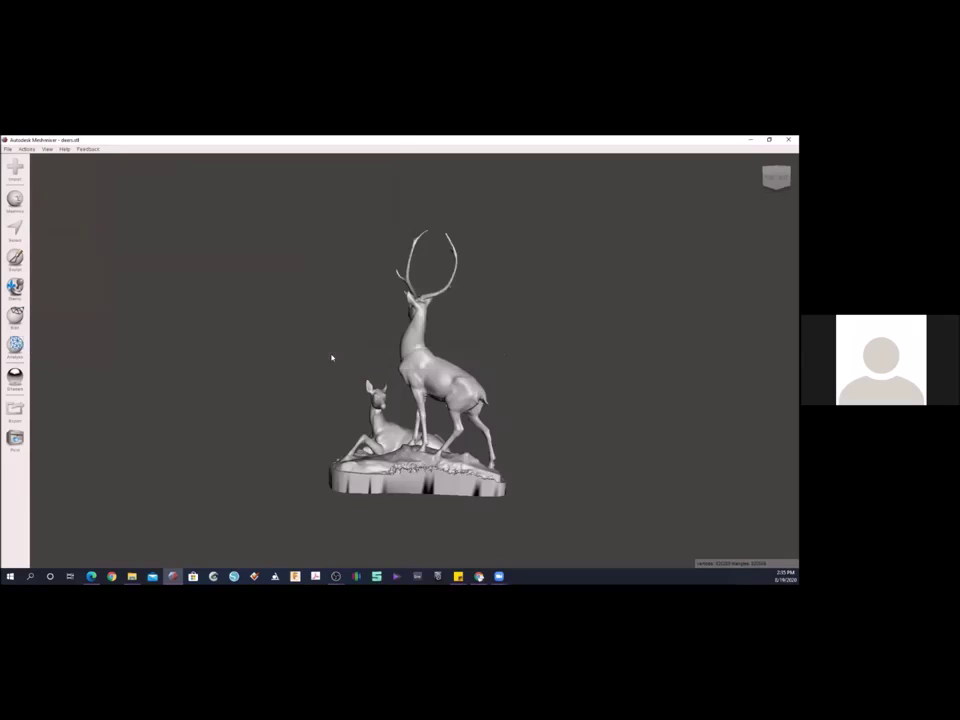
- Try lasso-selecting the lying deer with its part of the base, check the selection from below, and clear it
right_drag(334, 350, 510, 384)
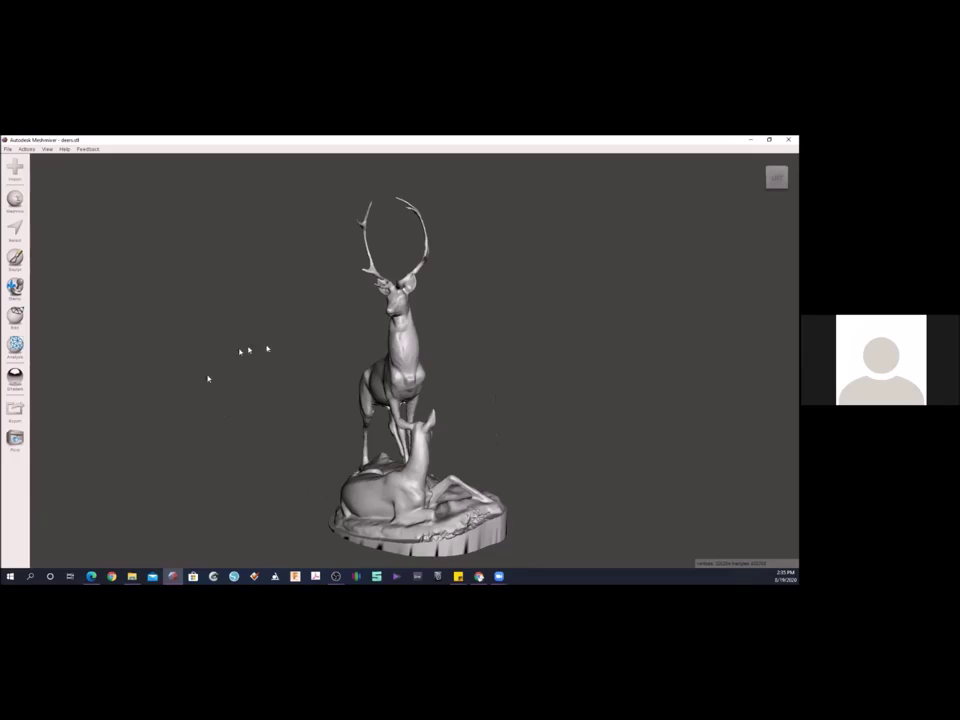
right_drag(376, 376, 488, 396)
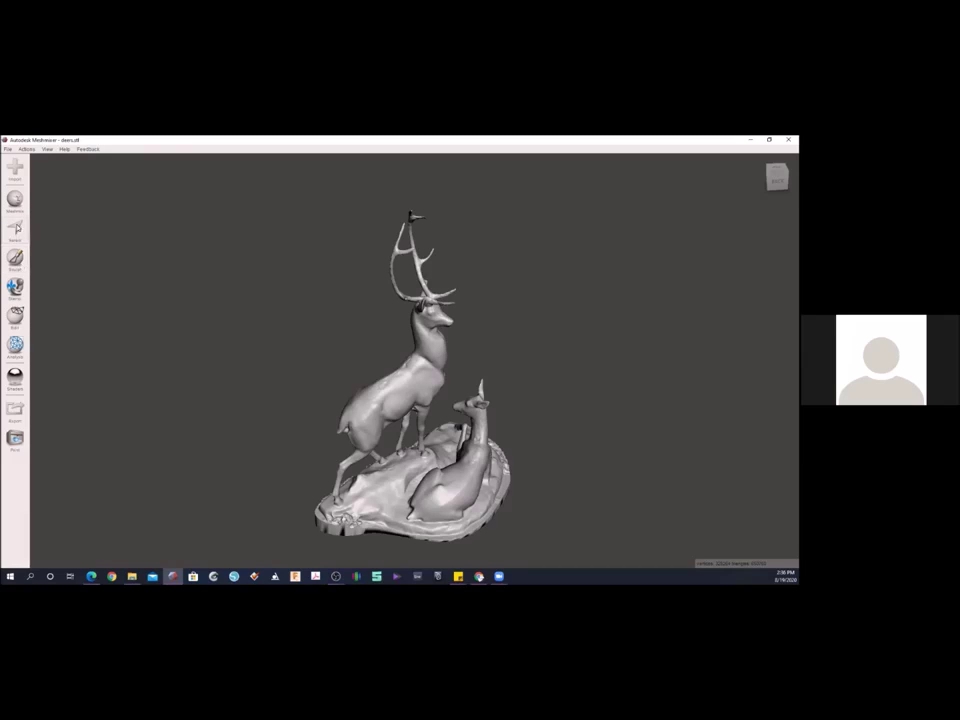
click(15, 229)
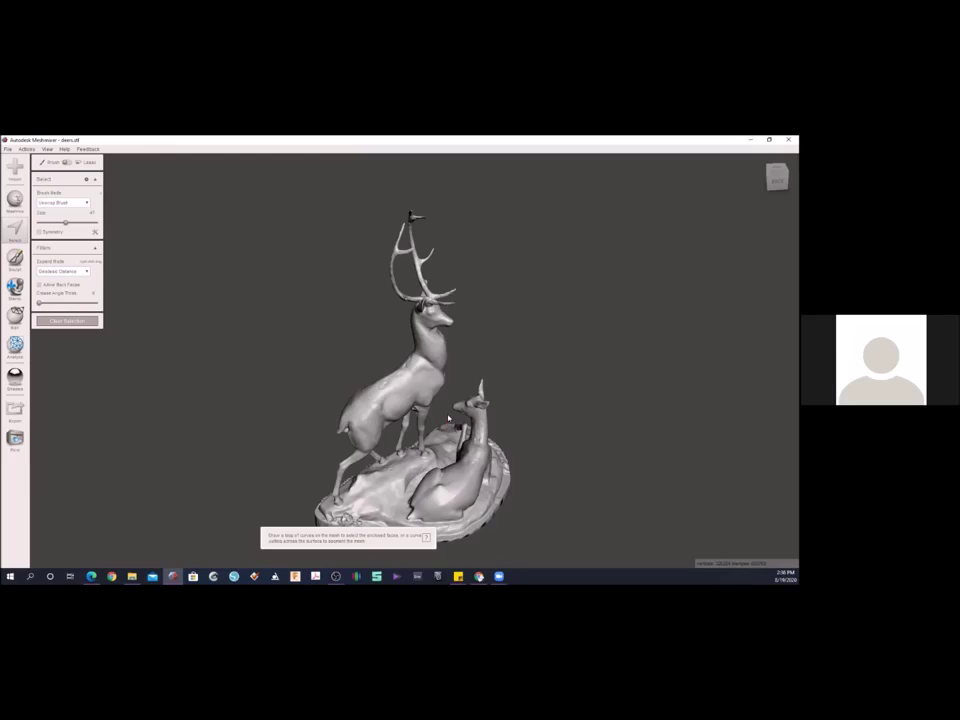
mouse_move(449, 421)
mouse_down()
mouse_move(451, 454)
mouse_move(426, 493)
mouse_move(386, 525)
mouse_move(466, 556)
mouse_move(546, 508)
mouse_move(487, 372)
mouse_move(455, 406)
mouse_up()
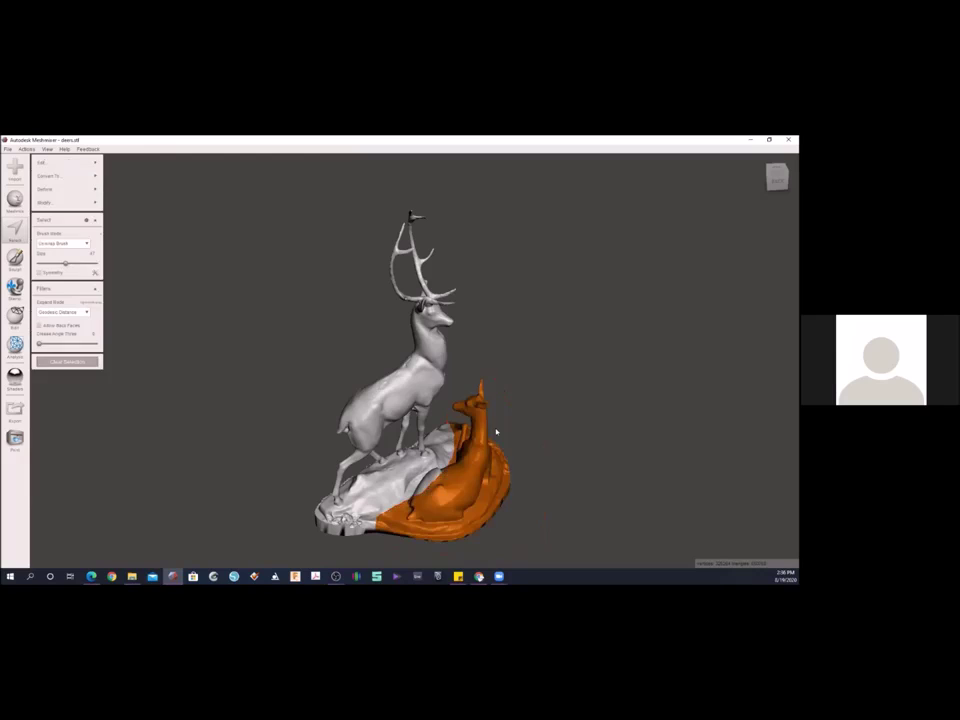
mouse_move(499, 364)
mouse_down()
mouse_move(482, 358)
mouse_move(454, 396)
mouse_move(444, 456)
mouse_move(399, 505)
mouse_move(402, 540)
mouse_move(441, 559)
mouse_move(538, 514)
mouse_move(527, 394)
mouse_move(503, 367)
mouse_up()
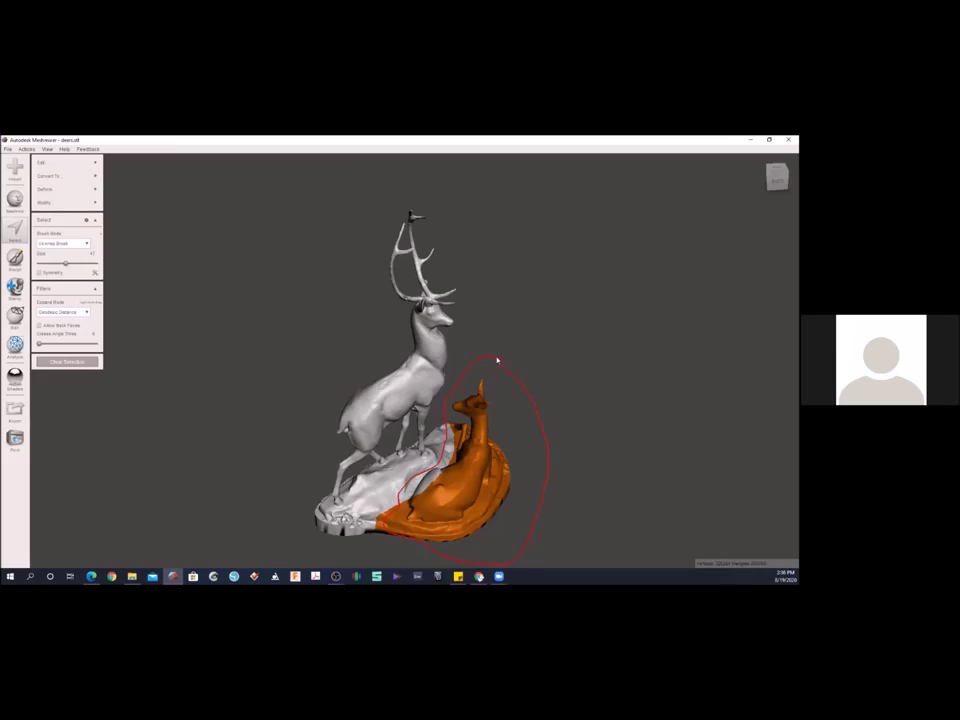
drag(495, 364, 500, 367)
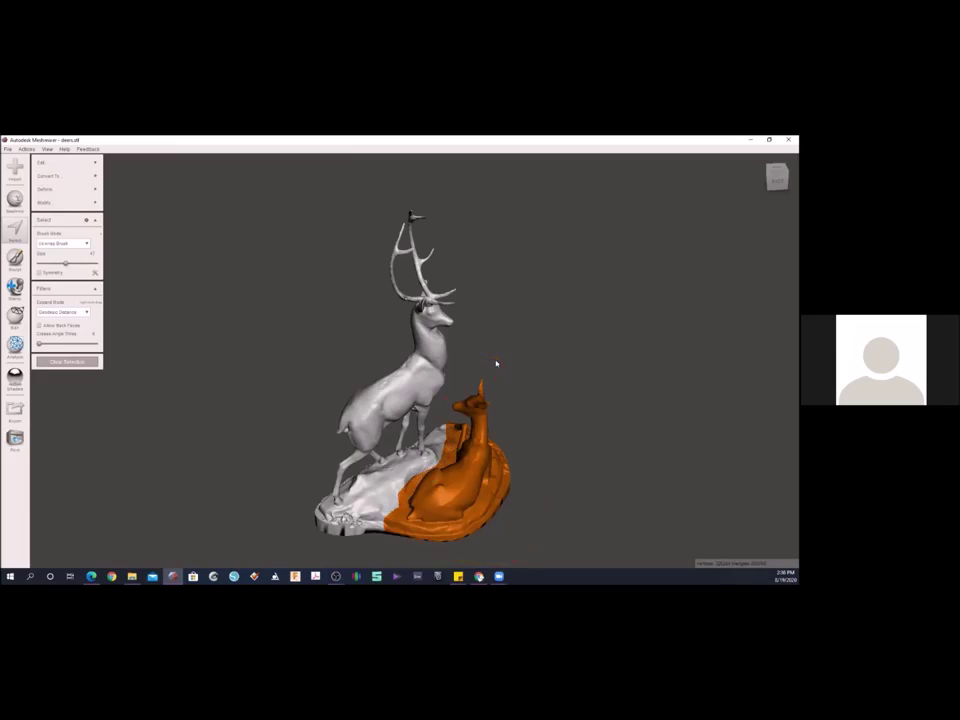
mouse_move(521, 420)
right_down()
mouse_move(510, 399)
mouse_move(356, 306)
mouse_move(291, 311)
mouse_move(266, 334)
mouse_move(278, 344)
mouse_move(266, 289)
mouse_move(270, 300)
right_up()
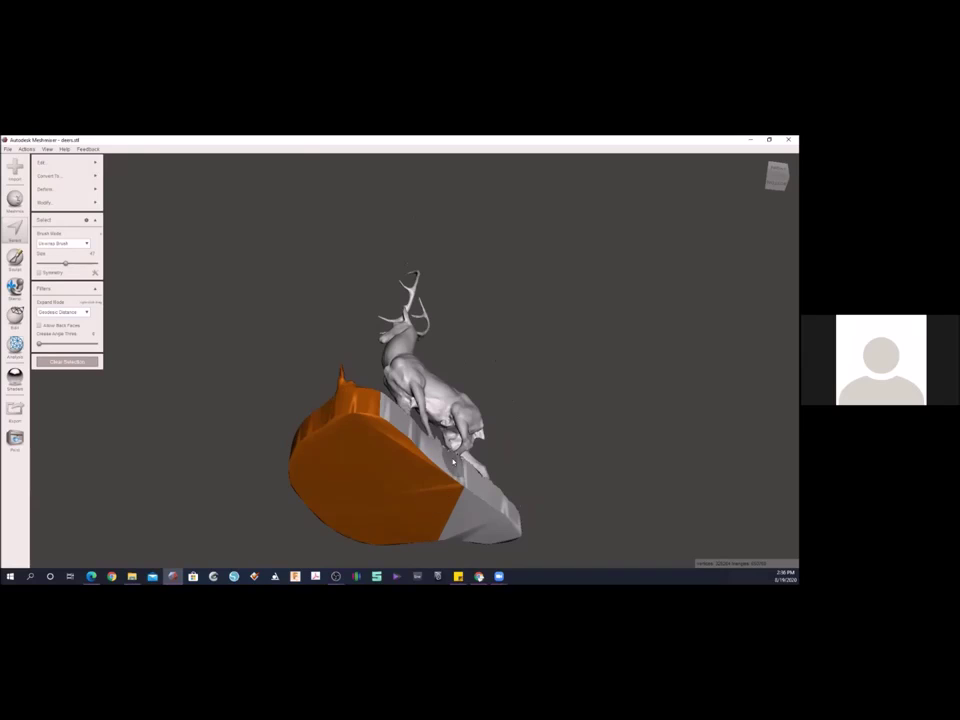
right_drag(566, 418, 532, 423)
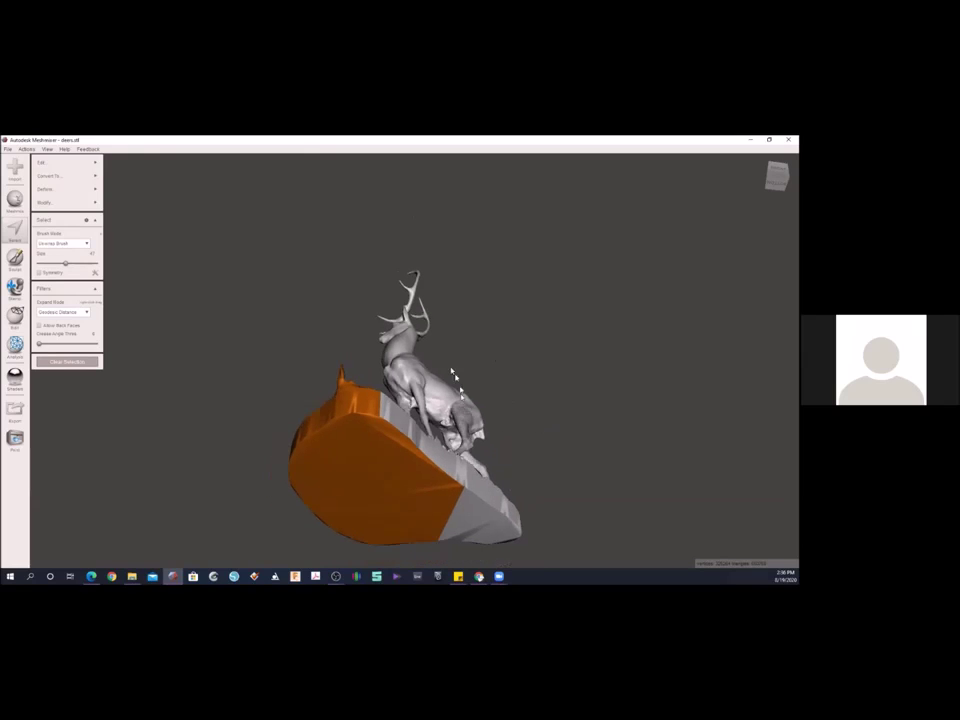
click(64, 364)
- Show the wireframe and examine the triangle density on the standing deer's neck, body and legs
right_drag(118, 364, 462, 410)
key(w)
scroll(445, 433, up, 10)
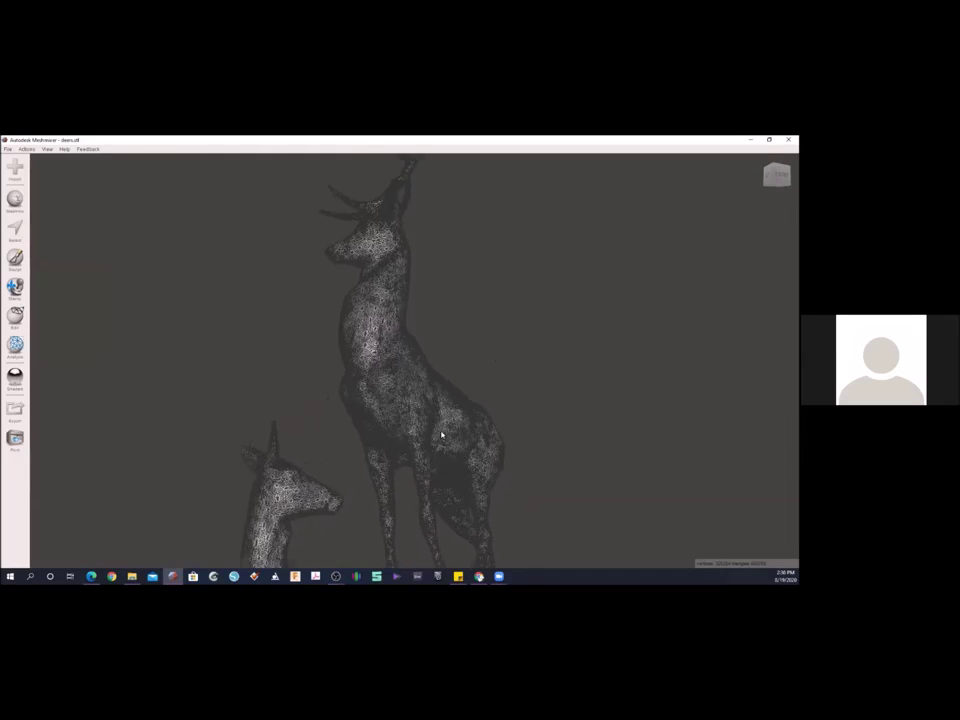
scroll(380, 399, up, 3)
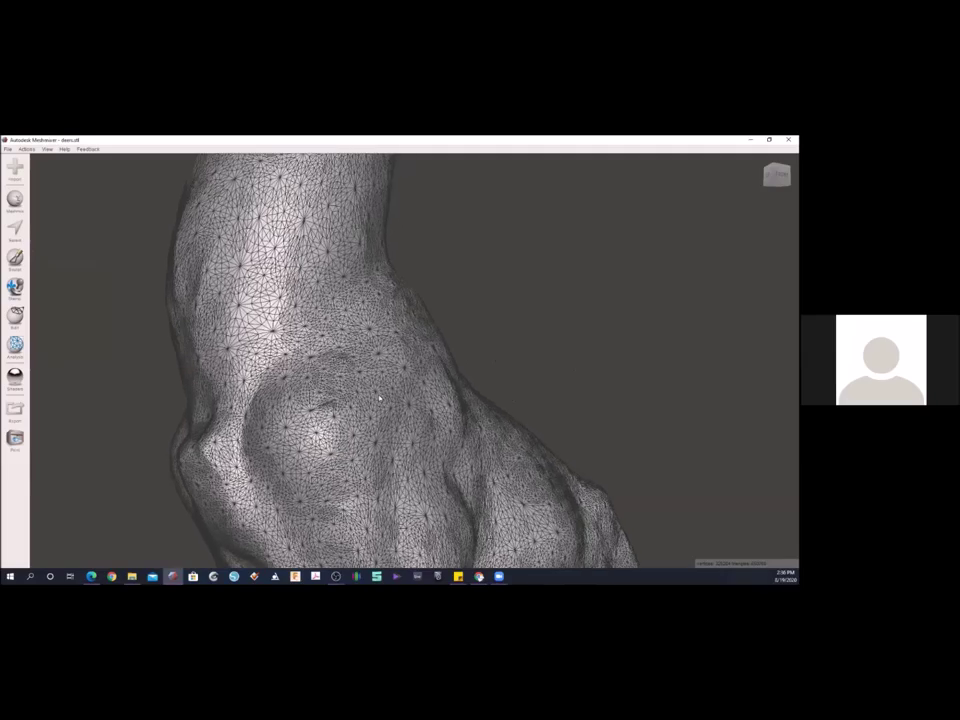
right_drag(391, 393, 440, 414)
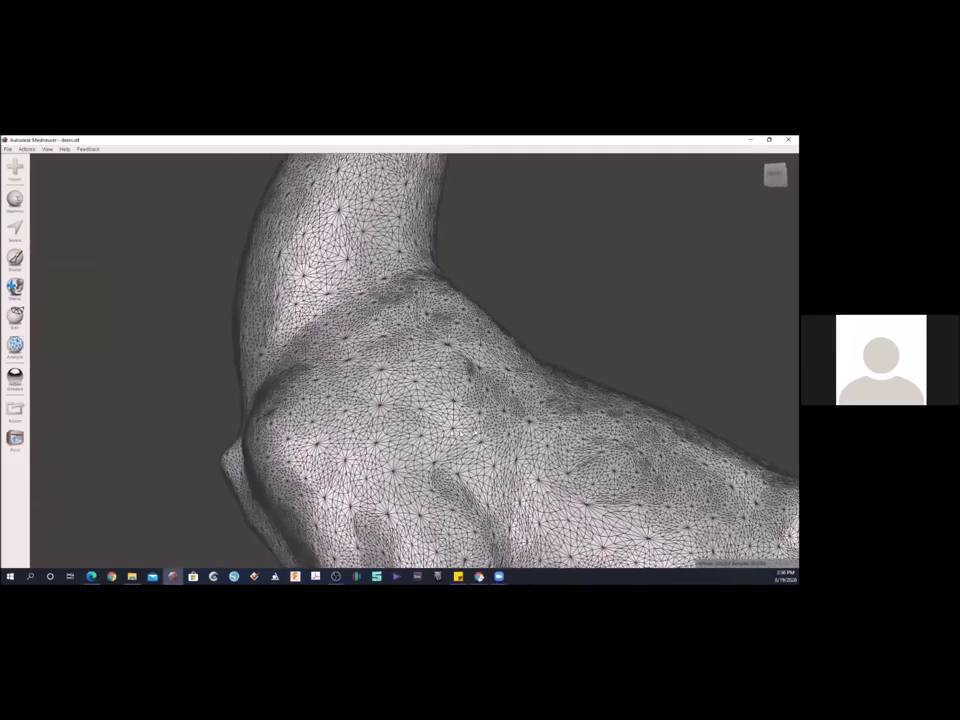
middle_drag(440, 414, 448, 317)
scroll(446, 325, down, 3)
scroll(437, 394, down, 2)
right_drag(437, 394, 433, 406)
scroll(596, 403, up, 5)
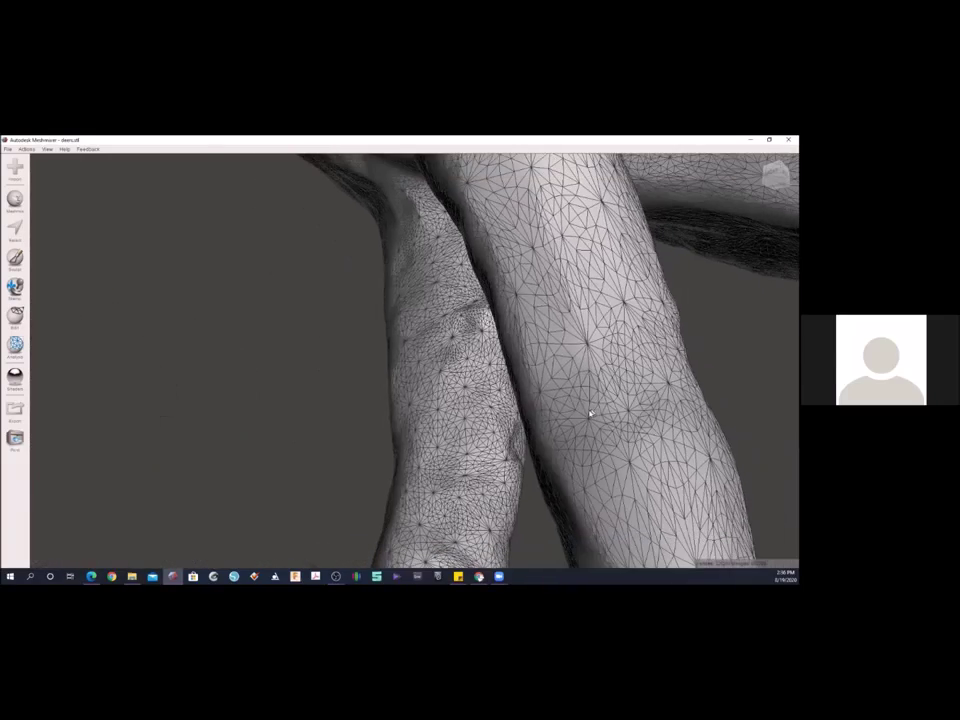
scroll(499, 430, down, 8)
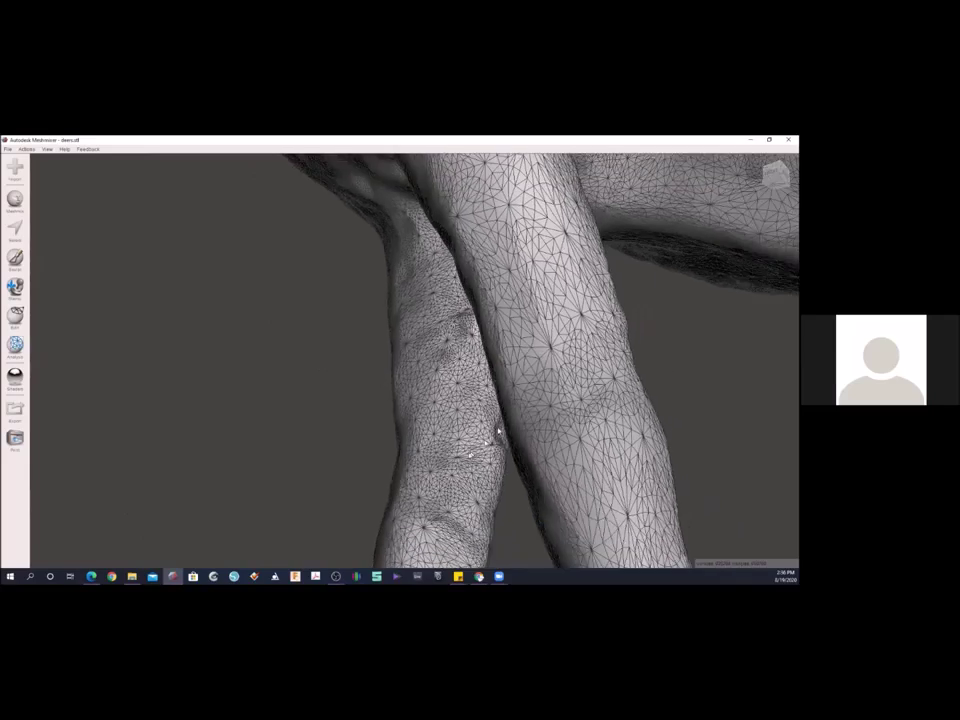
scroll(488, 432, down, 2)
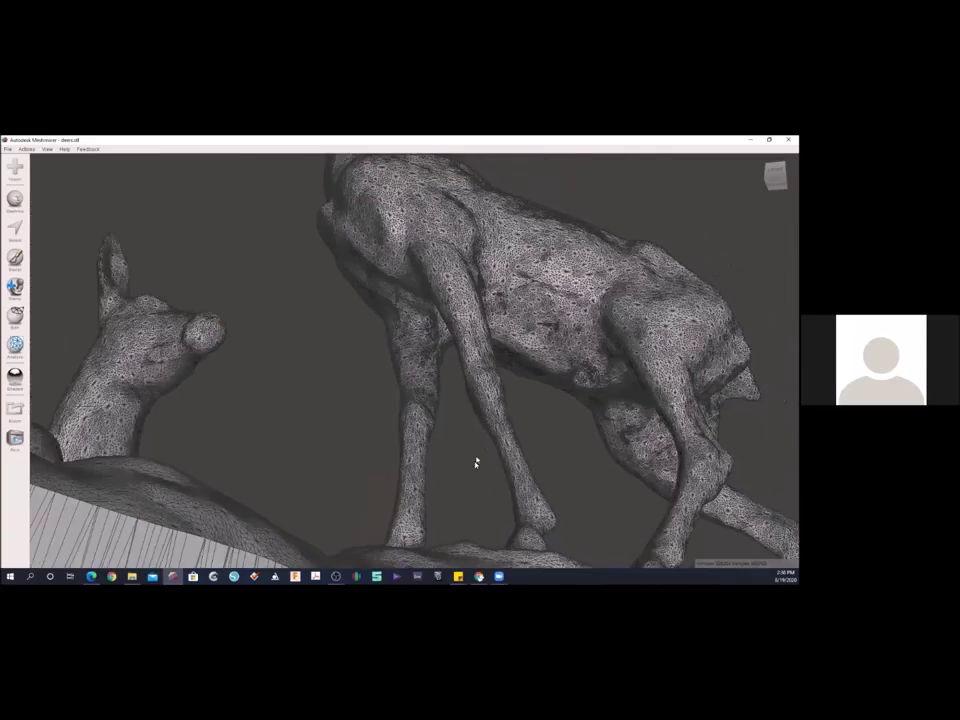
- Examine the triangles on the base's side and underside, then hide the wireframe and view the whole deer model
scroll(486, 435, up, 6)
scroll(480, 428, down, 2)
scroll(470, 435, down, 4)
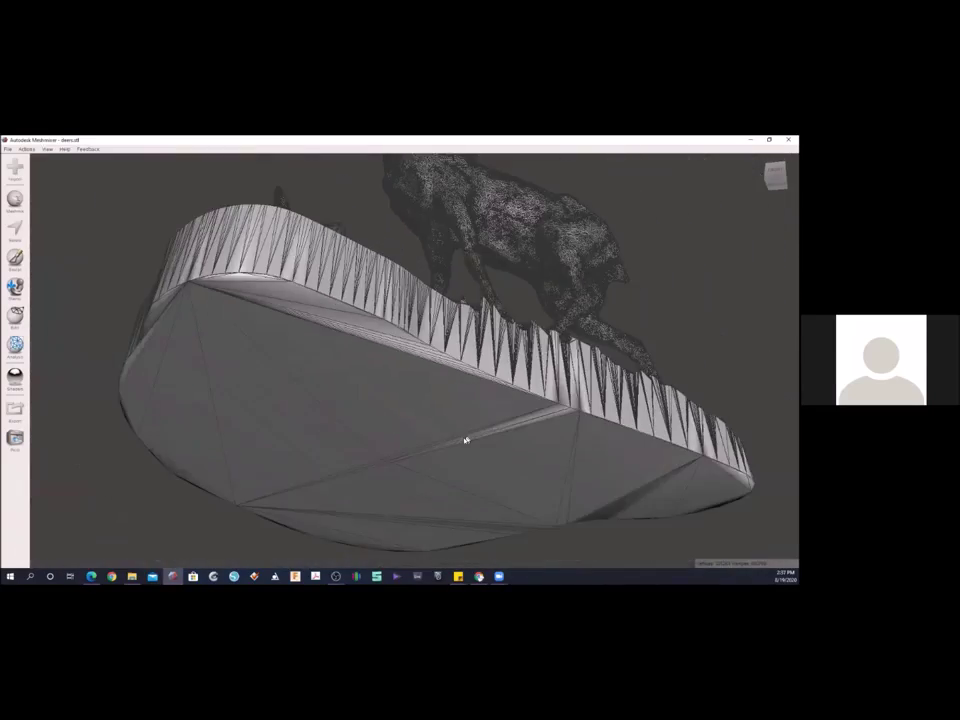
right_drag(465, 439, 375, 441)
scroll(420, 434, up, 5)
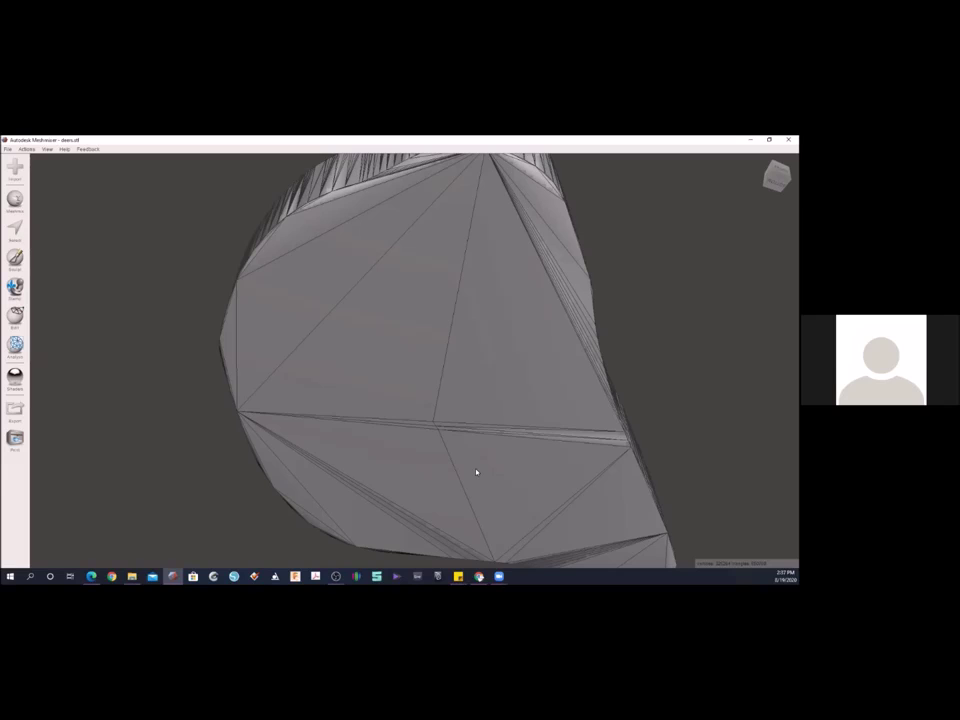
right_drag(440, 445, 482, 408)
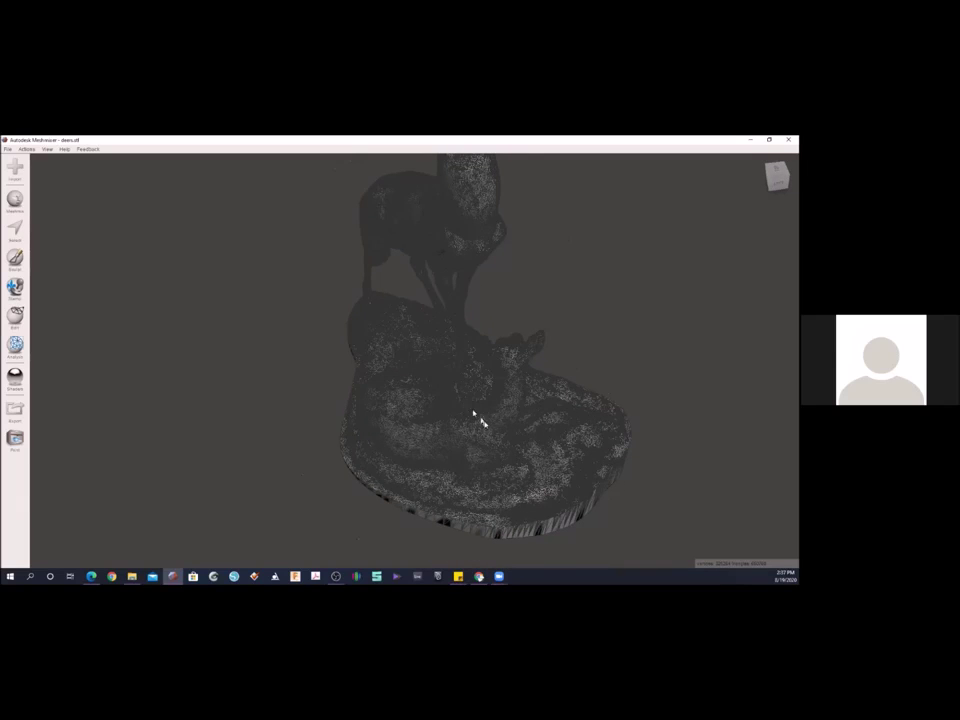
right_drag(478, 454, 401, 388)
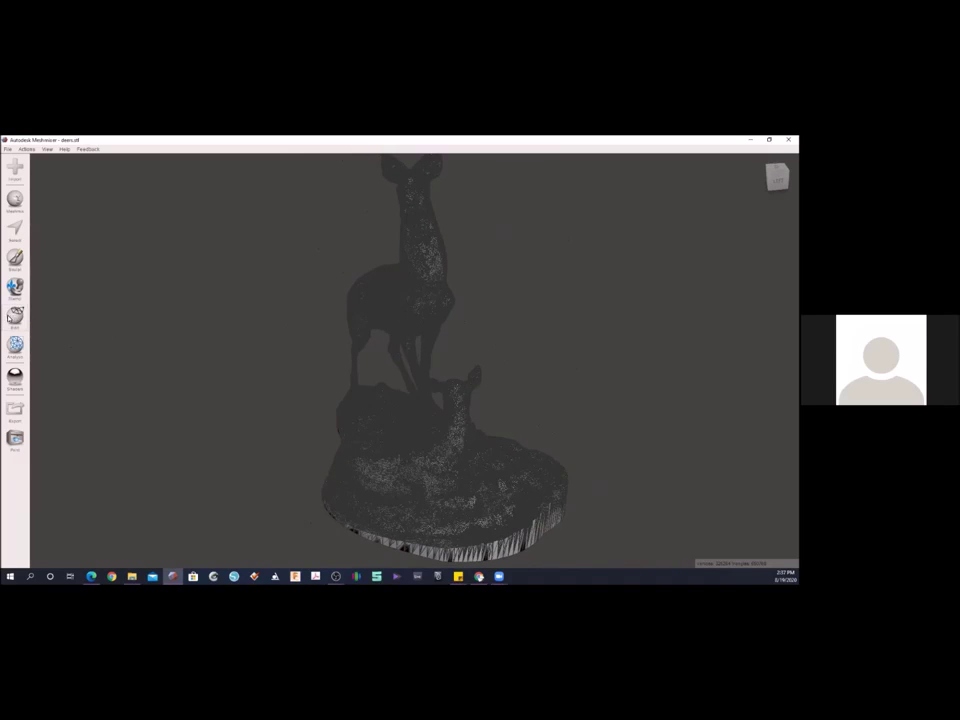
mouse_move(285, 345)
right_down()
mouse_move(302, 360)
mouse_move(381, 364)
right_up()
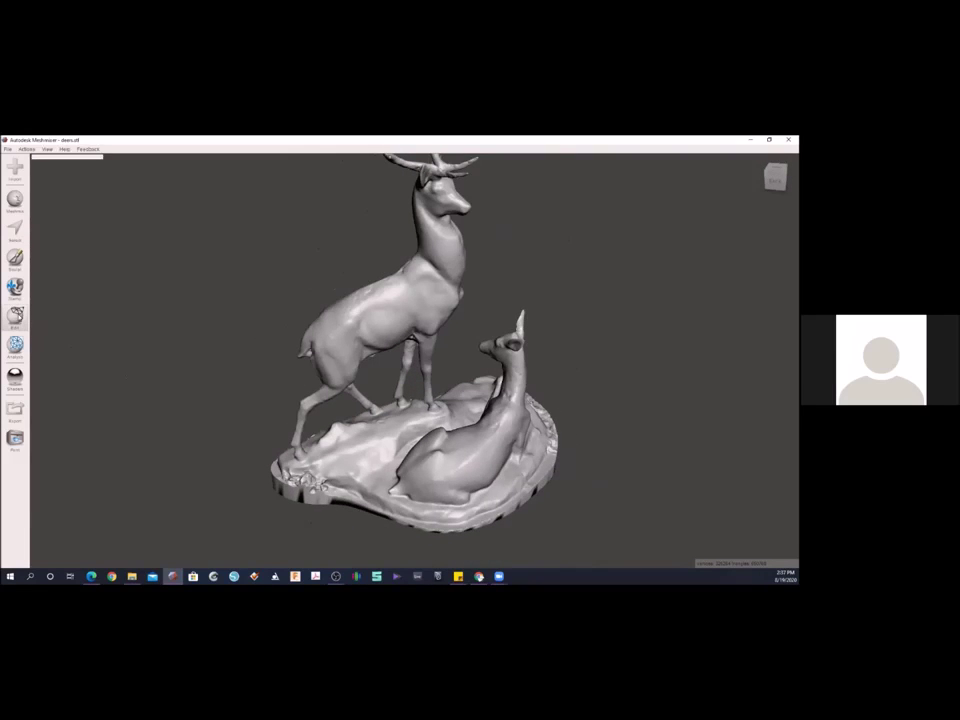
- Run Make Solid on the deer model with the Accurate solid type and increased solid accuracy and mesh density
click(16, 314)
click(54, 270)
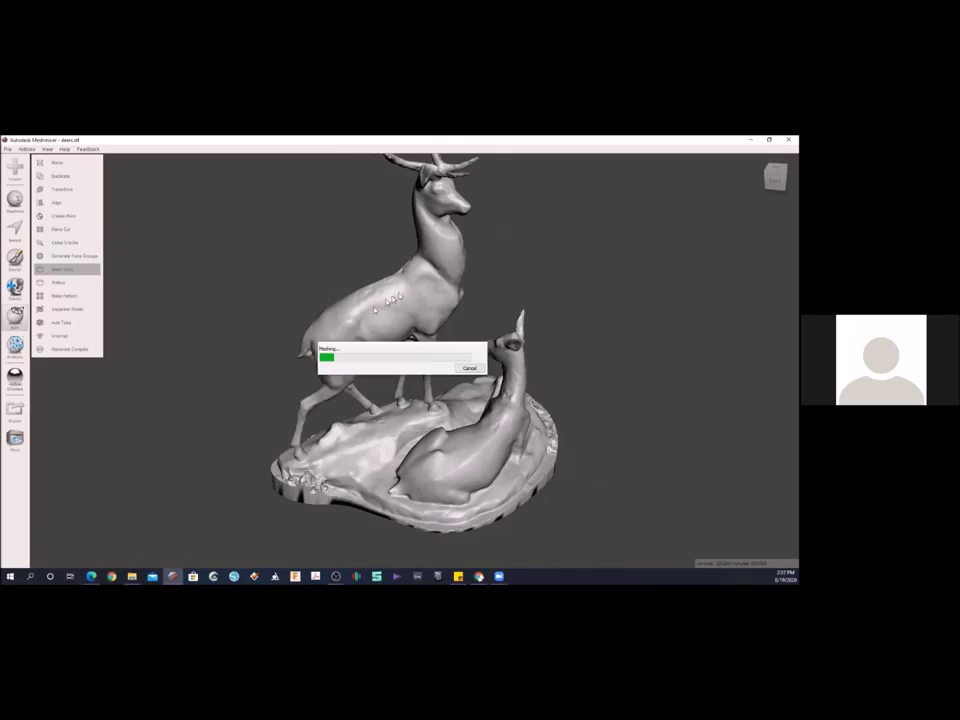
scroll(404, 301, down, 1)
middle_drag(361, 210, 406, 303)
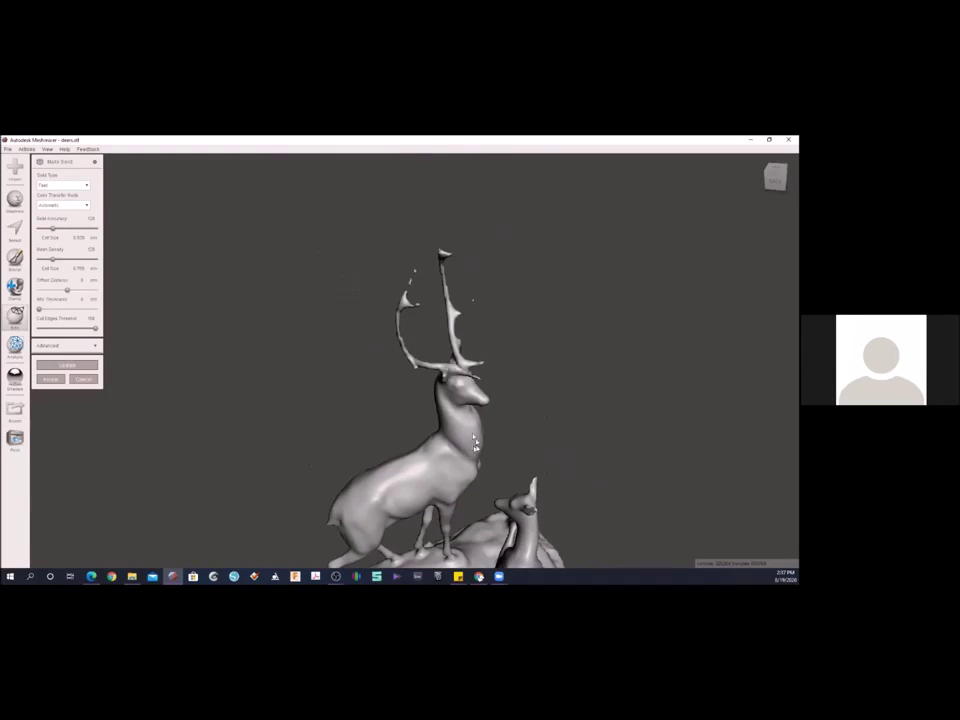
click(45, 187)
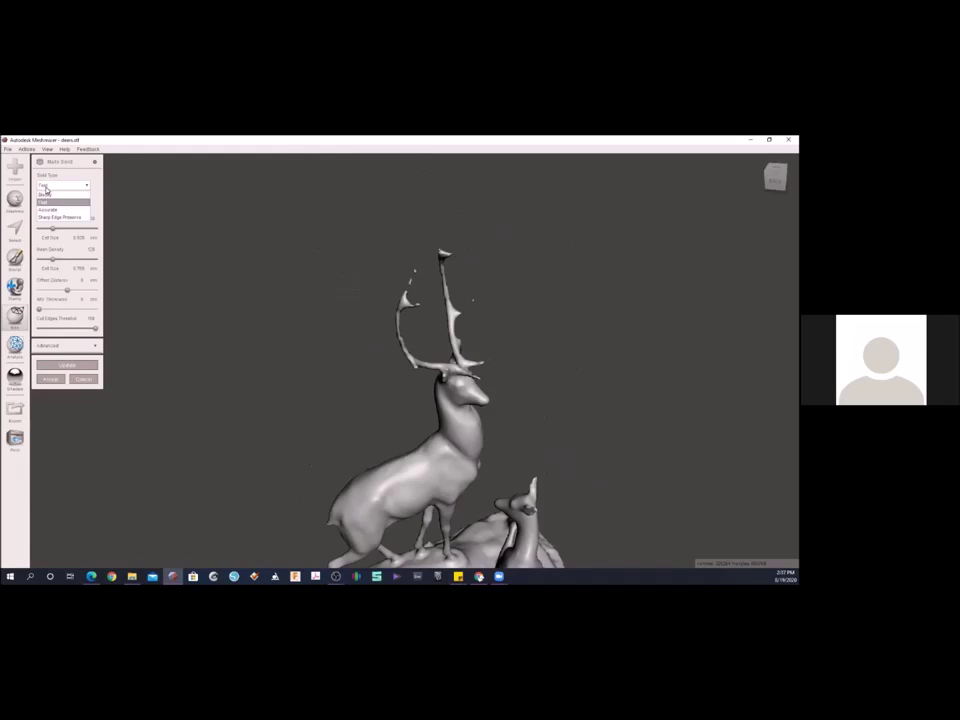
click(58, 211)
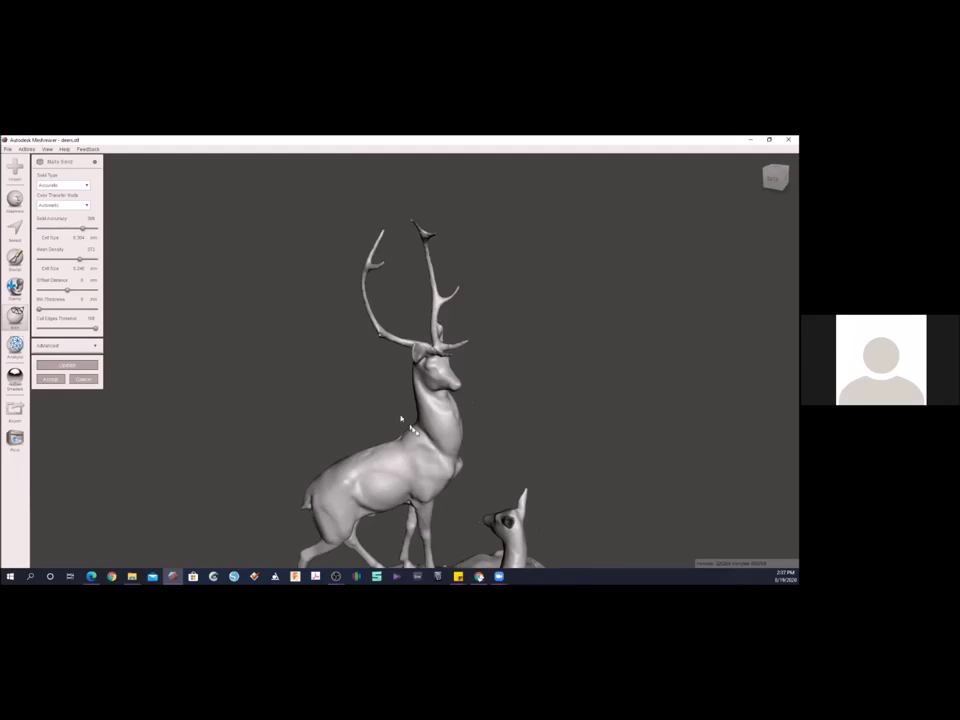
- Check the antlers, bodies and base of the Make Solid preview, then accept it
middle_drag(465, 464, 463, 400)
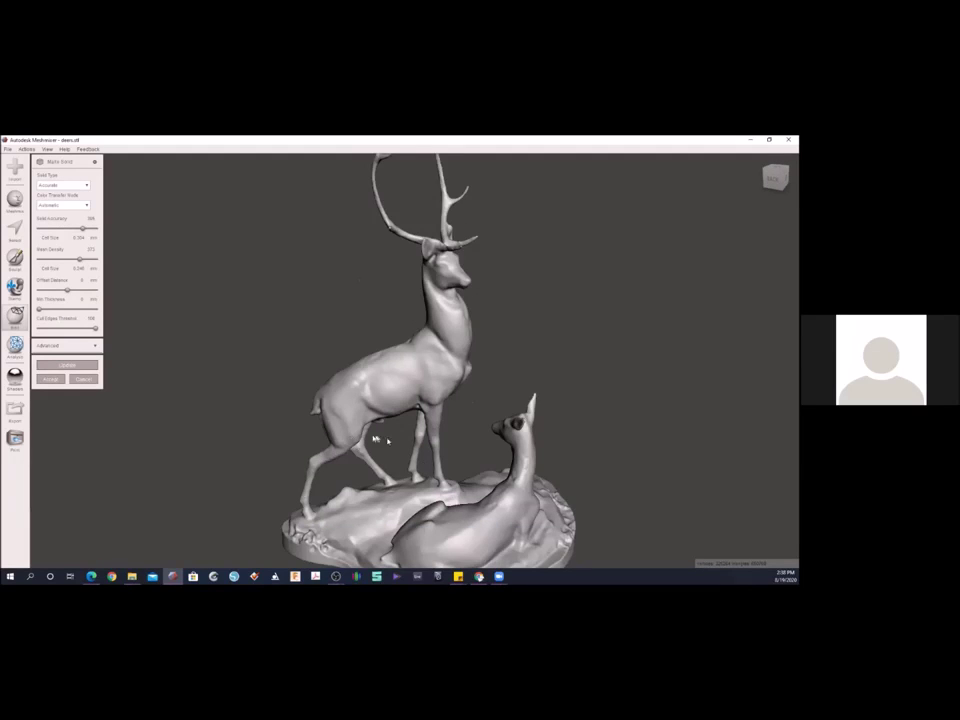
right_drag(504, 266, 418, 208)
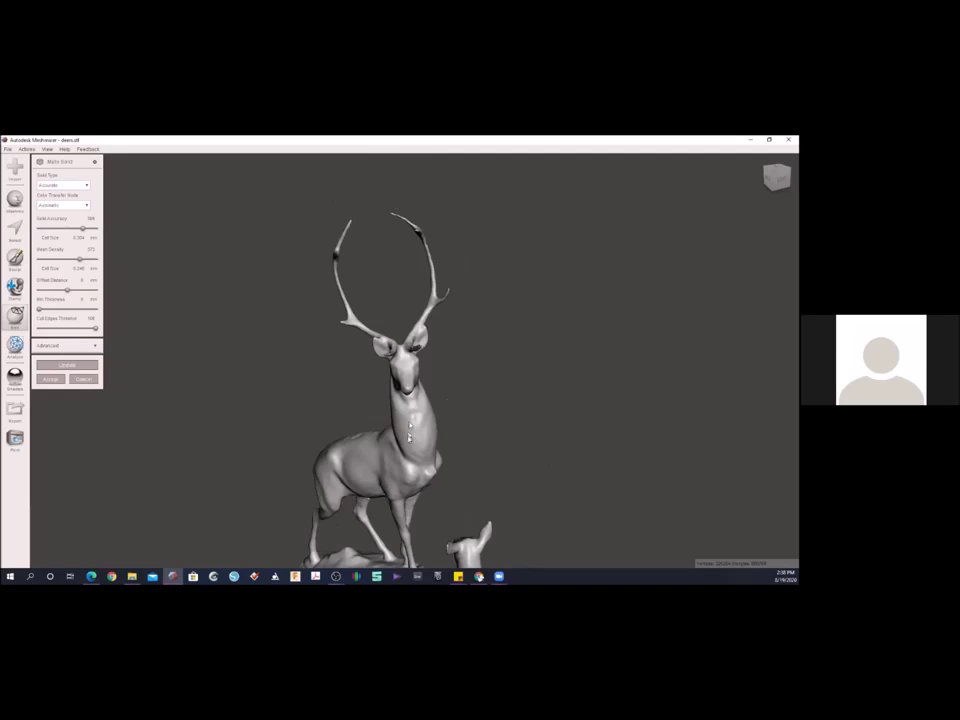
right_drag(378, 447, 476, 313)
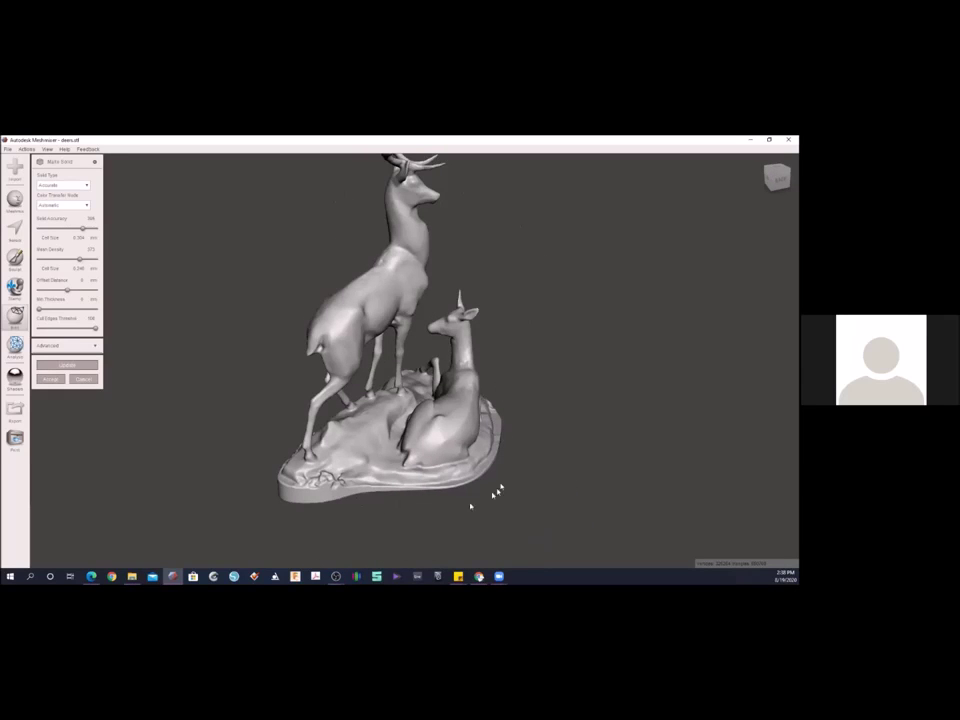
middle_drag(413, 400, 443, 440)
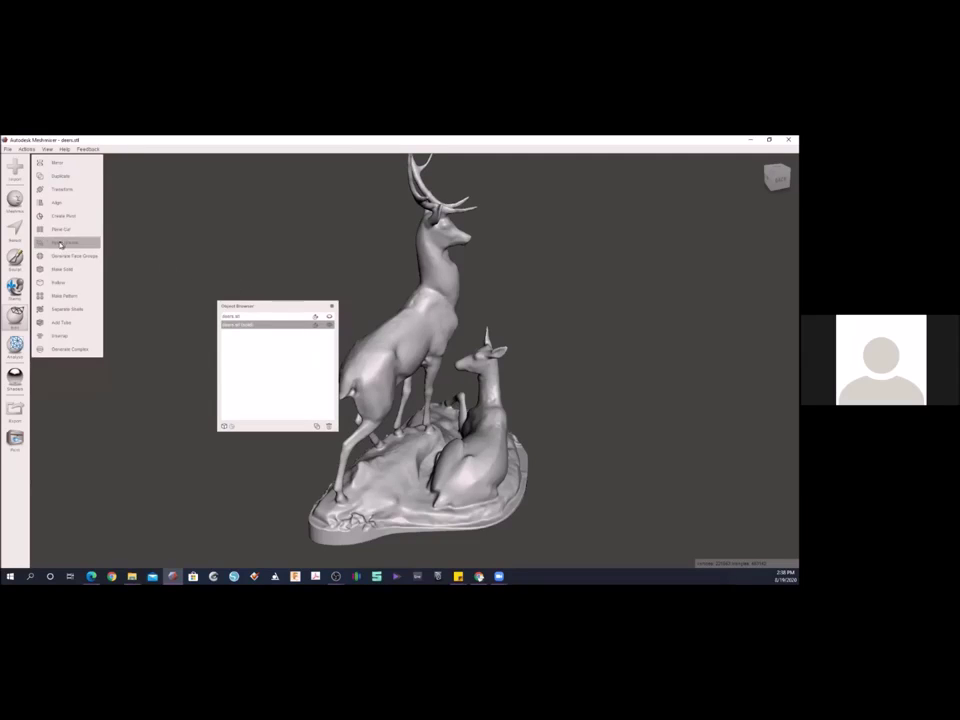
- Lasso-select the lying deer together with the part of the base around it
click(16, 229)
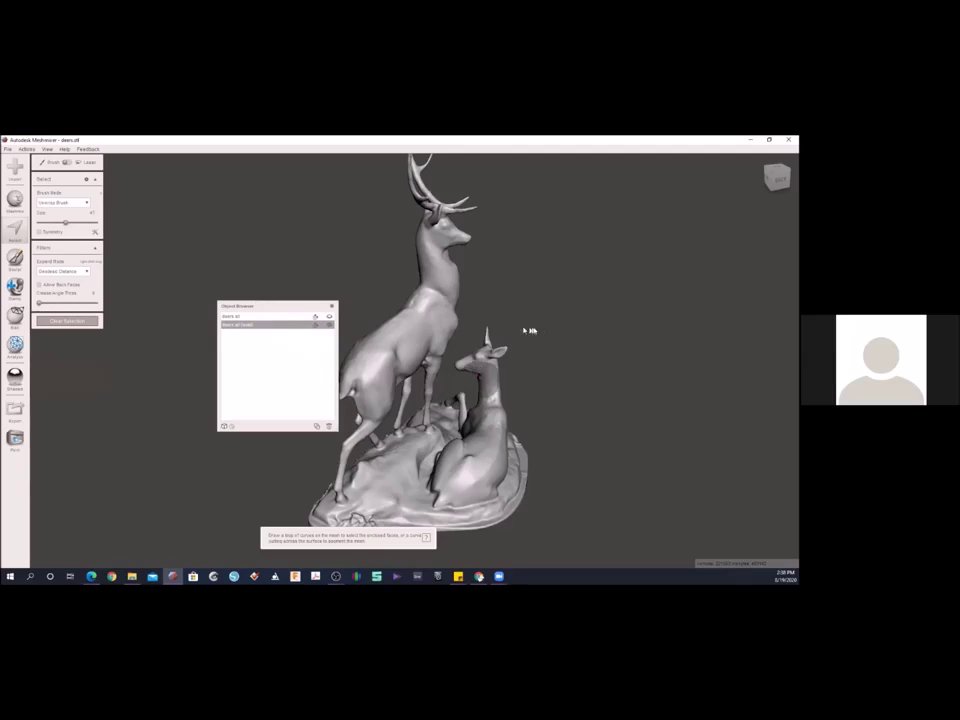
drag(540, 325, 503, 320)
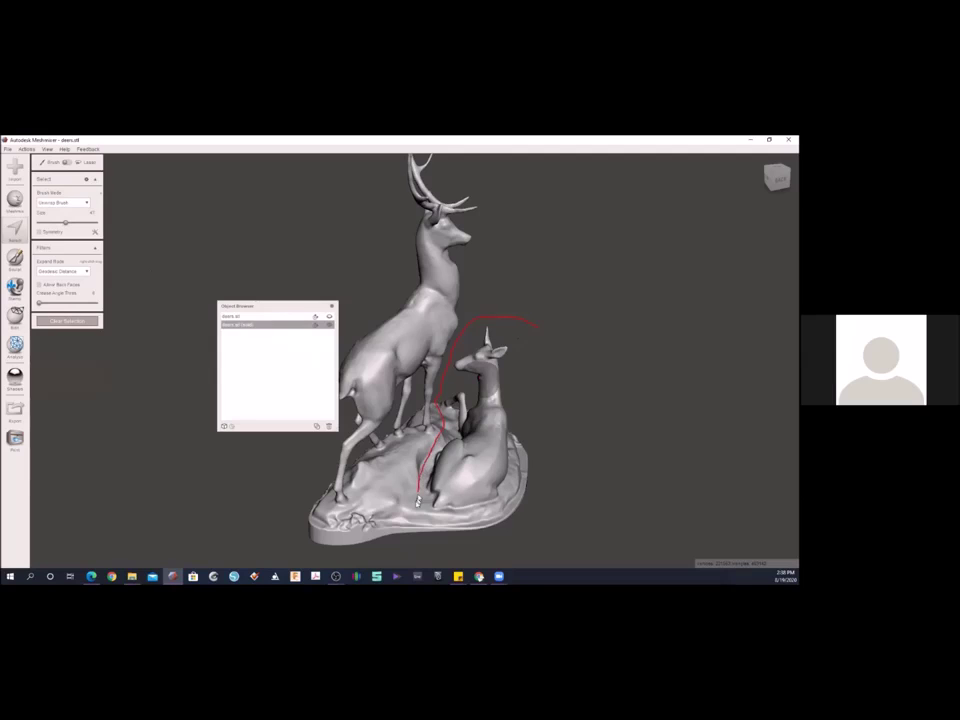
drag(550, 460, 547, 361)
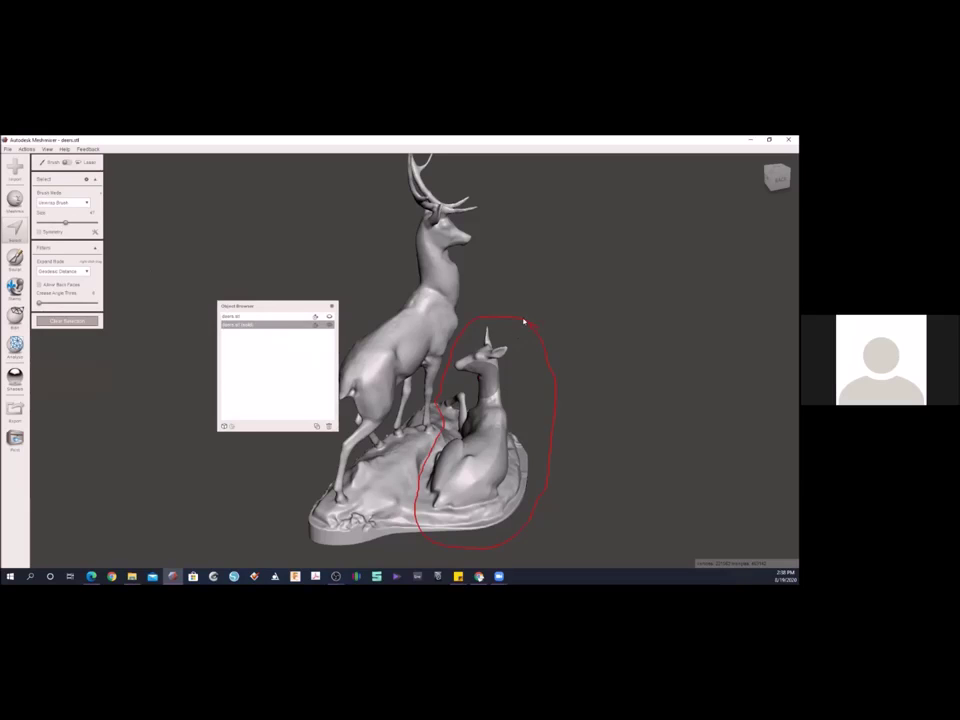
mouse_move(561, 386)
right_down()
mouse_move(467, 332)
mouse_move(311, 328)
mouse_move(254, 246)
mouse_move(261, 223)
mouse_move(271, 275)
mouse_move(261, 354)
mouse_move(279, 368)
mouse_move(298, 375)
mouse_move(254, 223)
mouse_move(291, 225)
mouse_move(294, 355)
mouse_move(430, 380)
mouse_move(530, 413)
right_up()
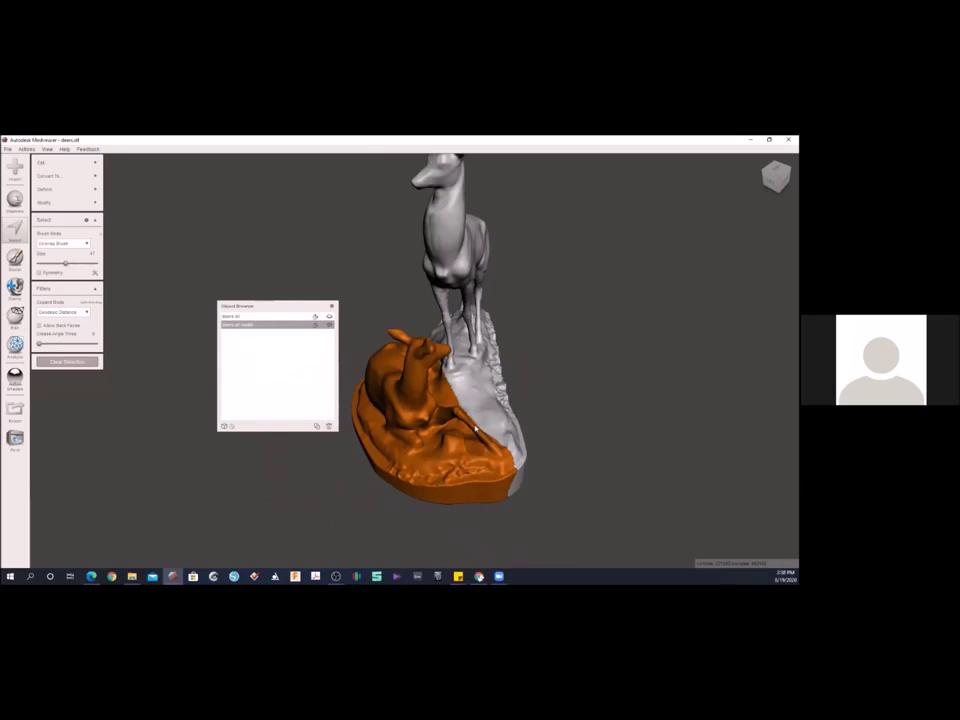
- Refine the selection on the base's underside and front, leaving the base's front corner deselected
mouse_move(502, 404)
mouse_down()
mouse_move(481, 432)
mouse_move(497, 499)
mouse_move(454, 509)
mouse_up()
right_drag(472, 465, 450, 360)
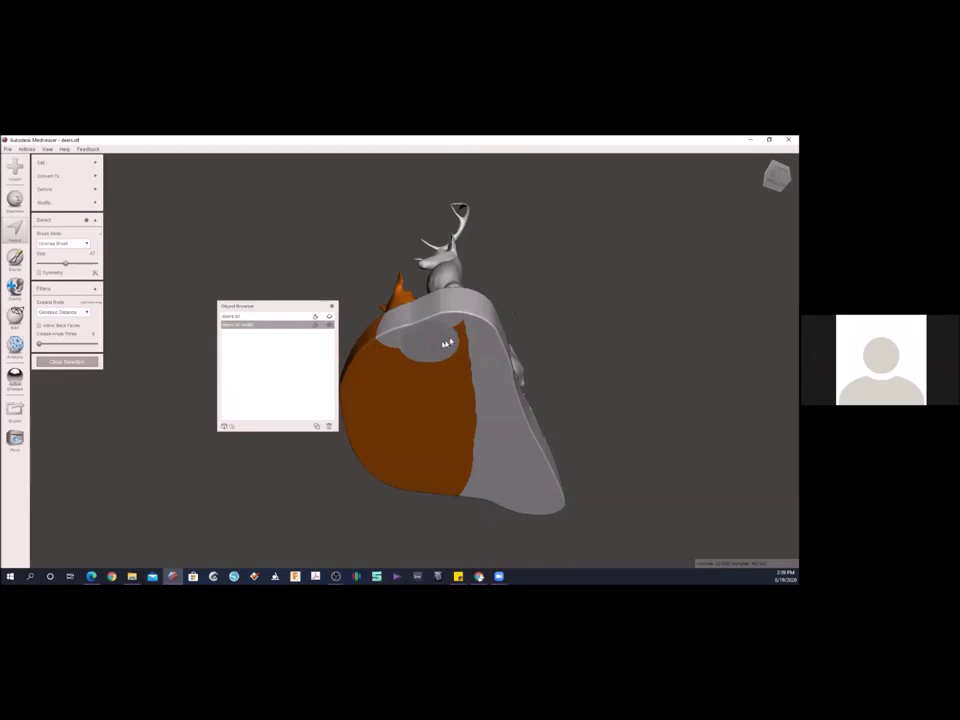
mouse_move(466, 341)
ctrl+mouse_down()
mouse_move(439, 371)
mouse_move(468, 403)
mouse_move(469, 439)
mouse_move(489, 476)
ctrl+mouse_up()
mouse_move(489, 476)
right_down()
mouse_move(563, 459)
mouse_move(673, 476)
mouse_move(600, 446)
mouse_move(372, 463)
mouse_move(428, 453)
right_up()
scroll(463, 447, up, 4)
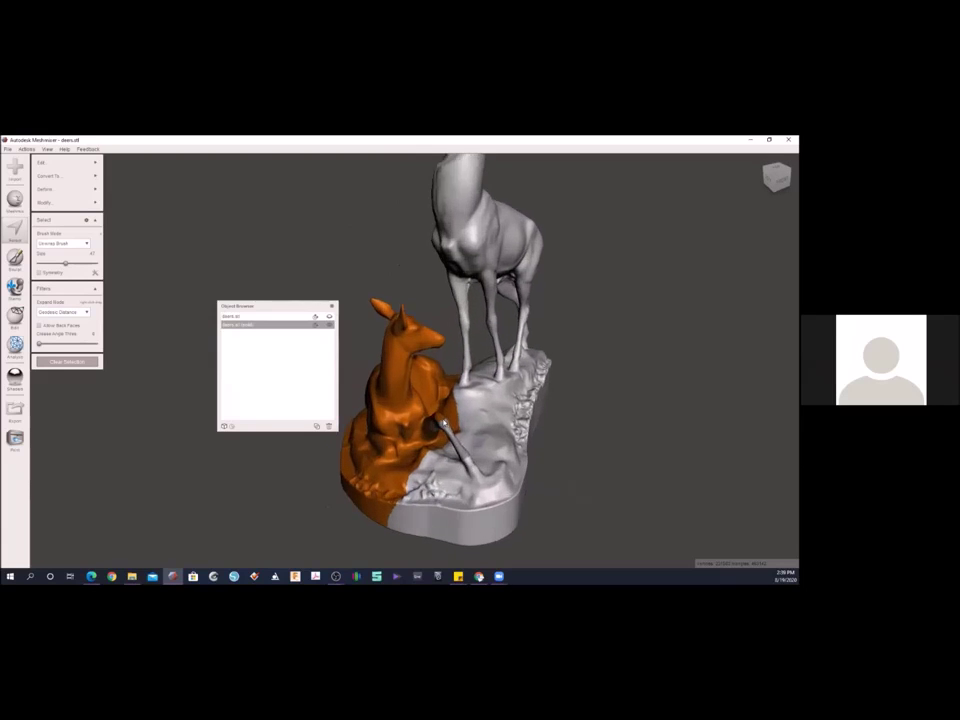
- Add the lying deer's outstretched foreleg to the selection with a smaller Unwrap Brush
right_drag(463, 447, 417, 371)
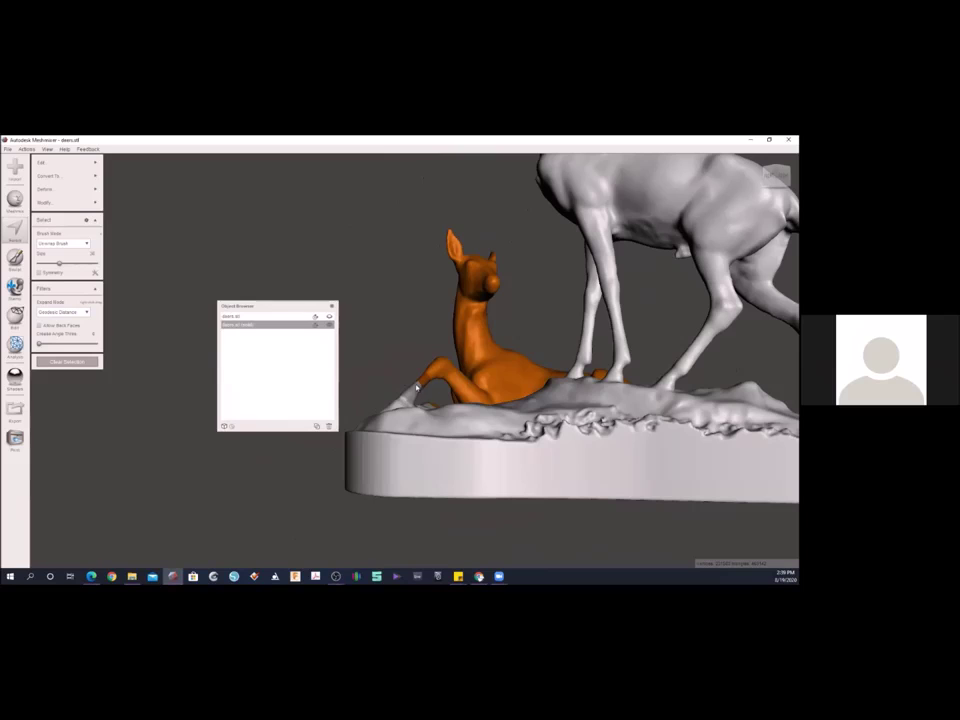
right_drag(416, 388, 519, 405)
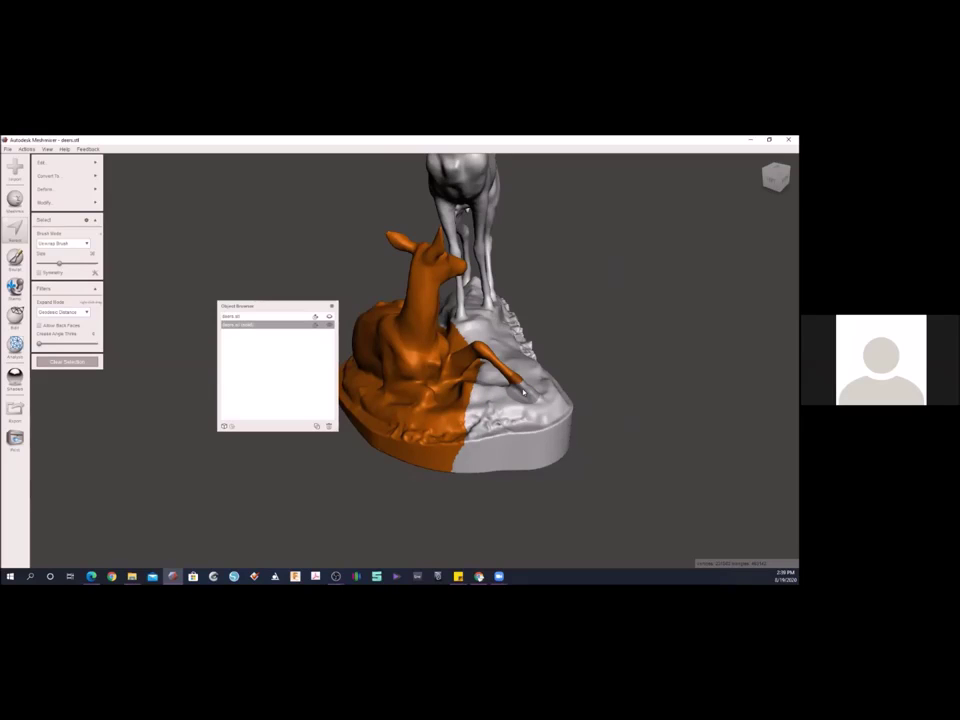
right_drag(551, 361, 519, 383)
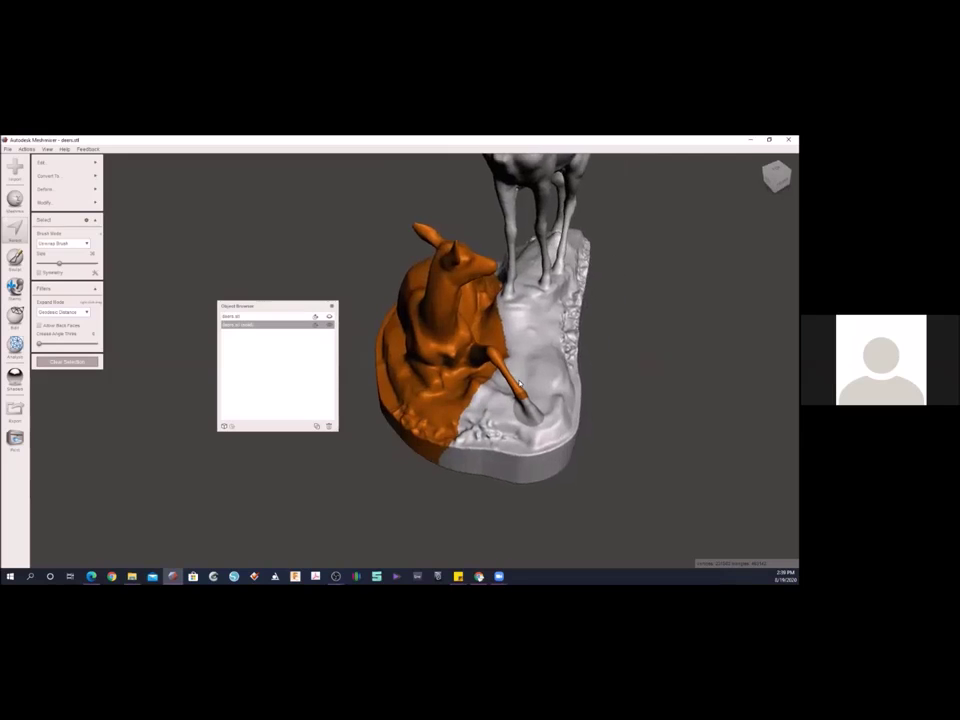
- Discard the selected lying deer and its portion of the base
right_drag(413, 280, 438, 378)
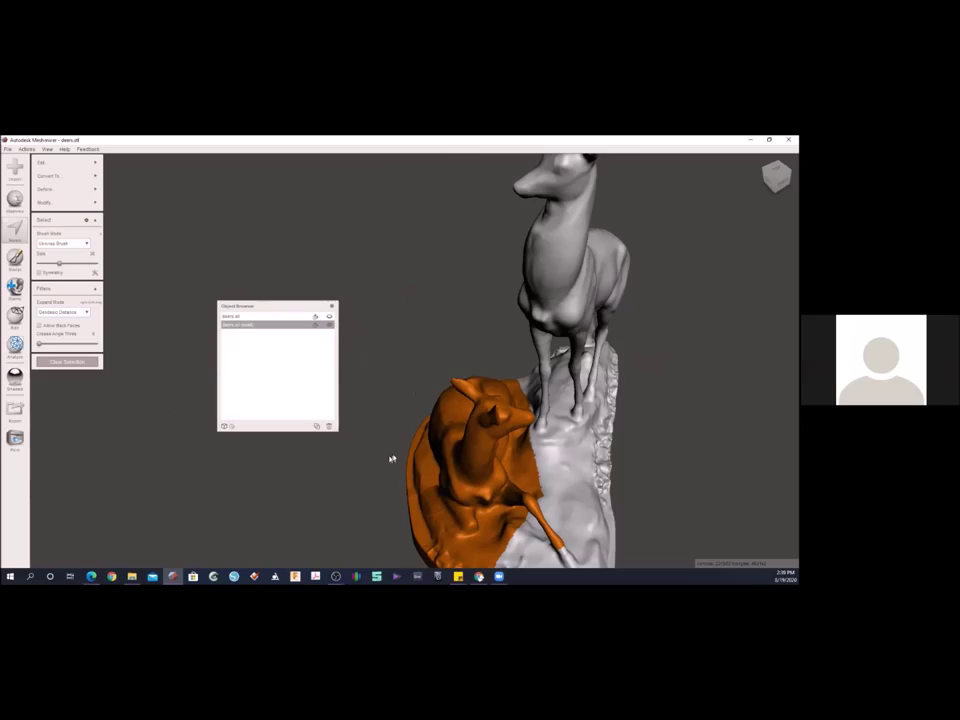
right_drag(420, 388, 451, 416)
click(66, 166)
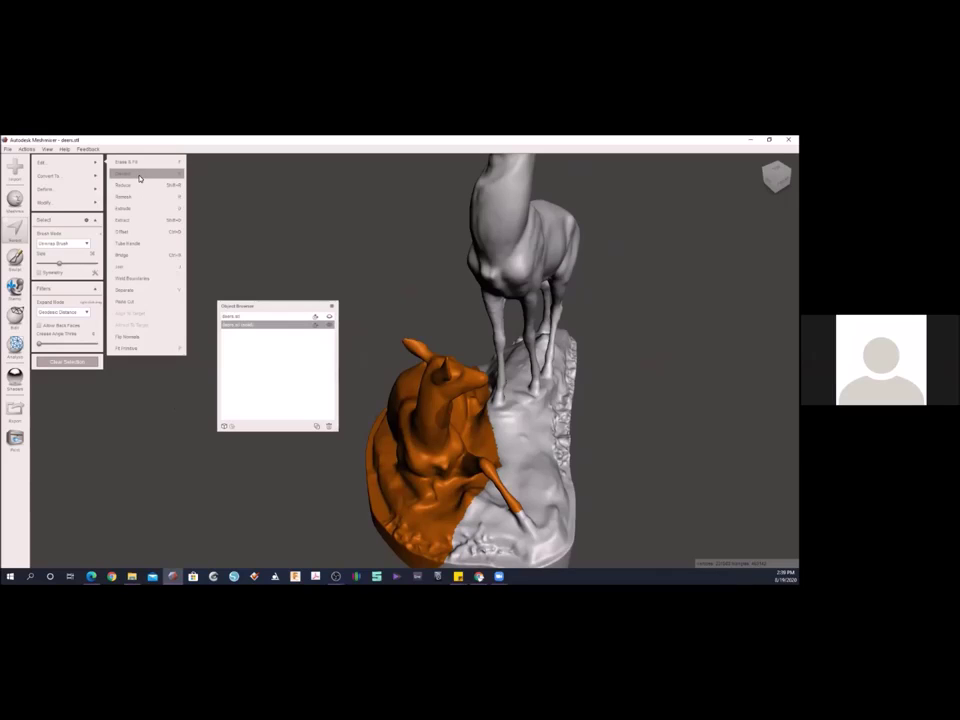
click(140, 174)
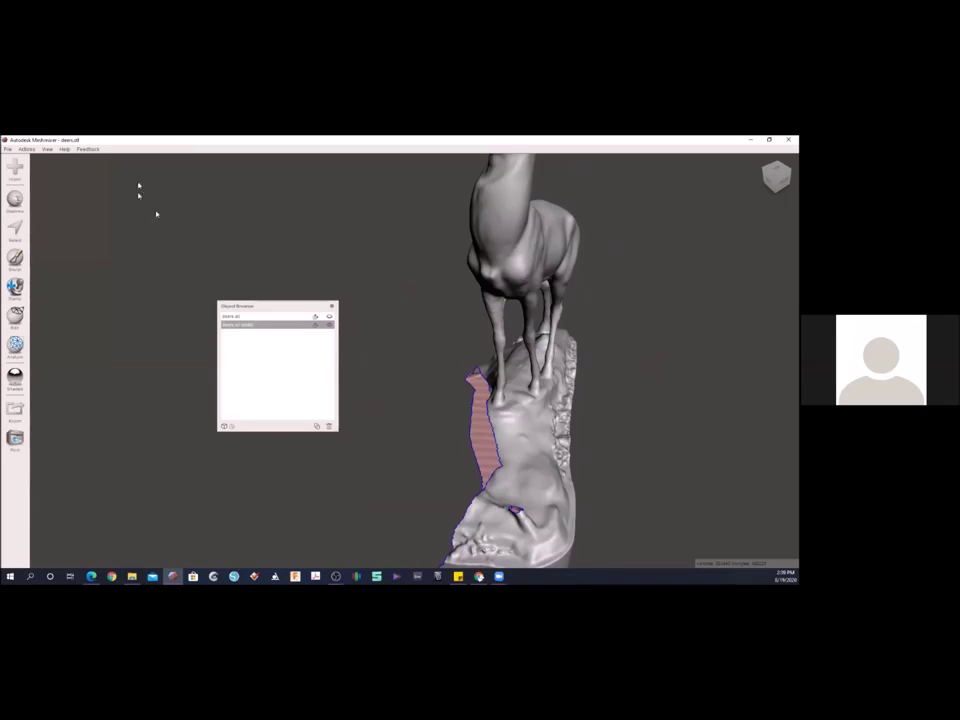
right_drag(427, 443, 447, 437)
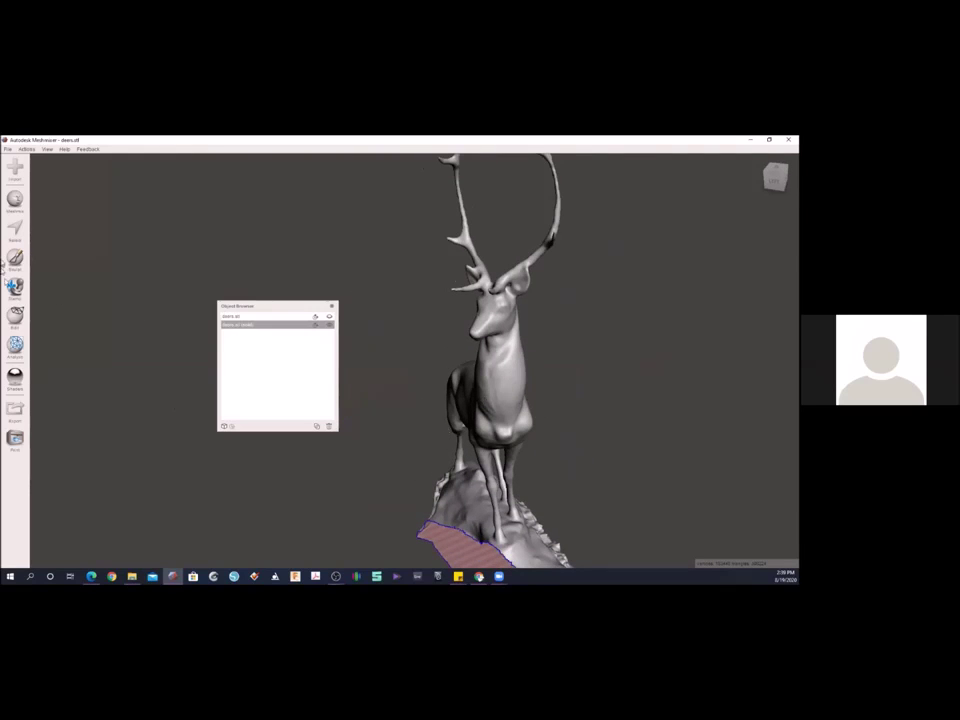
- Try to lasso-select the standing deer's antlers, head and neck from its side
click(15, 228)
middle_drag(456, 301, 375, 343)
right_drag(375, 343, 456, 329)
scroll(456, 329, down, 2)
middle_drag(480, 352, 486, 330)
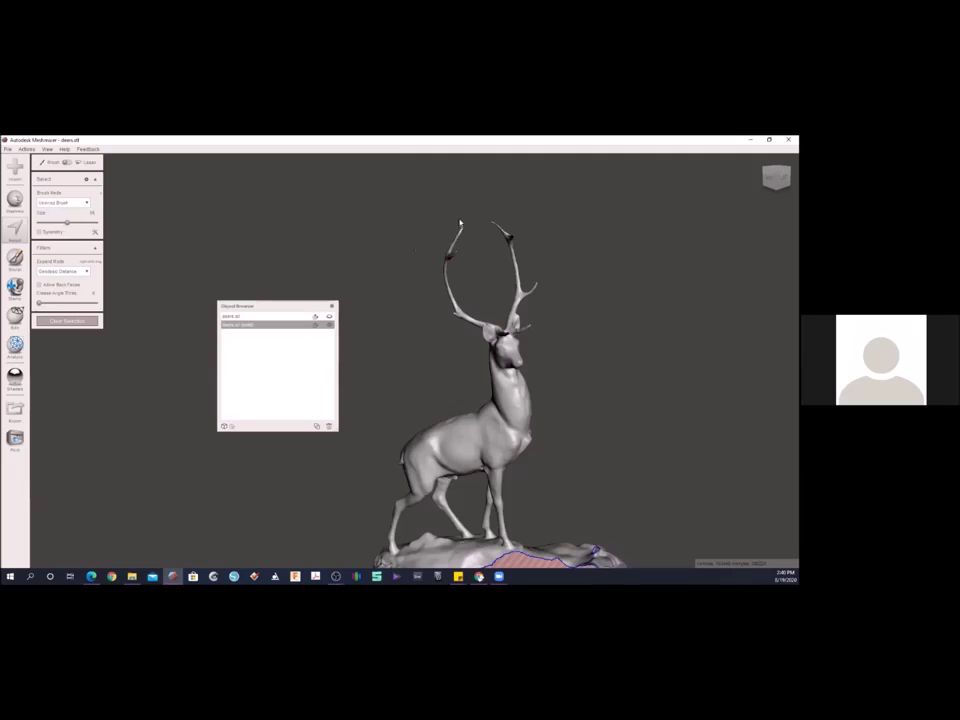
drag(494, 187, 479, 198)
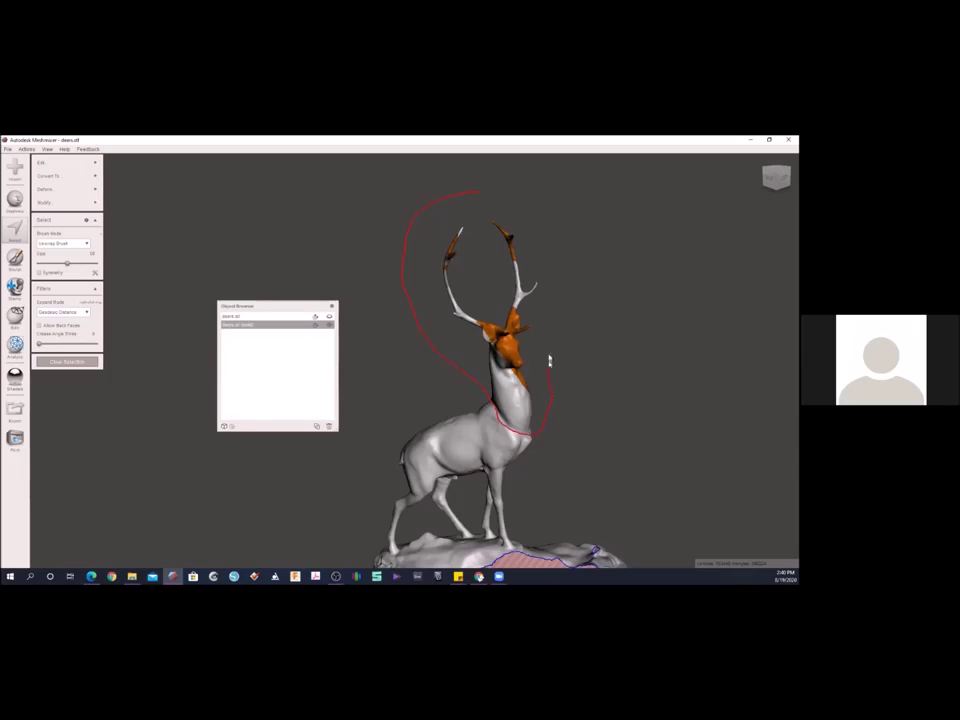
drag(471, 197, 480, 192)
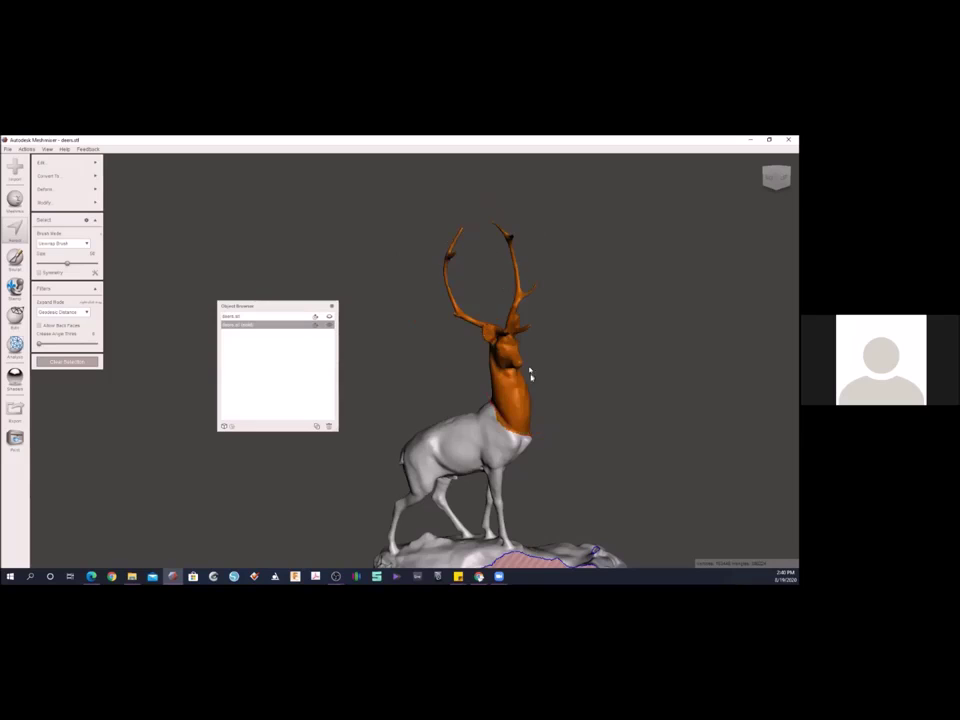
- Brush missed areas around the standing deer's lower neck into the selection, then clear the selection
scroll(500, 390, up, 3)
mouse_move(500, 390)
right_down()
mouse_move(474, 422)
mouse_move(482, 439)
mouse_move(452, 441)
mouse_move(521, 441)
mouse_move(493, 420)
mouse_move(474, 377)
mouse_move(444, 371)
mouse_move(699, 381)
mouse_move(399, 343)
mouse_move(349, 360)
mouse_move(424, 420)
mouse_move(405, 490)
right_up()
drag(405, 490, 393, 483)
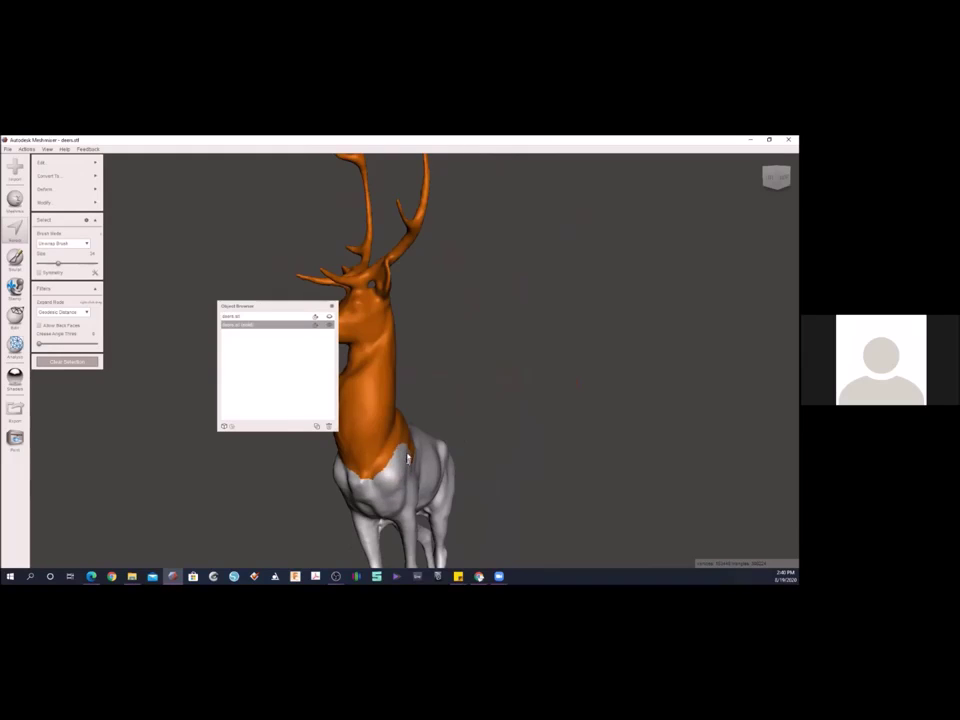
mouse_move(396, 428)
mouse_down()
mouse_move(386, 414)
mouse_move(384, 481)
mouse_move(407, 443)
mouse_up()
right_drag(410, 430, 491, 406)
mouse_move(491, 406)
mouse_down()
mouse_move(505, 430)
mouse_move(518, 418)
mouse_move(435, 475)
mouse_up()
right_drag(435, 475, 491, 403)
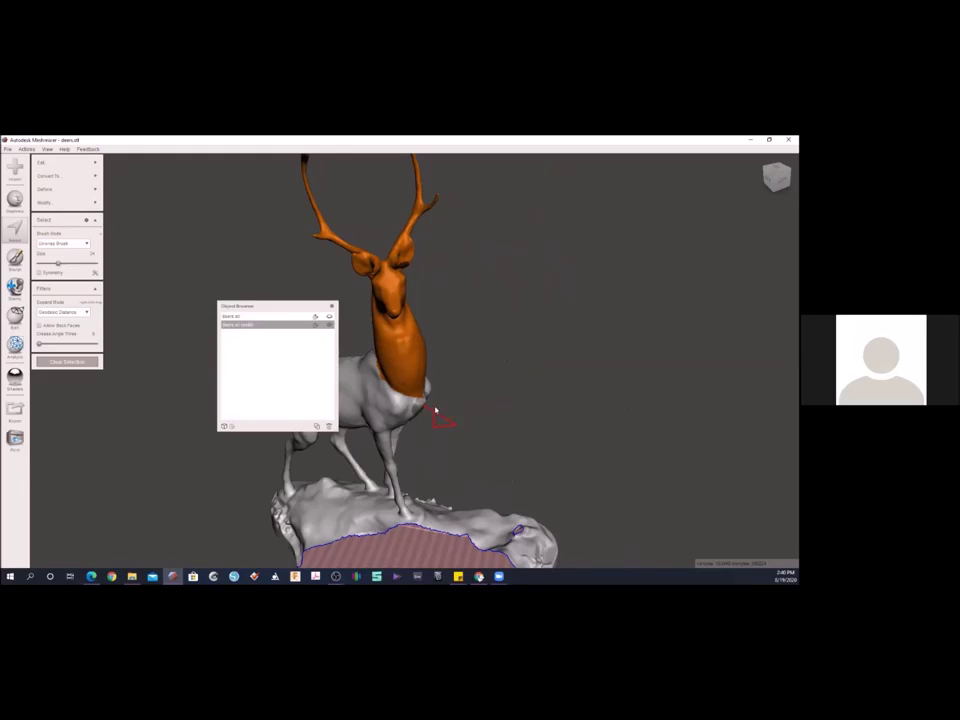
click(428, 420)
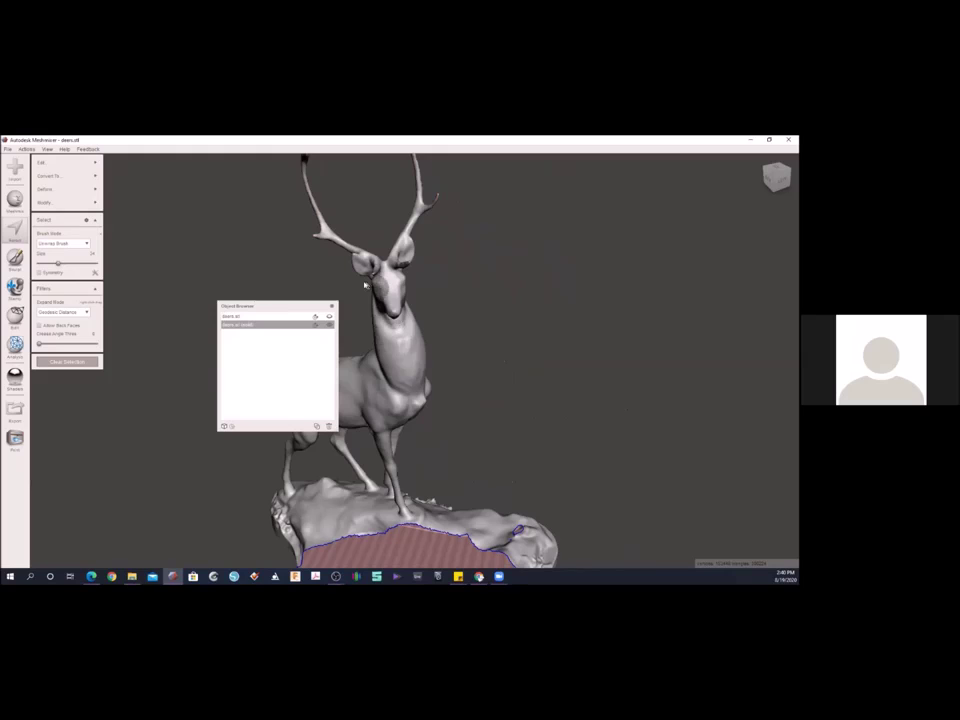
- Select the standing deer's antlers, head and front of the neck again
right_drag(261, 244, 437, 167)
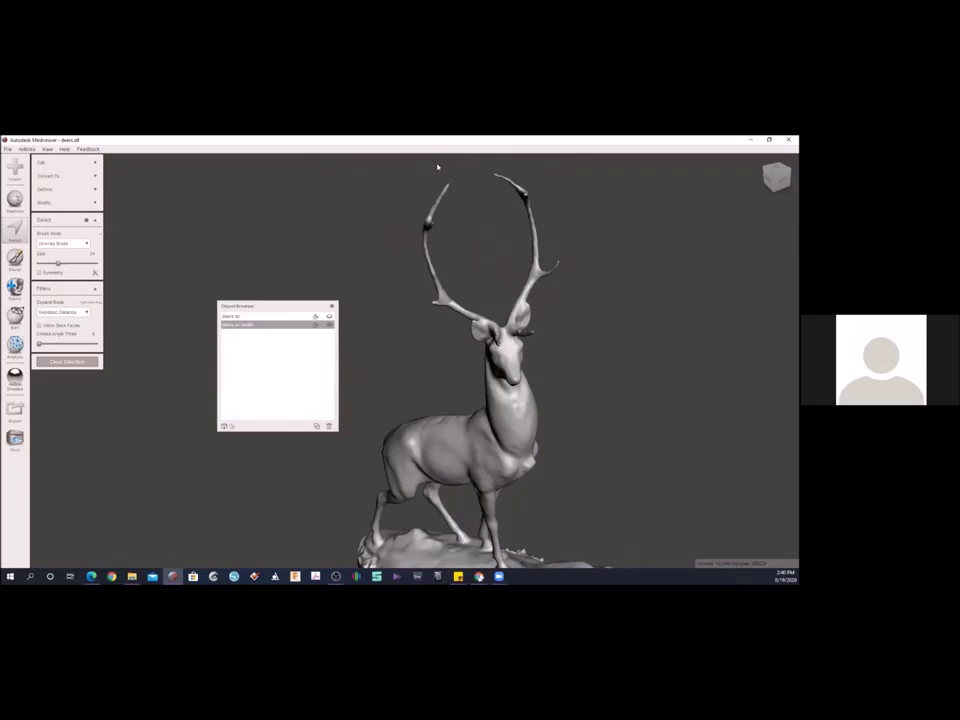
mouse_move(444, 196)
mouse_down()
mouse_move(432, 240)
mouse_move(436, 285)
mouse_move(448, 305)
mouse_move(509, 330)
mouse_move(502, 345)
mouse_move(524, 305)
mouse_move(530, 252)
mouse_move(545, 245)
mouse_move(524, 193)
mouse_up()
mouse_move(478, 356)
mouse_down()
mouse_move(531, 424)
mouse_move(518, 438)
mouse_move(502, 413)
mouse_move(508, 432)
mouse_up()
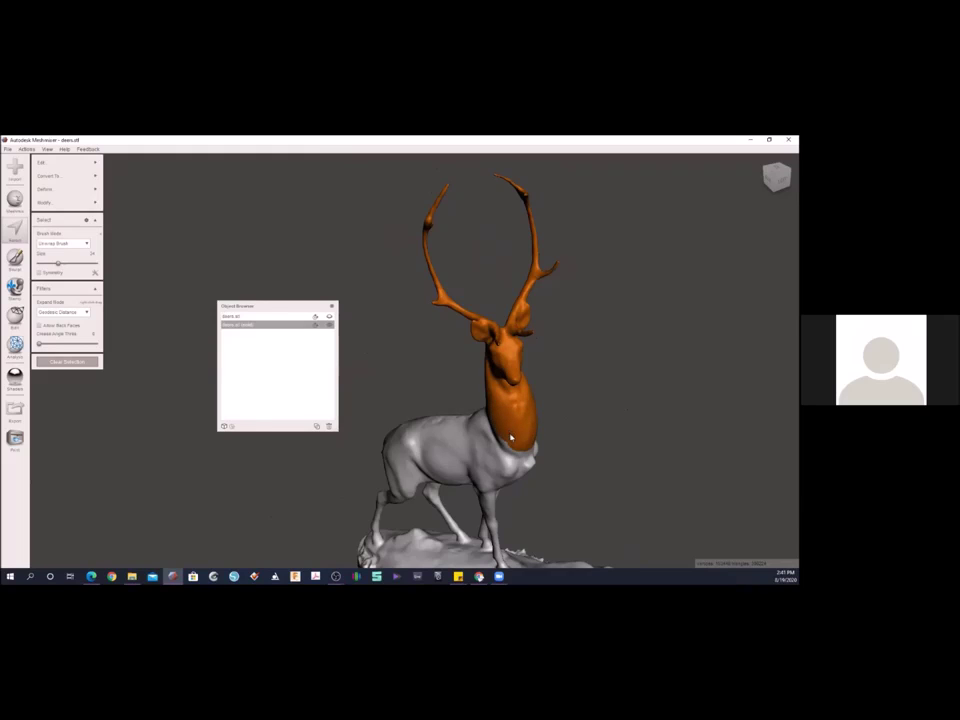
- Brush the sides and back of the standing deer's neck into the selection down to the shoulders
right_drag(567, 366, 415, 352)
mouse_move(422, 522)
mouse_down()
mouse_move(452, 505)
mouse_move(437, 421)
mouse_up()
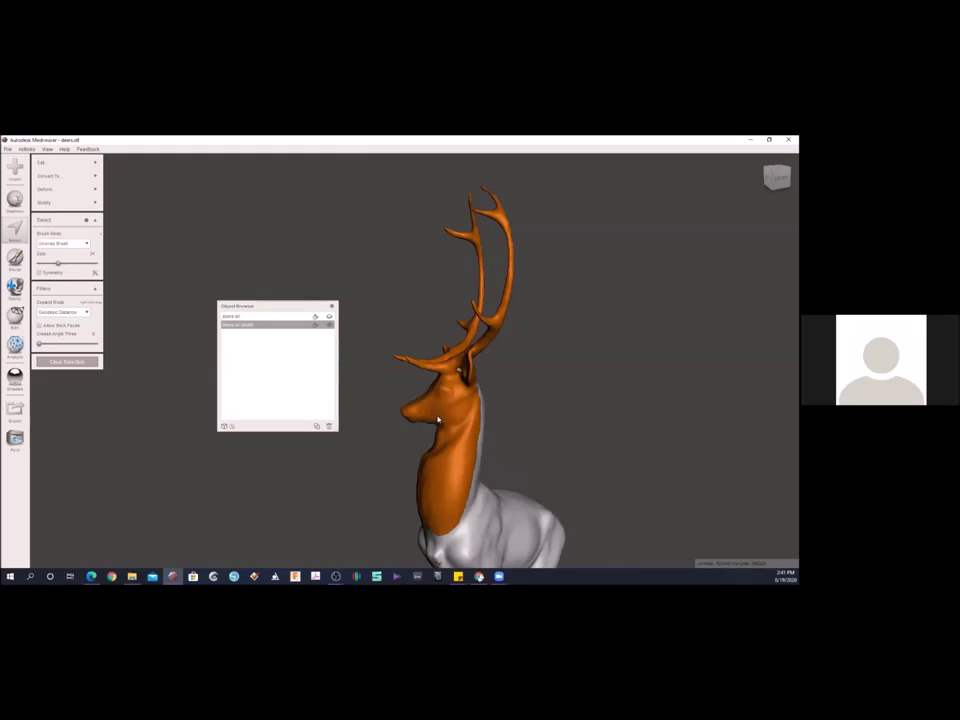
right_drag(516, 407, 600, 320)
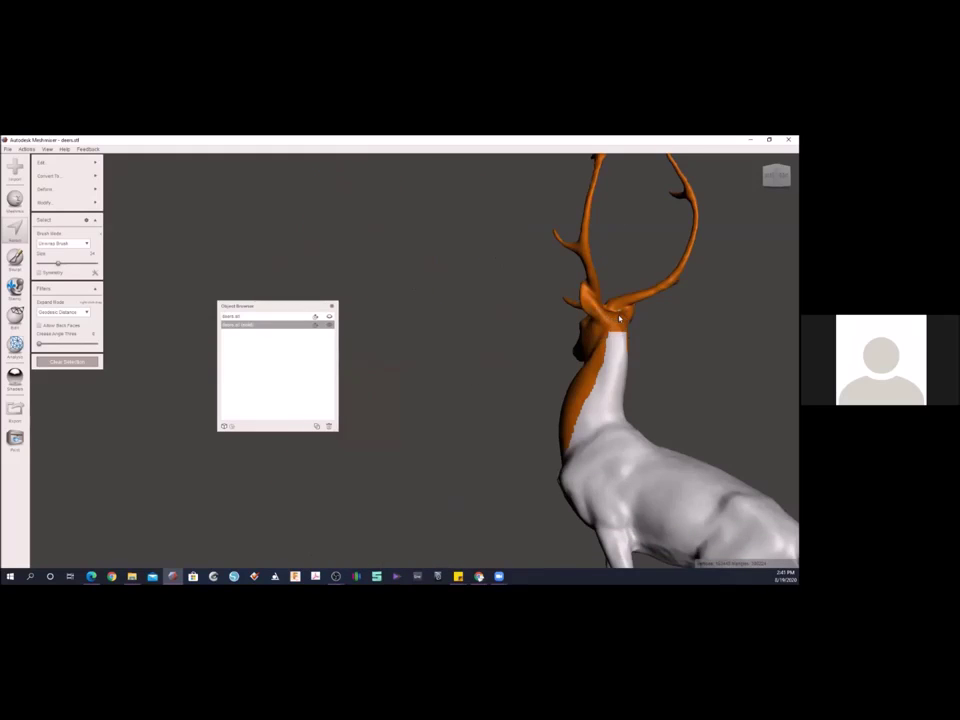
mouse_move(616, 338)
mouse_down()
mouse_move(570, 428)
mouse_move(600, 415)
mouse_move(632, 325)
mouse_up()
right_drag(632, 325, 459, 435)
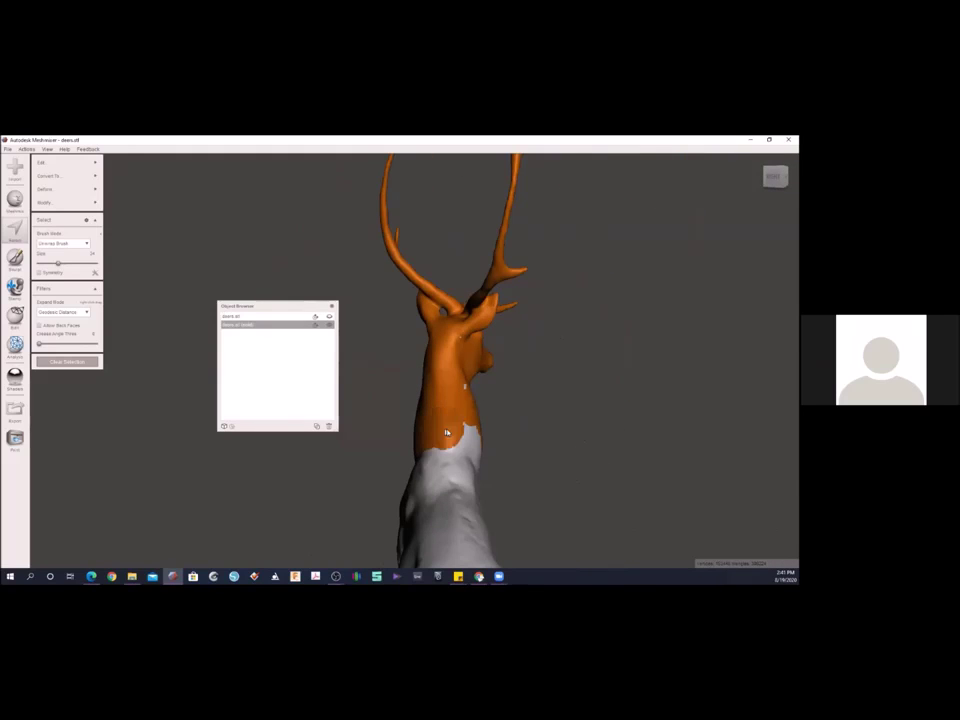
drag(465, 439, 492, 457)
right_drag(543, 355, 505, 403)
- Discard the standing deer's selected antlers, head and neck
mouse_move(93, 188)
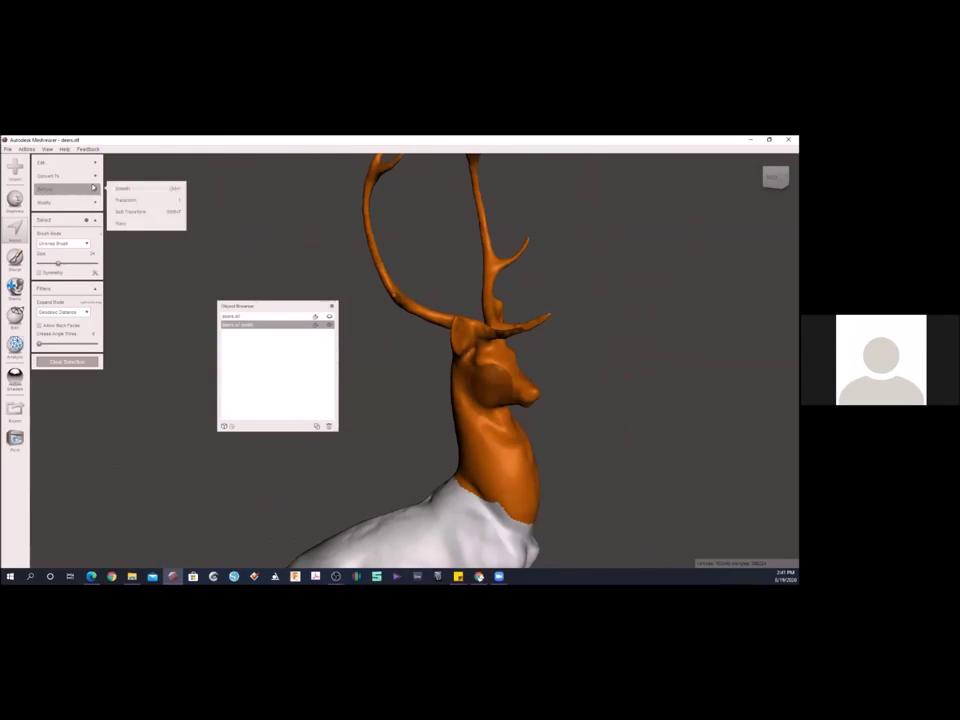
mouse_move(92, 162)
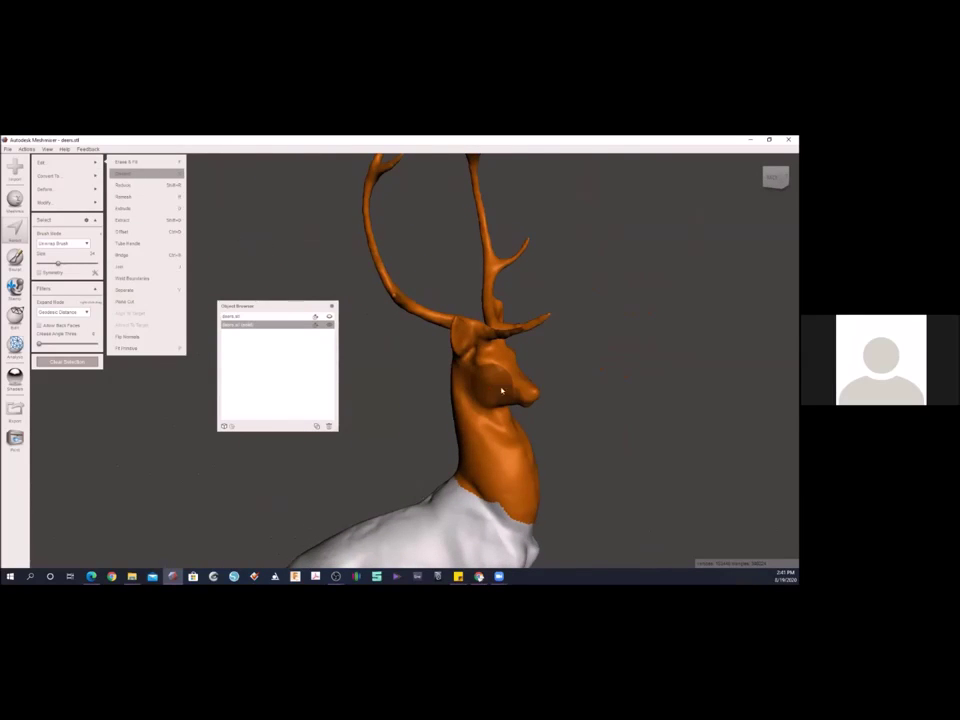
key(x)
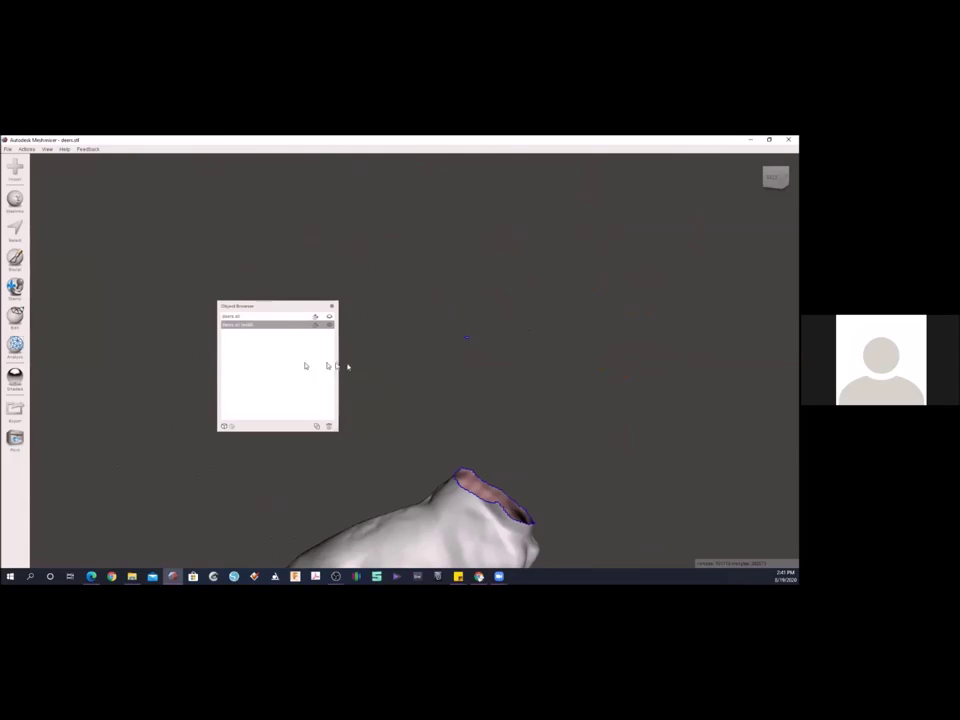
right_drag(481, 462, 522, 376)
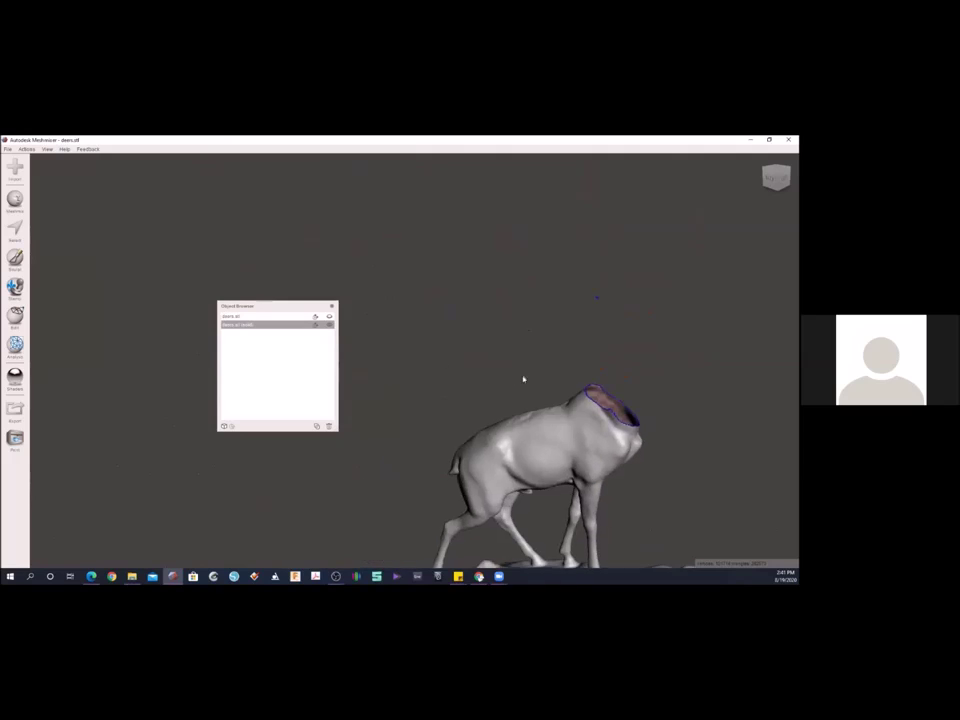
- Separate the model's shells and delete the stray shell 2 object
click(15, 316)
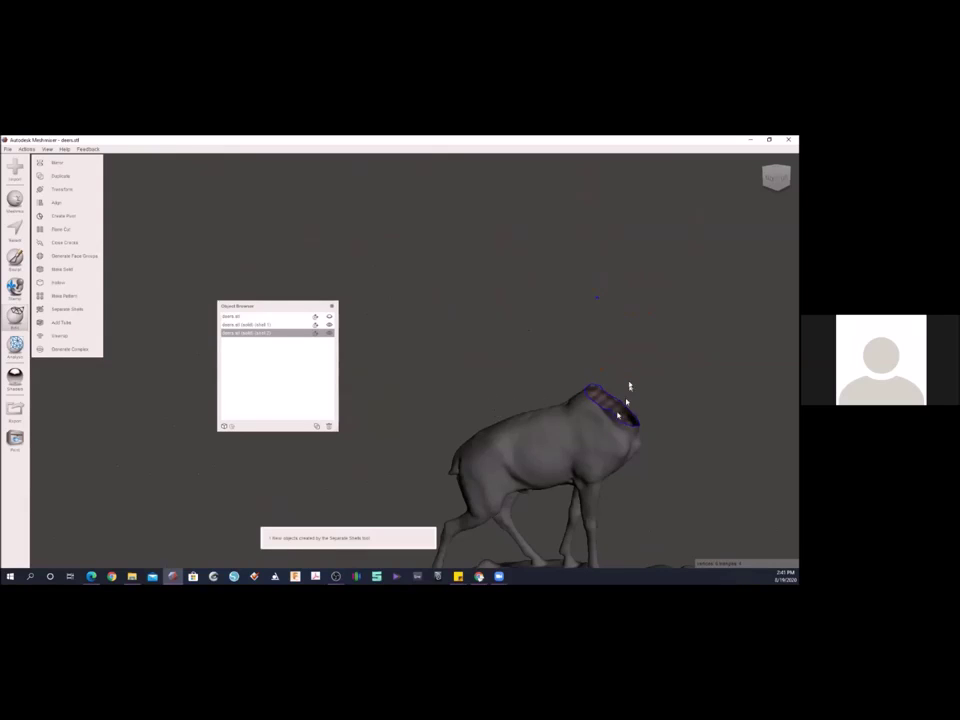
right_drag(573, 345, 480, 384)
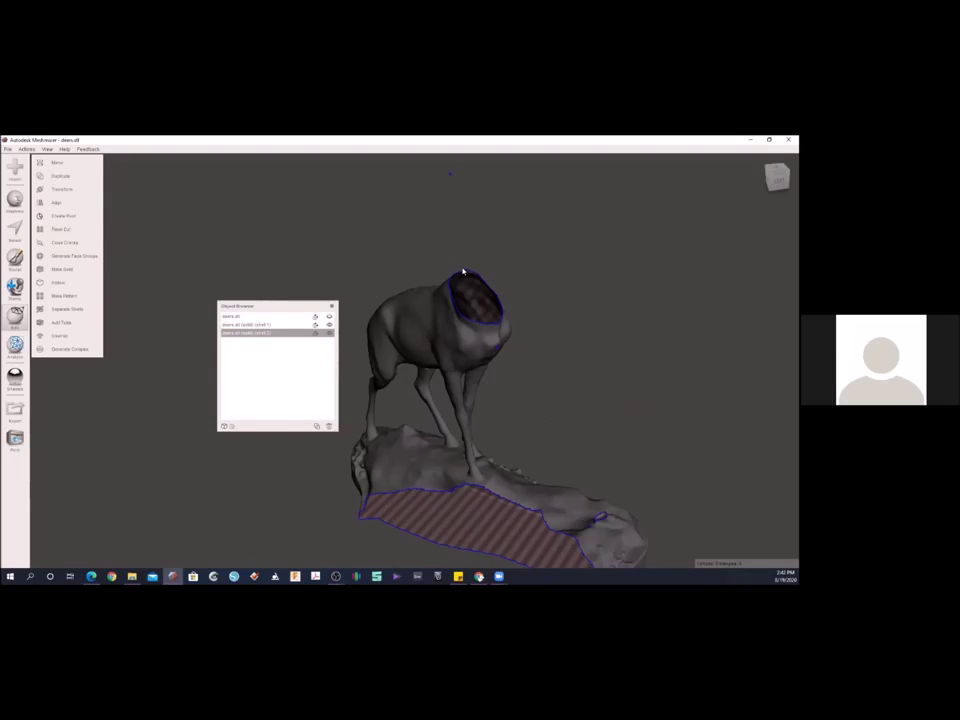
click(242, 325)
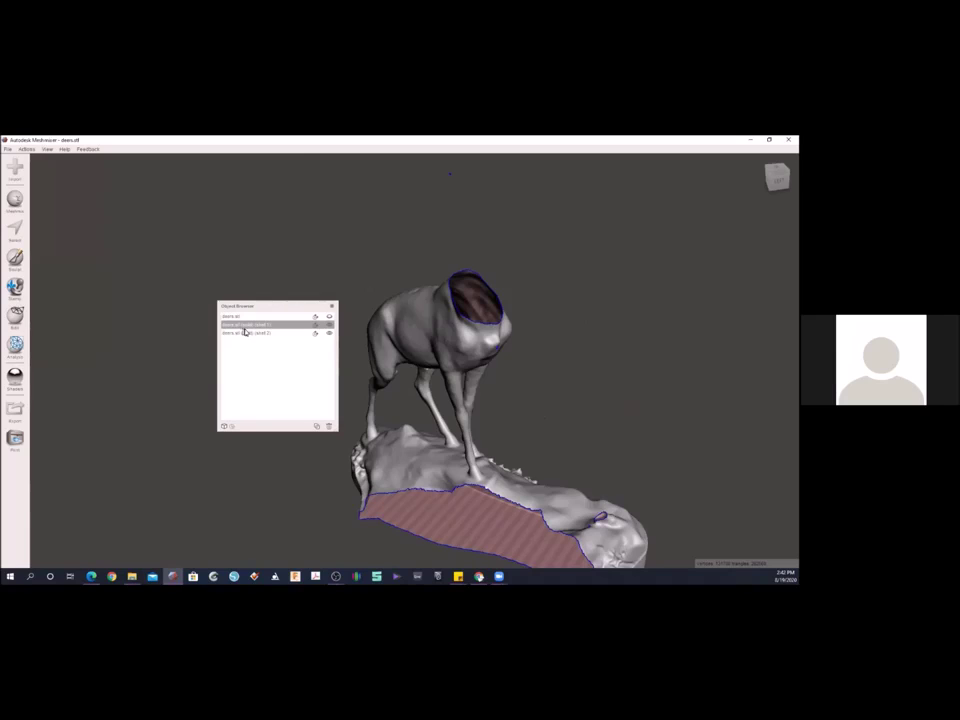
click(250, 333)
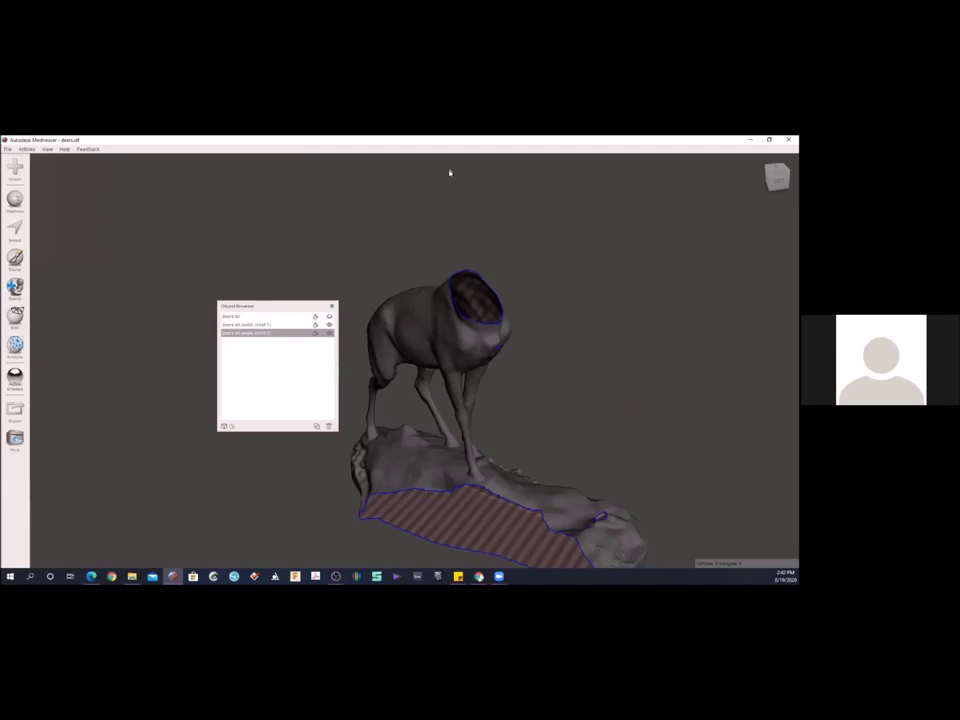
click(330, 427)
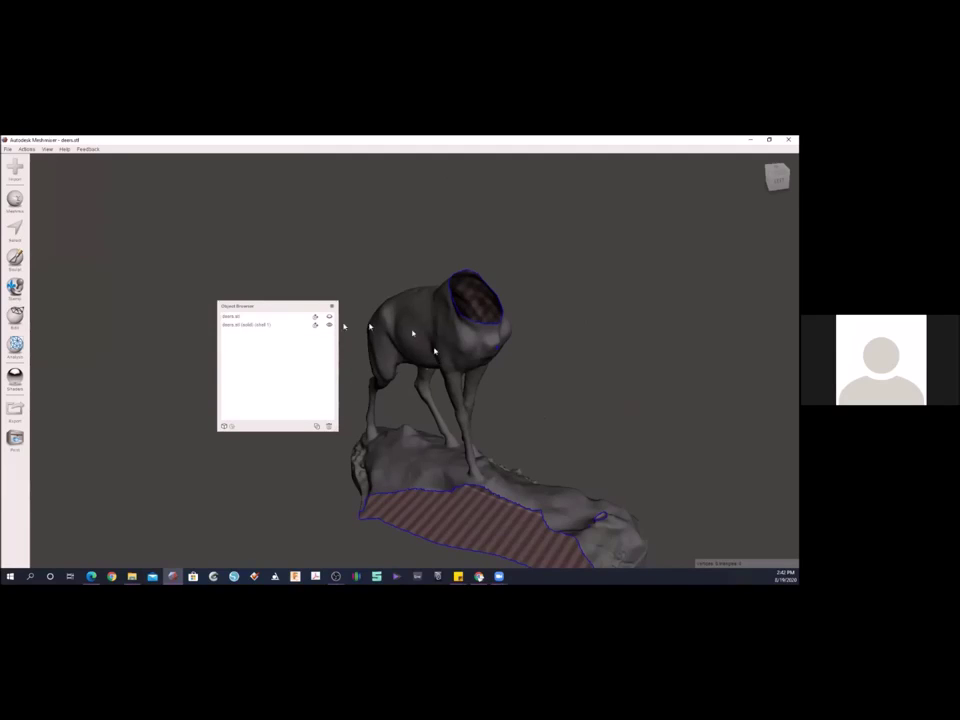
- Run Make Solid on the headless deer shell and recompute it with the Accurate solid type
click(256, 326)
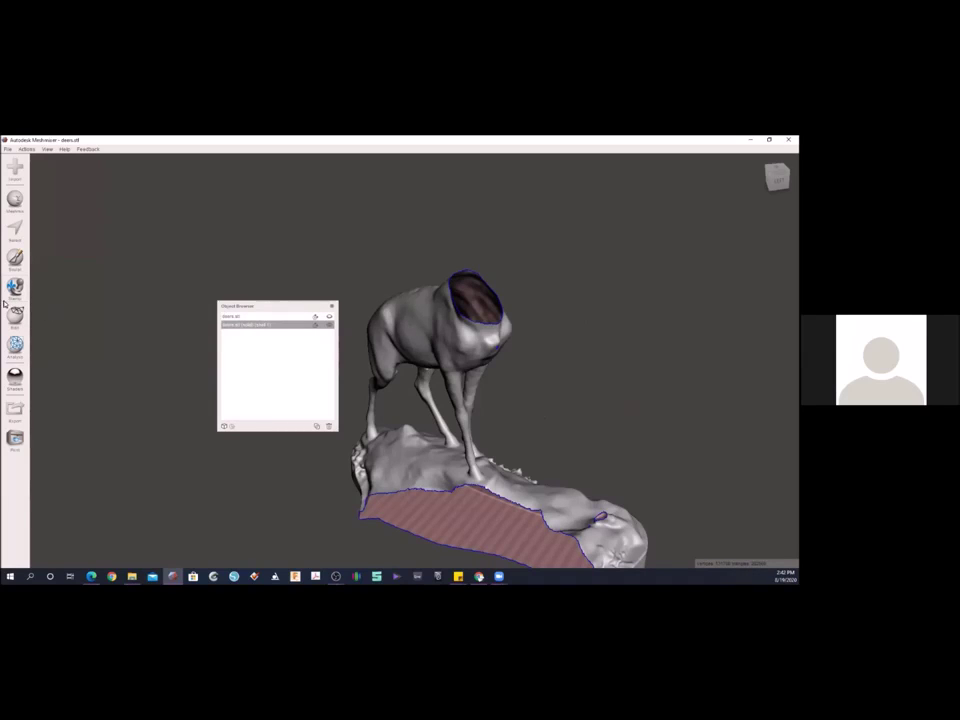
click(17, 328)
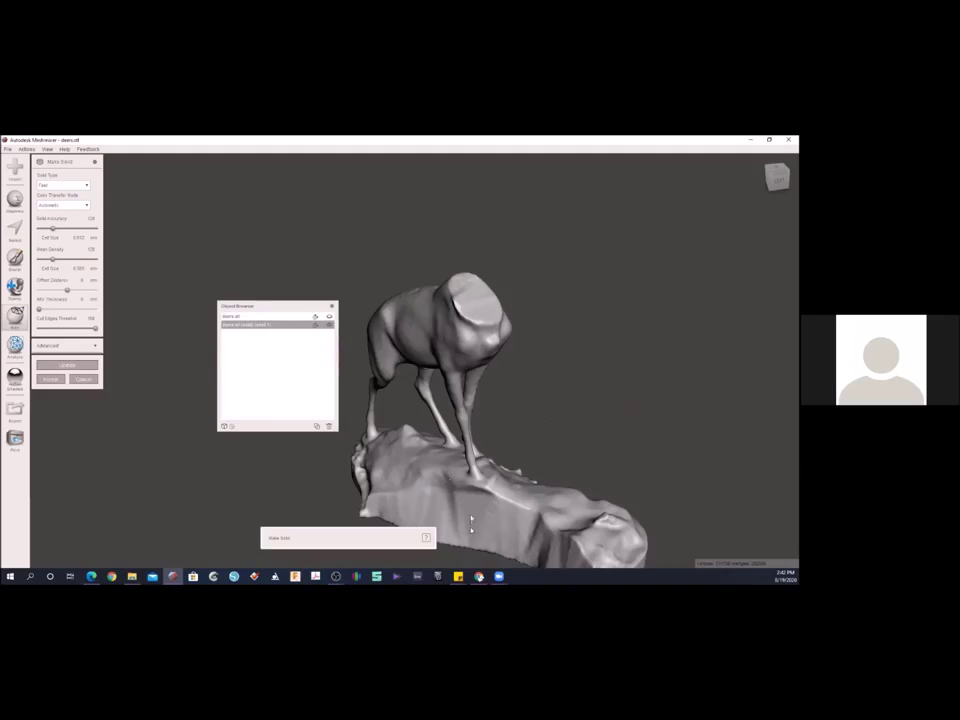
right_drag(543, 425, 557, 366)
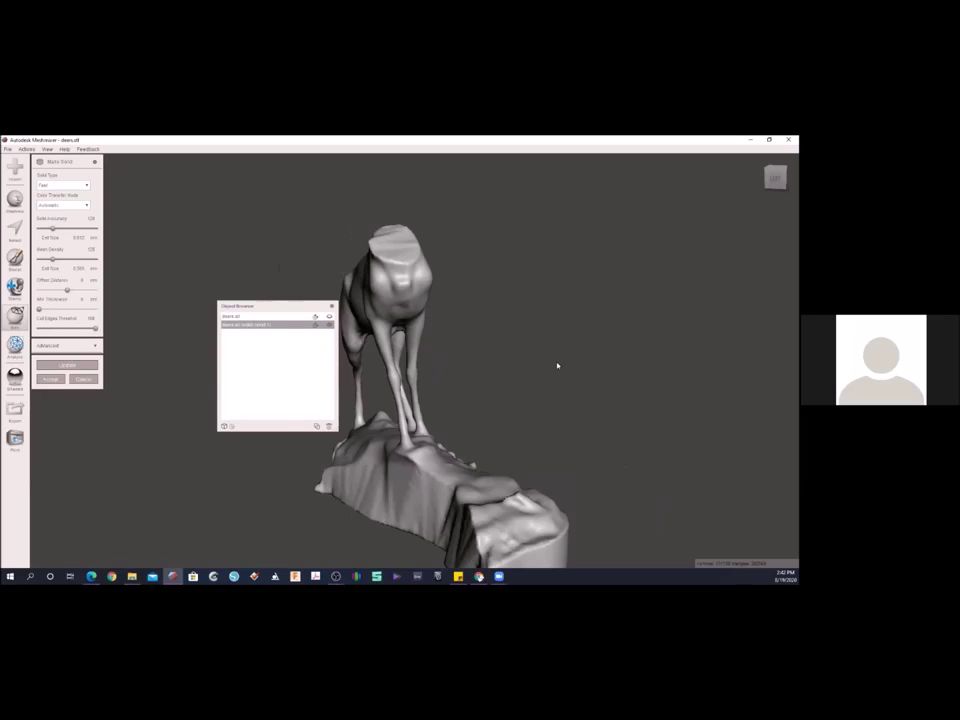
right_drag(531, 344, 472, 503)
scroll(490, 445, up, 6)
click(62, 185)
click(55, 203)
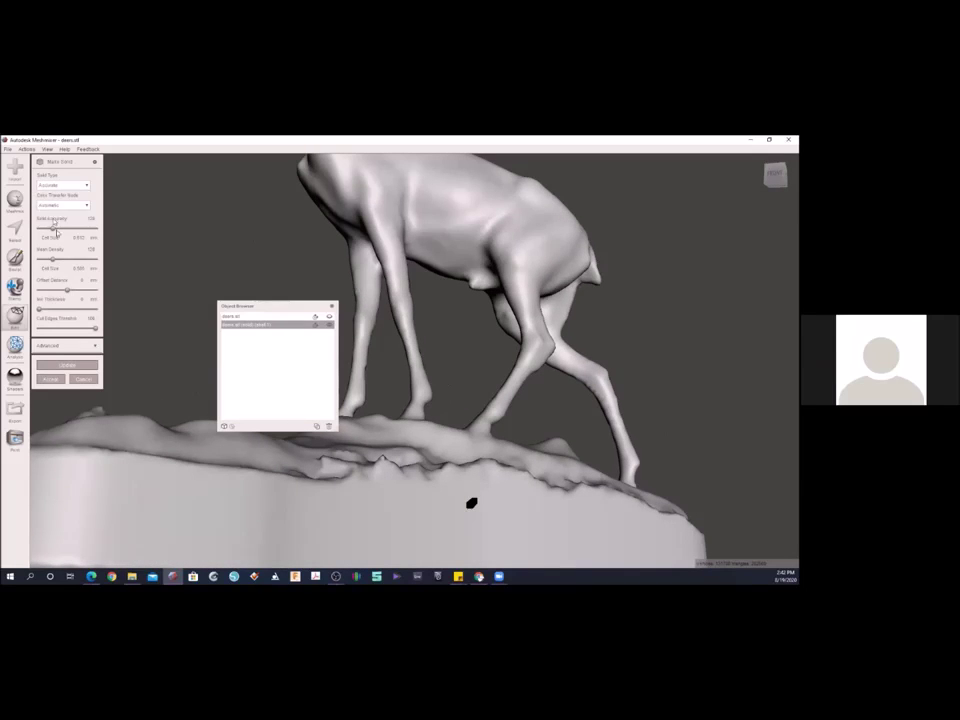
click(68, 365)
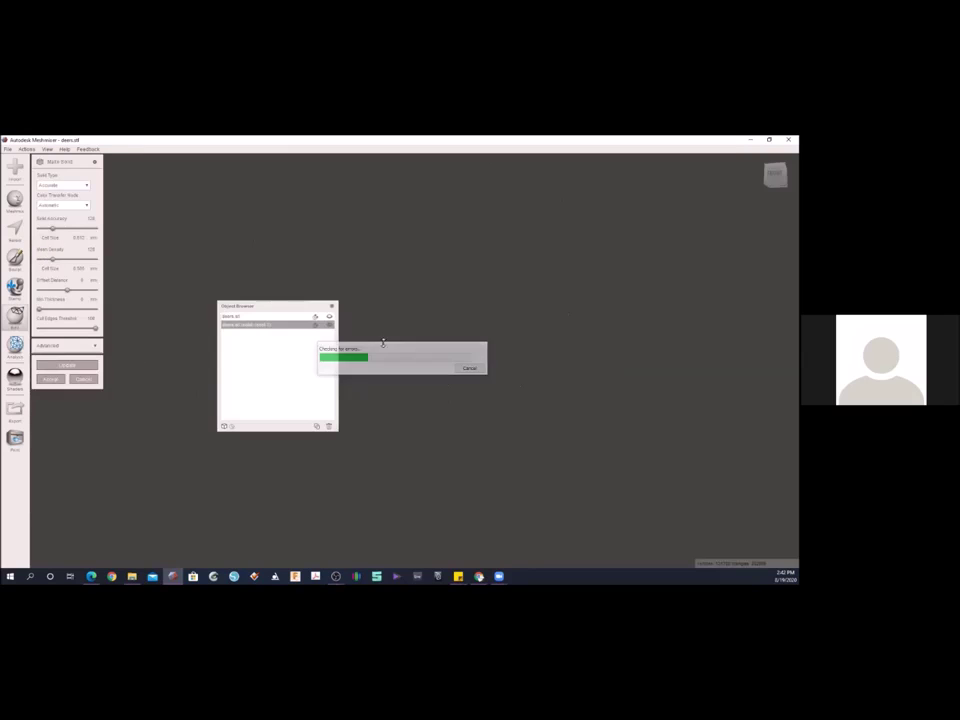
- Raise the solid accuracy and mesh density of the deer, recompute the solid and accept it
scroll(422, 304, down, 10)
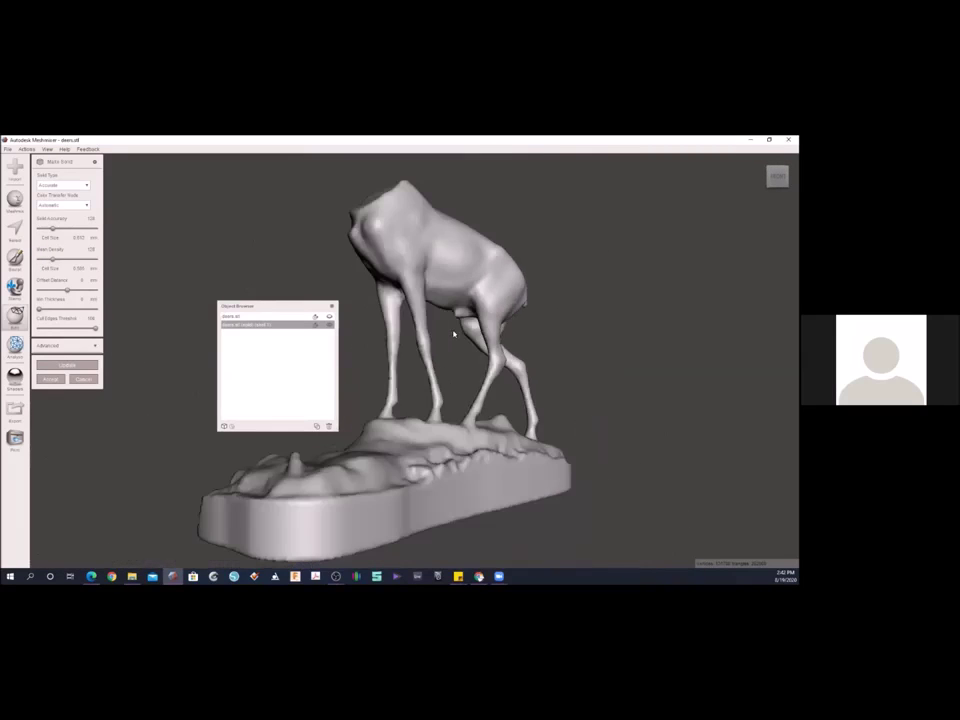
right_drag(340, 238, 393, 235)
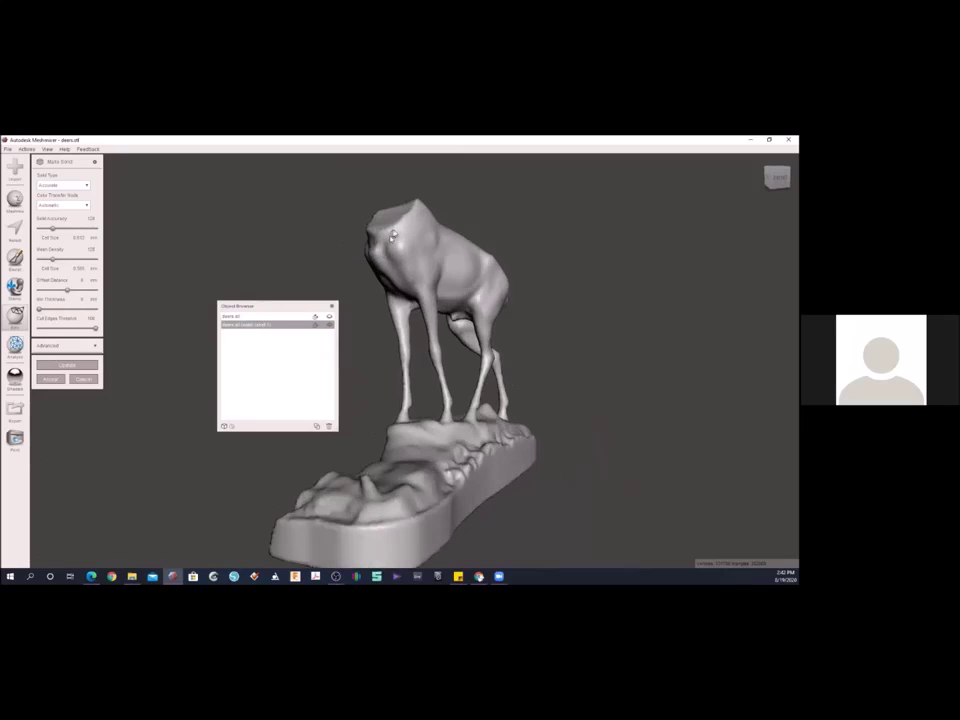
right_drag(388, 190, 441, 506)
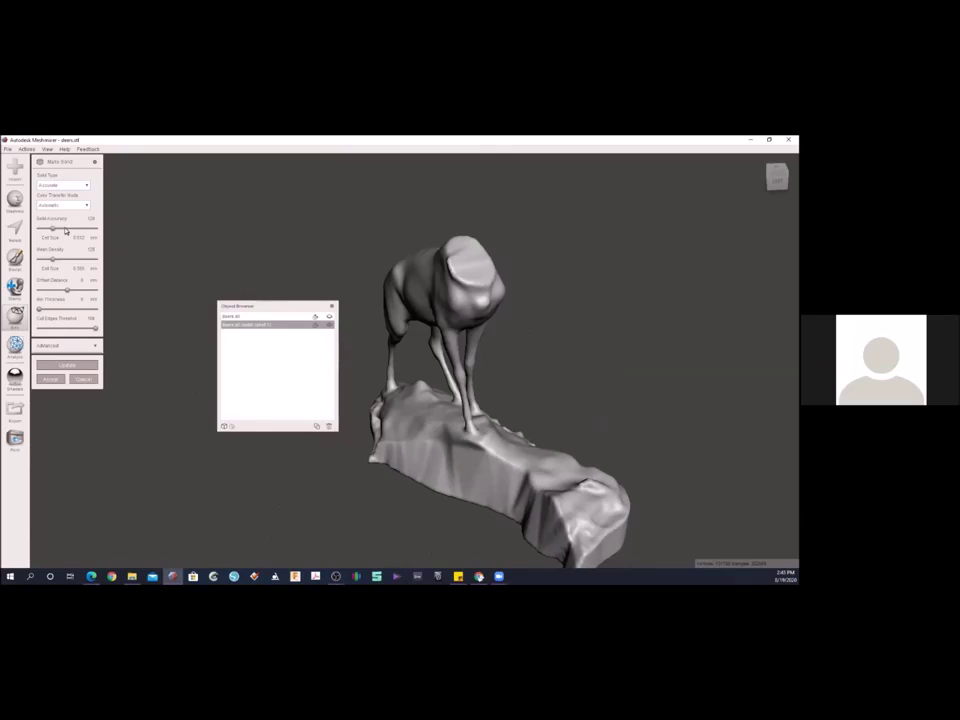
click(67, 367)
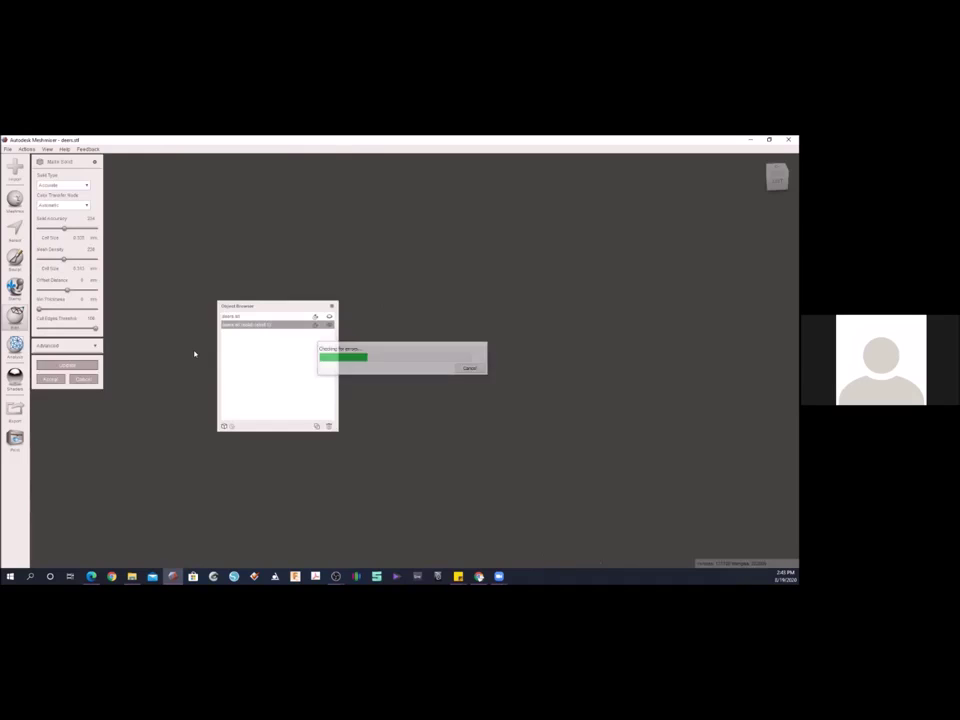
right_drag(539, 366, 512, 355)
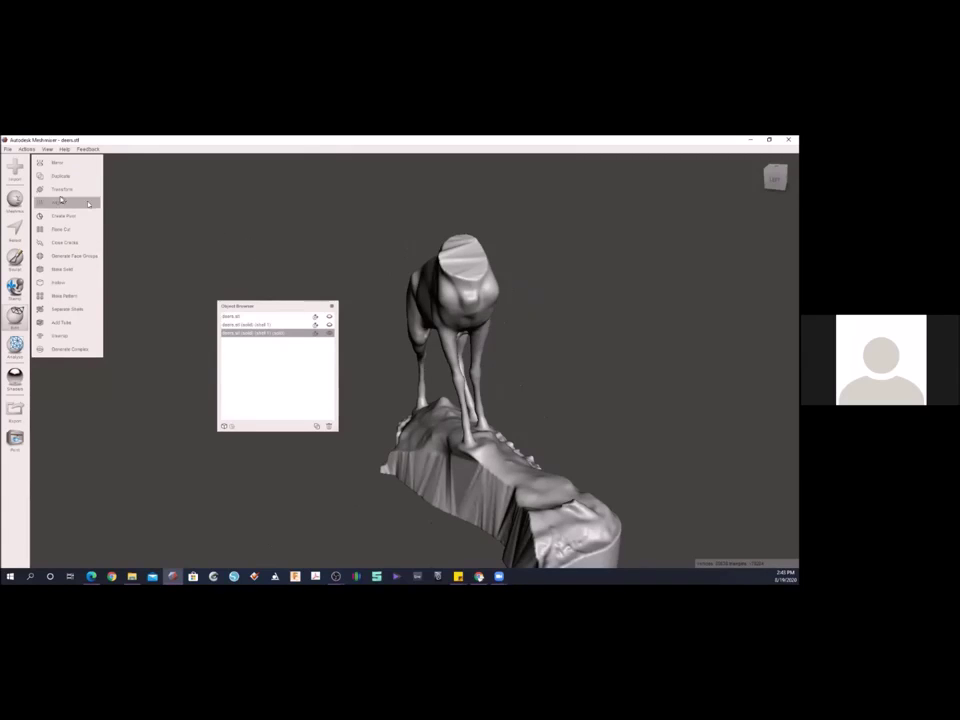
right_drag(382, 324, 517, 333)
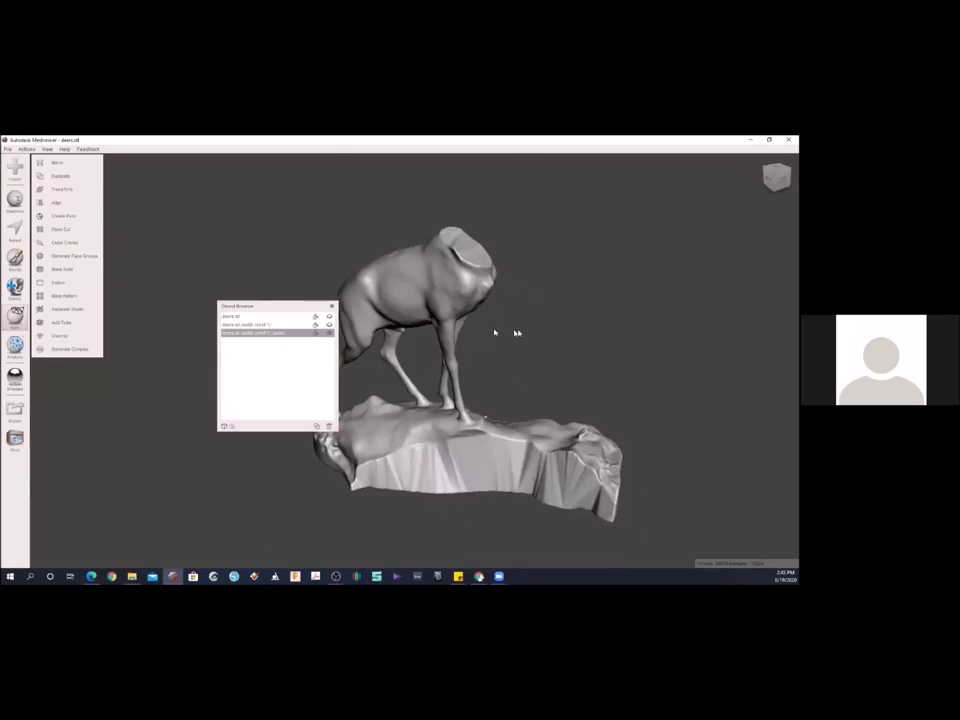
right_drag(467, 463, 490, 466)
right_drag(424, 472, 455, 463)
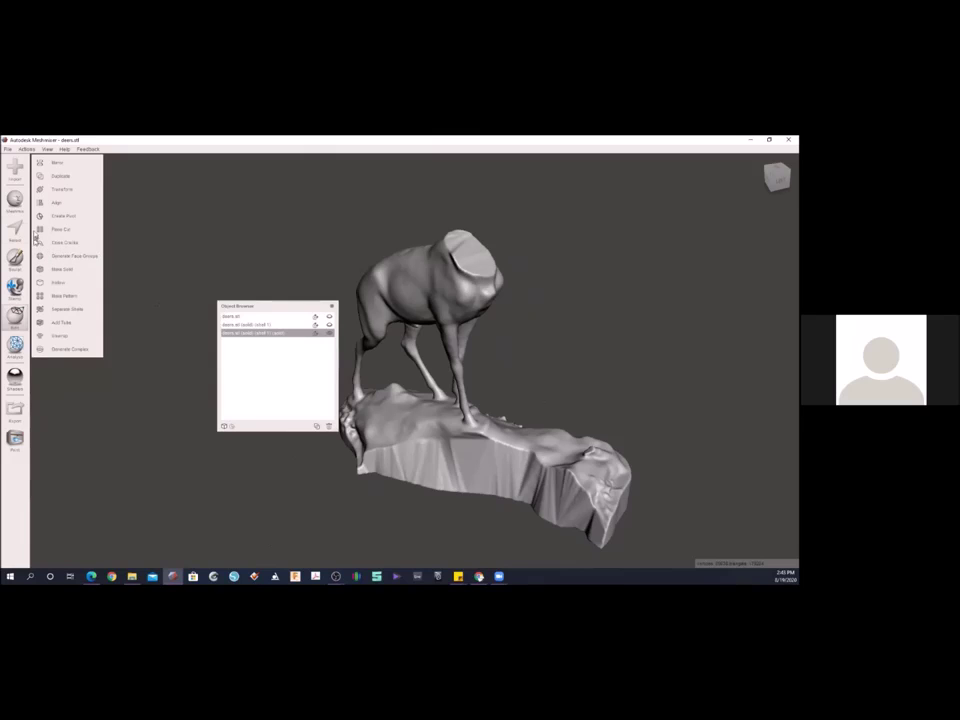
- Append the DavidStatue mesh to the deer scene and let its distant position be repaired automatically
click(13, 172)
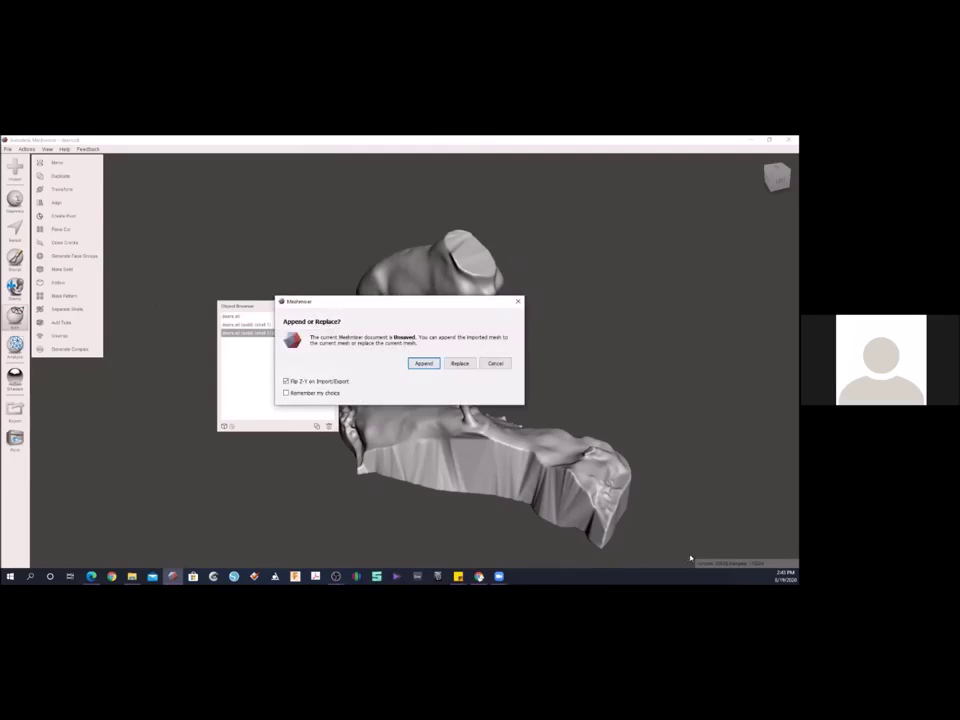
click(424, 364)
click(14, 171)
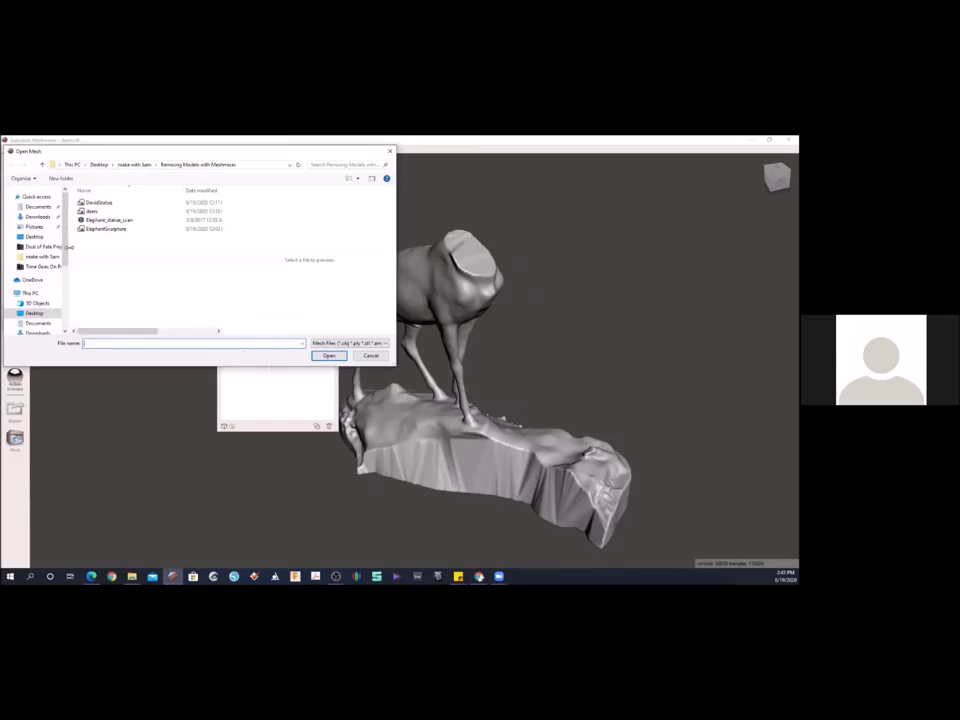
click(99, 202)
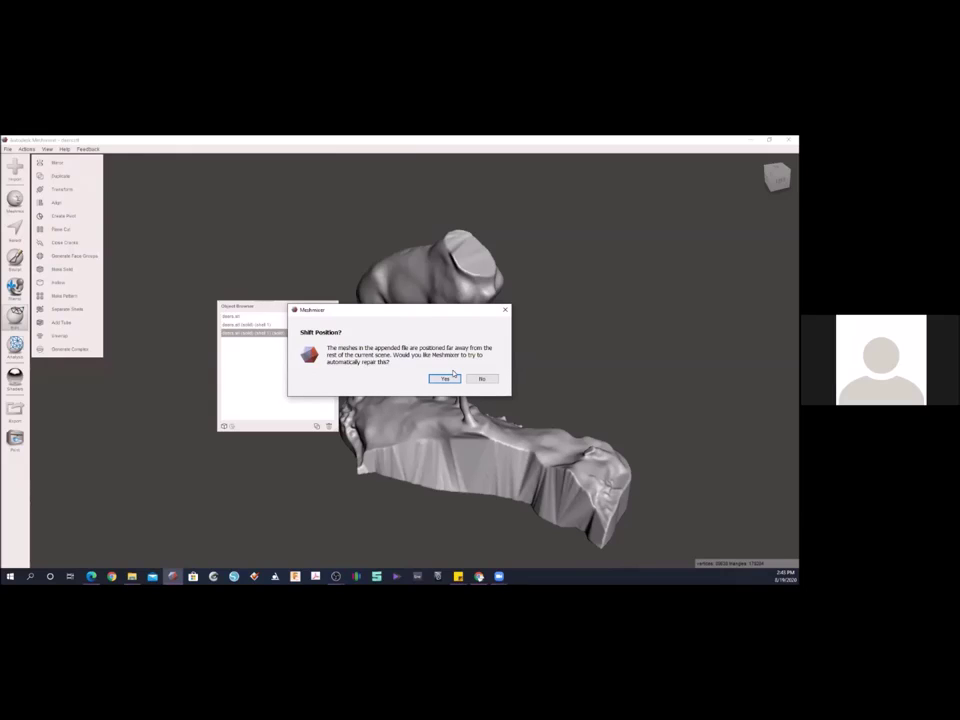
click(446, 378)
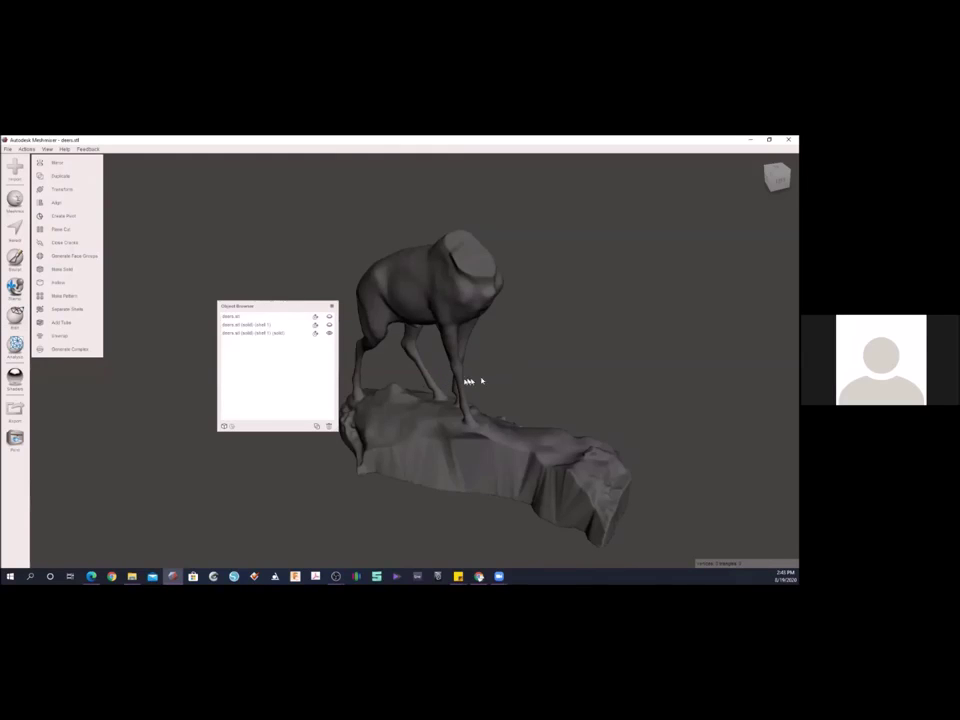
- Show the ground grid beneath the David statue and the deer
right_drag(420, 390, 448, 379)
scroll(447, 380, down, 15)
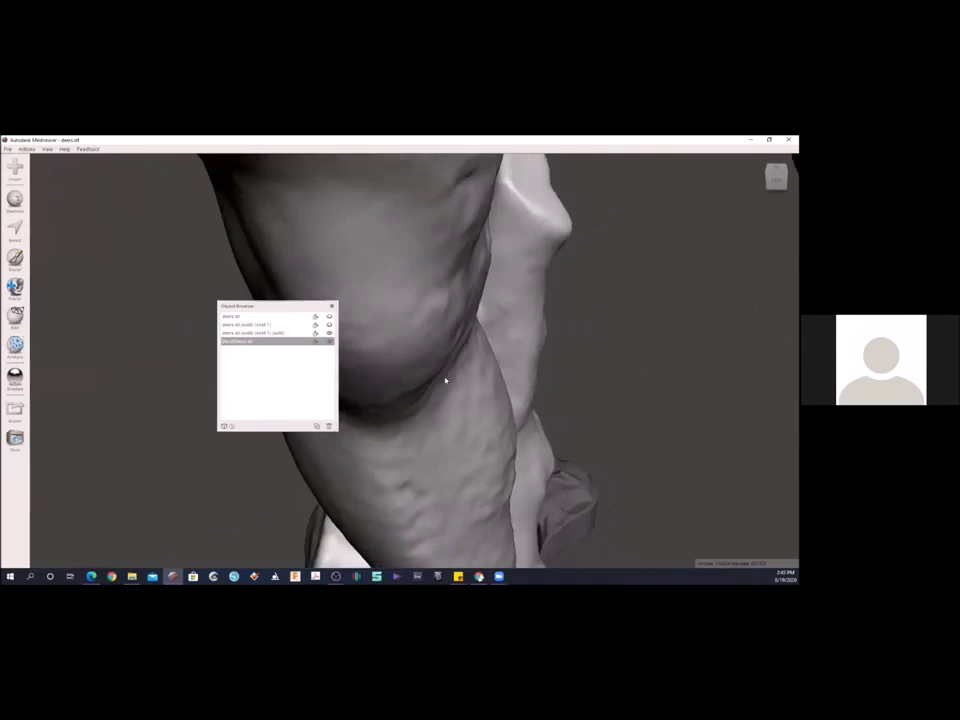
right_drag(550, 382, 462, 413)
middle_drag(395, 313, 435, 391)
right_drag(397, 386, 466, 399)
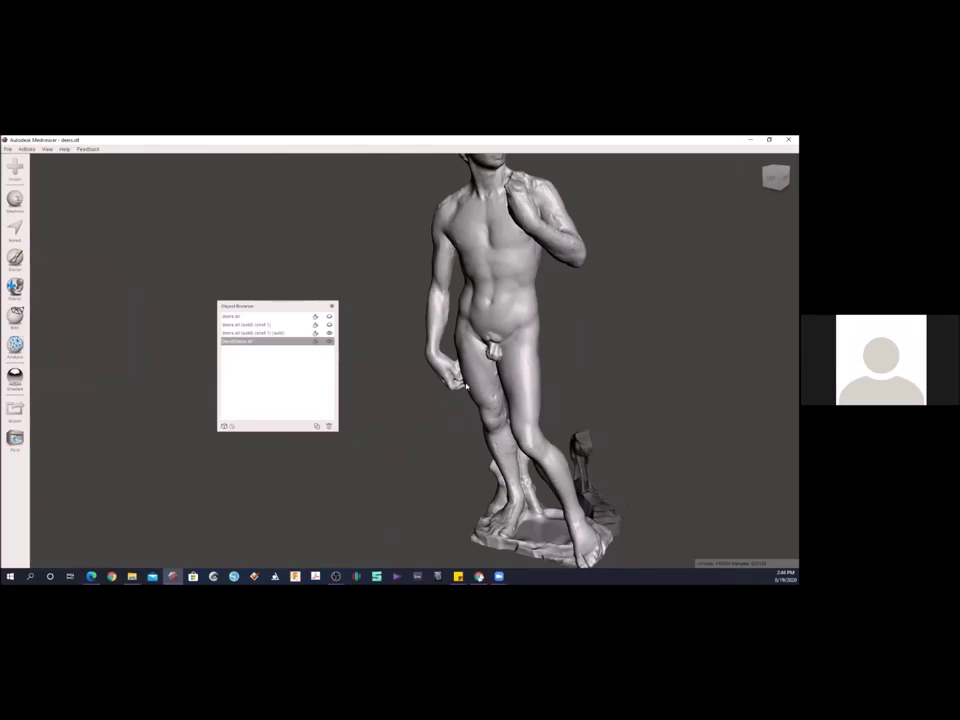
right_drag(490, 373, 441, 343)
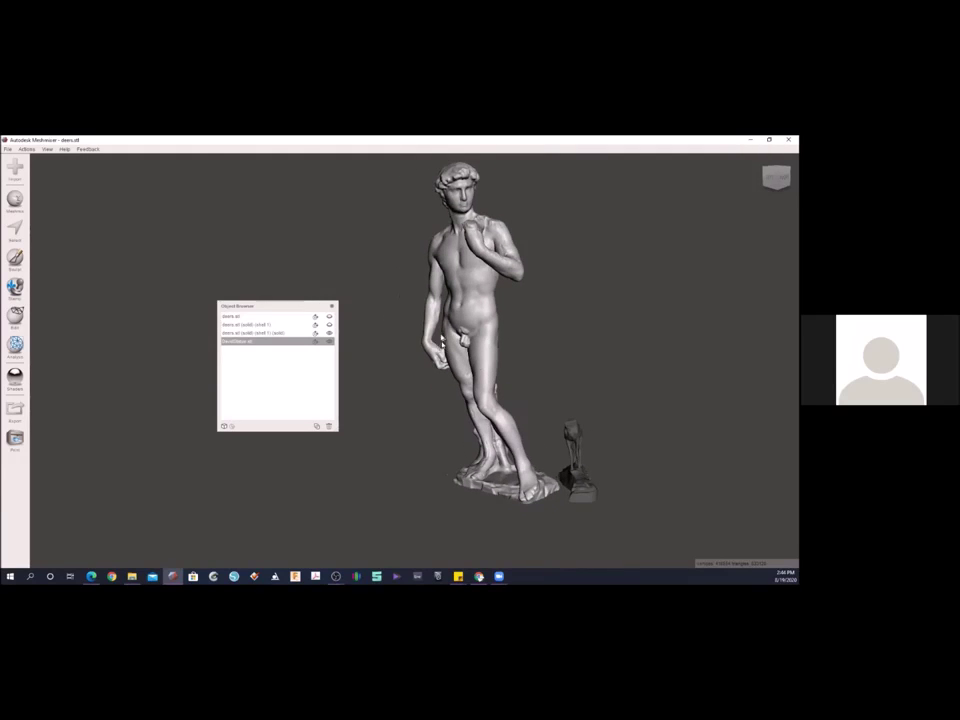
right_drag(446, 337, 463, 355)
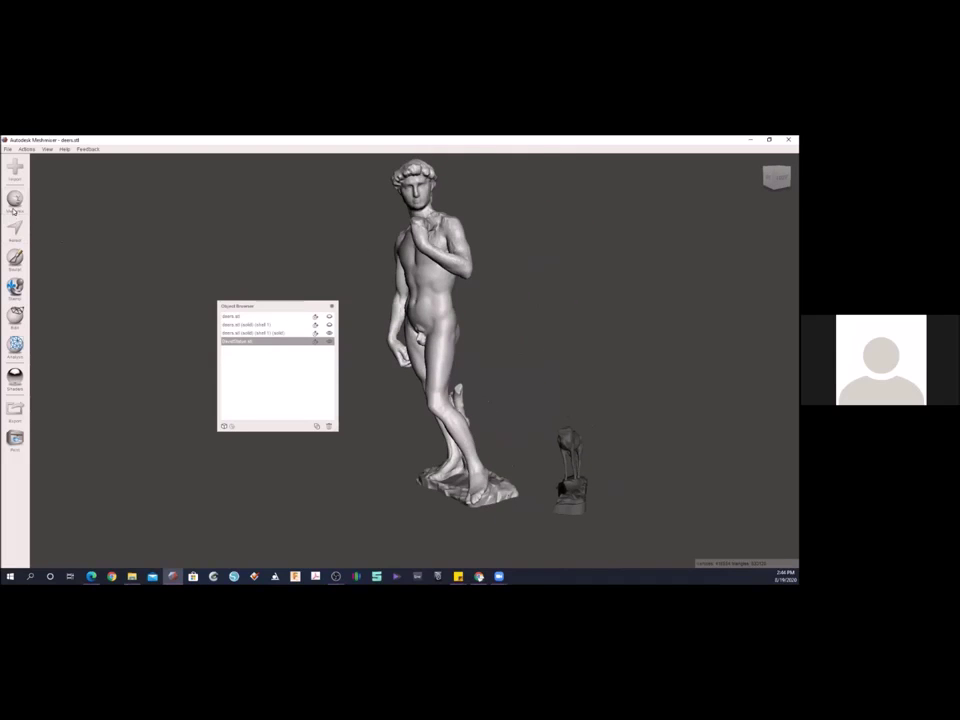
click(47, 149)
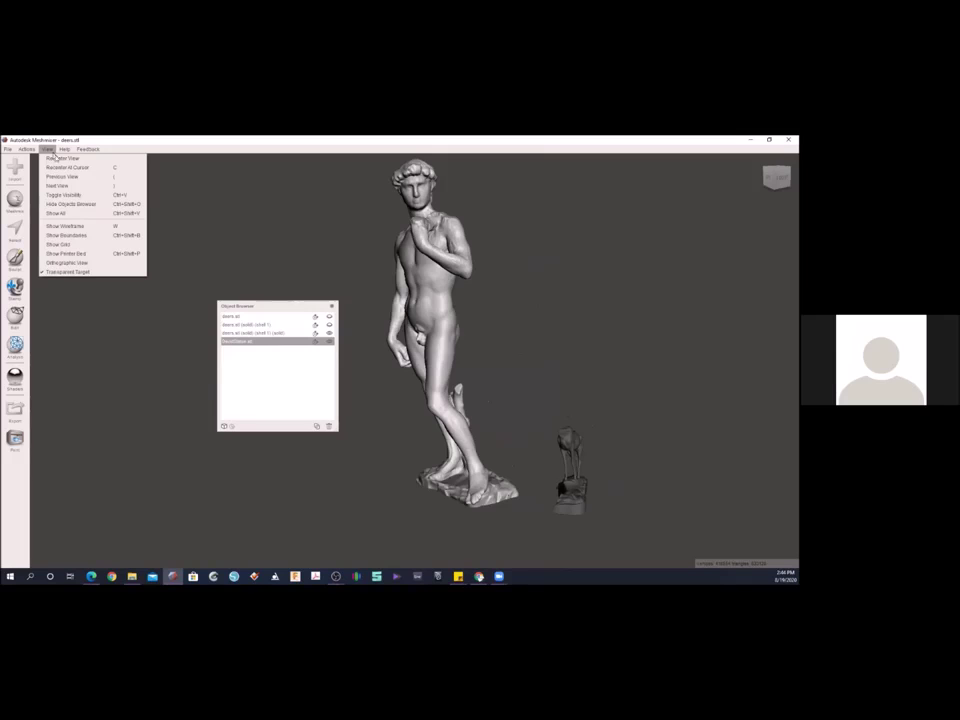
click(80, 230)
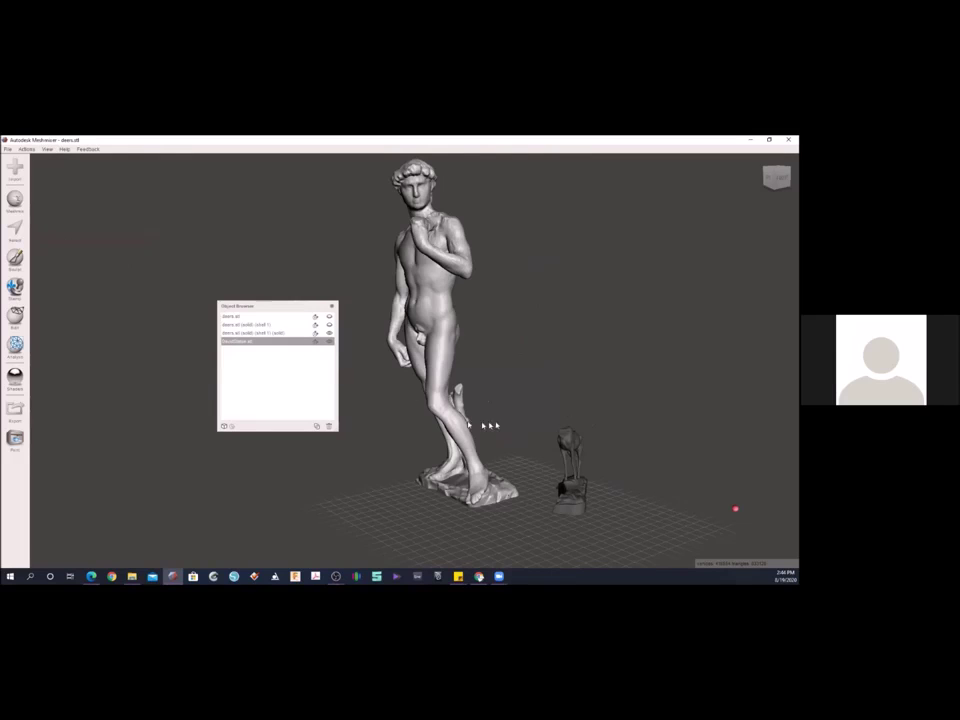
right_drag(609, 426, 625, 513)
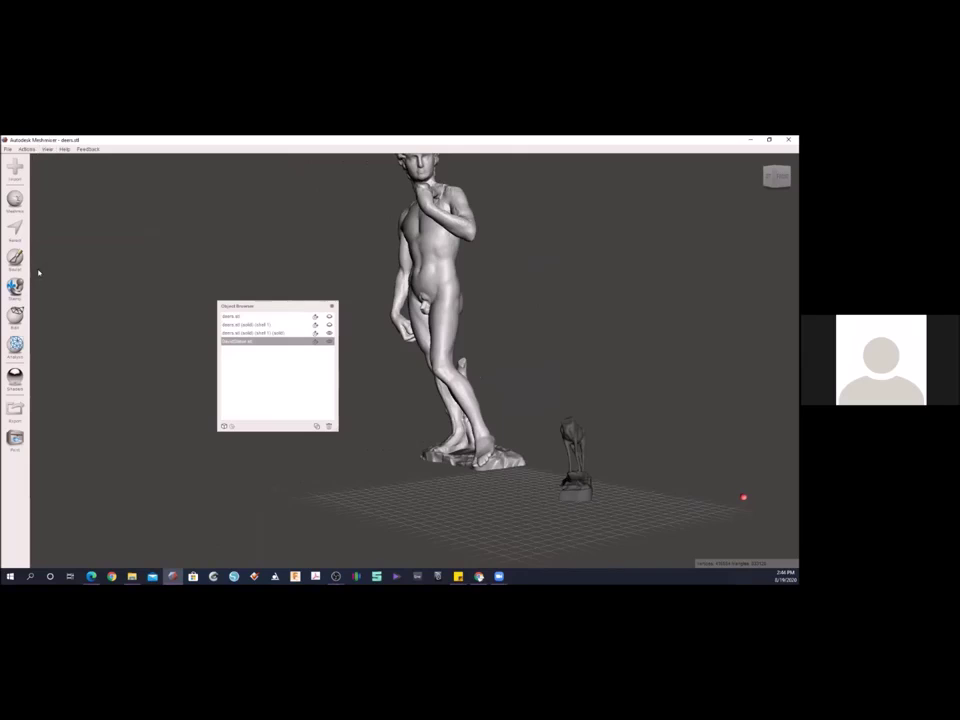
- Align the David statue's base point to the world origin with Y up, and start Transform on it
click(15, 313)
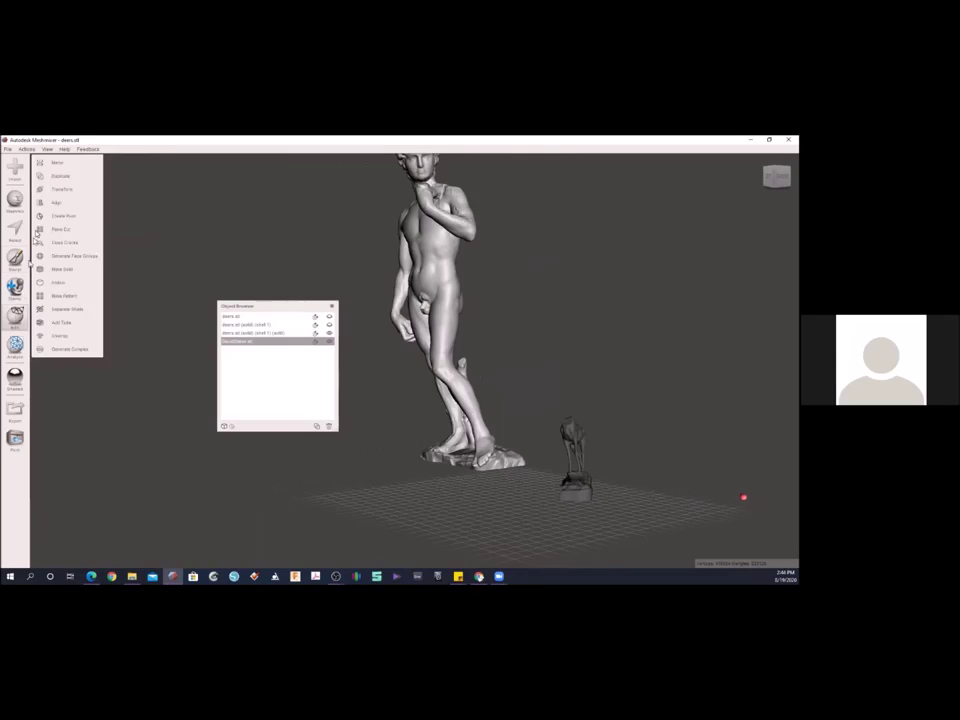
click(46, 203)
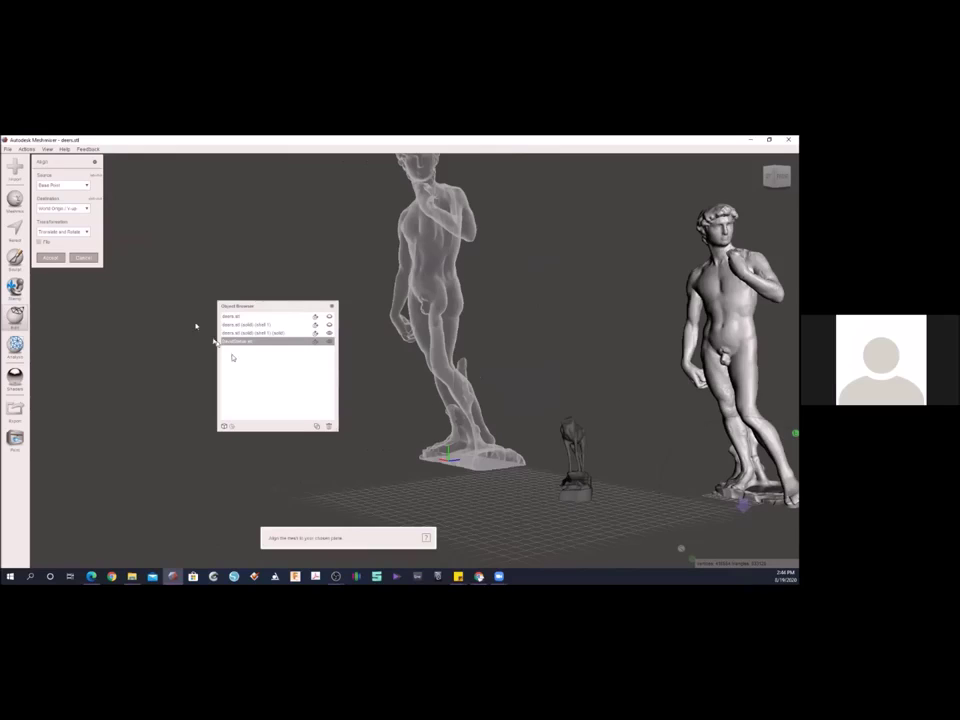
click(74, 257)
right_drag(598, 351, 561, 338)
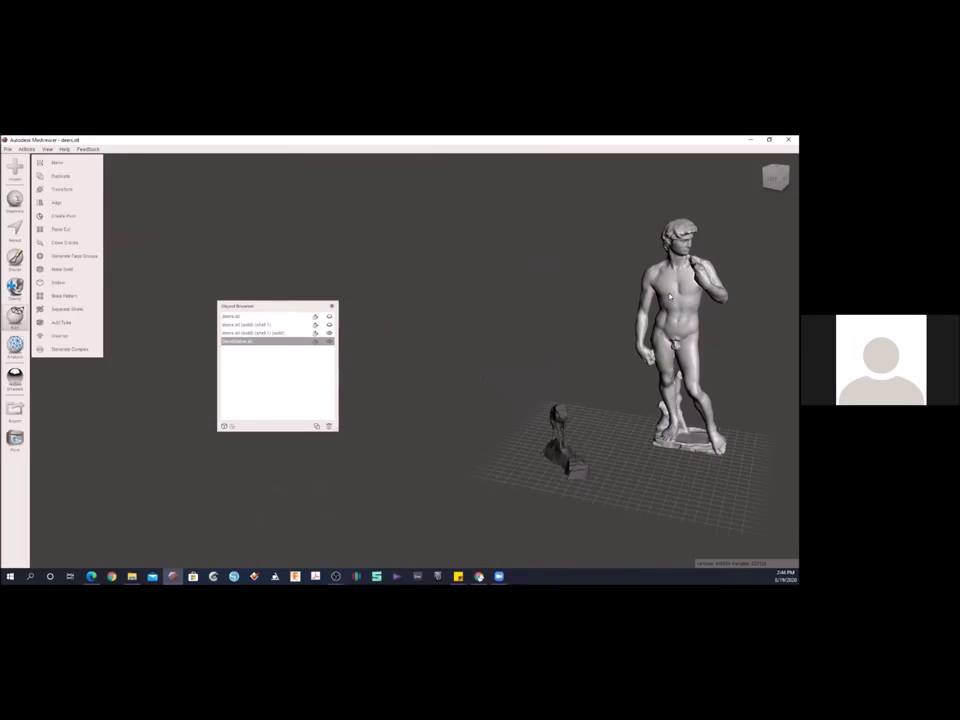
click(62, 189)
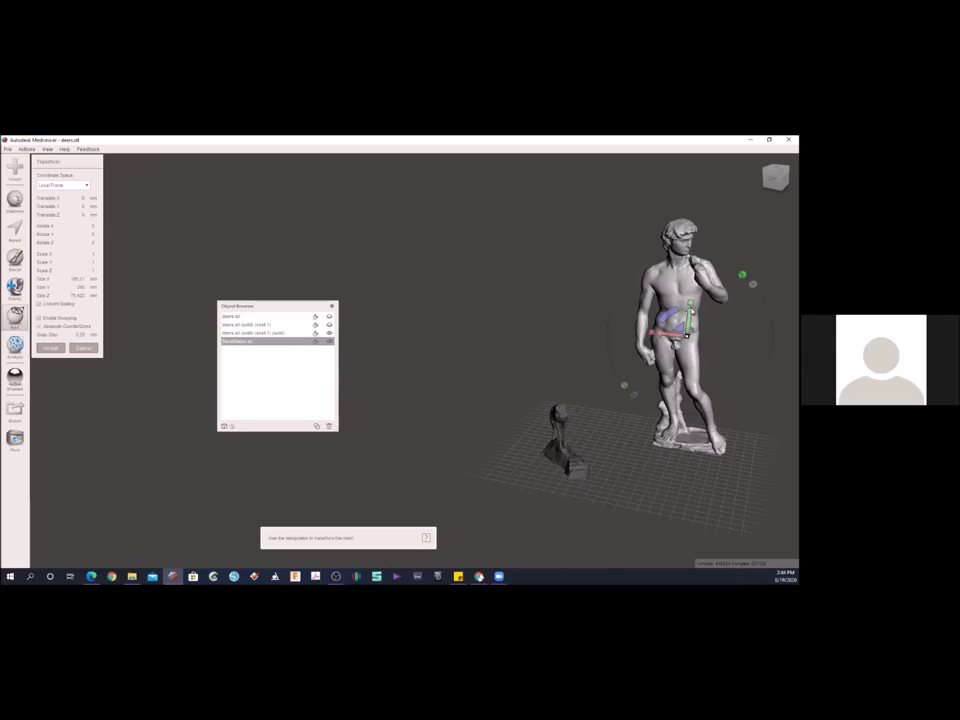
right_drag(690, 308, 705, 329)
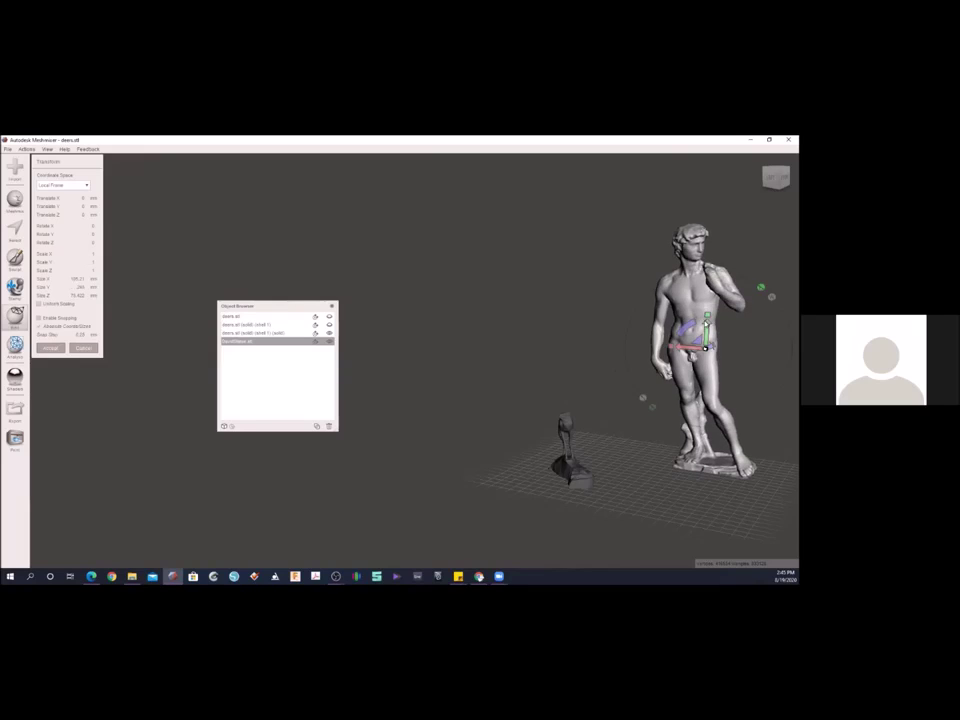
drag(708, 317, 706, 322)
key(ctrl+z)
drag(708, 317, 707, 323)
key(ctrl+z)
- Scale the David statue down uniformly to roughly a third of its size and move it close to the deer
right_drag(709, 320, 710, 322)
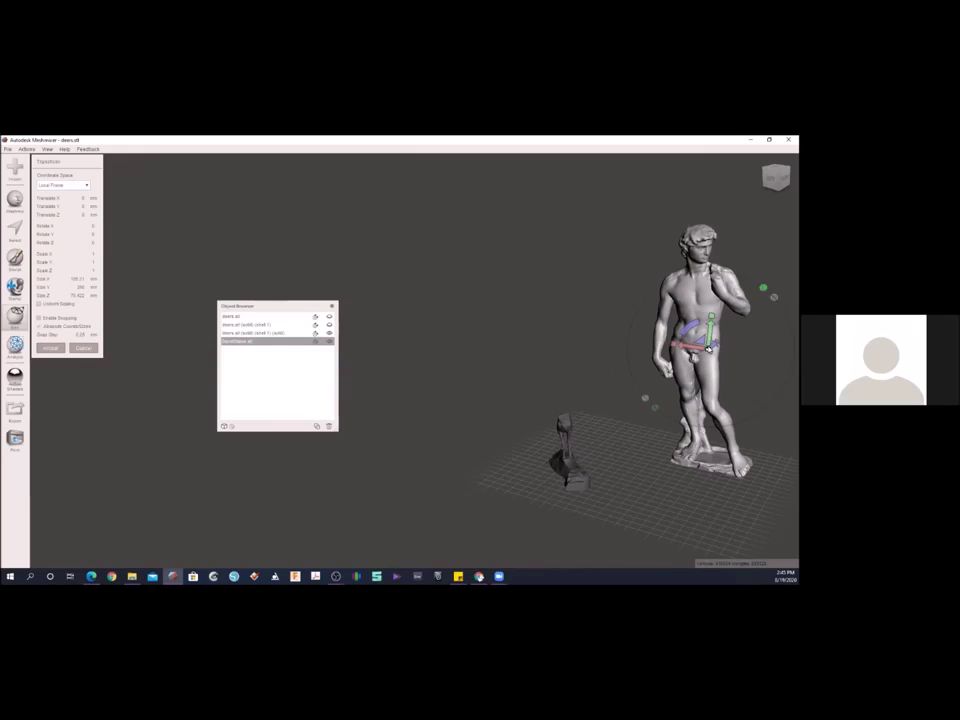
drag(709, 350, 625, 394)
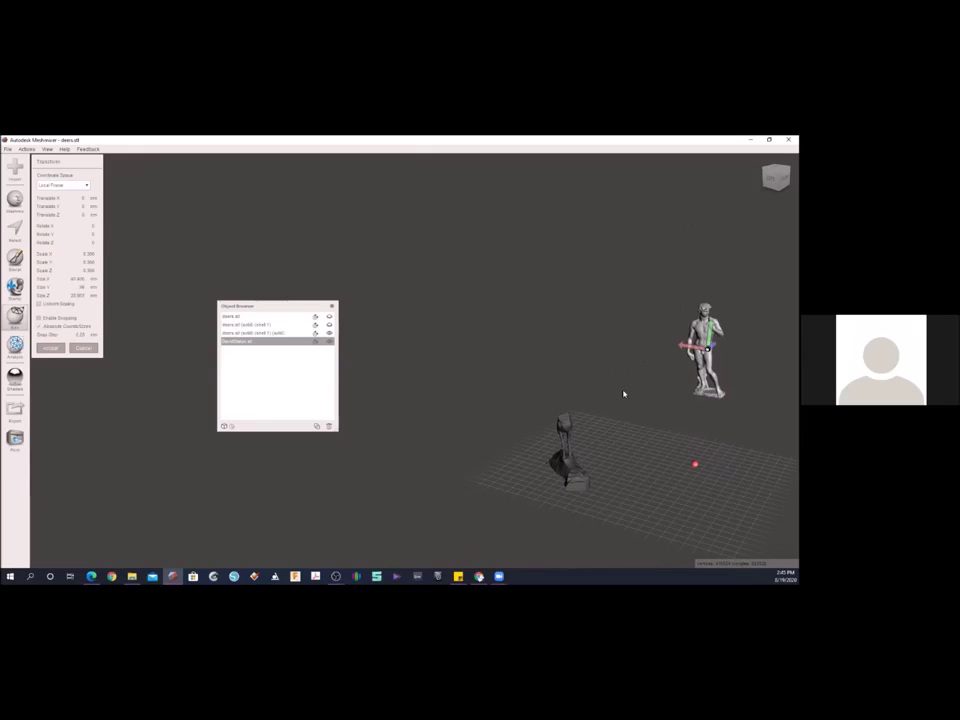
drag(714, 347, 605, 432)
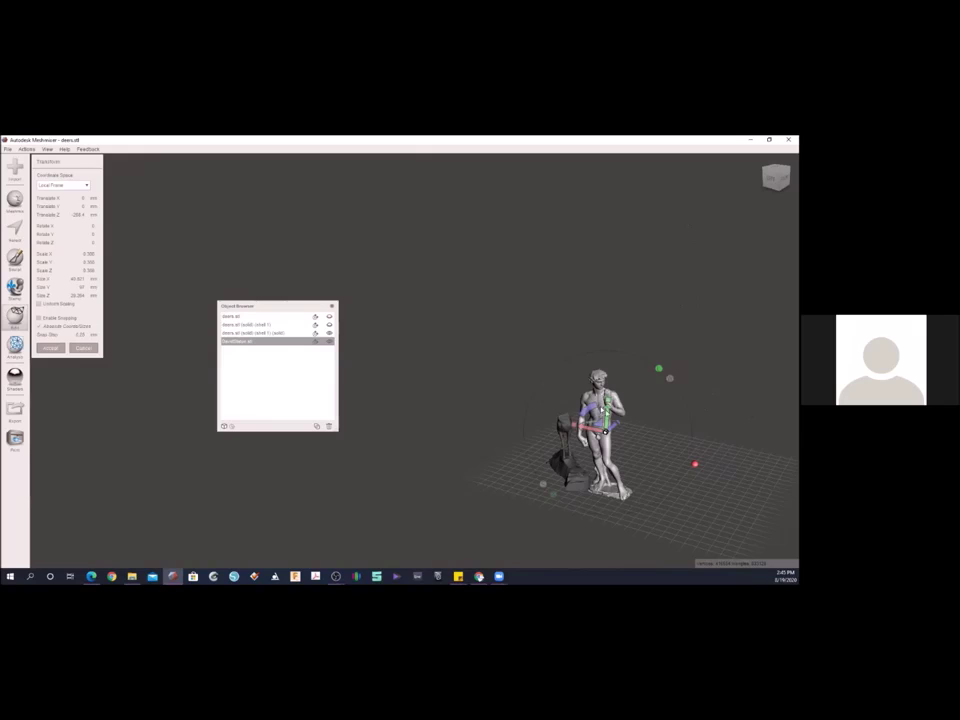
drag(605, 432, 576, 439)
scroll(616, 441, up, 4)
right_drag(616, 441, 618, 403)
- Reposition the David statue on the ground grid beside the deer, with a uniform scale of about 0.33
drag(713, 380, 471, 371)
right_drag(572, 351, 502, 352)
middle_drag(388, 321, 504, 343)
drag(351, 334, 606, 442)
mouse_move(606, 442)
right_down()
mouse_move(546, 431)
mouse_move(600, 425)
right_up()
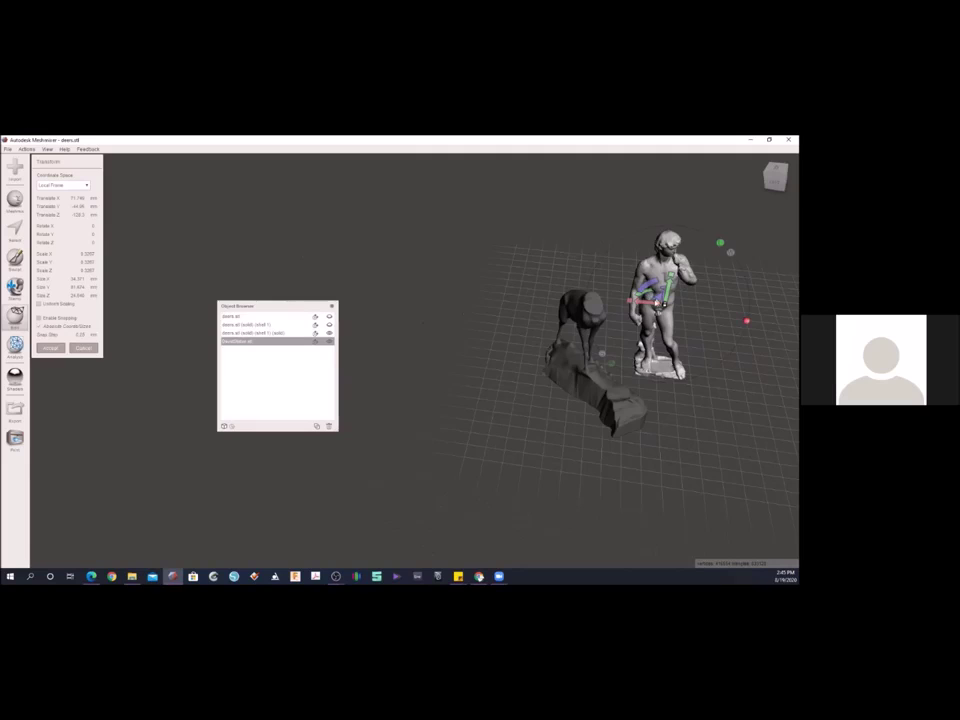
- Move the David statue into the front of the deer so its waist meets the cut neck
drag(645, 306, 538, 290)
right_drag(592, 273, 568, 393)
drag(573, 430, 626, 439)
middle_drag(692, 396, 689, 366)
right_drag(689, 366, 408, 290)
drag(520, 325, 513, 398)
- Fine-tune the David statue's height and depth against the deer's chest so the waist meets the neck cut, and accept the transform
right_drag(425, 365, 508, 435)
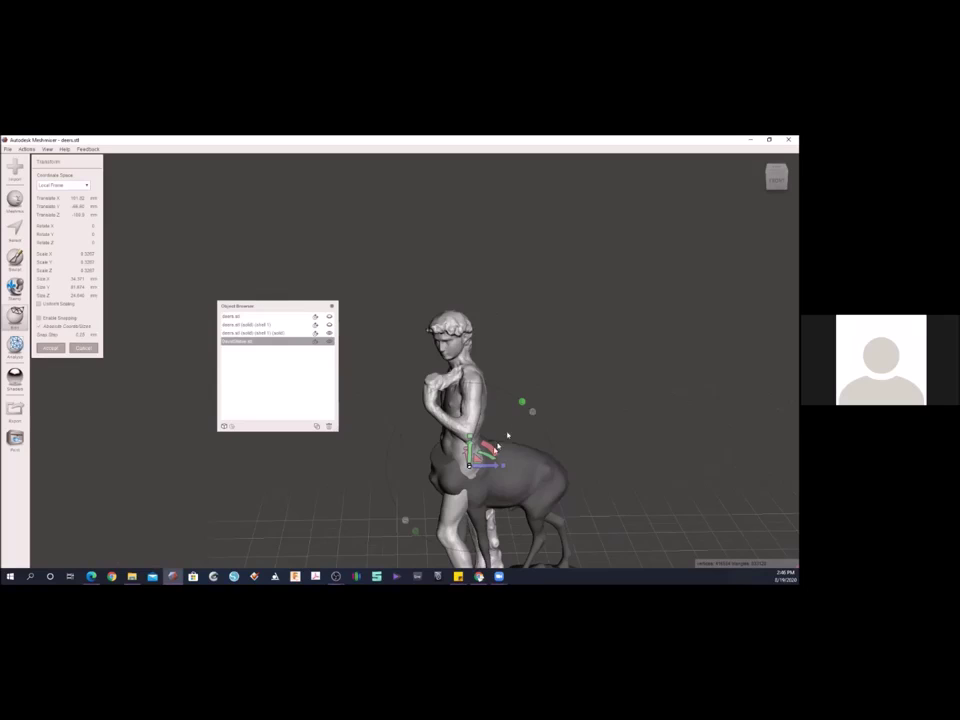
drag(494, 468, 479, 470)
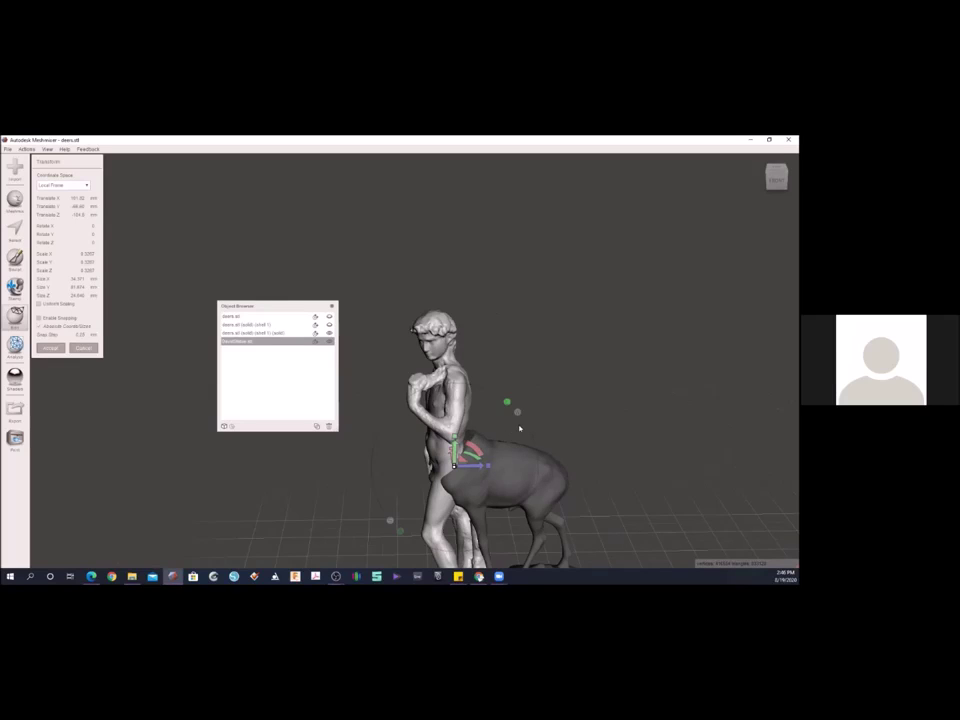
right_drag(510, 430, 476, 443)
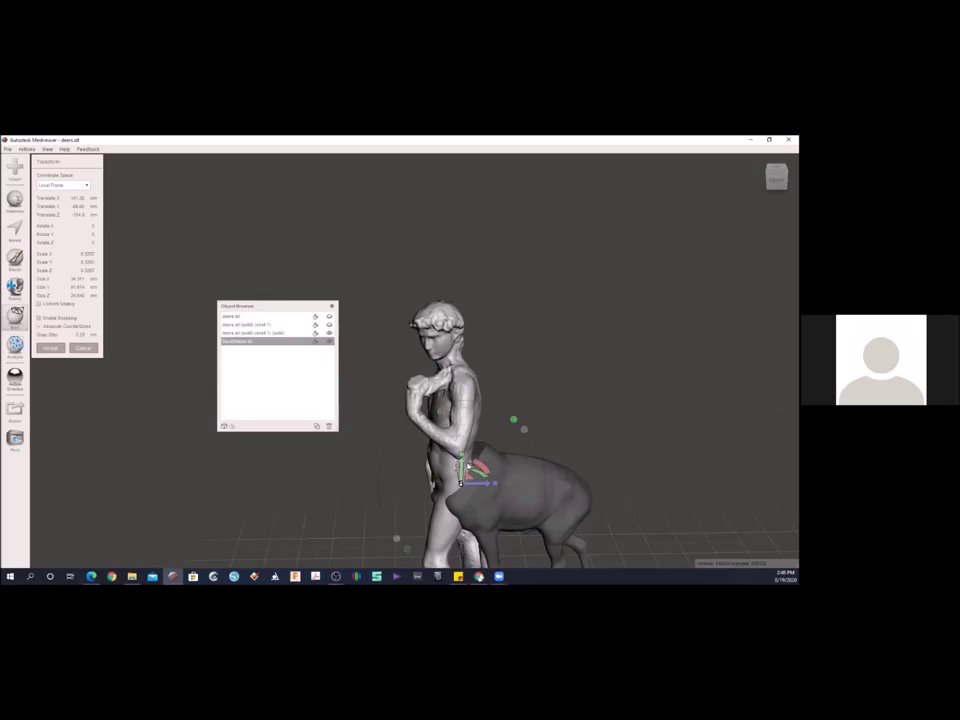
mouse_move(461, 466)
mouse_down()
mouse_move(461, 449)
mouse_move(490, 466)
mouse_move(467, 452)
mouse_up()
right_drag(494, 470, 464, 468)
scroll(549, 457, up, 3)
middle_drag(567, 420, 527, 406)
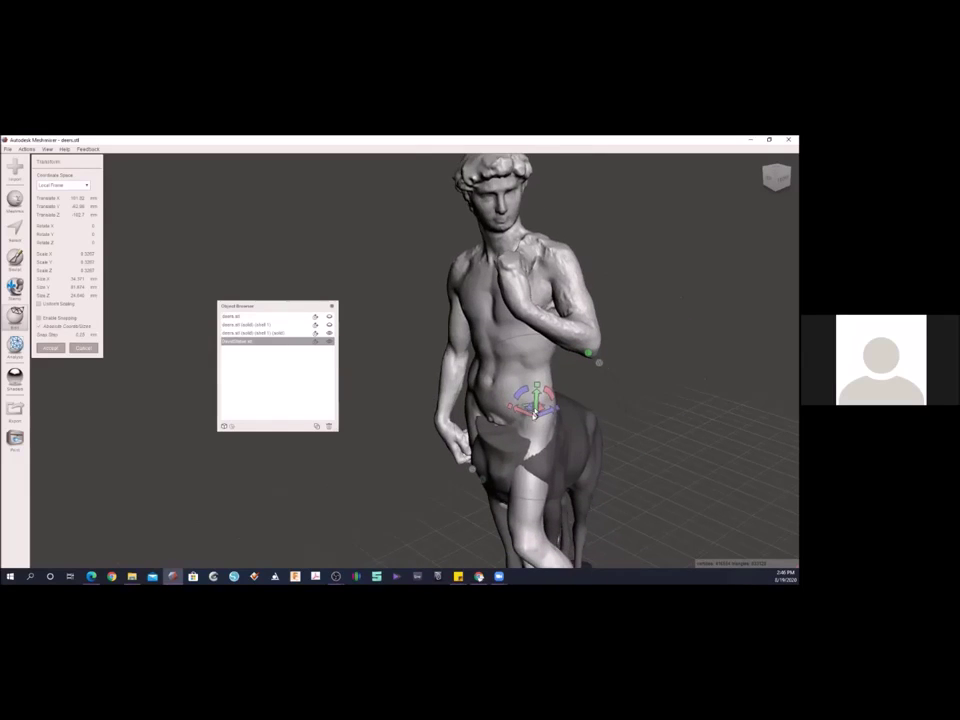
right_drag(514, 388, 530, 370)
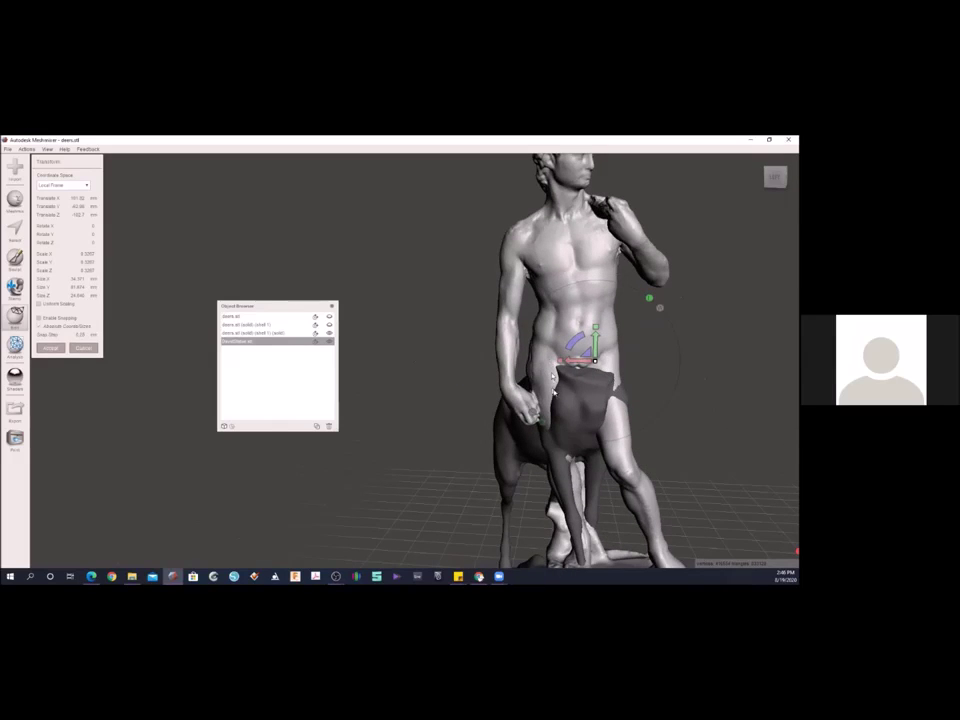
right_drag(525, 278, 448, 305)
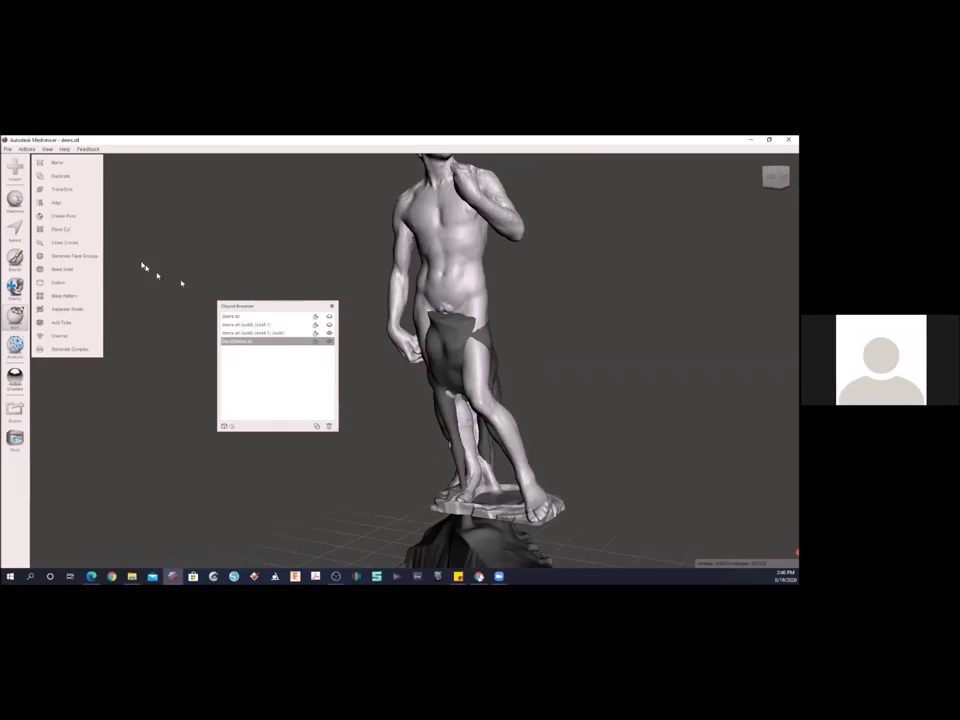
click(15, 228)
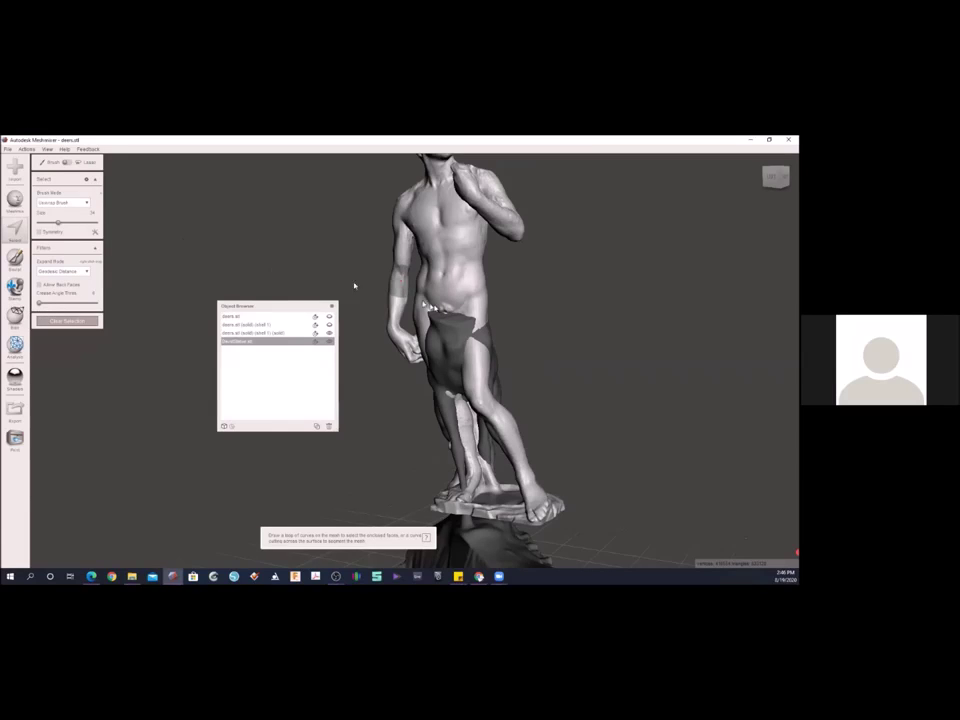
right_drag(343, 272, 529, 319)
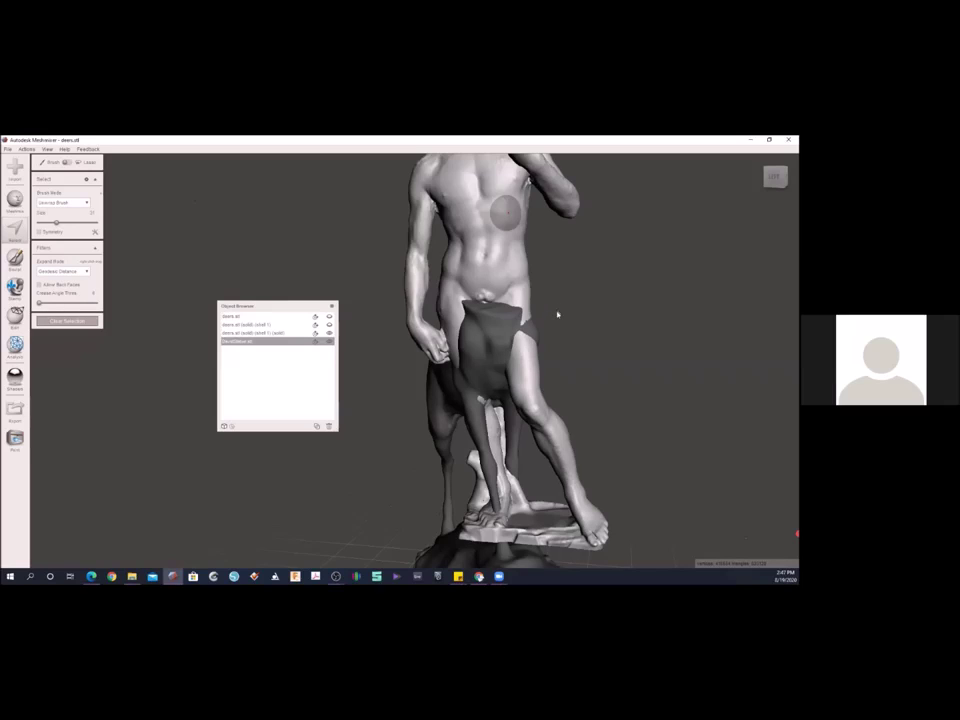
drag(554, 314, 433, 302)
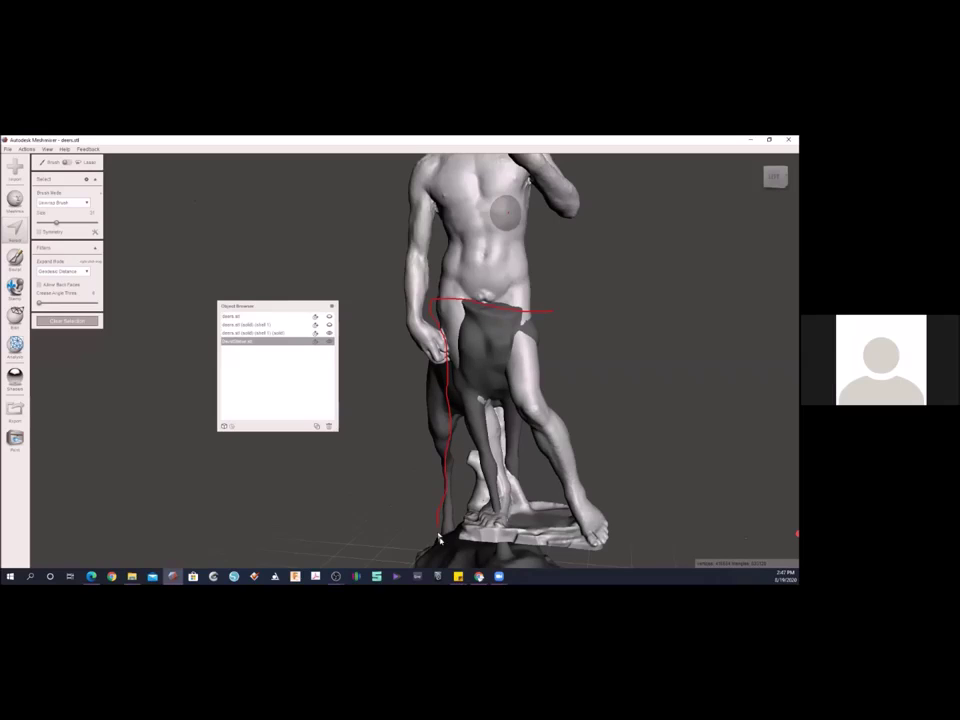
drag(474, 560, 575, 569)
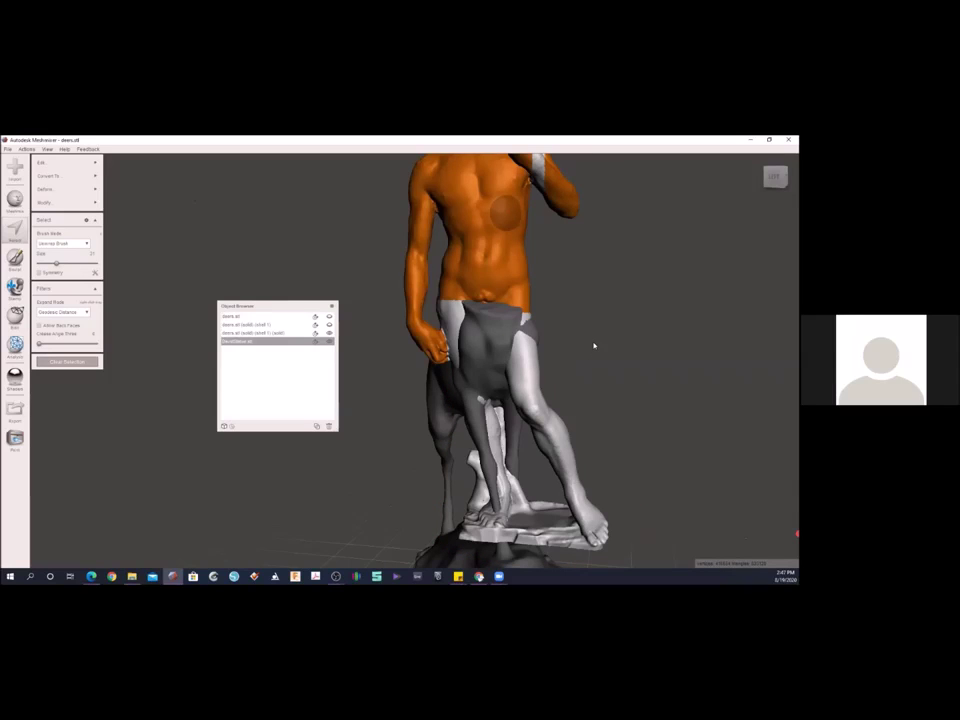
click(60, 189)
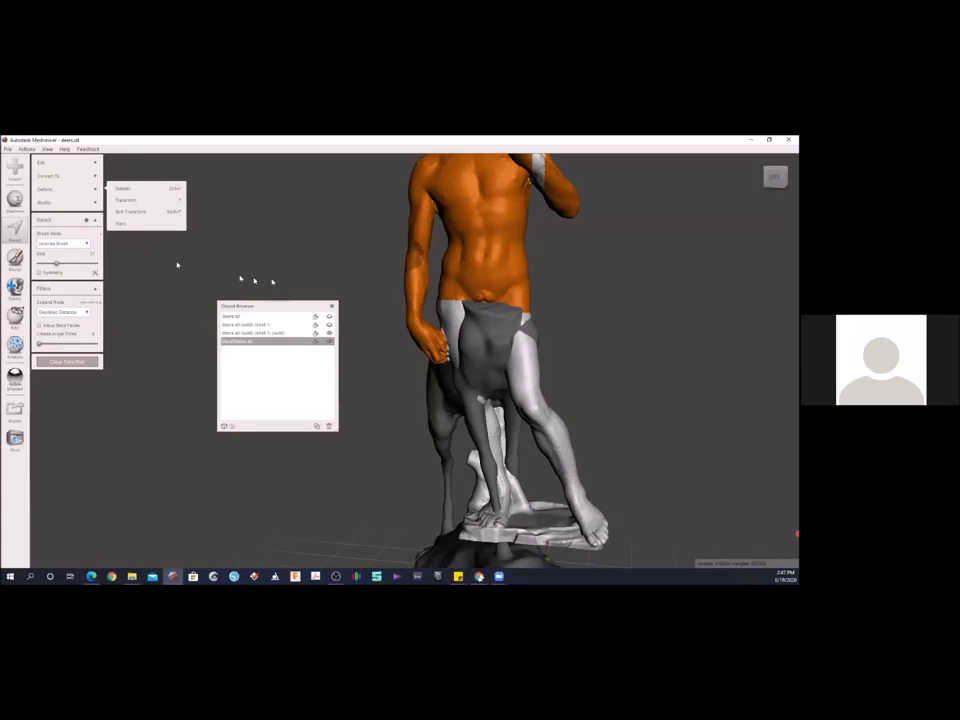
mouse_move(343, 266)
mouse_down()
mouse_move(563, 249)
mouse_move(116, 345)
mouse_up()
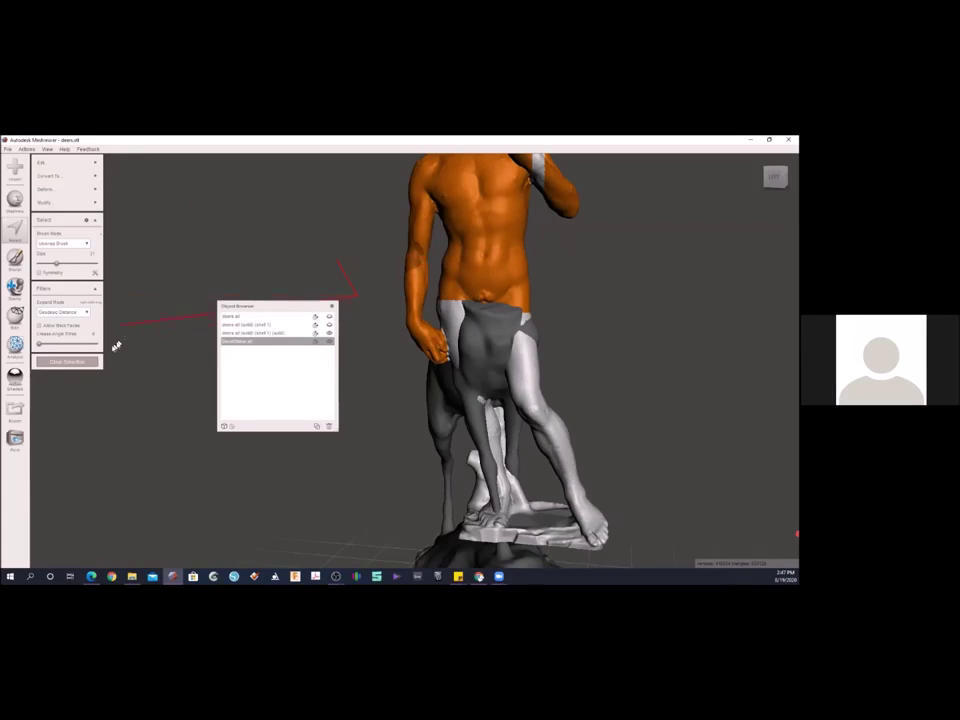
click(72, 365)
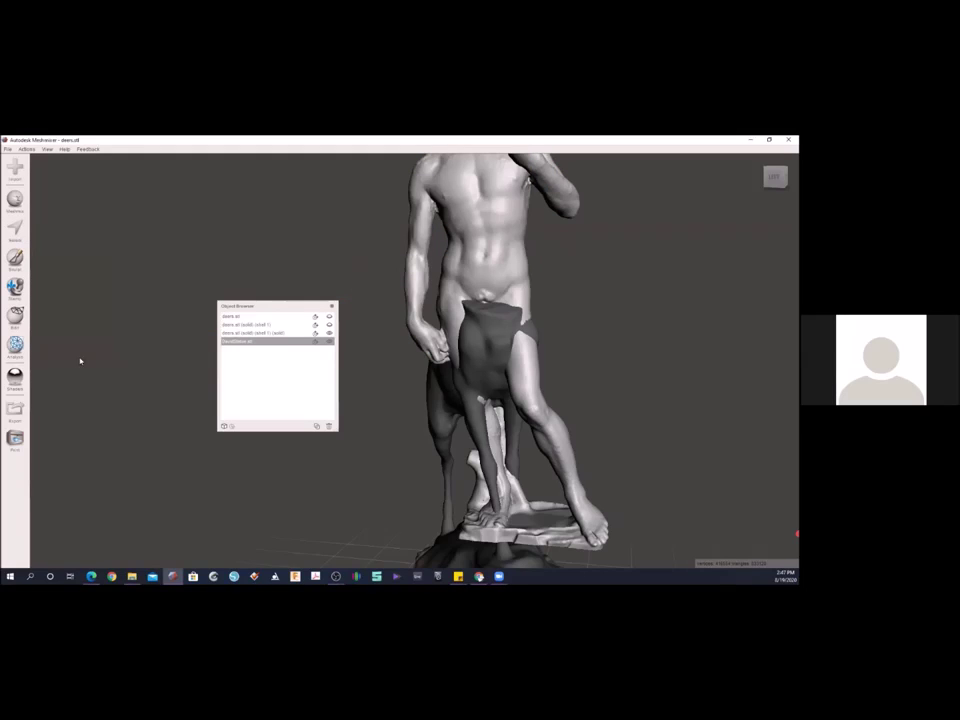
- Hide the deer mesh so only the David statue is shown, facing front
right_drag(576, 298, 460, 302)
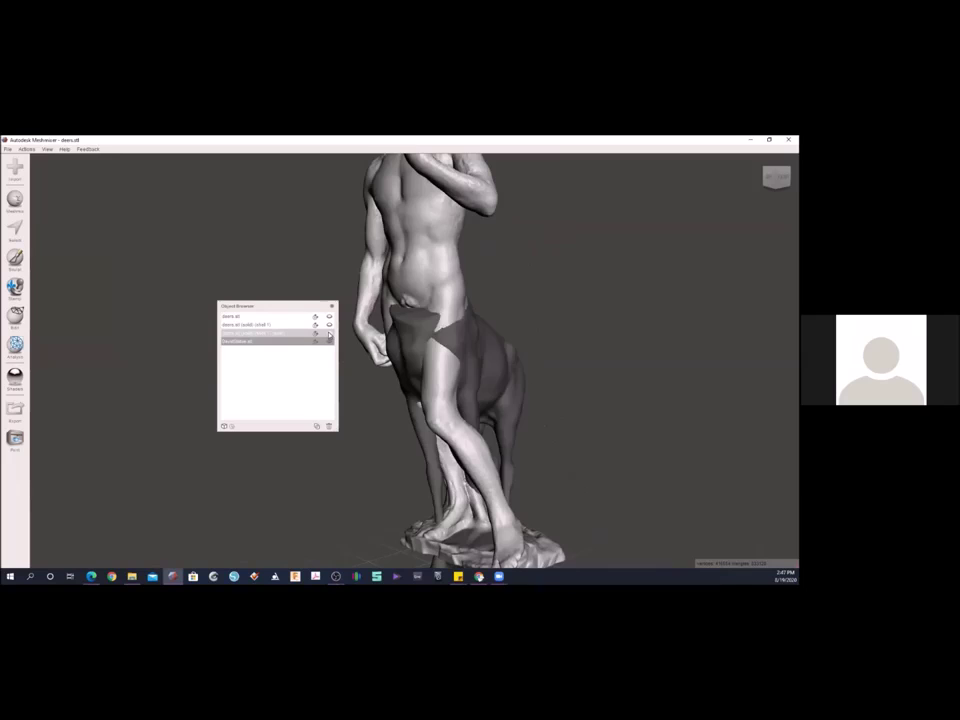
click(329, 334)
right_drag(501, 336, 539, 292)
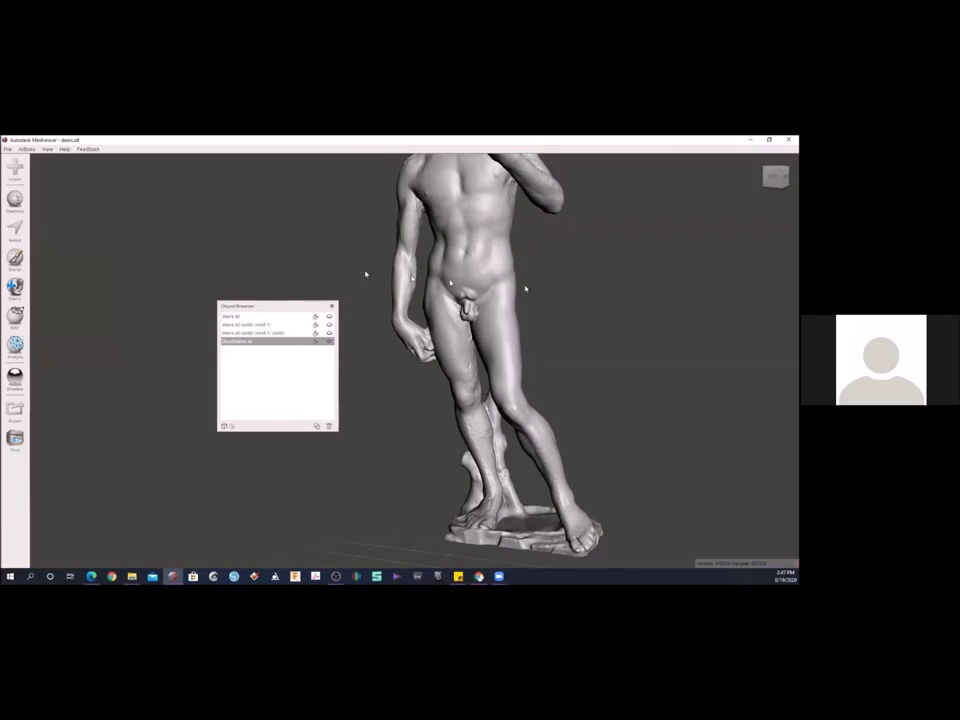
click(15, 227)
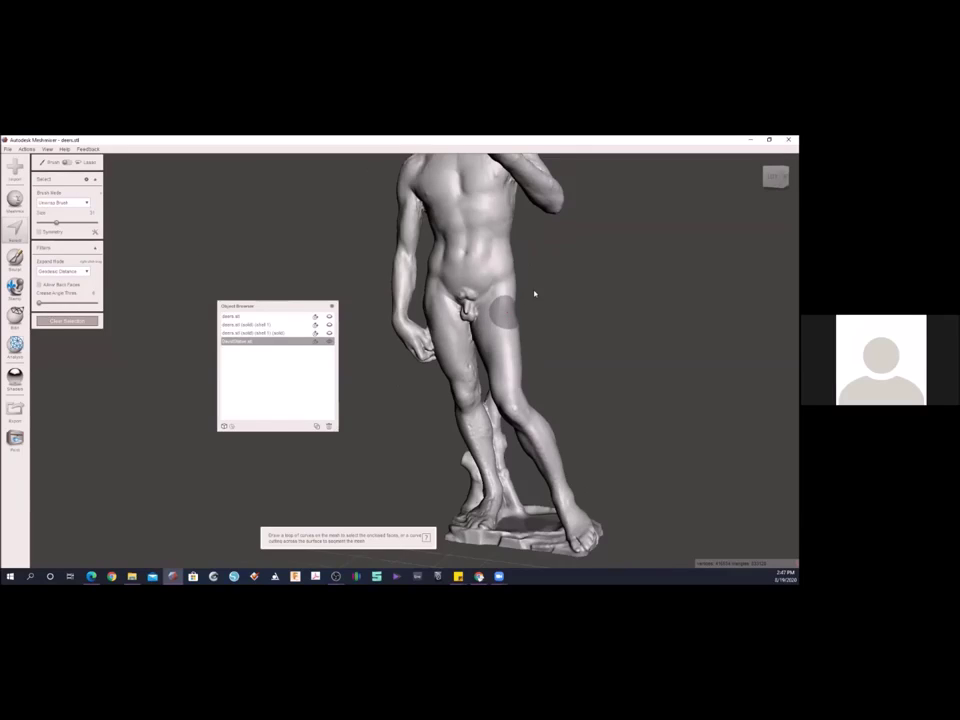
mouse_move(551, 294)
mouse_down()
mouse_move(477, 283)
mouse_move(427, 297)
mouse_up()
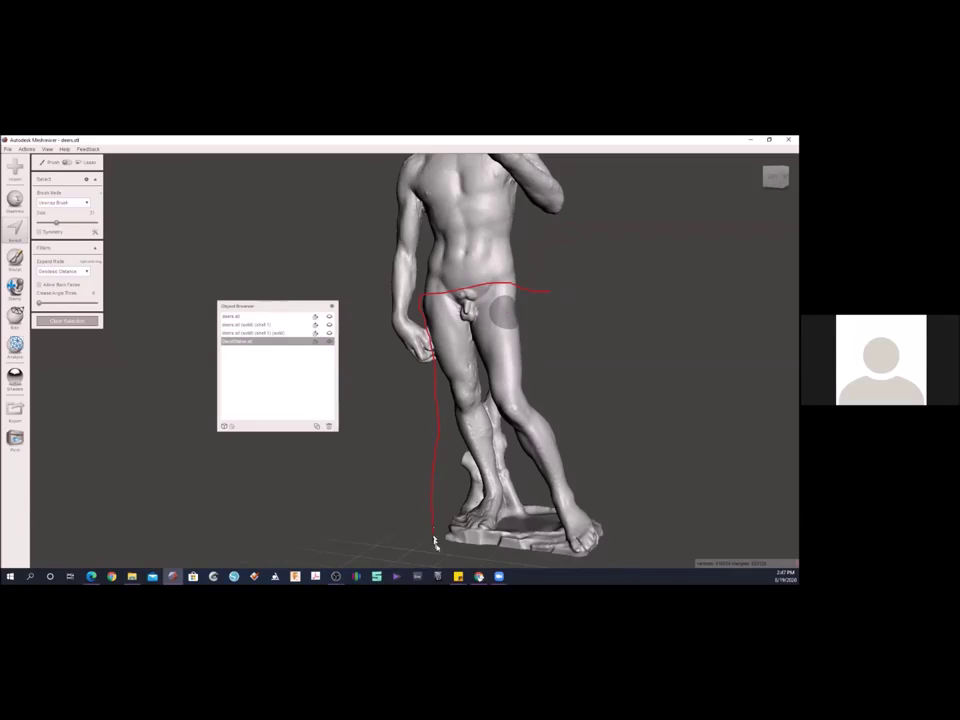
mouse_move(486, 570)
mouse_down()
mouse_move(590, 566)
mouse_move(641, 534)
mouse_move(561, 323)
mouse_up()
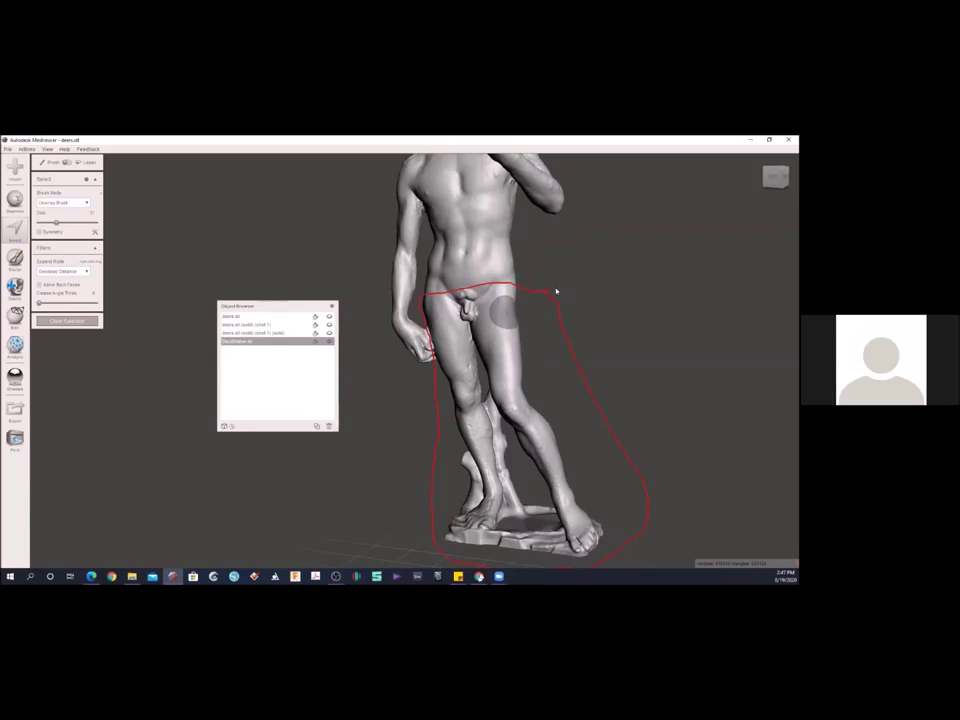
drag(550, 291, 551, 288)
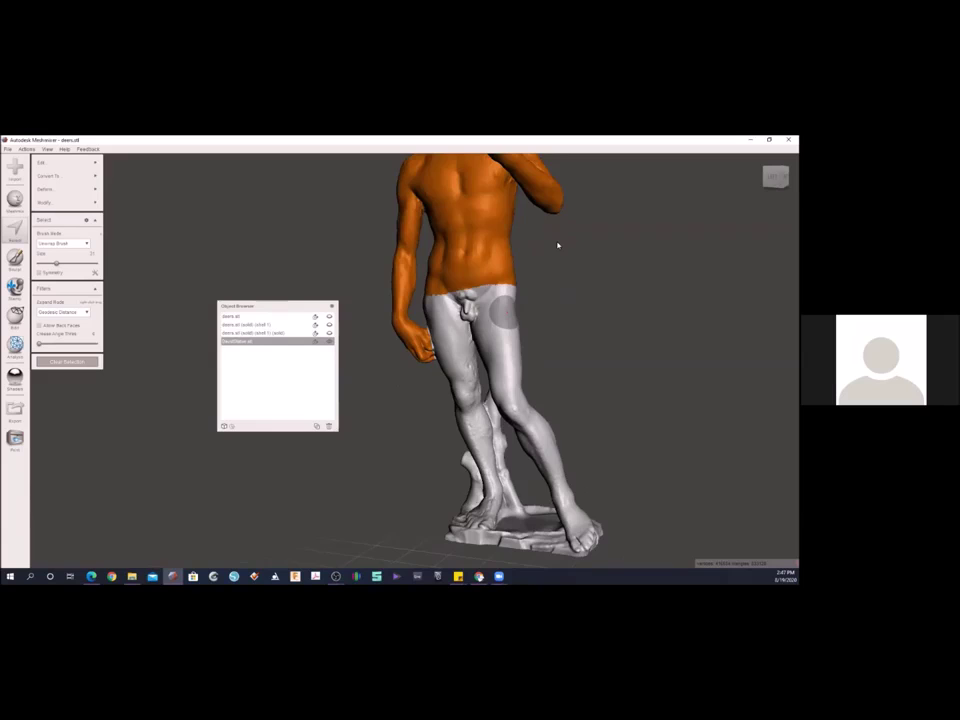
right_drag(559, 239, 499, 281)
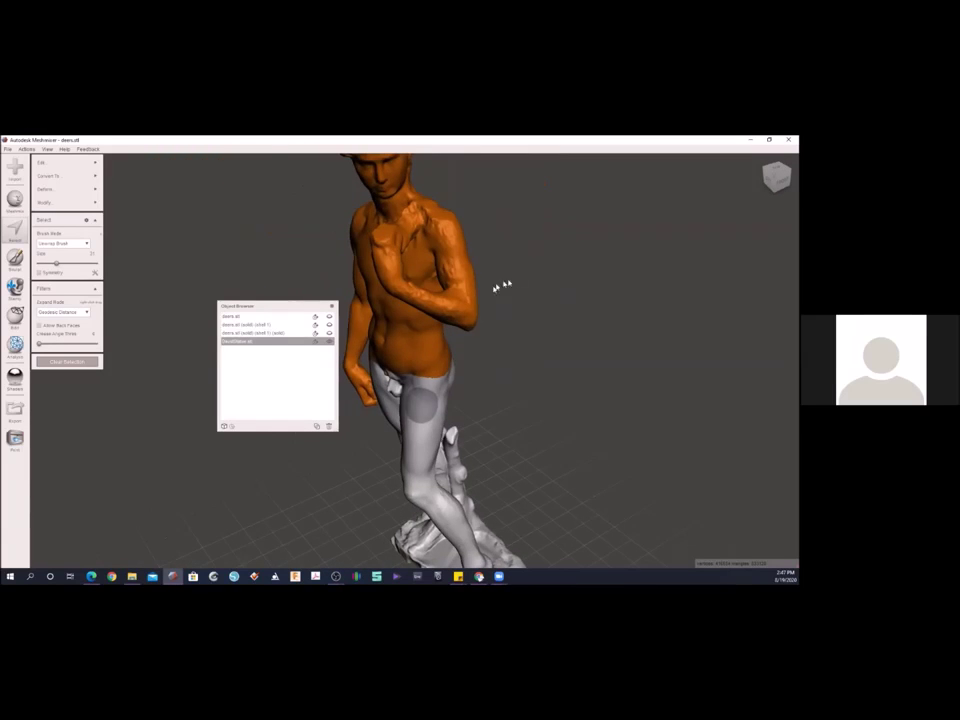
right_drag(157, 312, 194, 276)
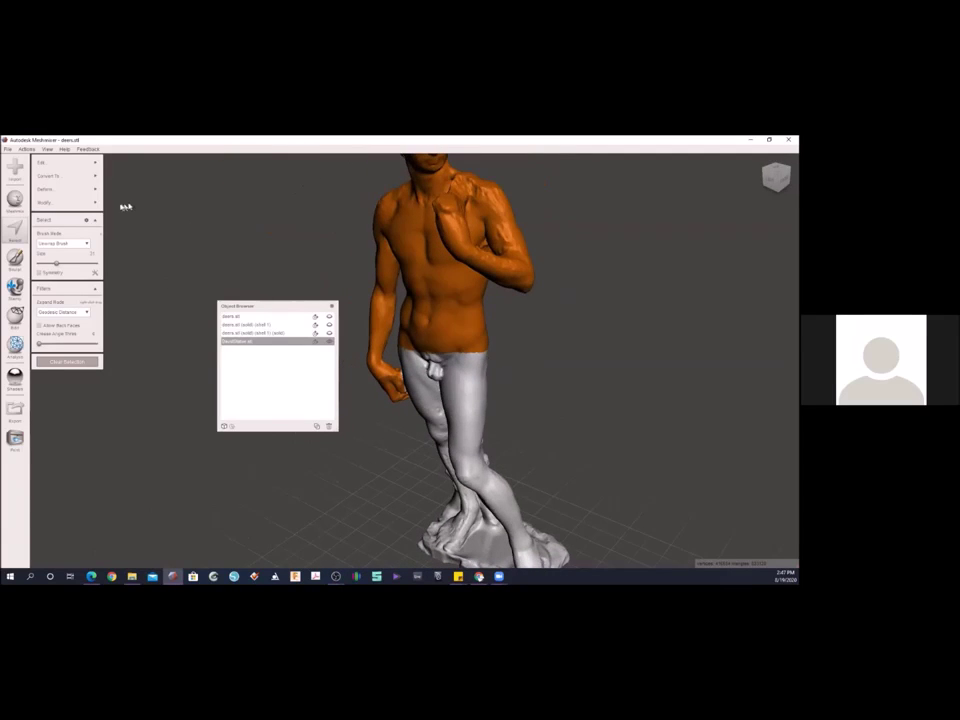
right_drag(283, 242, 365, 258)
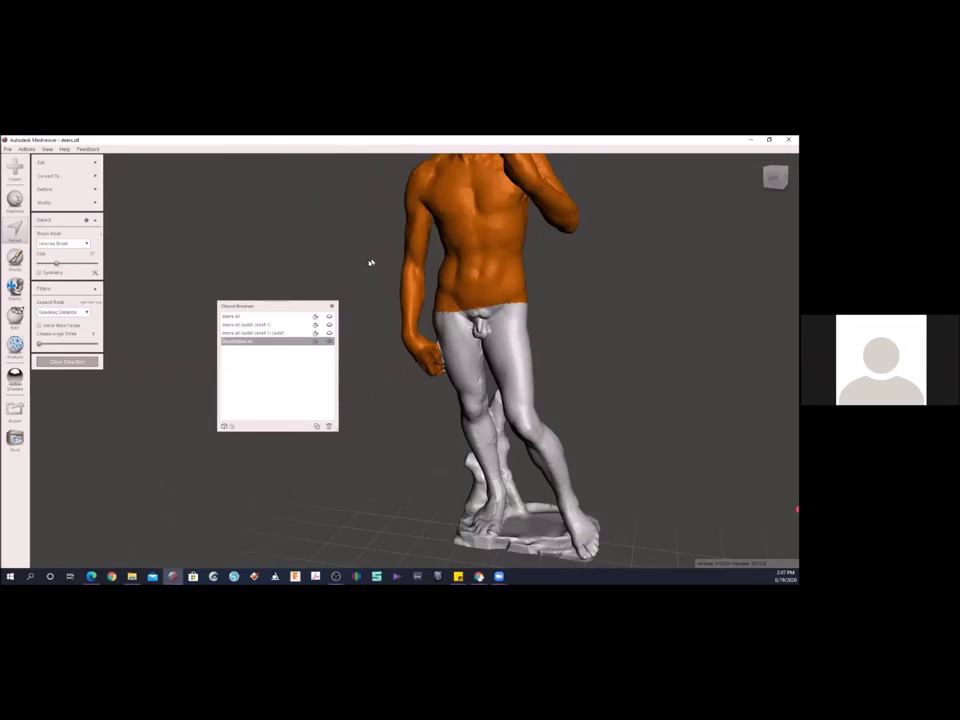
click(455, 330)
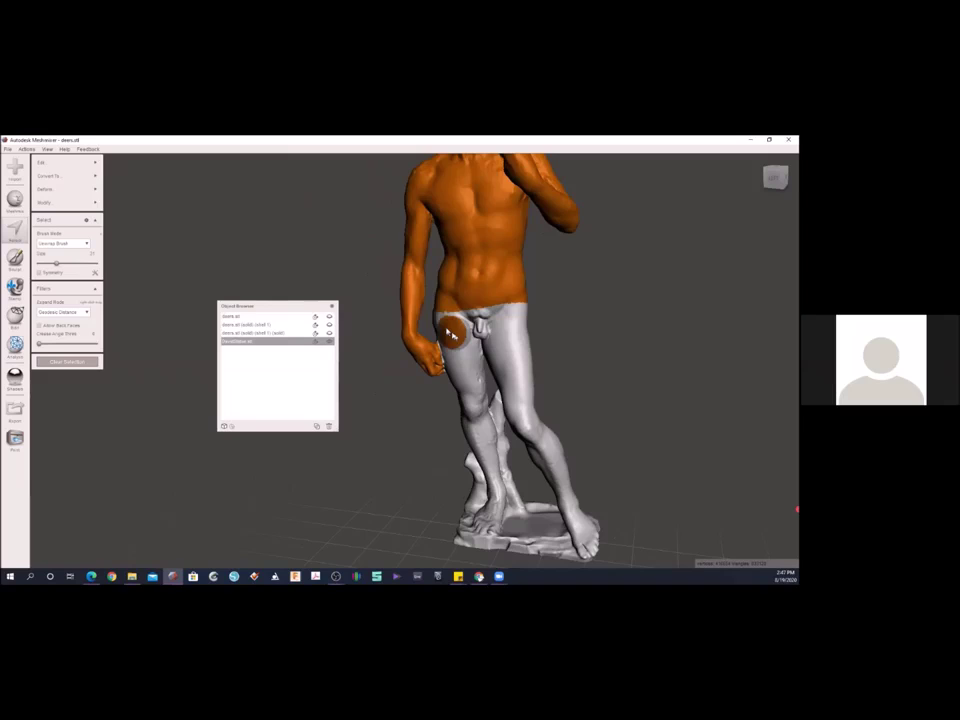
click(67, 362)
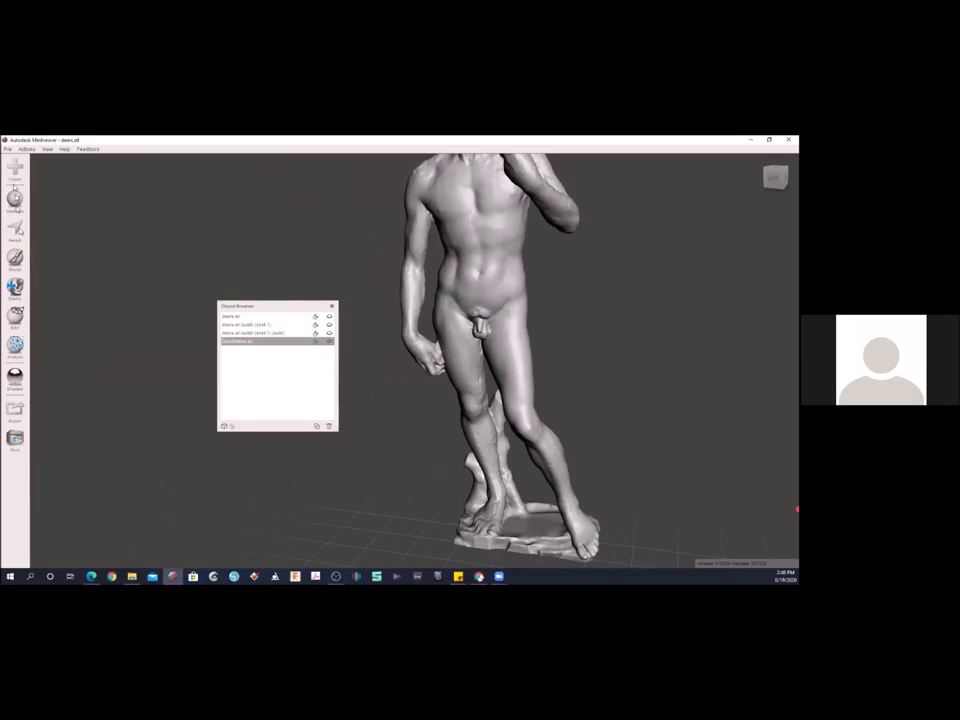
- Brush-select the front of the David statue's hips and legs from the waistline down to the base
key(s)
mouse_move(456, 334)
mouse_down()
mouse_move(457, 324)
mouse_move(500, 425)
mouse_move(515, 312)
mouse_move(480, 328)
mouse_move(468, 306)
mouse_move(436, 320)
mouse_up()
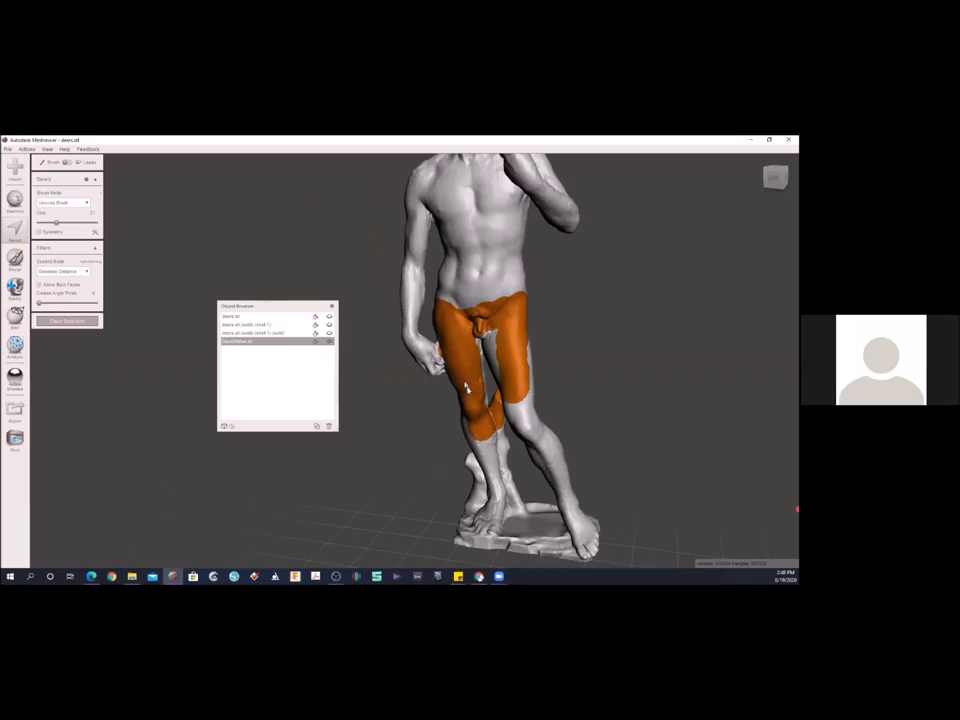
mouse_move(482, 390)
mouse_down()
mouse_move(483, 340)
mouse_move(511, 393)
mouse_move(527, 342)
mouse_move(537, 394)
mouse_up()
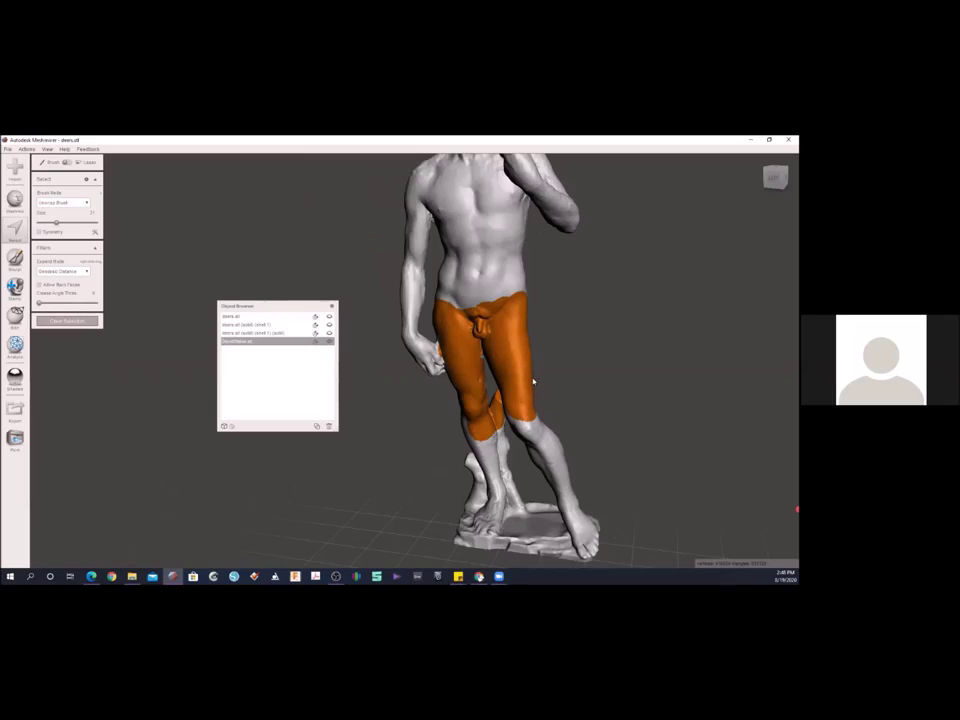
mouse_move(492, 424)
mouse_down()
mouse_move(524, 518)
mouse_move(522, 494)
mouse_move(556, 515)
mouse_move(566, 497)
mouse_move(525, 433)
mouse_move(560, 459)
mouse_up()
- Extend the brush selection over the statue's buttocks, the backs of both legs and the top of the tree stump
mouse_move(580, 398)
right_down()
mouse_move(484, 379)
mouse_move(424, 317)
mouse_move(529, 315)
mouse_move(597, 294)
mouse_move(500, 311)
right_up()
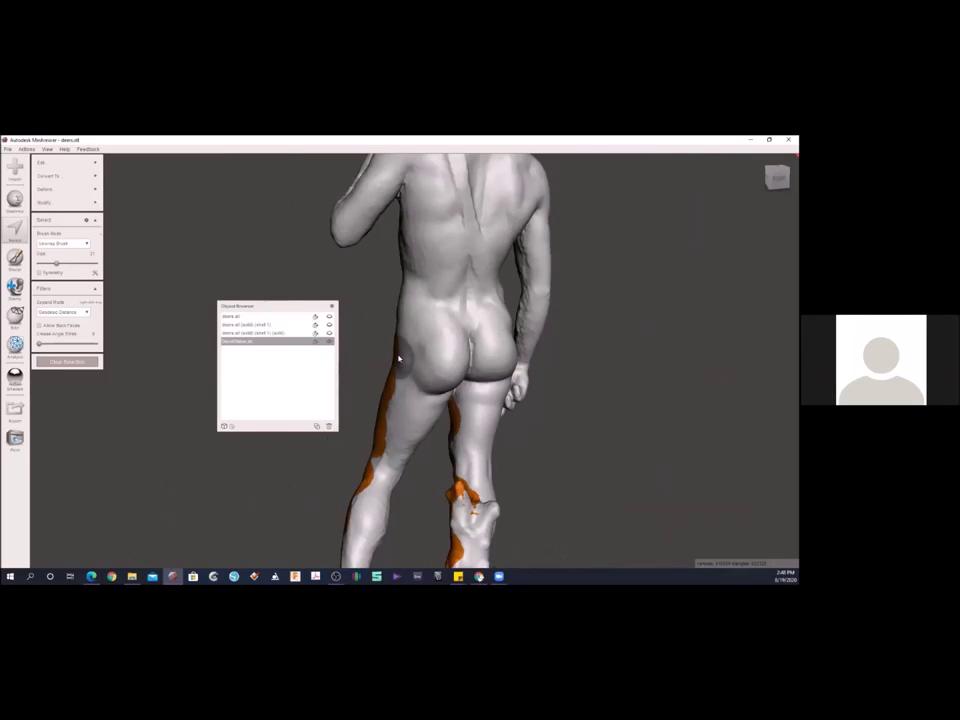
mouse_move(405, 354)
mouse_down()
mouse_move(506, 350)
mouse_move(475, 372)
mouse_move(407, 386)
mouse_move(362, 533)
mouse_move(429, 418)
mouse_move(467, 377)
mouse_move(472, 532)
mouse_move(484, 455)
mouse_up()
right_drag(489, 429, 508, 305)
mouse_move(508, 305)
mouse_down()
mouse_move(497, 279)
mouse_move(474, 377)
mouse_move(467, 315)
mouse_move(421, 376)
mouse_up()
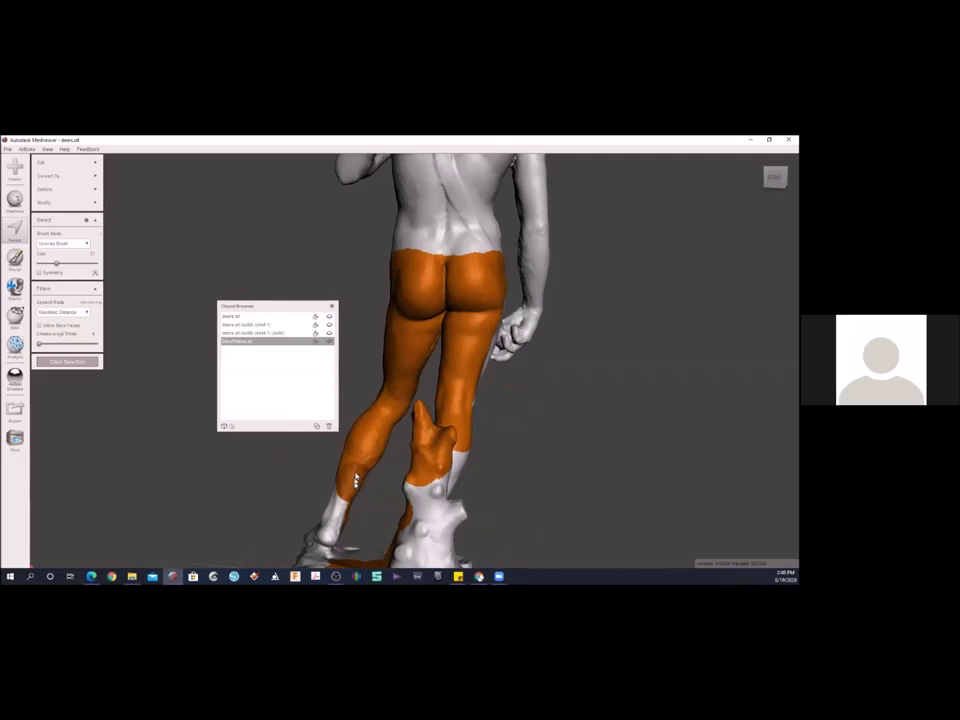
- Enlarge the selection brush and add the statue's stump, base, lower legs and feet to the selection
scroll(366, 473, down, 5)
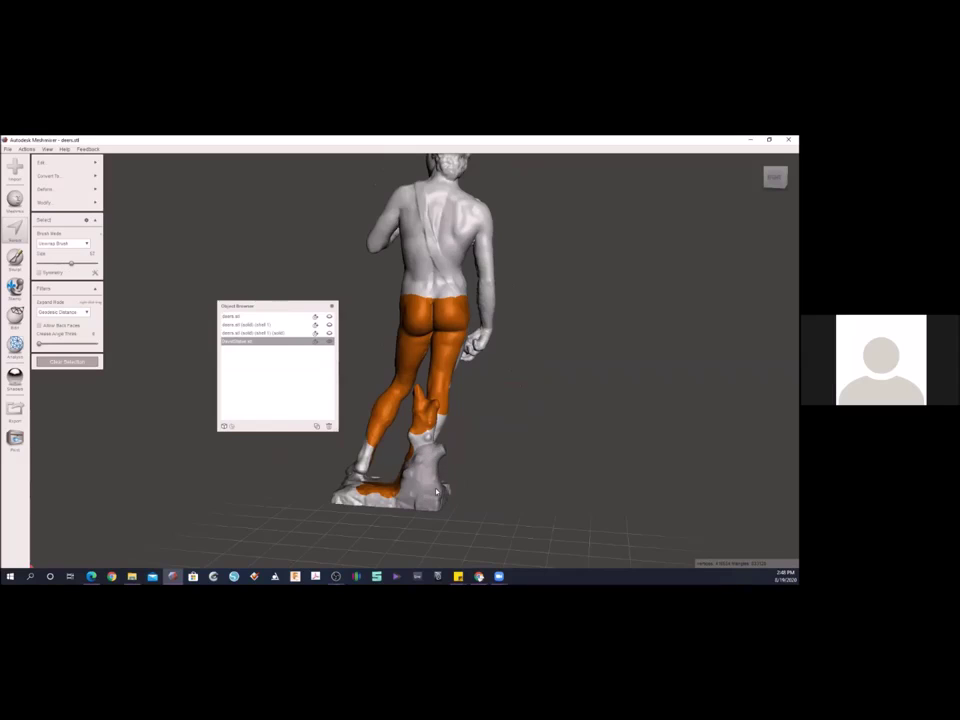
mouse_move(418, 472)
mouse_down()
mouse_move(430, 436)
mouse_move(450, 490)
mouse_up()
mouse_move(358, 500)
mouse_down()
mouse_move(350, 496)
mouse_move(363, 459)
mouse_up()
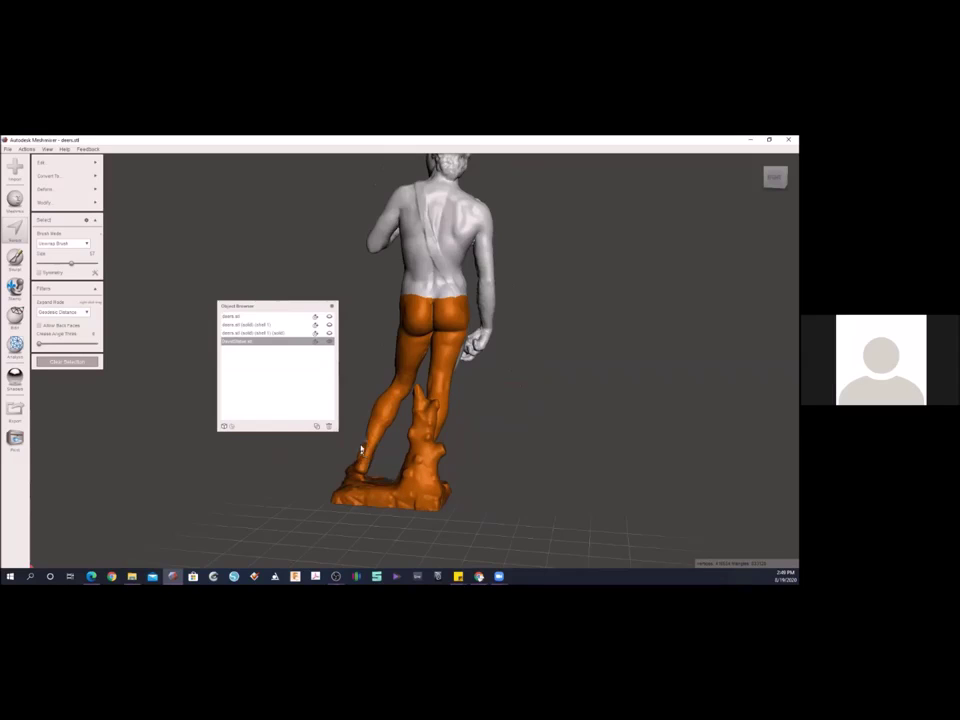
mouse_move(454, 401)
right_down()
mouse_move(402, 401)
mouse_move(489, 399)
mouse_move(407, 404)
mouse_move(439, 396)
mouse_move(450, 418)
right_up()
drag(481, 372, 484, 368)
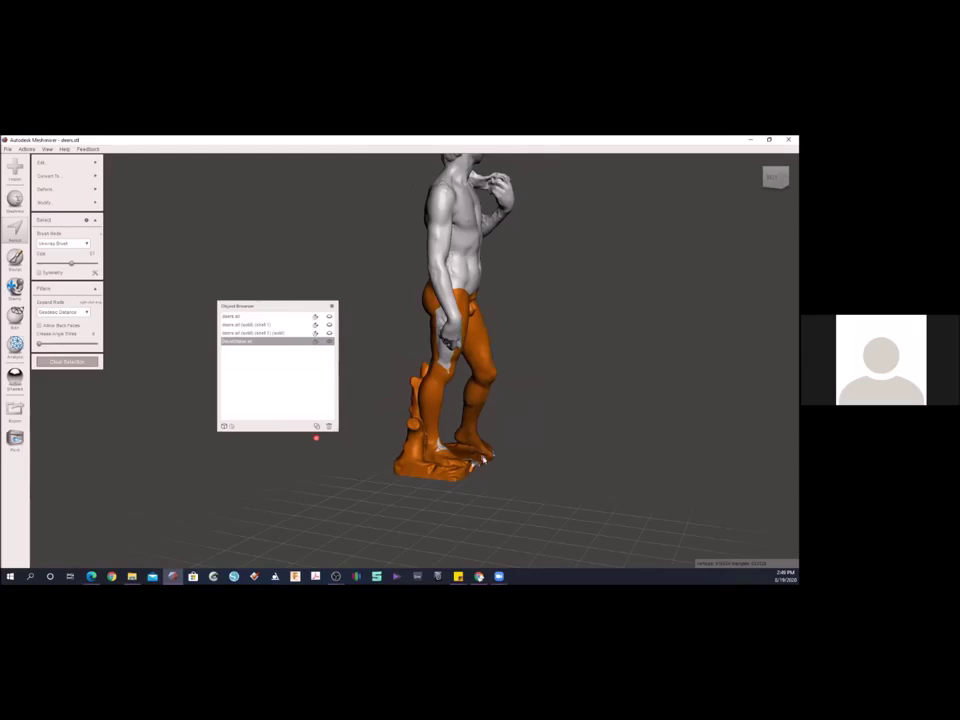
drag(437, 458, 428, 419)
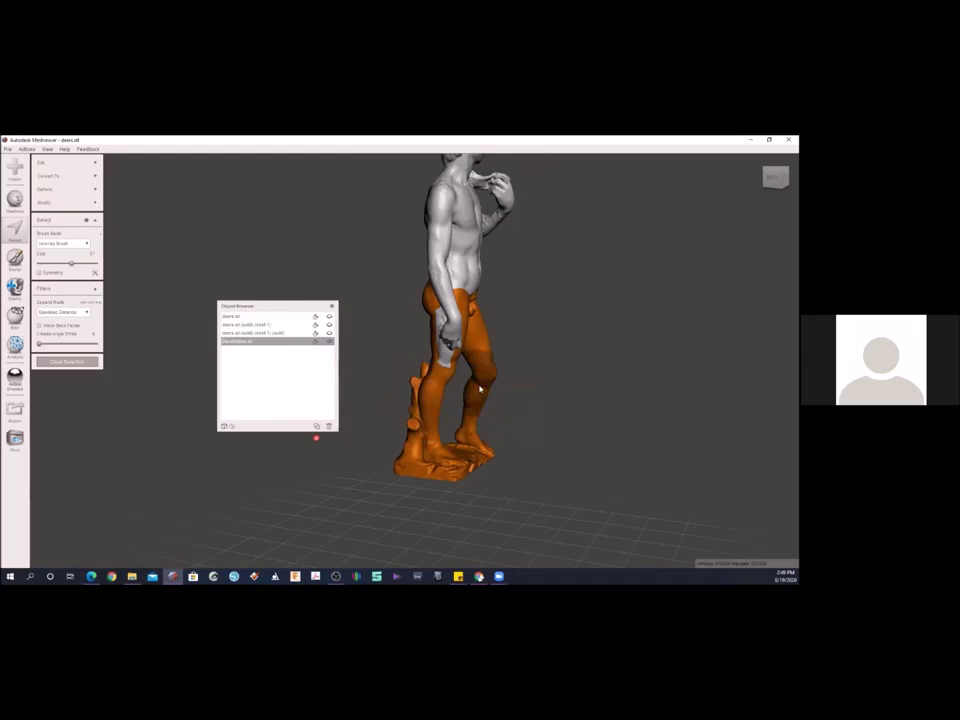
- Shrink the selection brush and add the unselected outer thigh behind the lowered hand, keeping the hand out of the selection
scroll(479, 389, up, 2)
right_drag(472, 387, 479, 320)
key(bracketleft)
key(bracketleft)
key(bracketleft)
key(bracketleft)
key(bracketleft)
key(bracketleft)
key(bracketleft)
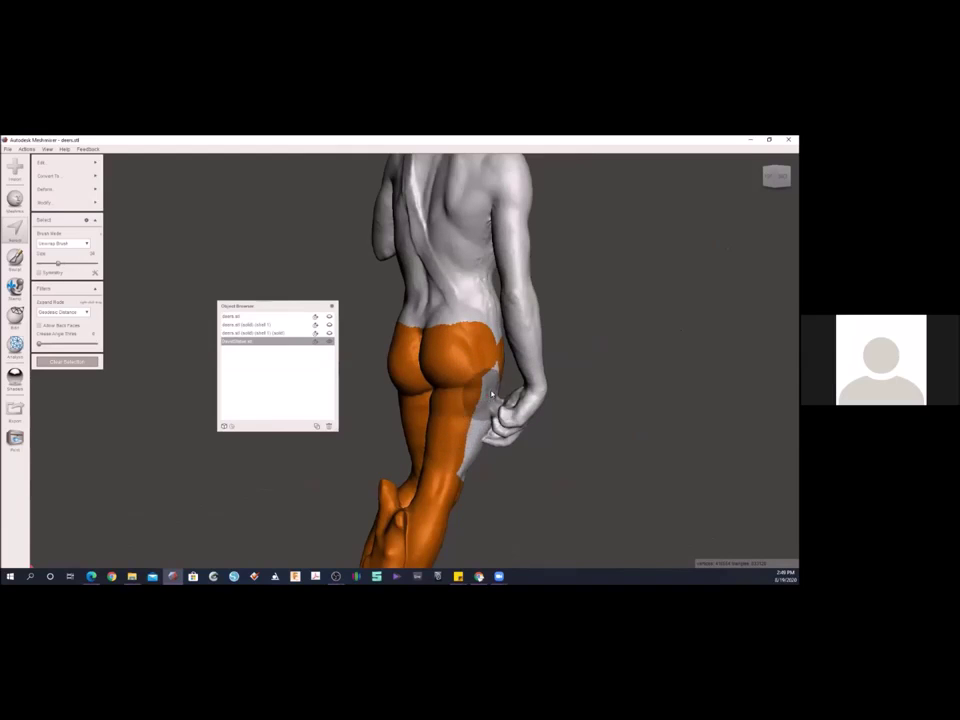
mouse_move(491, 377)
mouse_down()
mouse_move(495, 345)
mouse_move(495, 375)
mouse_move(461, 471)
mouse_up()
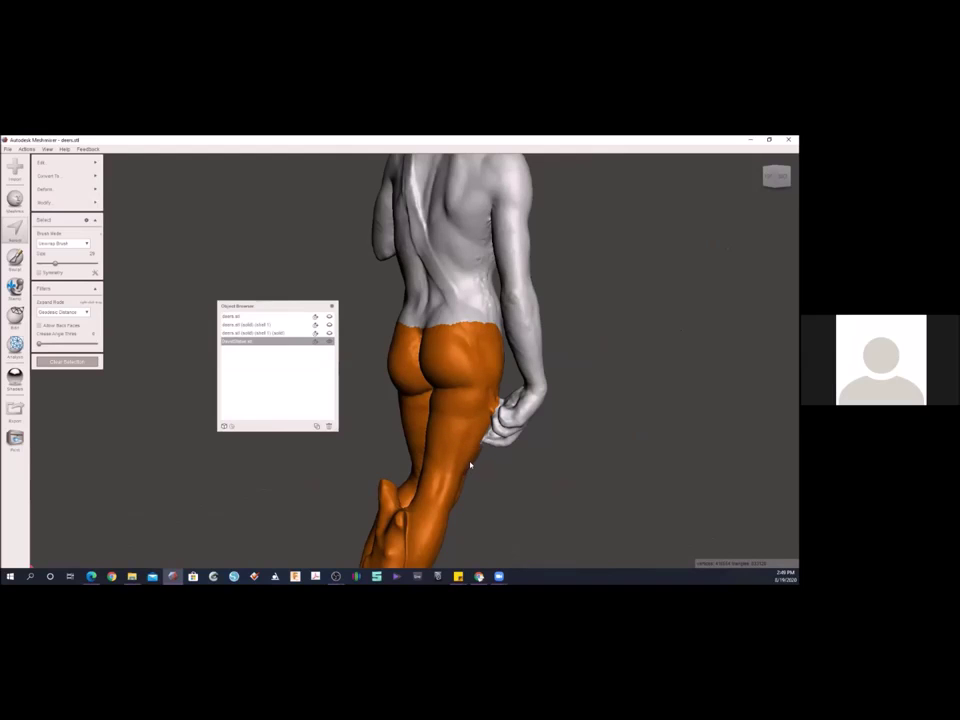
right_drag(471, 455, 442, 398)
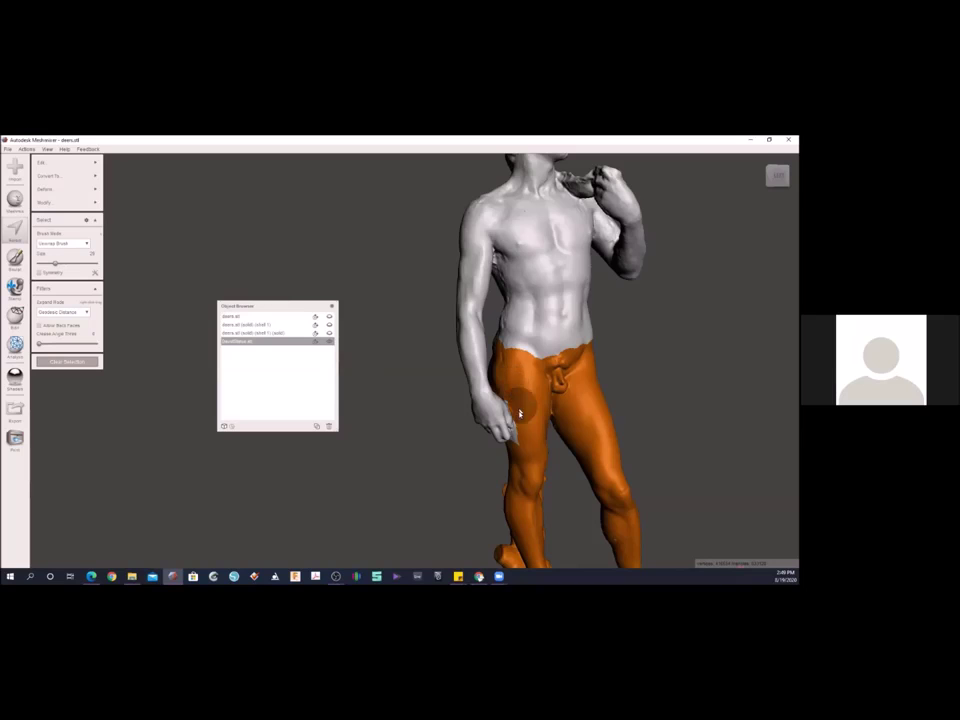
- Add the remaining unselected sliver of thigh beside the lowered hand's fingertips to the selection
scroll(521, 390, up, 4)
scroll(565, 422, up, 5)
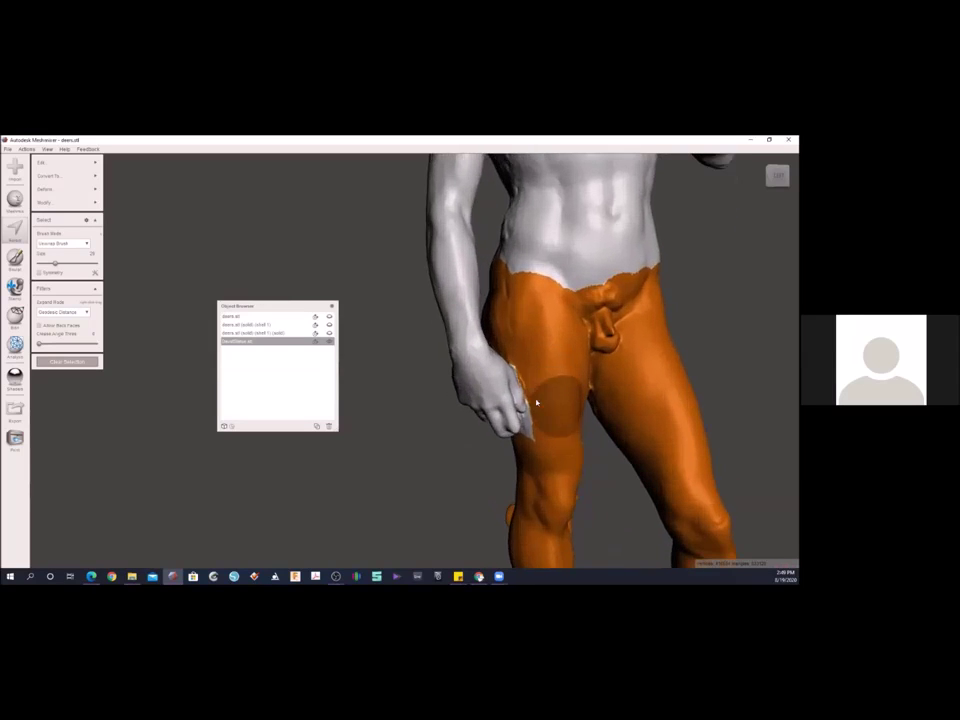
right_drag(573, 418, 555, 409)
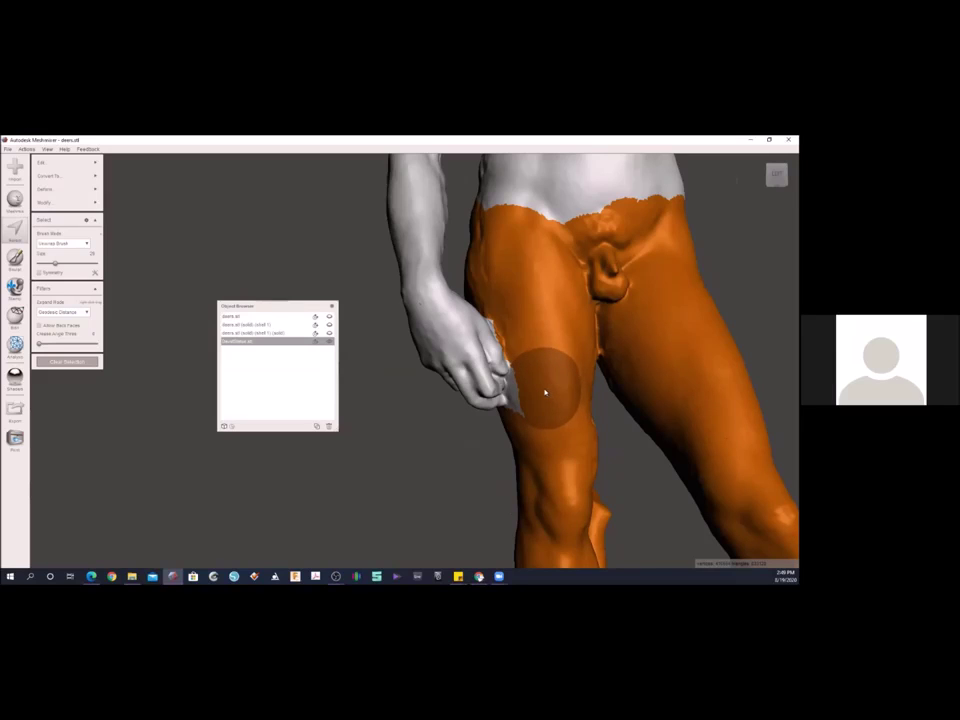
drag(545, 393, 549, 397)
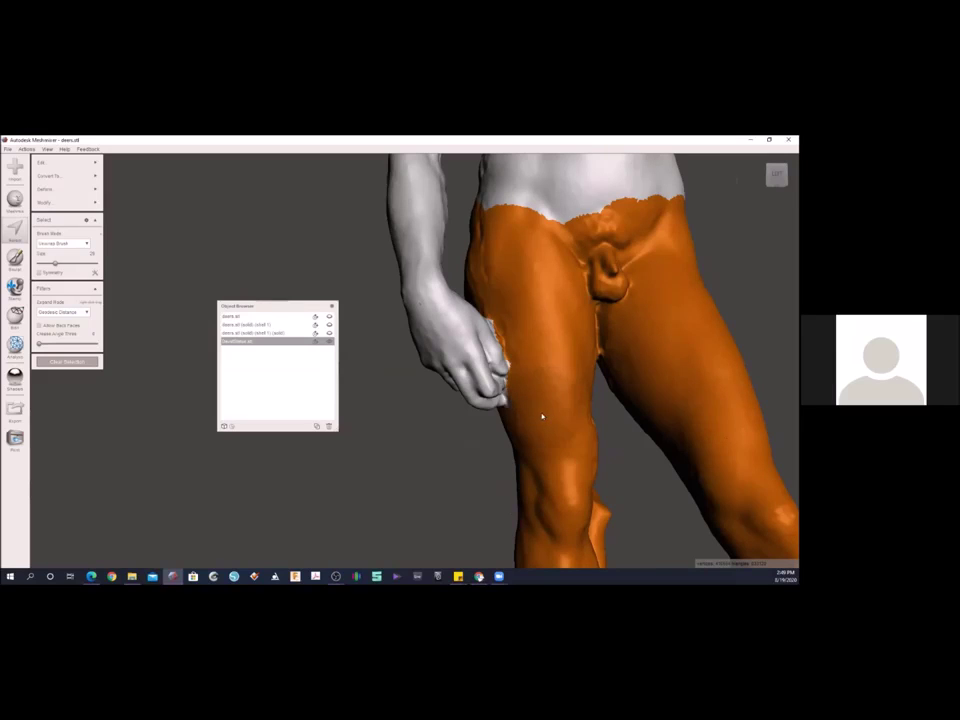
- Discard the selected hips, legs, stump and base from the David statue, keeping the upper body and arms
scroll(545, 343, down, 5)
right_drag(588, 319, 647, 311)
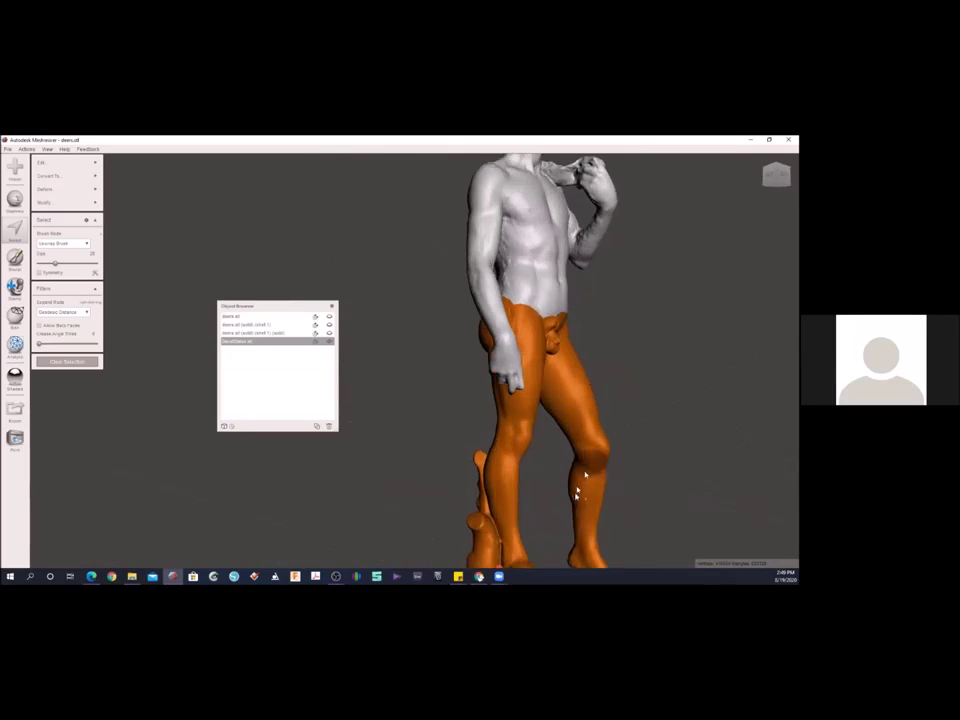
mouse_move(73, 185)
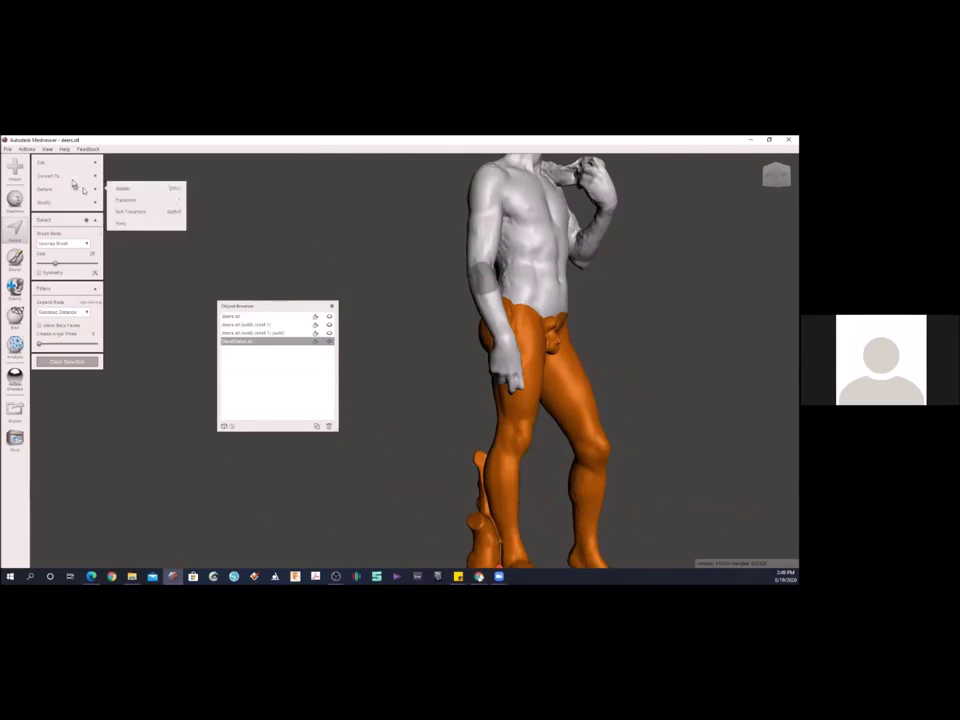
mouse_move(80, 162)
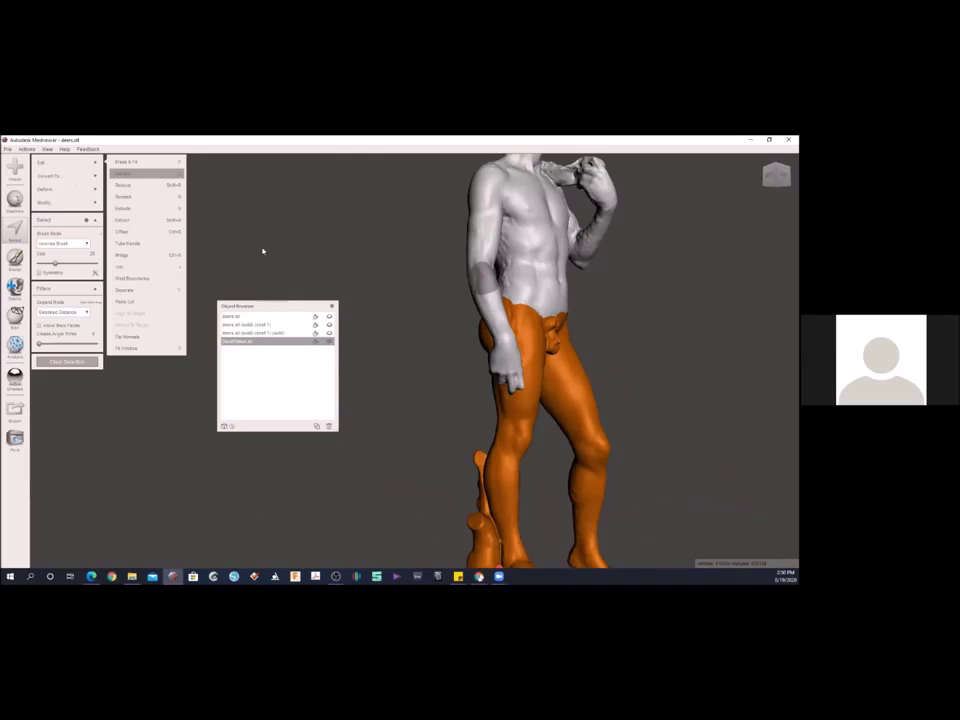
right_drag(482, 231, 489, 257)
scroll(489, 257, down, 2)
middle_drag(417, 244, 458, 304)
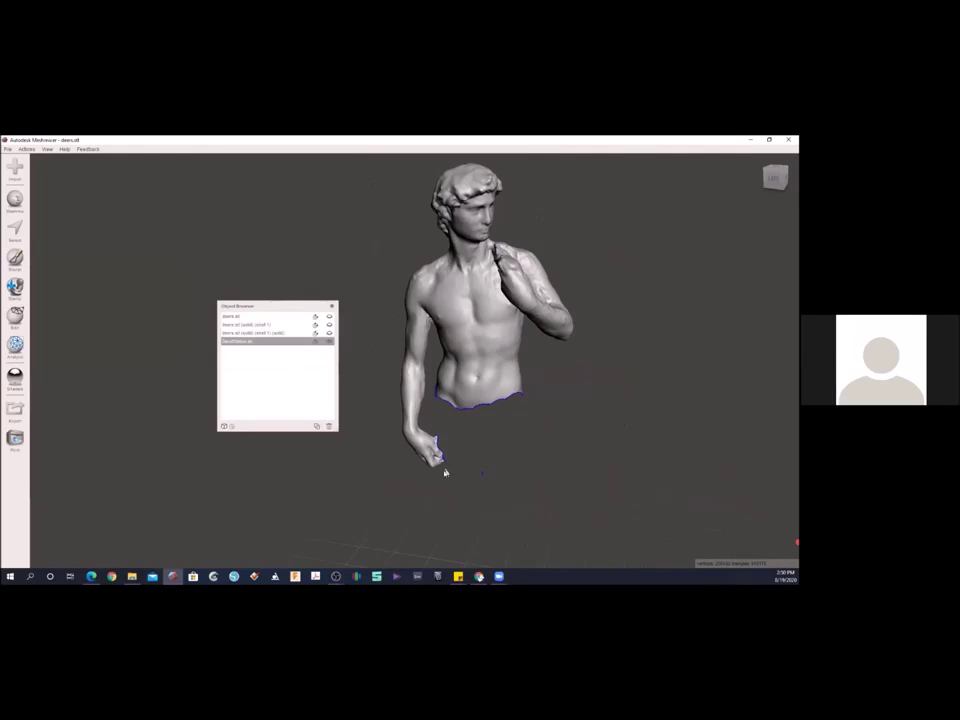
- Separate the David mesh into shells and delete the leftover fragments, shells 2 to 6, keeping only shell 1
mouse_move(15, 316)
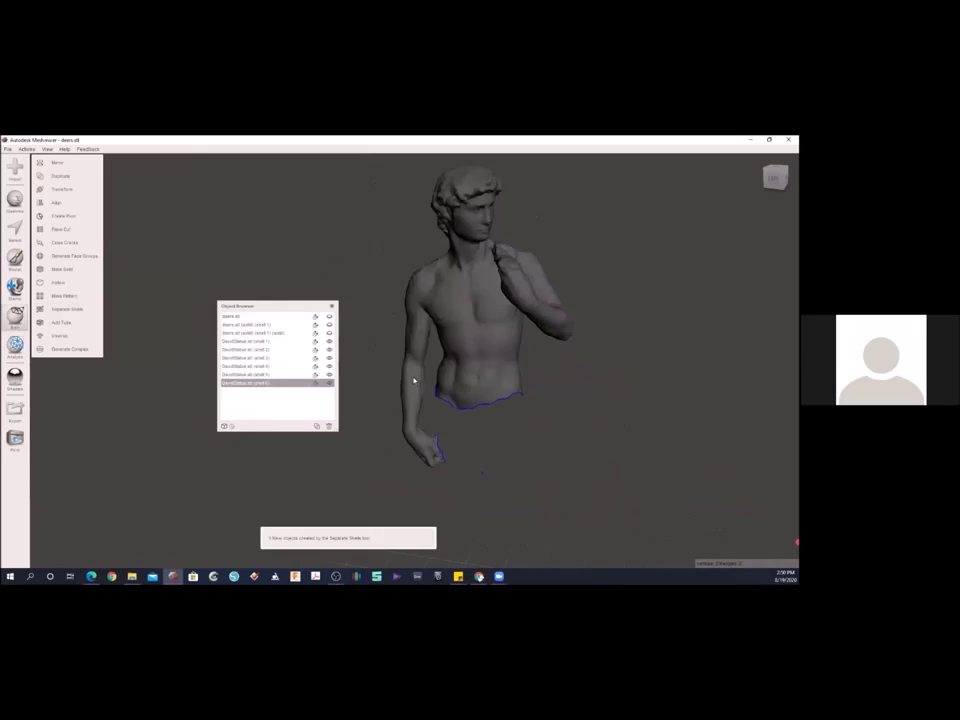
middle_drag(479, 437, 473, 317)
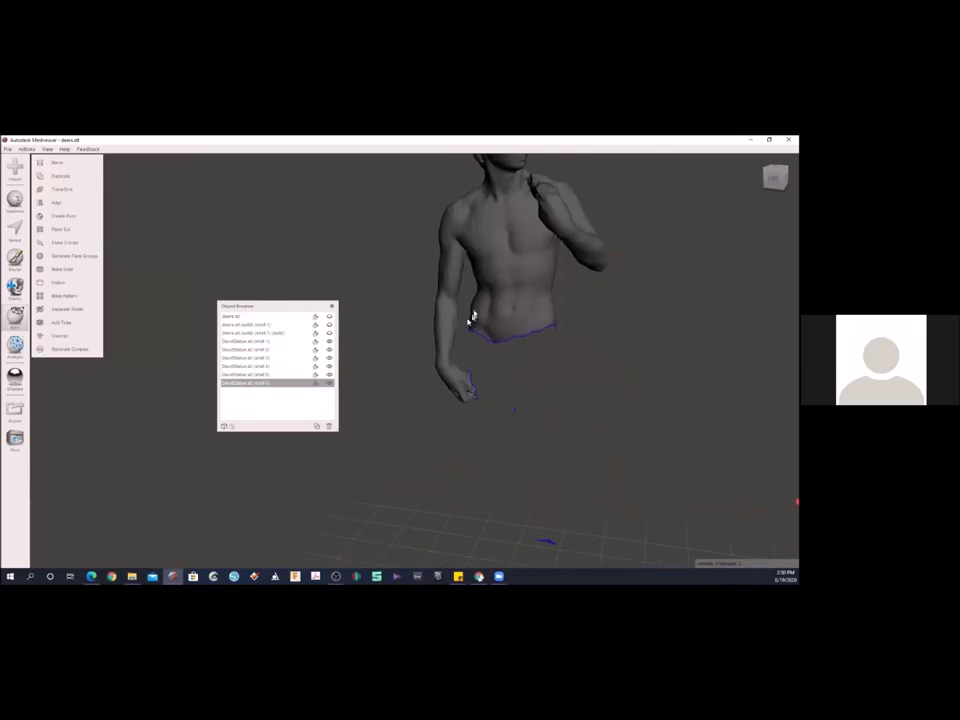
click(246, 342)
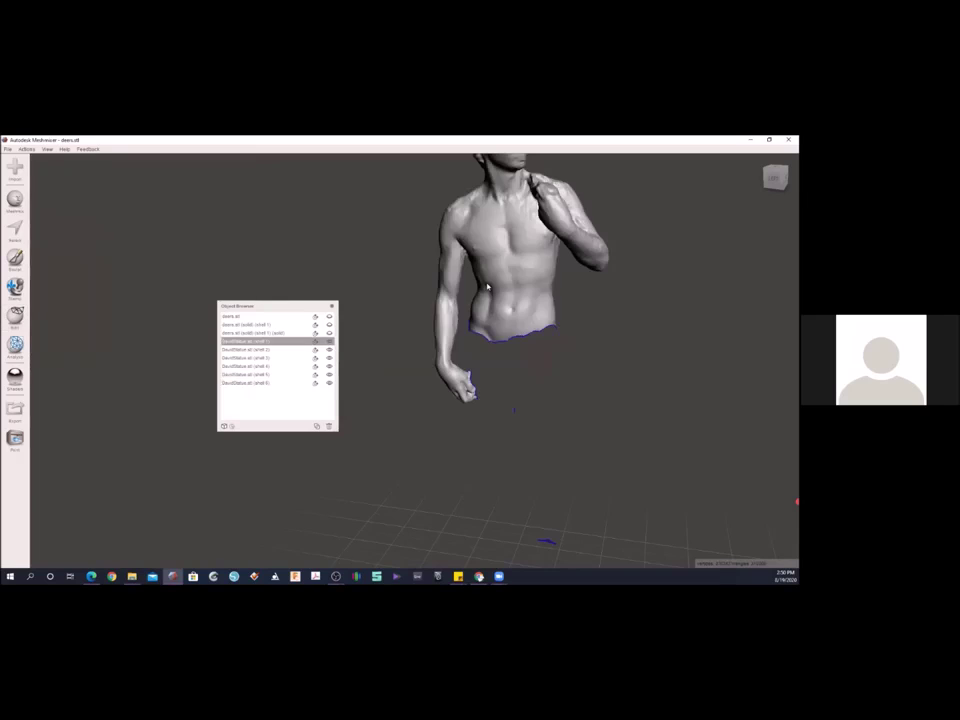
click(246, 349)
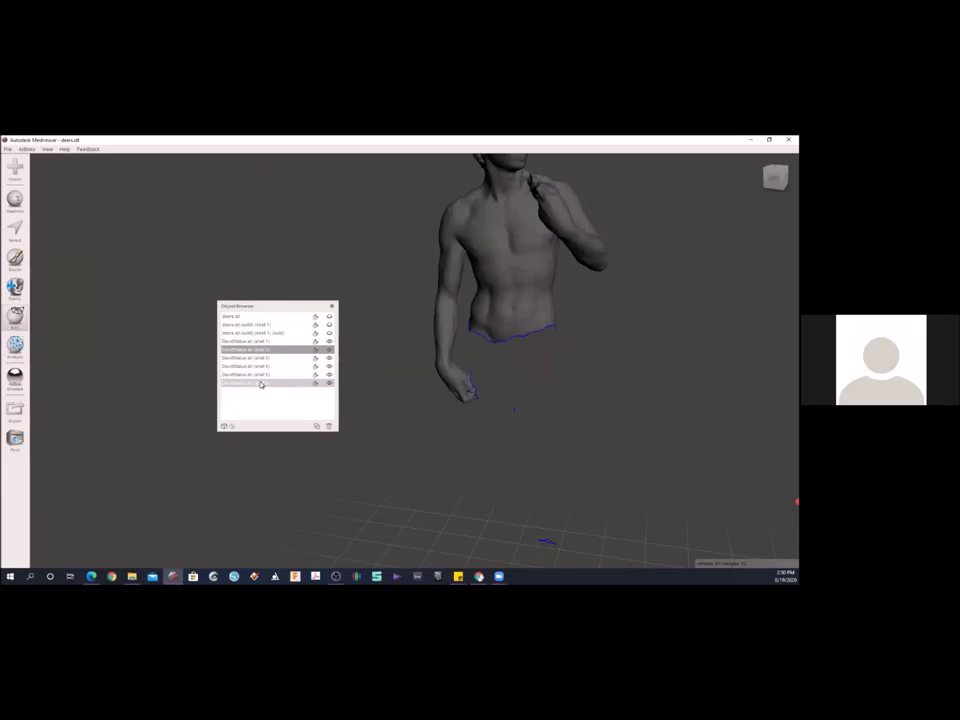
shift+click(260, 384)
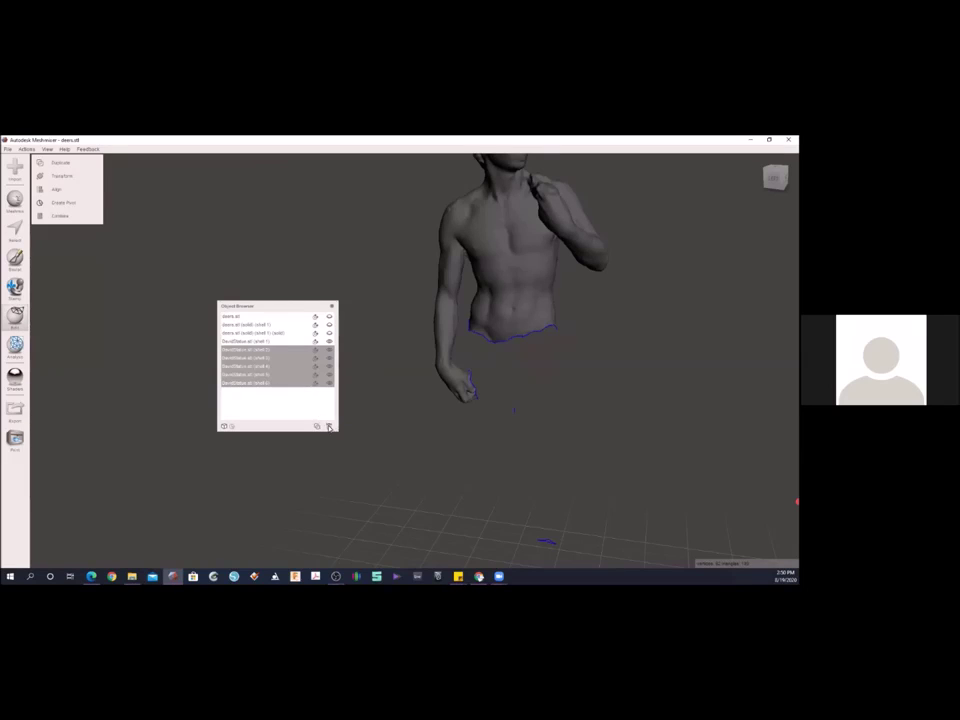
key(Delete)
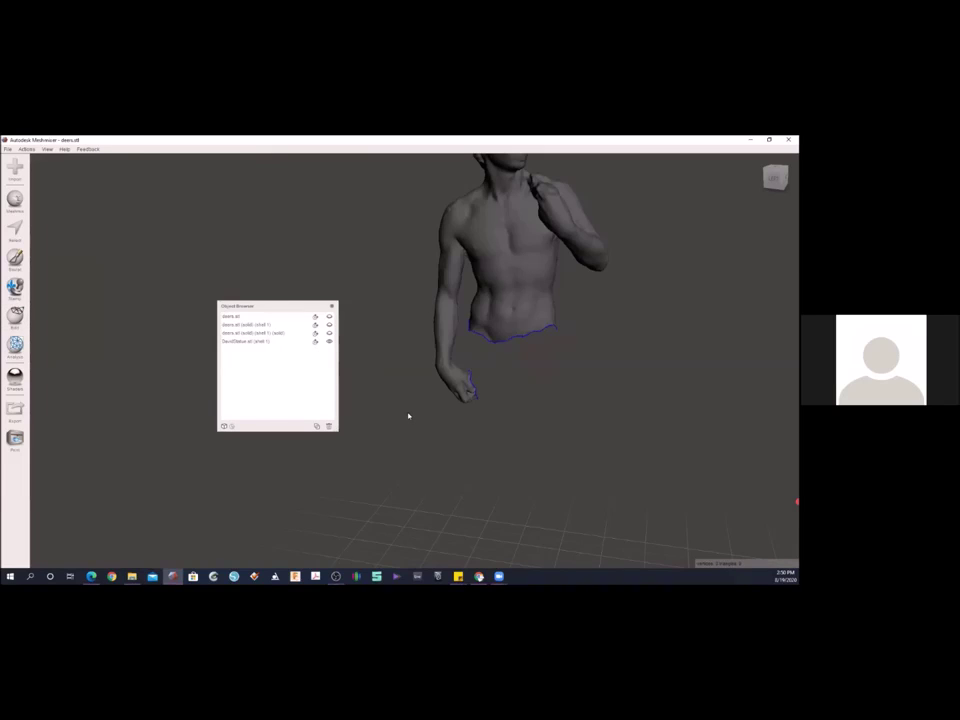
- Make the David torso shell the active object and show the headless deer solid together with it
click(297, 345)
click(227, 344)
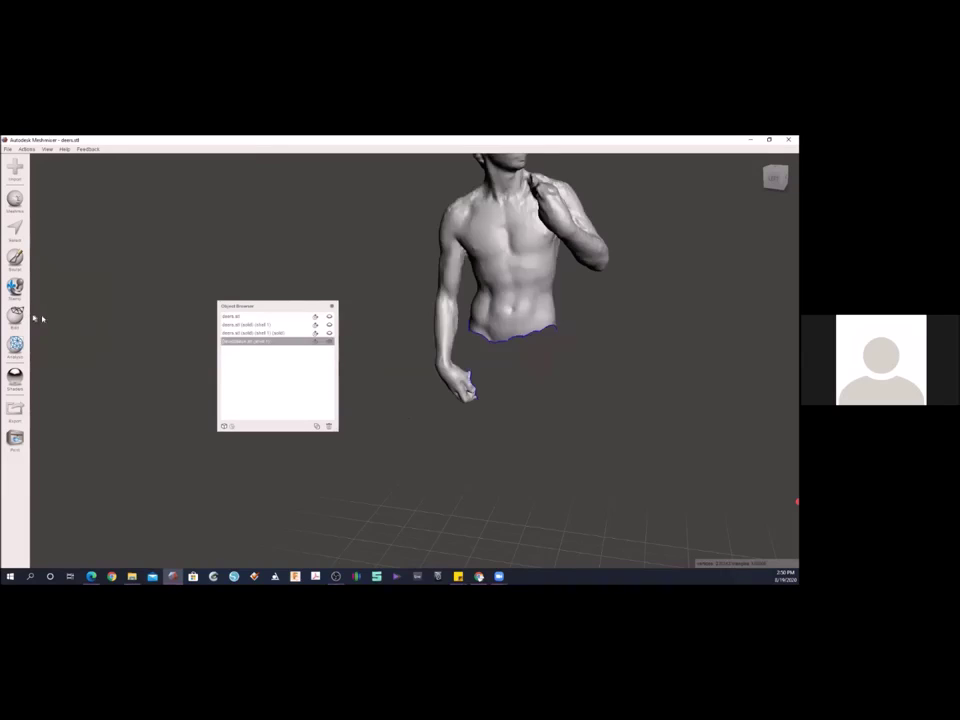
click(15, 315)
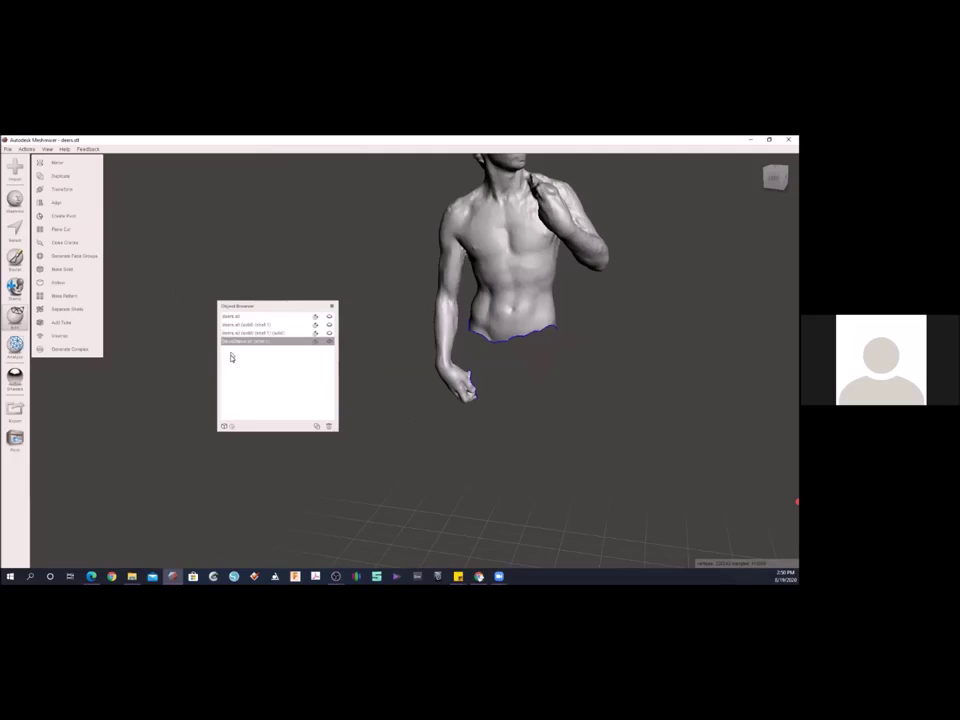
click(329, 334)
mouse_move(508, 368)
right_down()
mouse_move(497, 334)
mouse_move(450, 351)
mouse_move(414, 328)
mouse_move(450, 321)
mouse_move(531, 334)
mouse_move(589, 358)
mouse_move(520, 354)
mouse_move(538, 372)
mouse_move(553, 363)
mouse_move(508, 349)
mouse_move(505, 368)
right_up()
scroll(505, 368, up, 3)
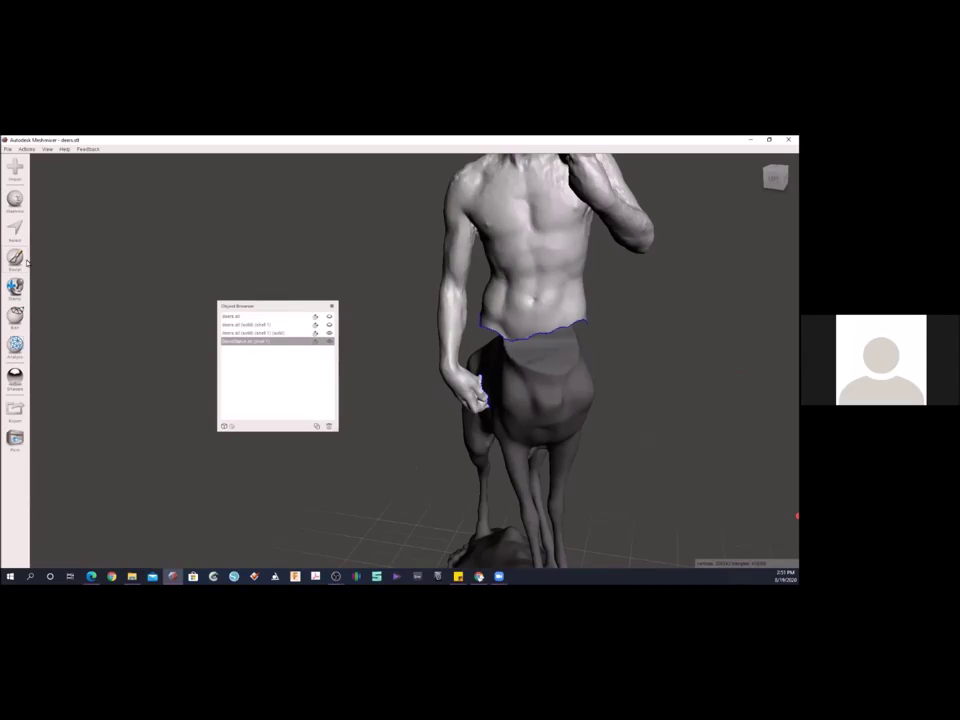
- Transform the torso downward by about 4.64 mm and along its depth to seat it on the deer's cut neck
click(15, 315)
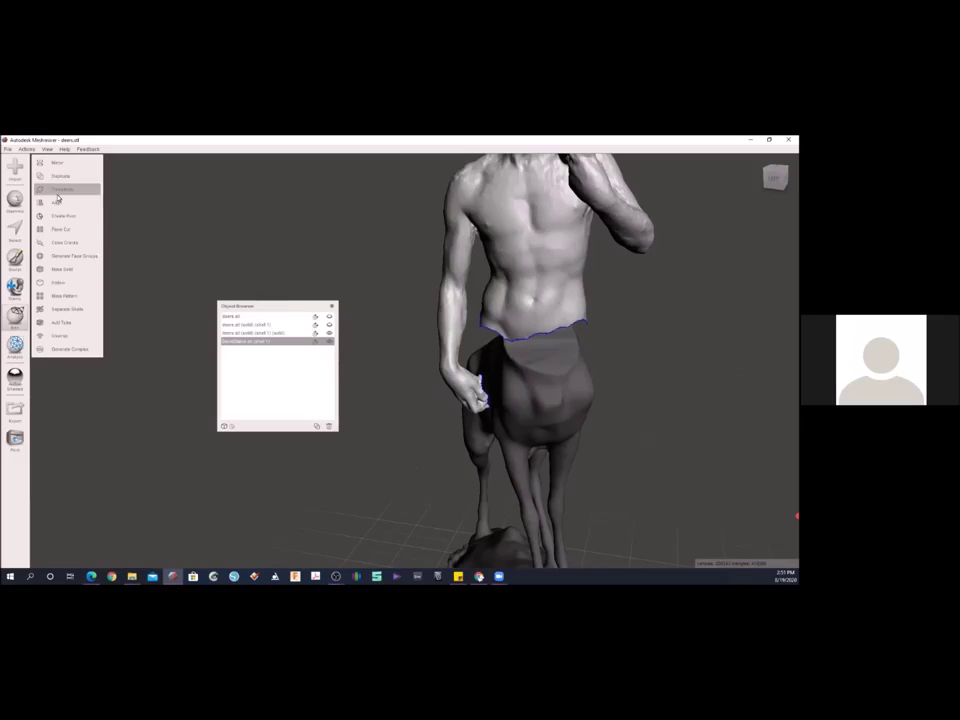
click(50, 186)
drag(562, 316, 562, 335)
right_drag(466, 338, 516, 317)
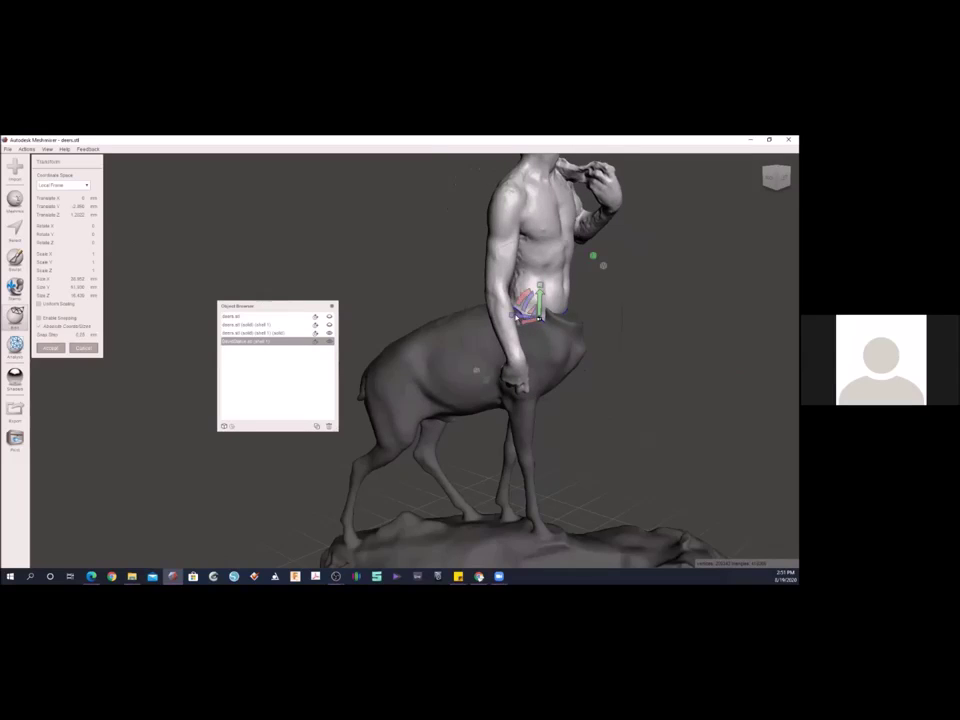
drag(539, 318, 564, 309)
right_drag(562, 309, 443, 381)
right_drag(448, 310, 458, 385)
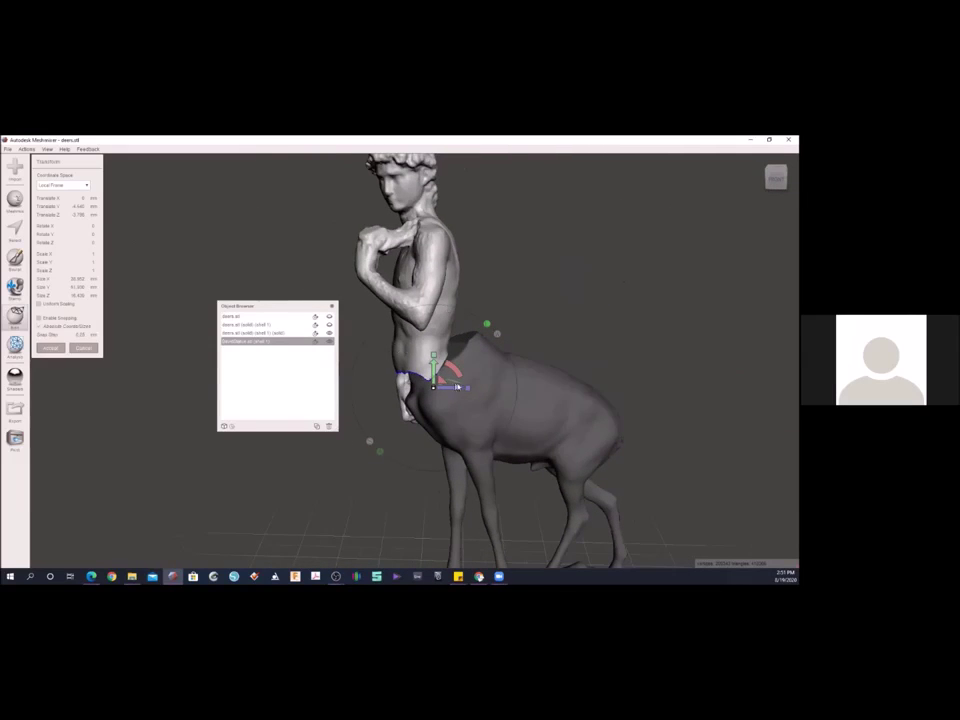
drag(462, 388, 475, 389)
- Scale the torso's X width to about 0.97 and shift it sideways to centre it over the deer's neck
right_drag(371, 313, 797, 459)
drag(507, 354, 523, 354)
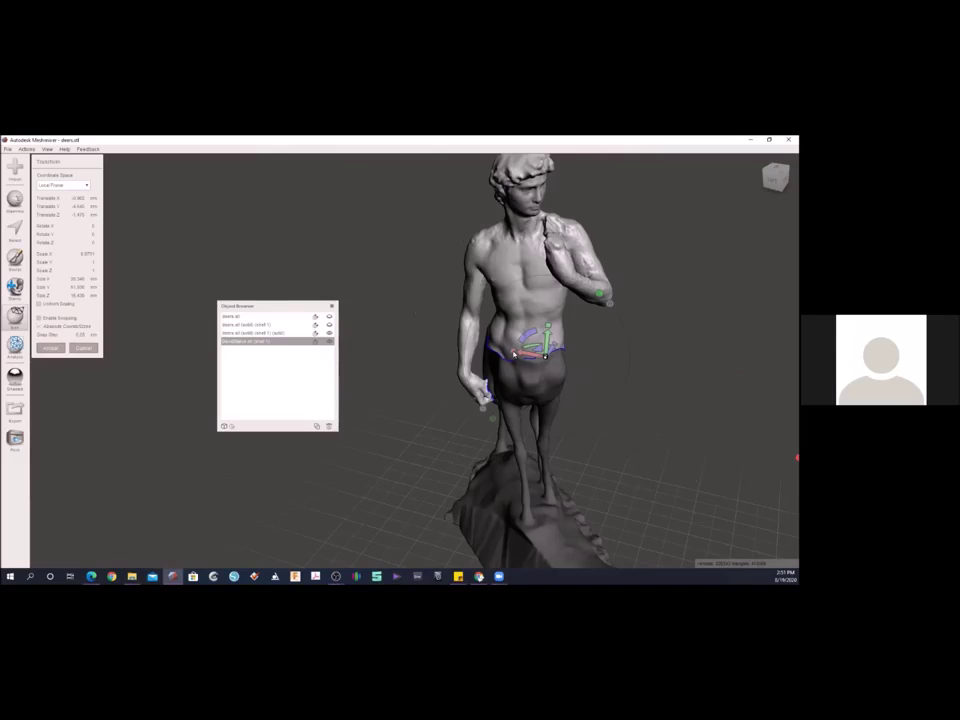
right_drag(556, 248, 518, 331)
scroll(531, 332, up, 8)
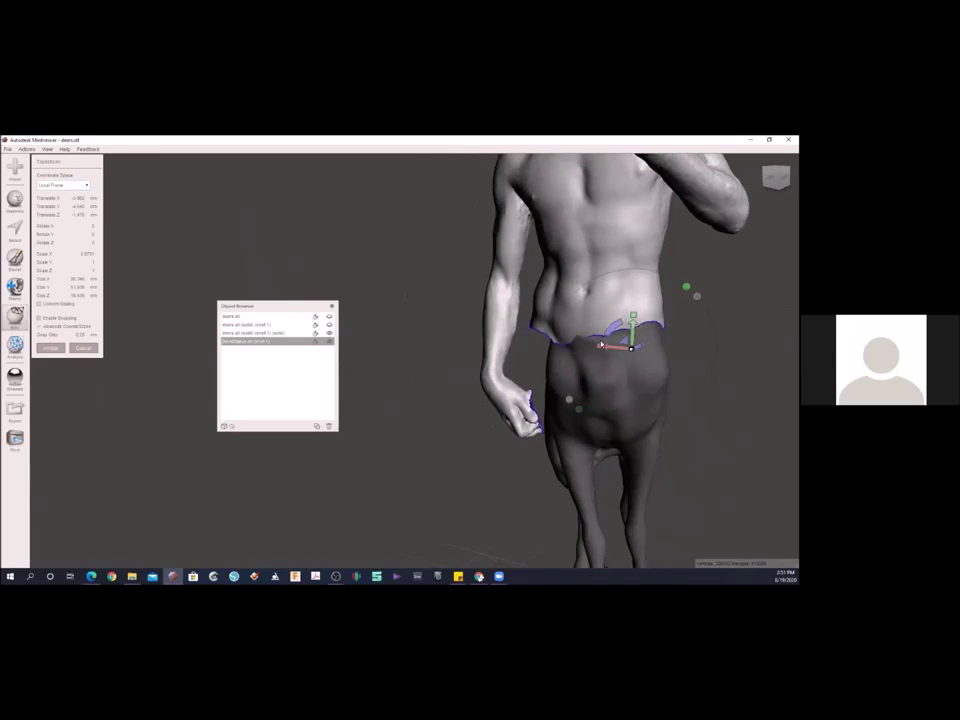
right_drag(605, 347, 603, 407)
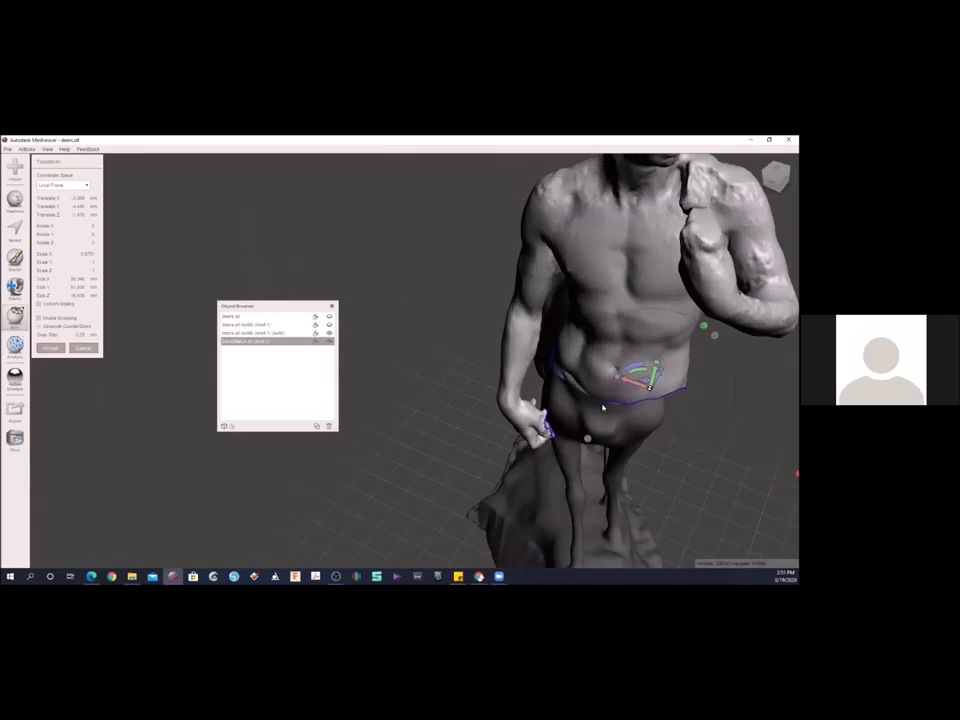
- Scale the torso's Z depth to about 1.05, adjust its position over the deer's chest, and accept the transform
drag(658, 377, 661, 372)
right_drag(603, 410, 667, 403)
drag(663, 399, 620, 403)
right_drag(574, 456, 580, 395)
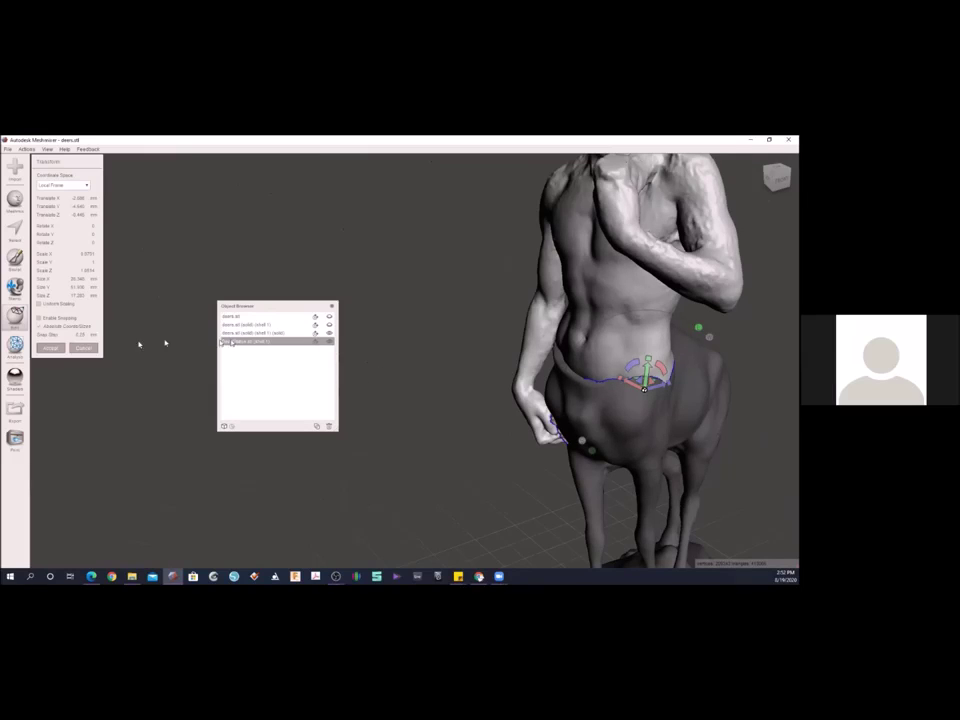
click(49, 348)
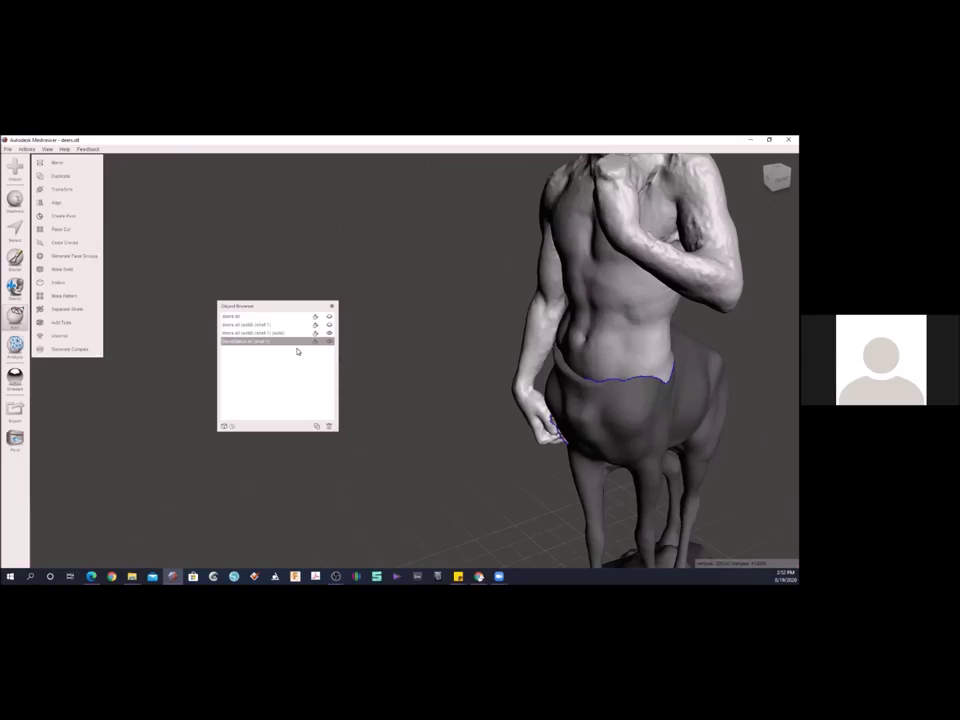
- Combine the positioned David torso and the headless deer into a single object
shift+click(247, 334)
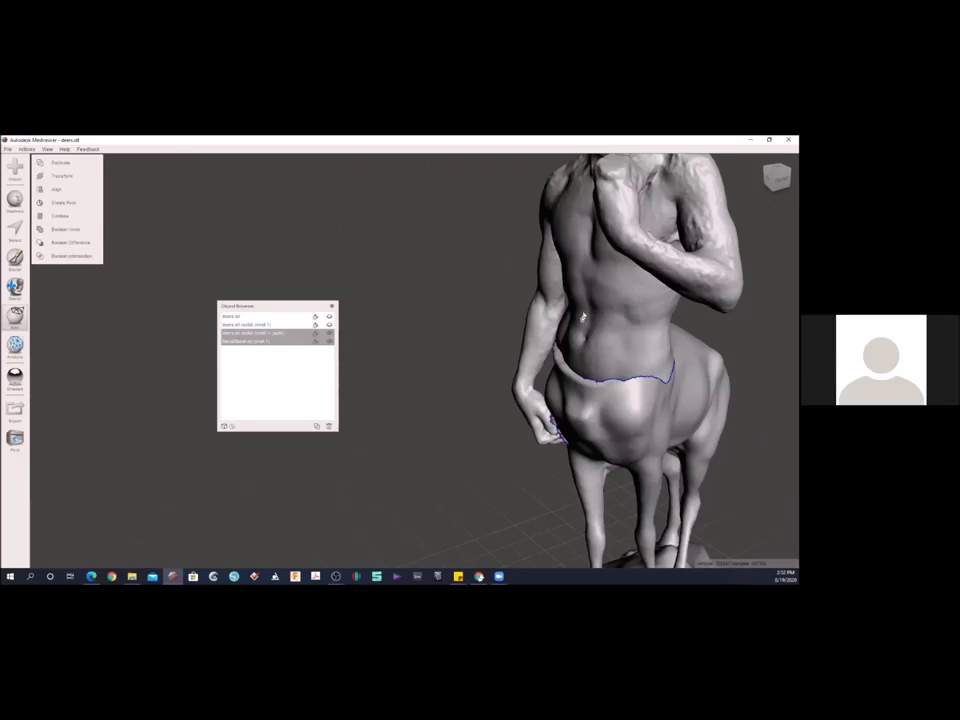
click(55, 217)
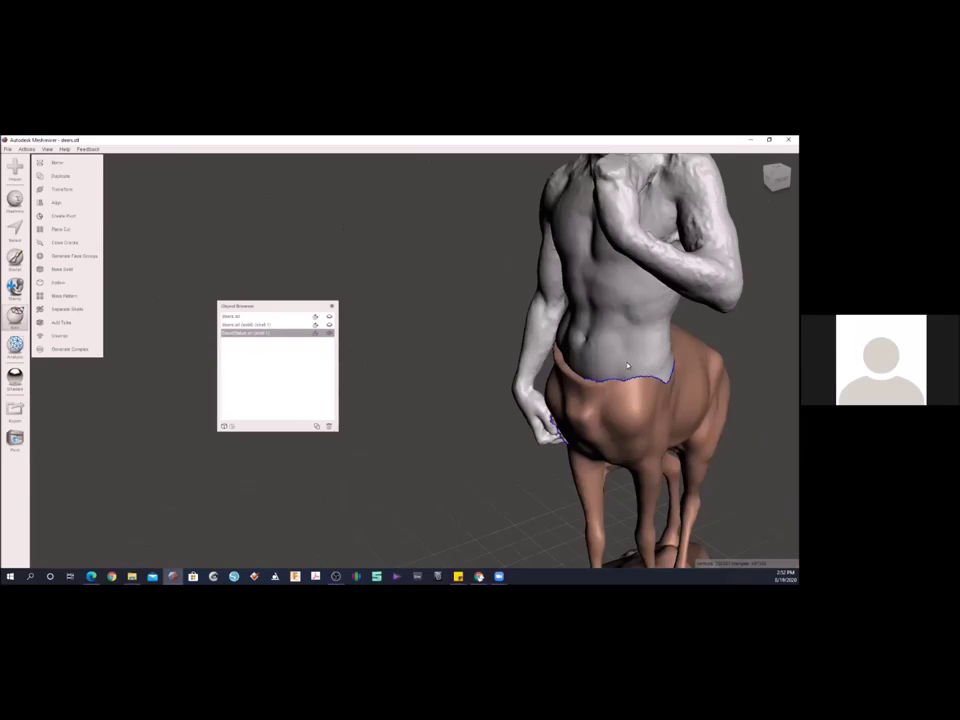
scroll(627, 366, down, 2)
right_drag(611, 355, 549, 340)
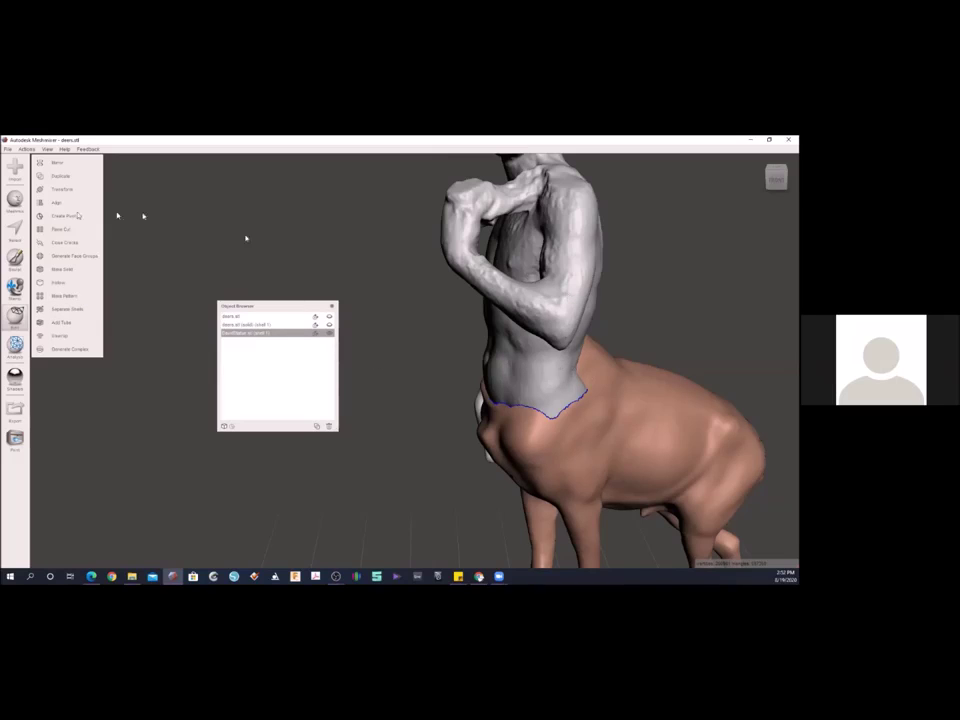
- Run Make Solid on the combined centaur figure and check the fused waist and face
click(61, 272)
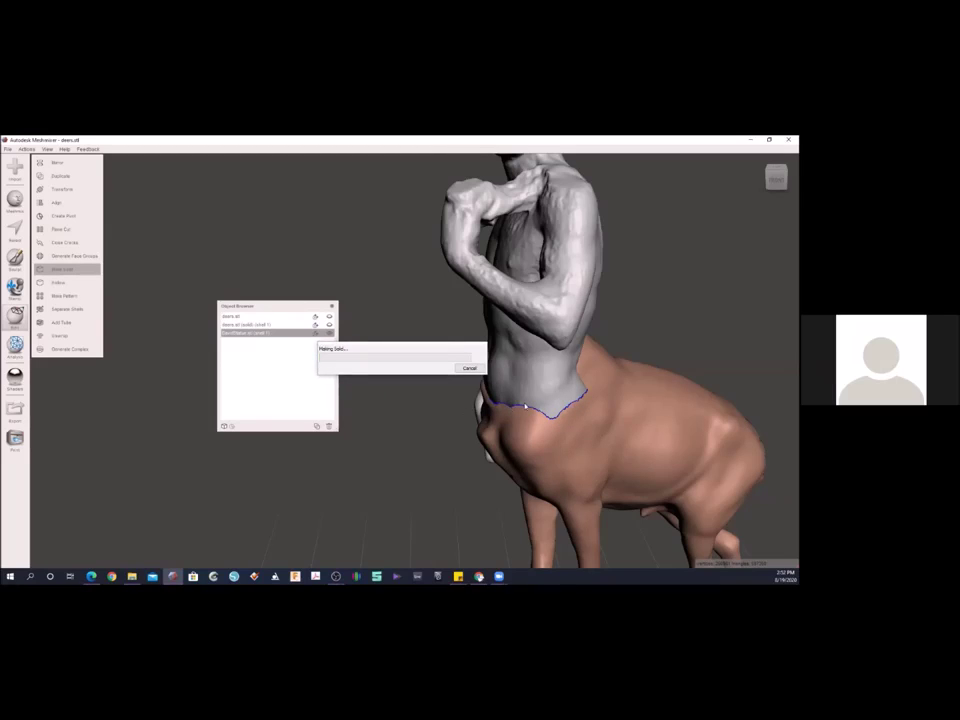
right_drag(513, 424, 430, 382)
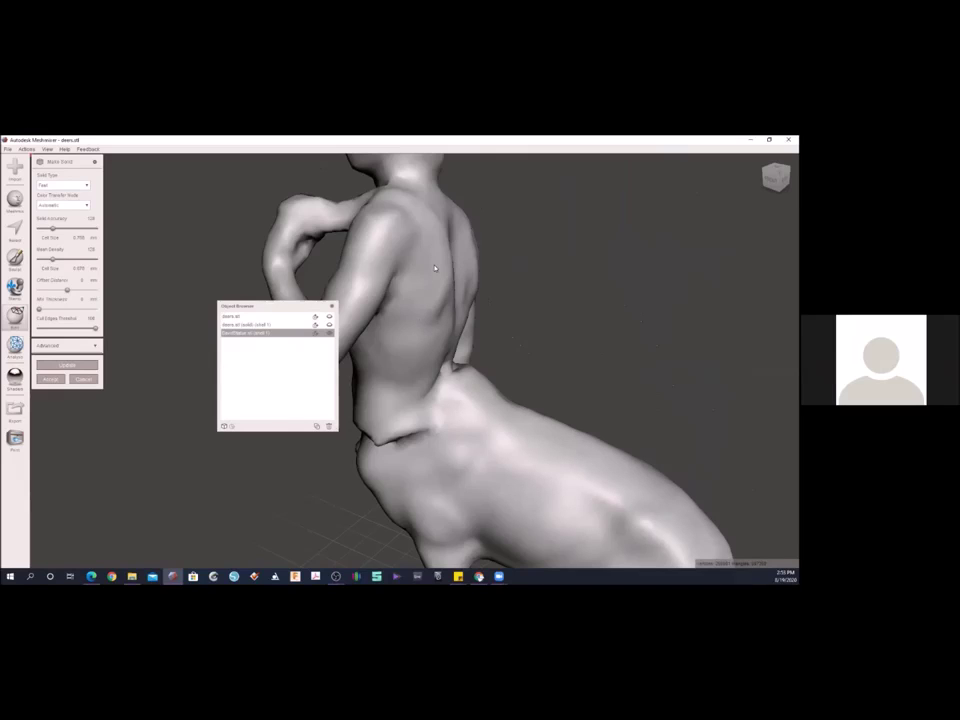
right_drag(435, 268, 487, 318)
mouse_move(487, 318)
middle_down()
mouse_move(477, 303)
mouse_move(480, 321)
middle_up()
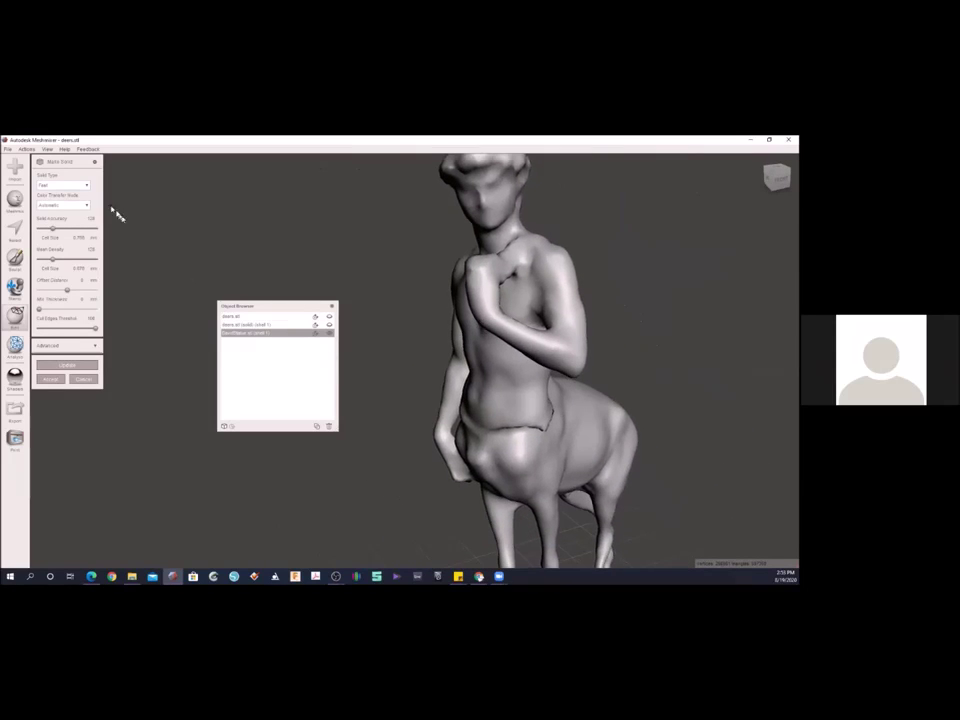
- Set the solid type to Accurate, raise the solid accuracy and mesh density, update, accept the solid, and inspect the waist seam
click(62, 185)
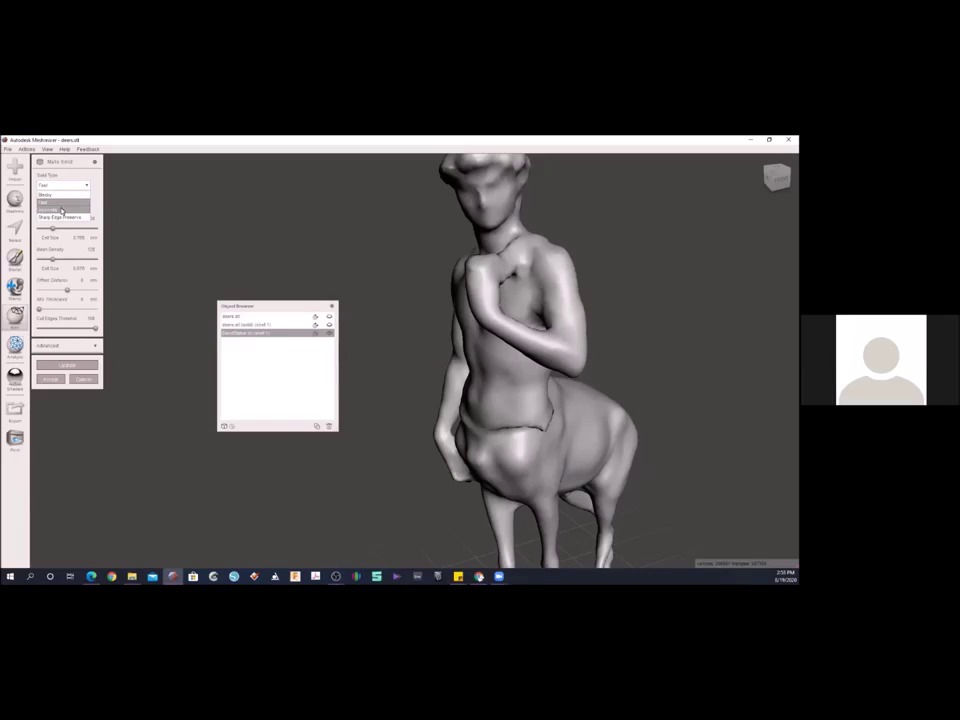
click(61, 210)
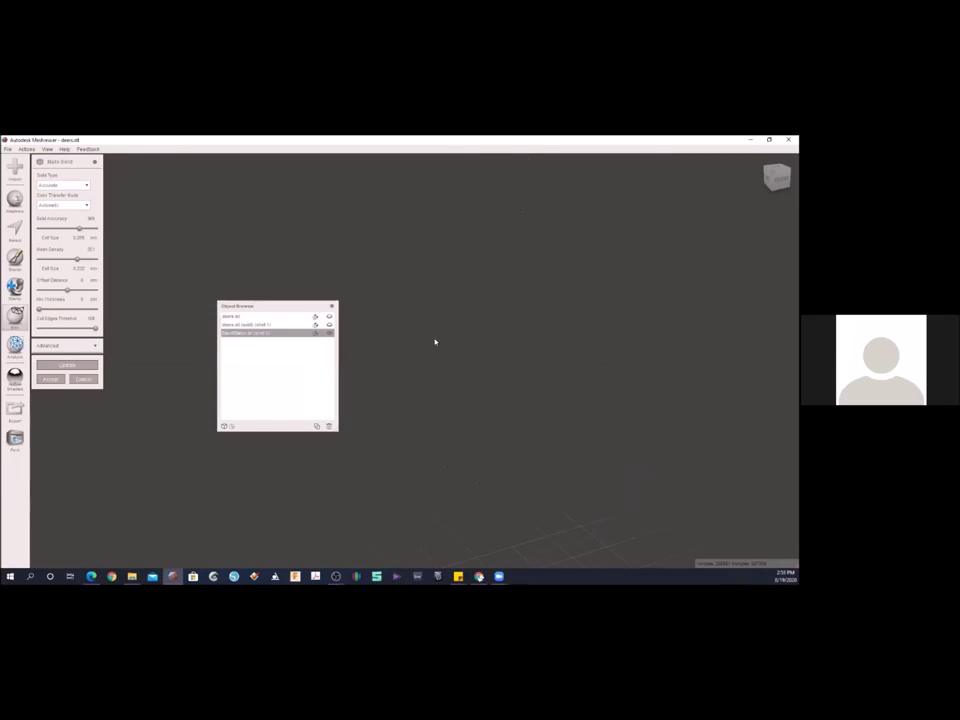
right_drag(435, 339, 362, 333)
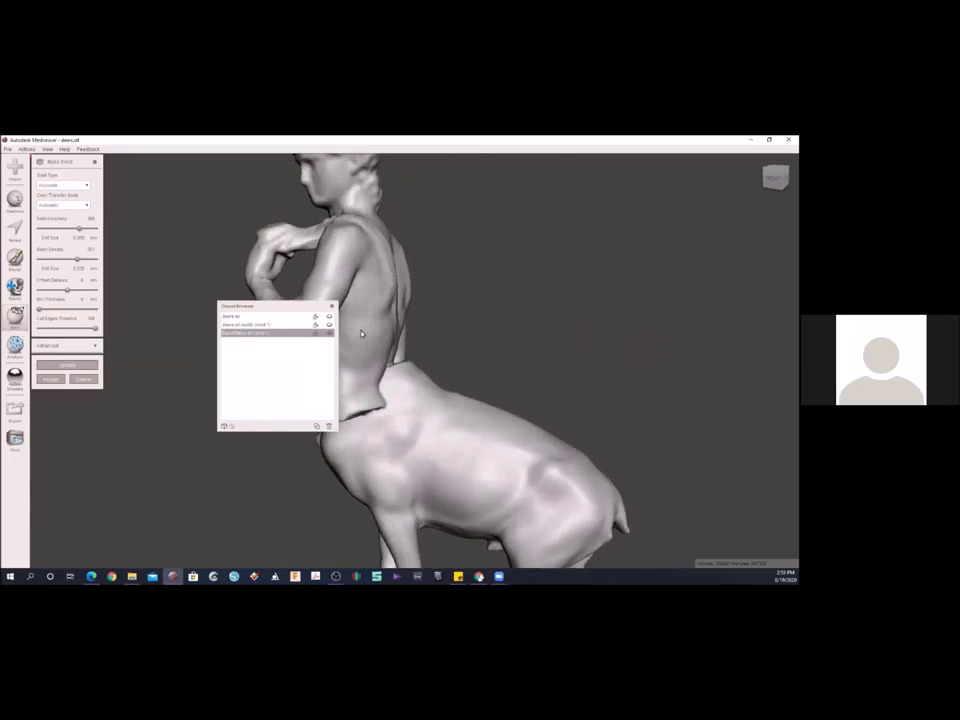
right_drag(431, 375, 592, 345)
right_drag(530, 305, 620, 420)
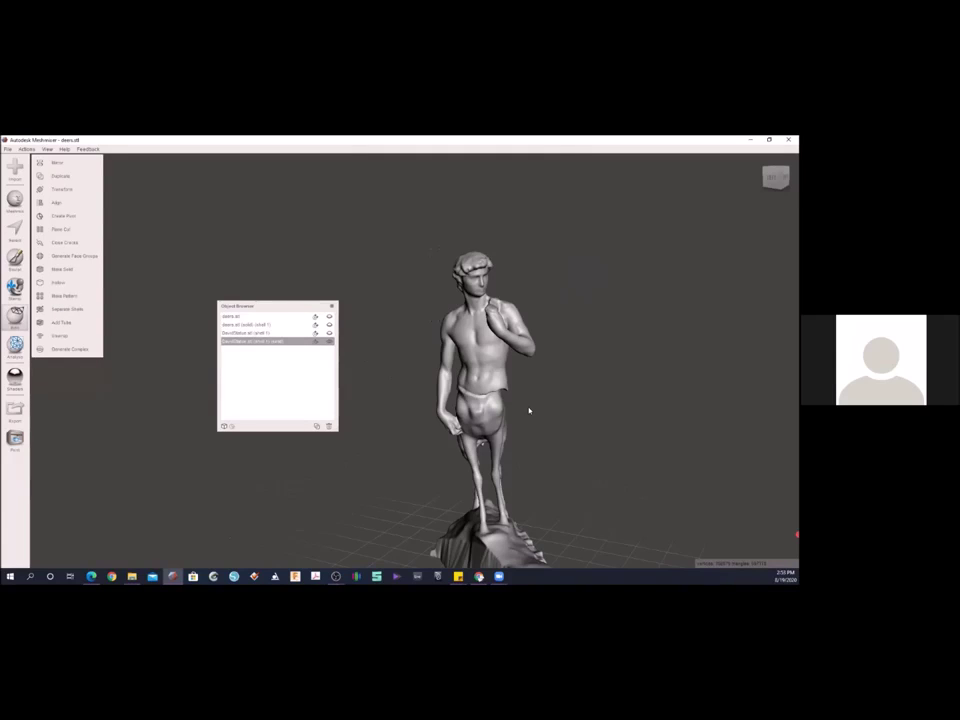
mouse_move(513, 393)
right_down()
mouse_move(524, 378)
mouse_move(549, 371)
mouse_move(557, 380)
right_up()
scroll(575, 379, up, 2)
middle_drag(557, 380, 513, 390)
scroll(470, 385, up, 5)
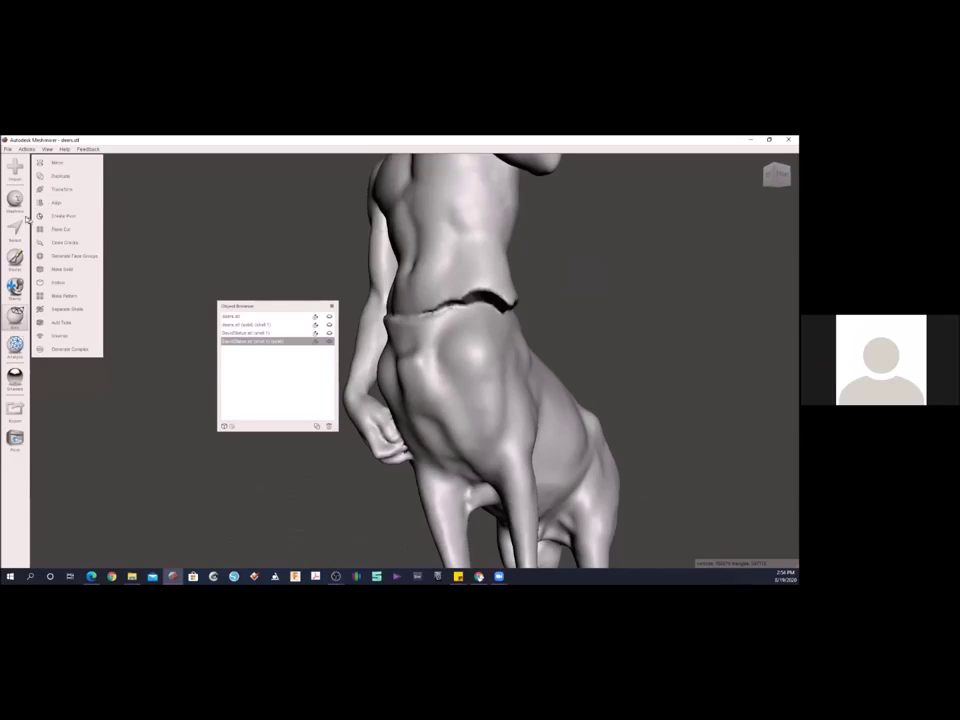
- Switch to volume sculpting, choose a brush, and work it across the front waist gap until the torso and deer blend together
click(14, 218)
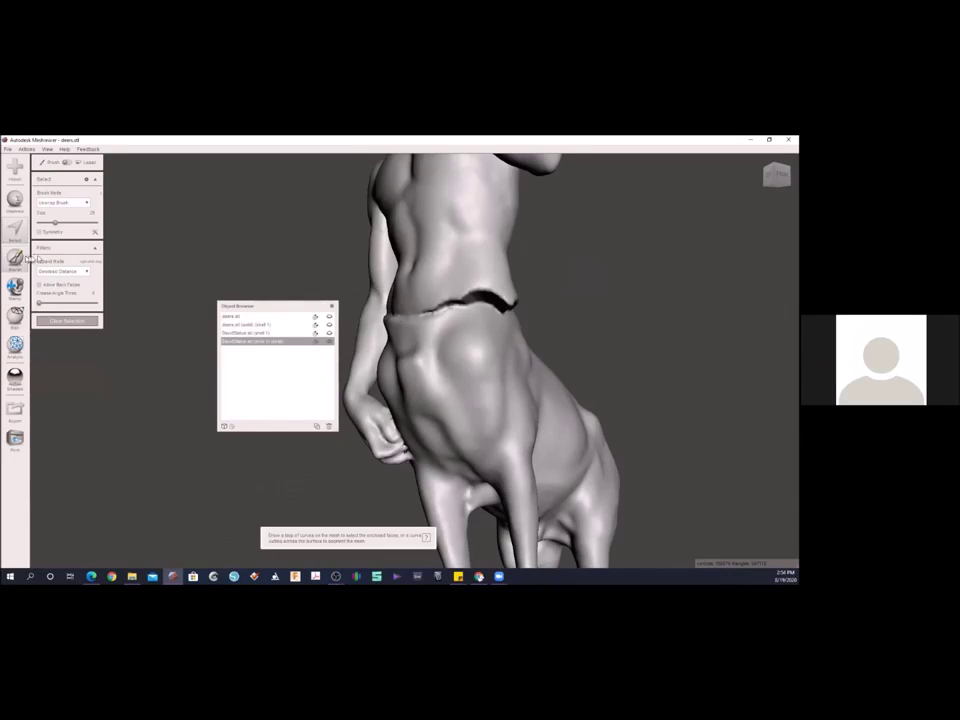
click(18, 257)
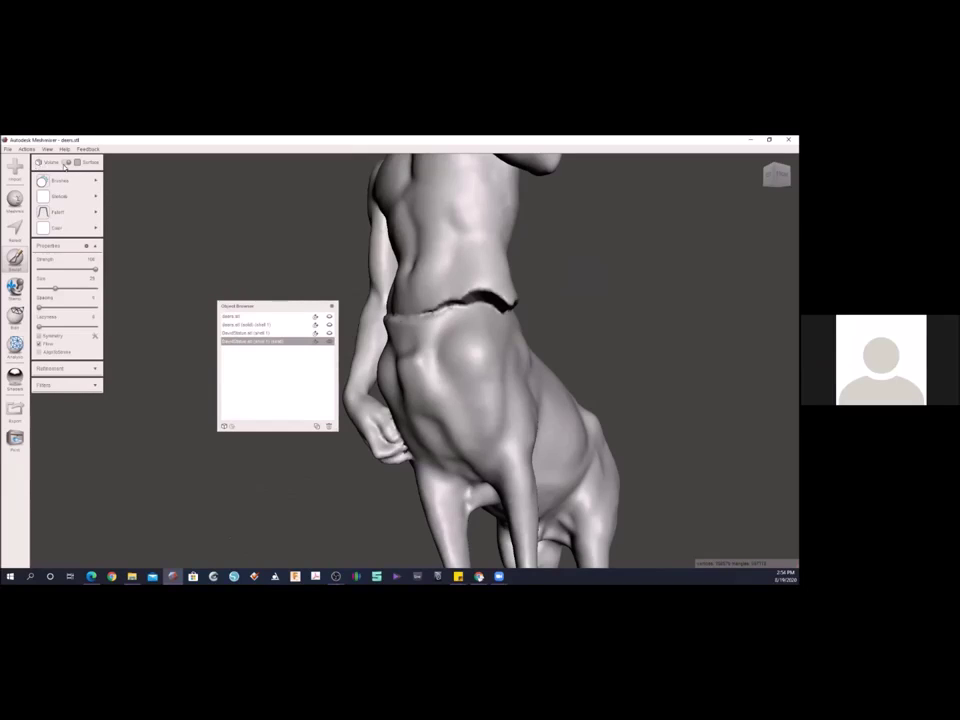
click(64, 162)
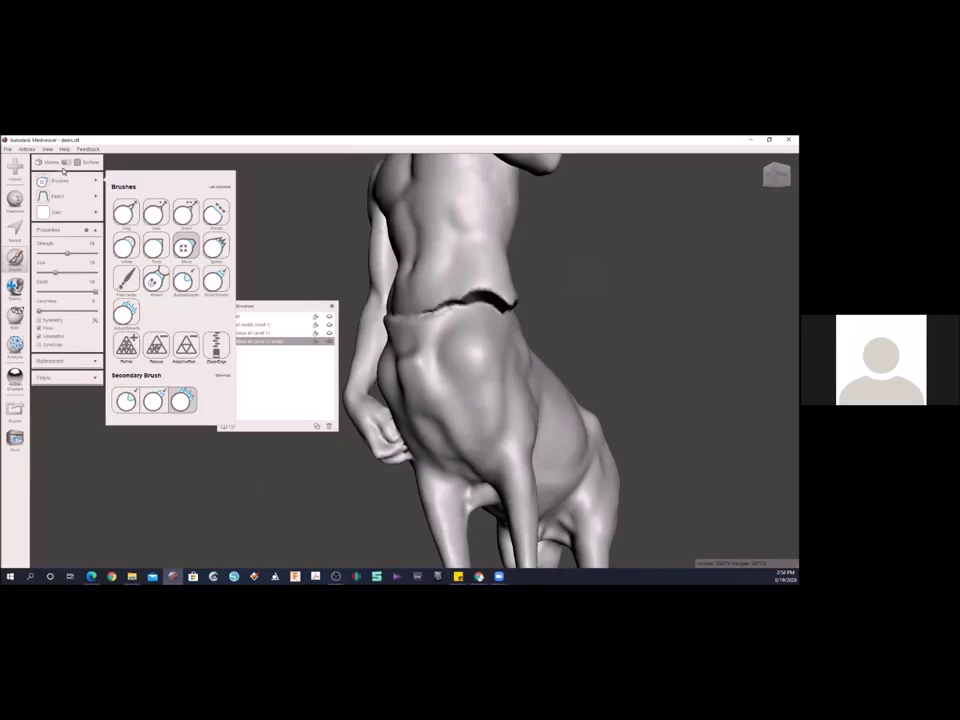
mouse_move(85, 181)
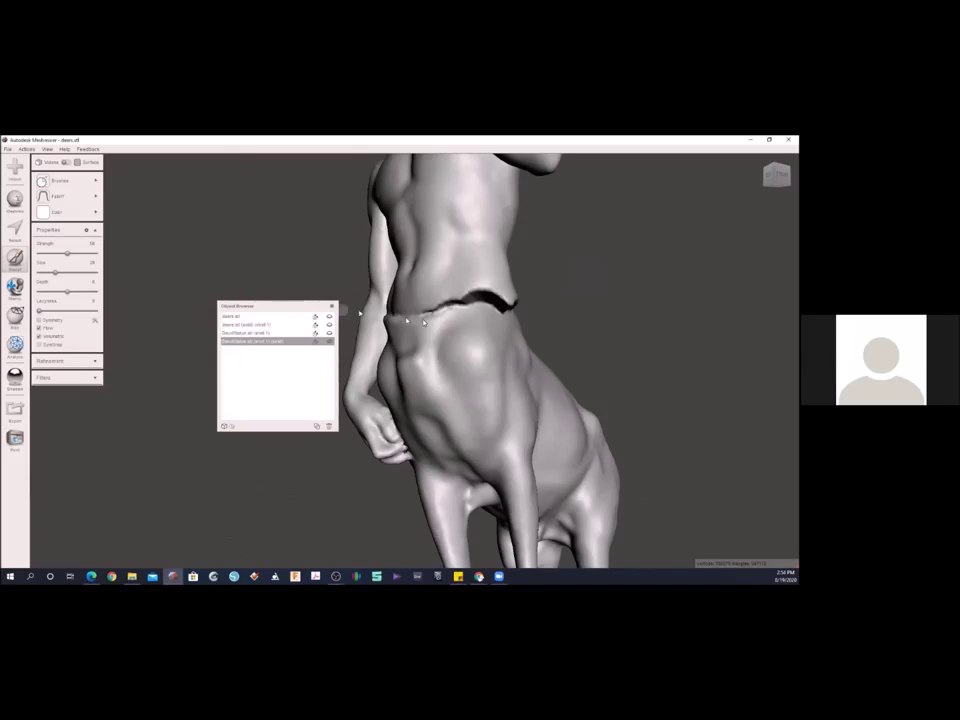
right_drag(467, 311, 550, 340)
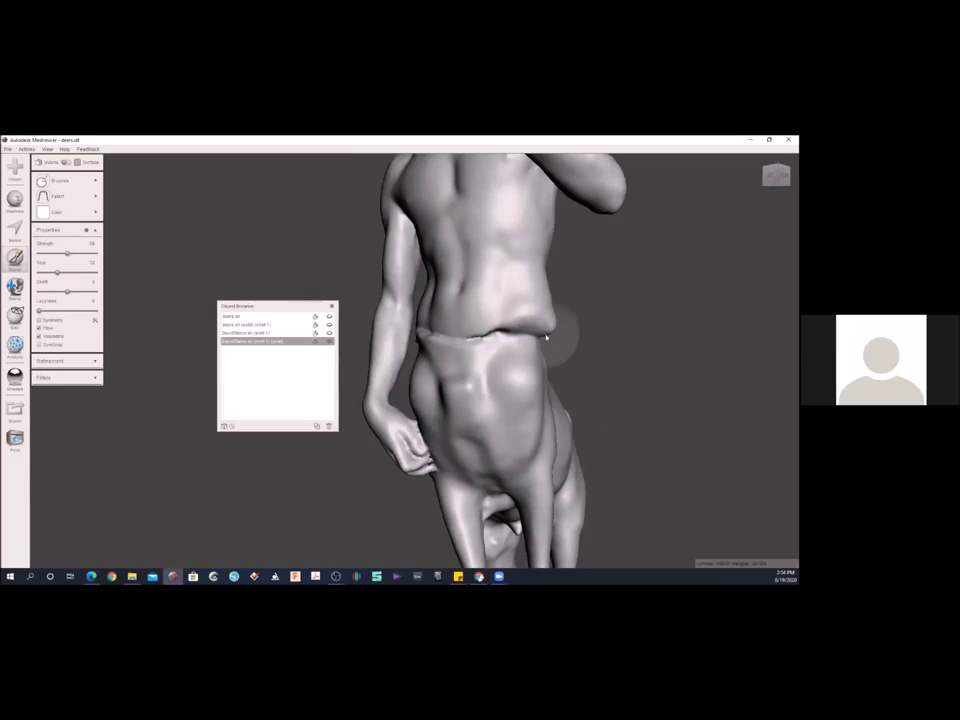
mouse_move(543, 341)
mouse_down()
mouse_move(425, 344)
mouse_move(429, 335)
mouse_move(491, 339)
mouse_move(431, 352)
mouse_up()
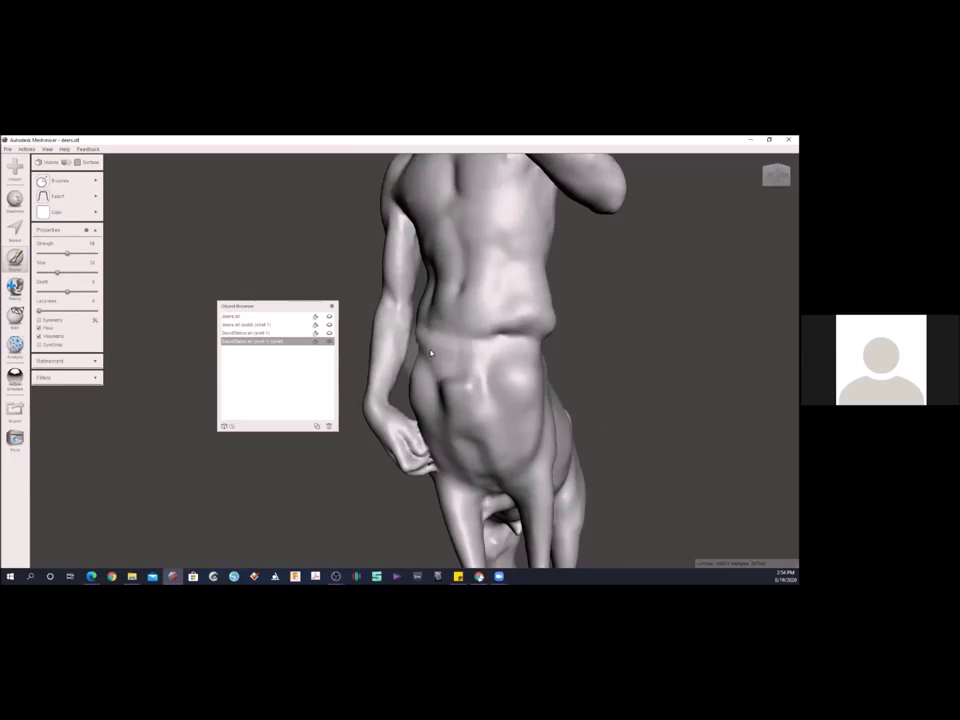
- With the Move brush, pull the deer's chest outward below the waist and tuck the torso's overhanging fold in to align the seam
mouse_move(510, 343)
right_down()
mouse_move(476, 356)
mouse_move(414, 343)
mouse_move(495, 330)
mouse_move(469, 358)
mouse_move(424, 362)
mouse_move(435, 375)
mouse_move(512, 371)
mouse_move(536, 381)
right_up()
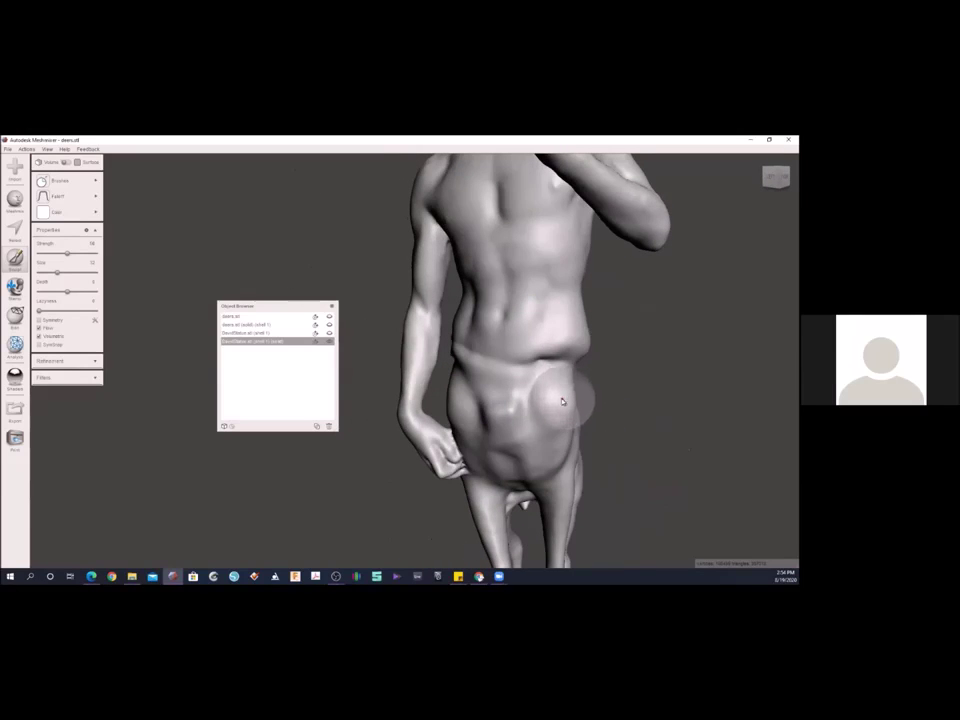
click(98, 183)
click(186, 246)
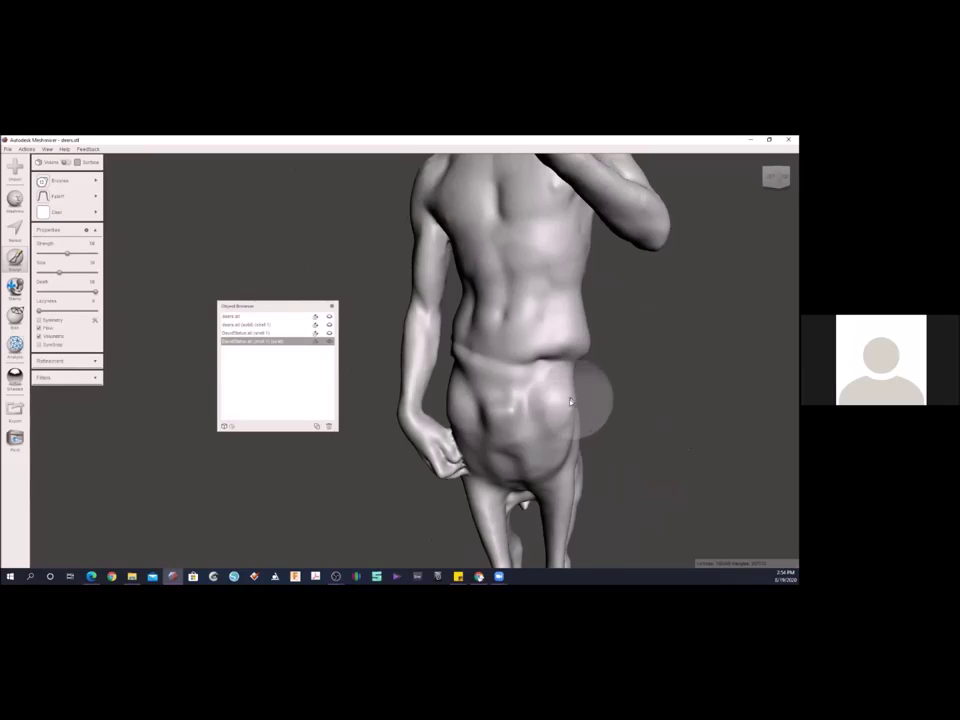
key(bracketright)
key(bracketright)
key(bracketright)
mouse_move(570, 420)
mouse_down()
mouse_move(557, 397)
mouse_move(565, 394)
mouse_up()
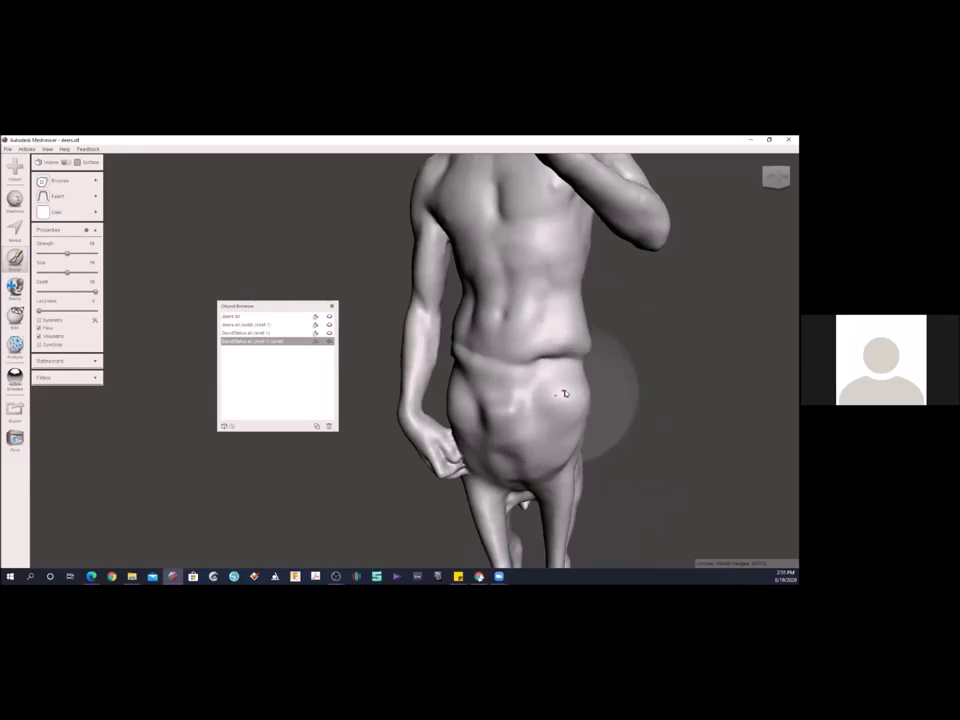
key(bracketleft)
key(bracketleft)
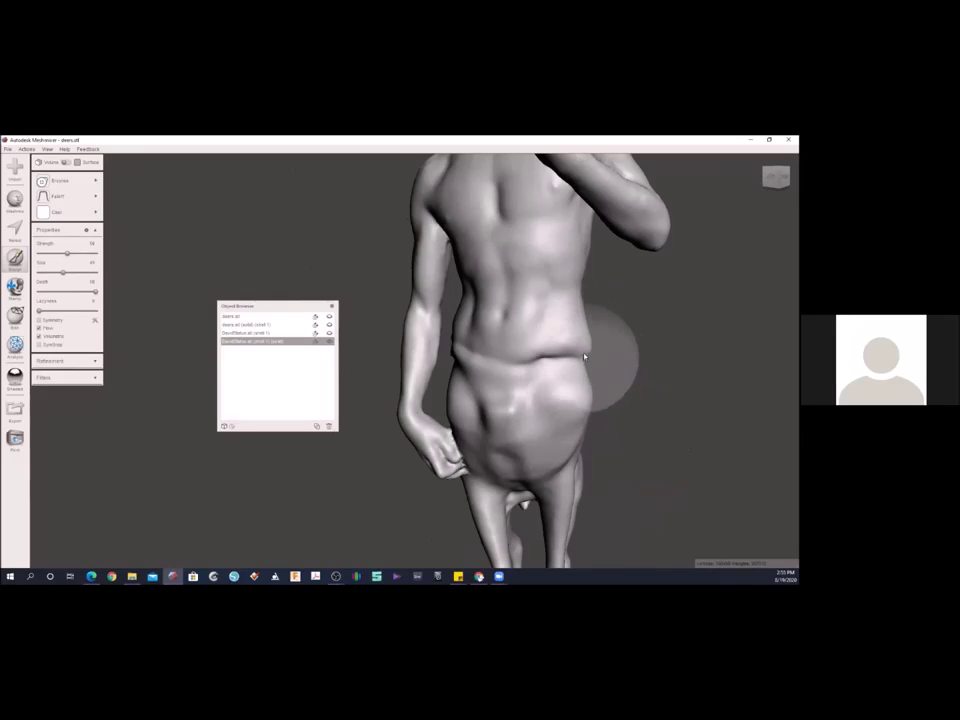
key(bracketleft)
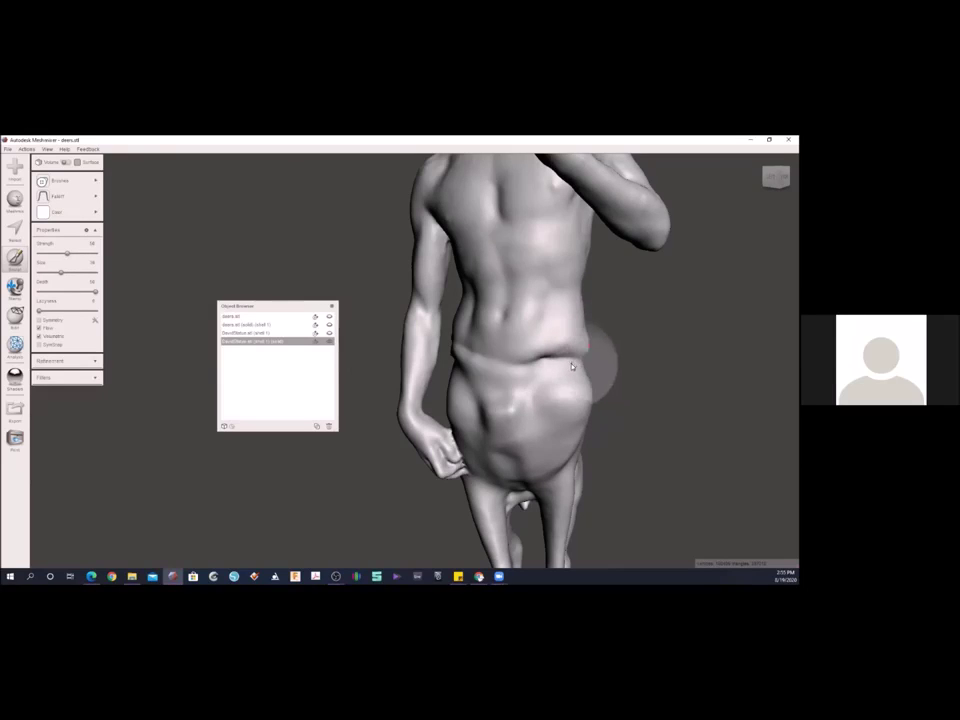
- Return to the blending brush and soften the waist seam across the figure's lower back
mouse_move(558, 382)
right_down()
mouse_move(448, 388)
mouse_move(472, 393)
mouse_move(462, 400)
mouse_move(470, 408)
mouse_move(499, 411)
mouse_move(476, 414)
mouse_move(571, 422)
mouse_move(561, 429)
mouse_move(628, 399)
mouse_move(570, 422)
mouse_move(593, 398)
mouse_move(437, 298)
right_up()
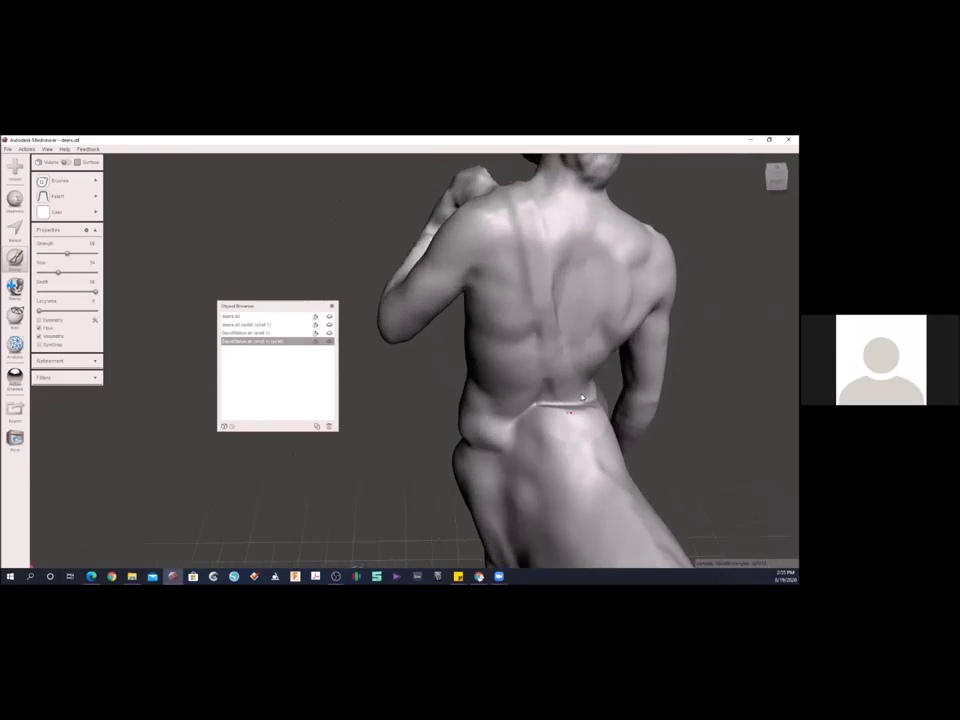
mouse_move(86, 188)
mouse_move(525, 422)
mouse_down()
mouse_move(503, 428)
mouse_move(586, 405)
mouse_up()
right_drag(599, 405, 555, 405)
right_drag(438, 388, 477, 424)
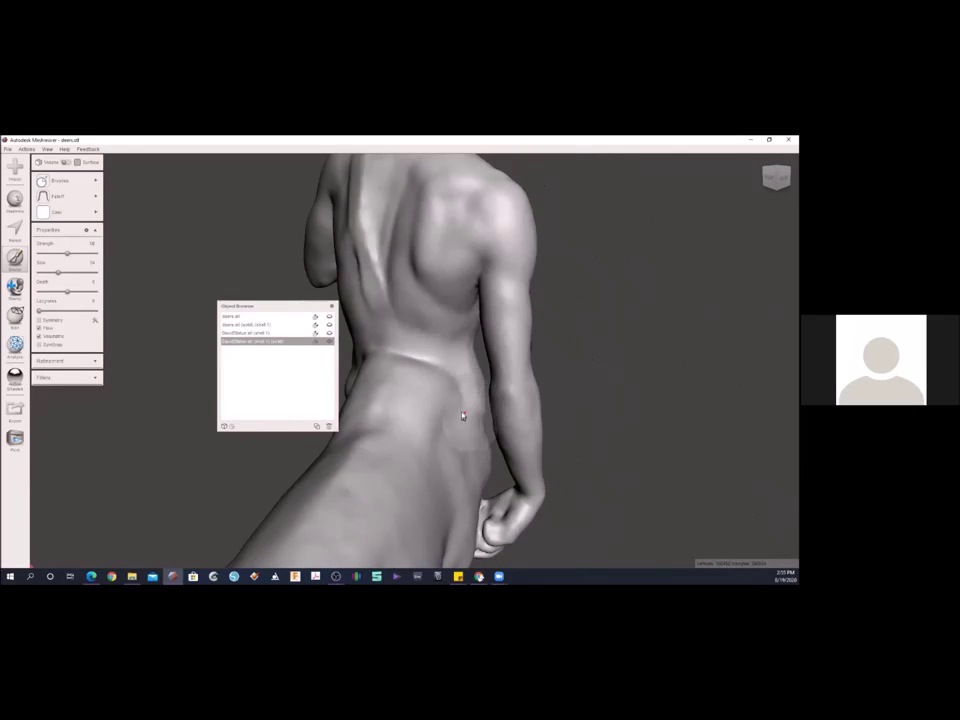
- Check the brush falloff options and continue blending the waist seam around the figure's back and side
click(42, 196)
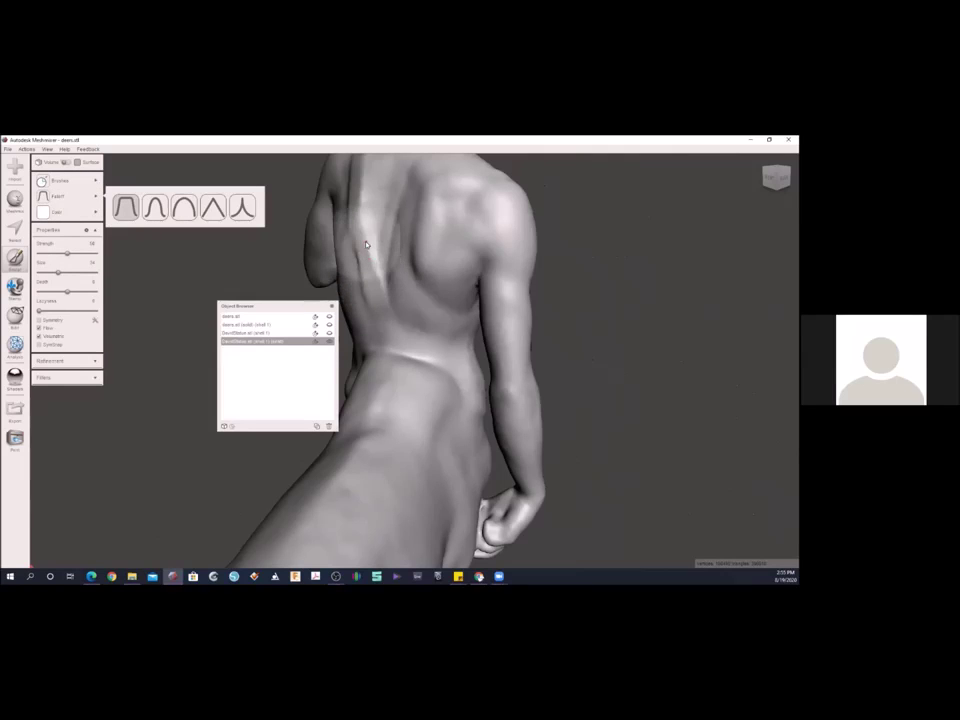
right_drag(274, 246, 696, 332)
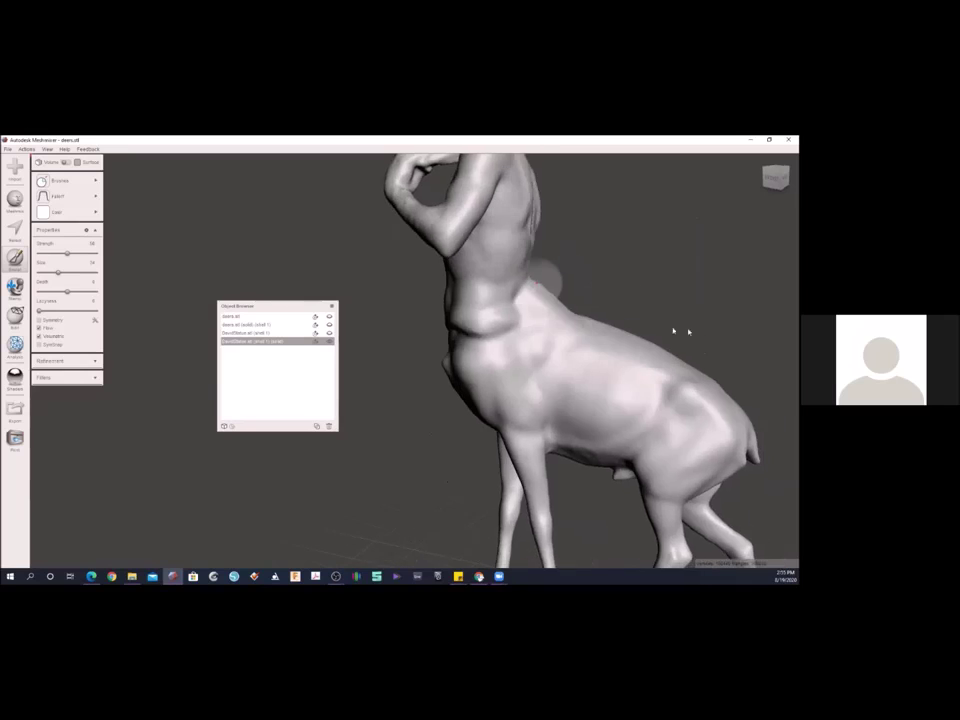
right_drag(477, 317, 496, 291)
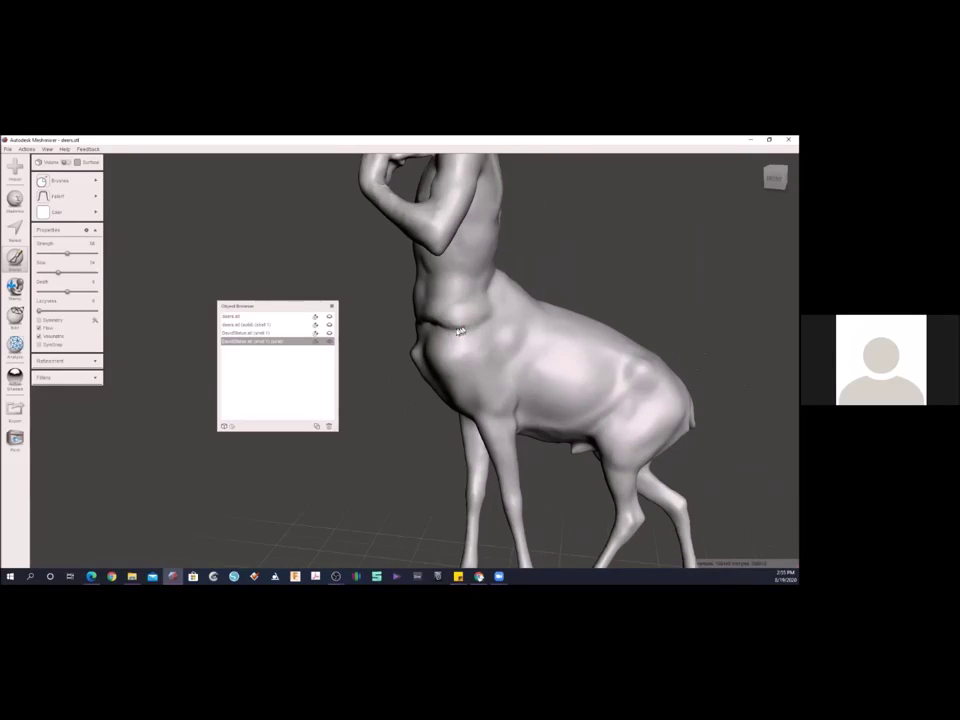
mouse_move(396, 321)
right_down()
mouse_move(478, 334)
mouse_move(461, 326)
mouse_move(430, 267)
right_up()
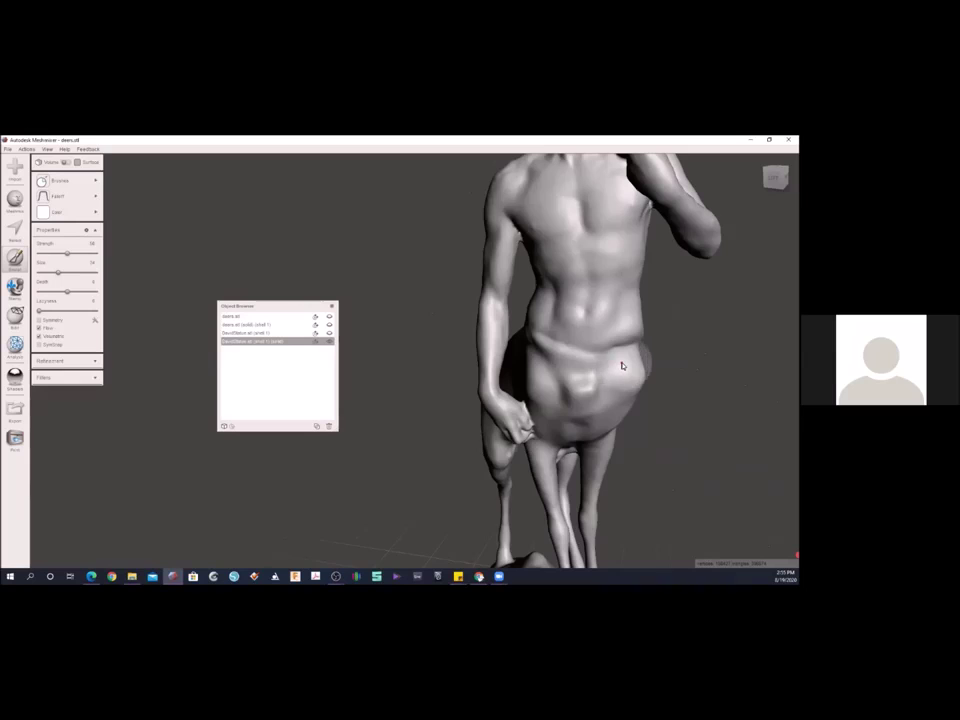
- Reduce the brush size to about 27 and blend the lowered hand's fingers where they touch the deer's body
scroll(532, 375, up, 3)
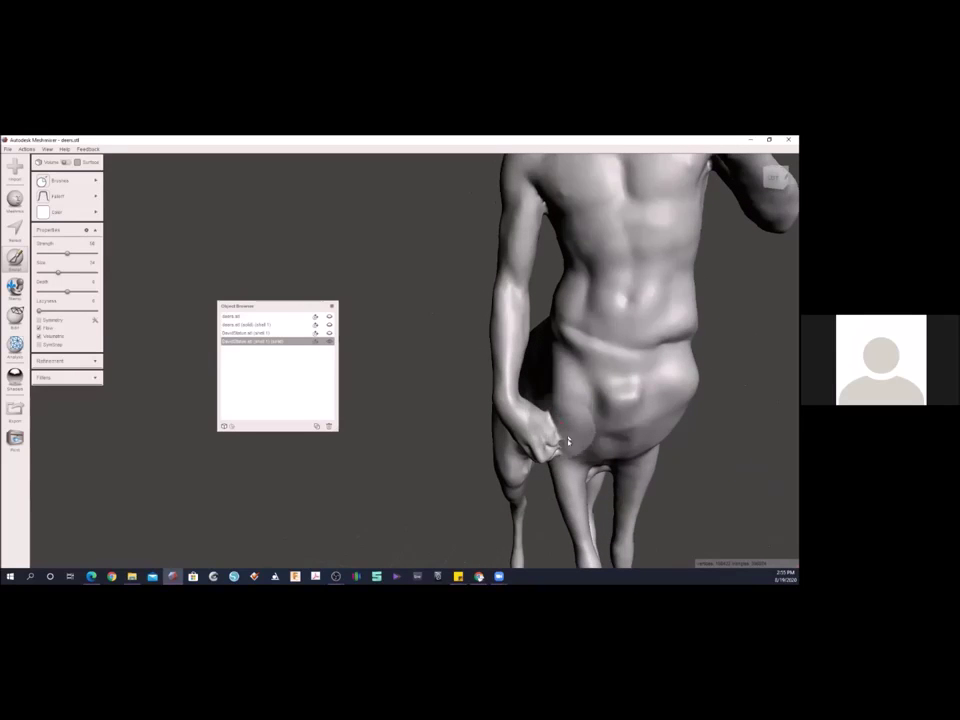
right_drag(558, 440, 556, 382)
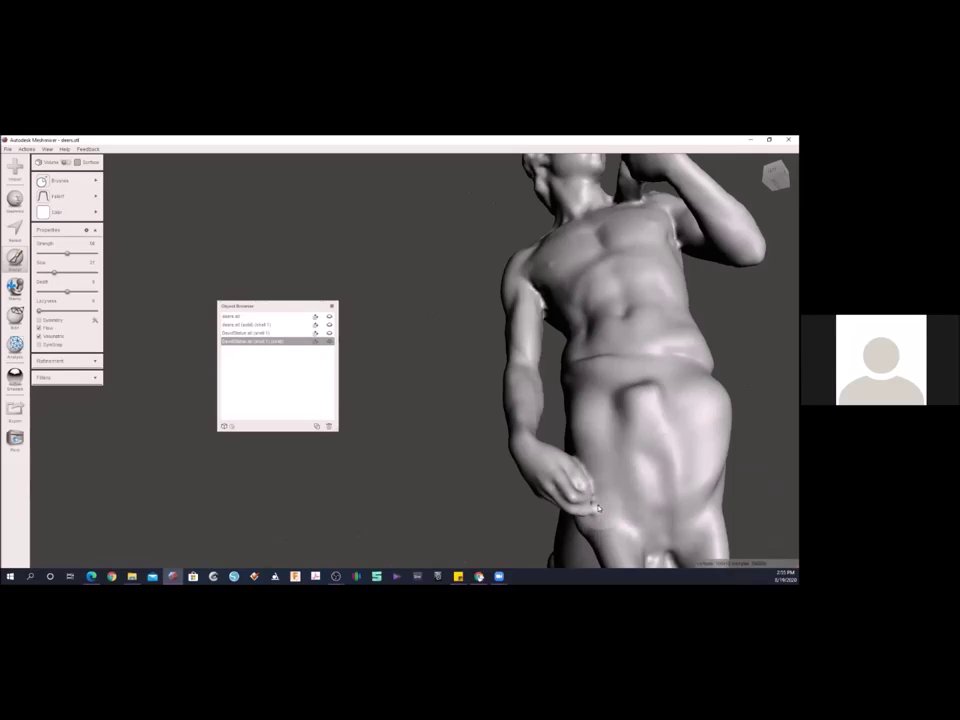
right_drag(598, 512, 566, 396)
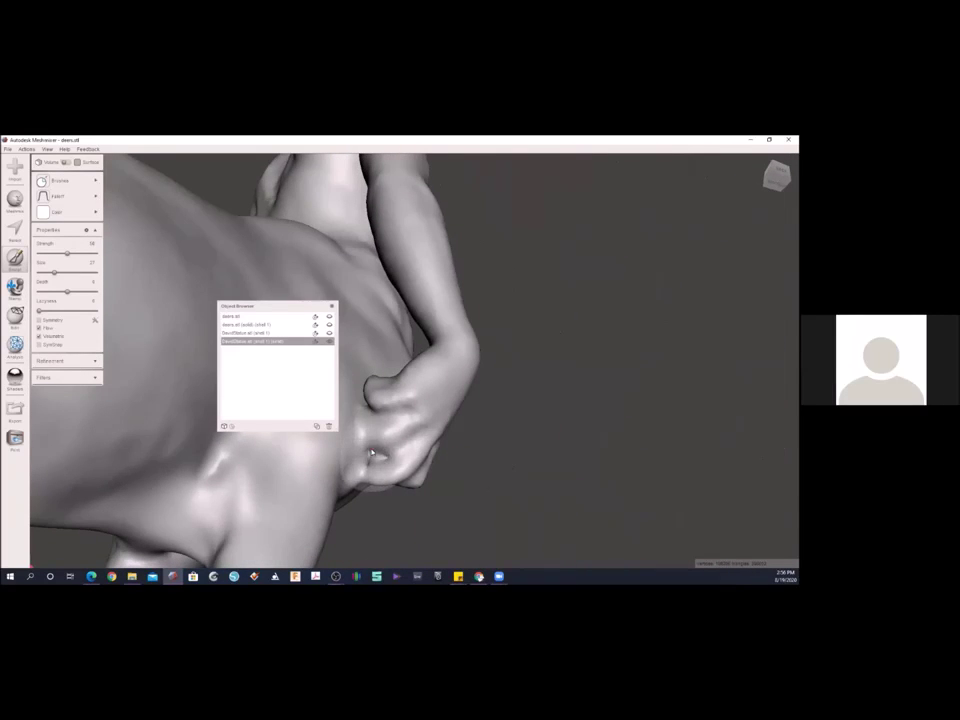
right_drag(360, 371, 506, 399)
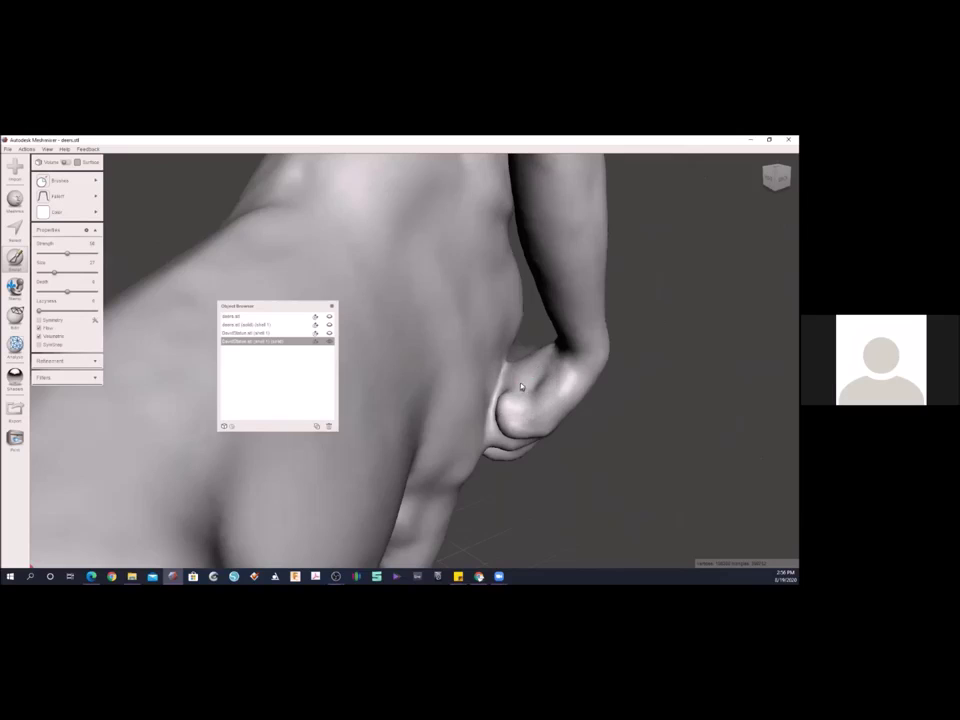
- Examine the sculpted centaur from all sides, including its waist, legs, and rocky base
scroll(508, 385, down, 5)
scroll(508, 385, down, 3)
right_drag(503, 382, 333, 372)
right_drag(425, 283, 457, 340)
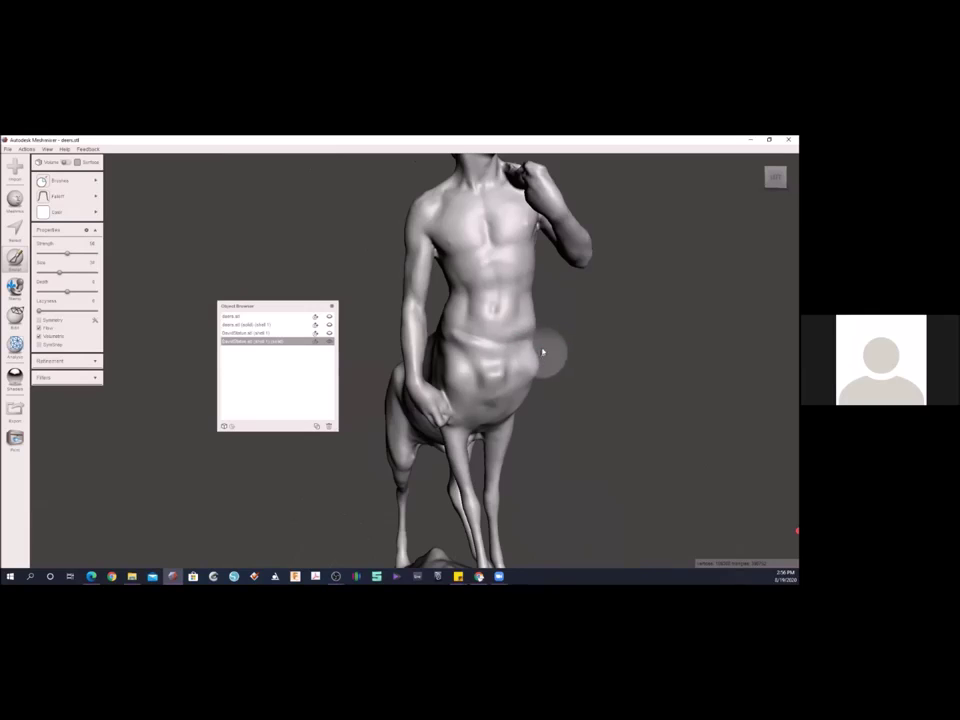
scroll(560, 349, down, 5)
right_drag(548, 349, 446, 502)
right_drag(691, 359, 342, 339)
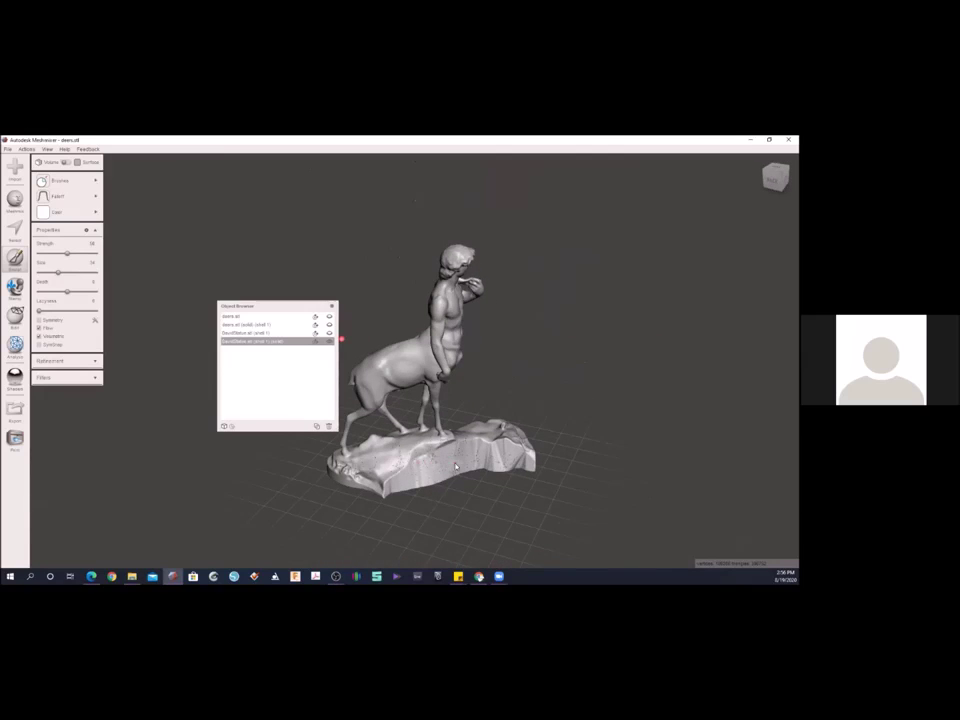
scroll(542, 461, up, 6)
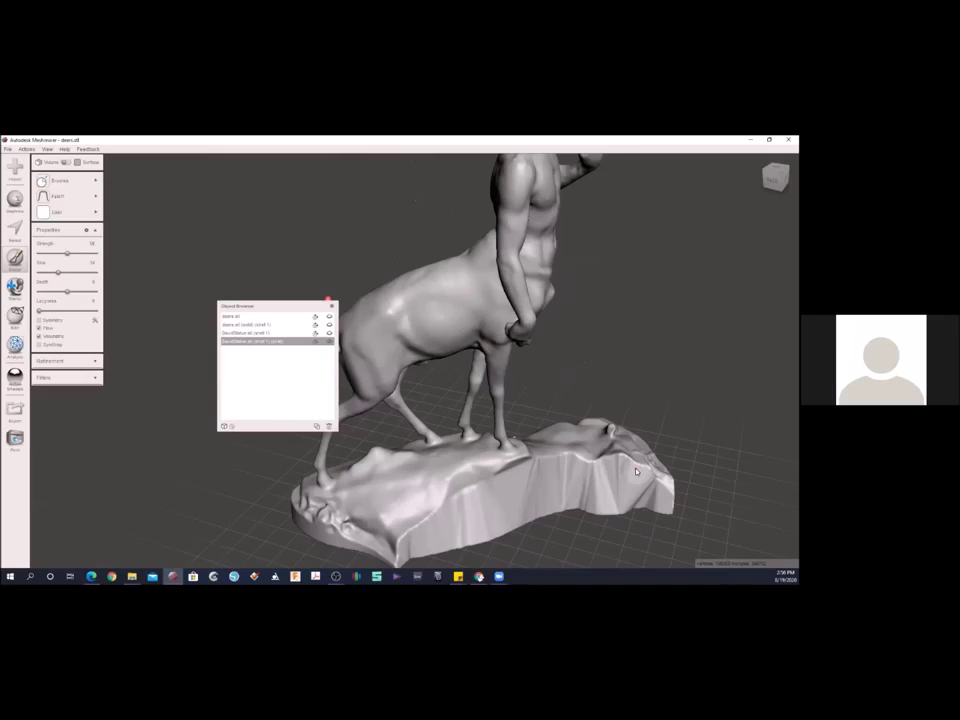
right_drag(591, 461, 404, 373)
right_drag(460, 355, 402, 542)
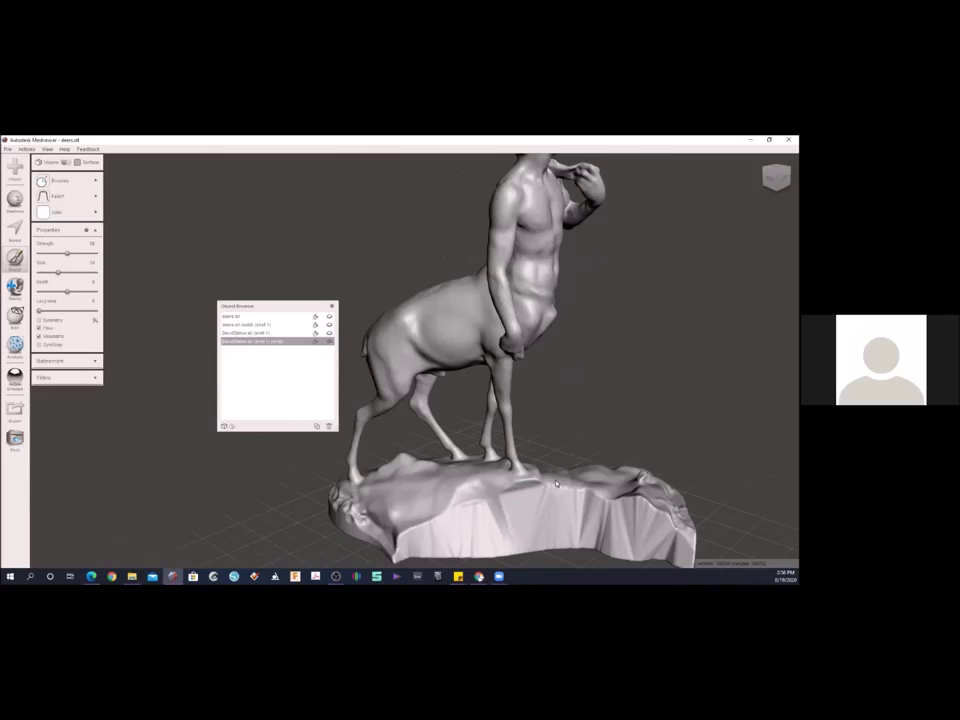
right_drag(585, 450, 557, 412)
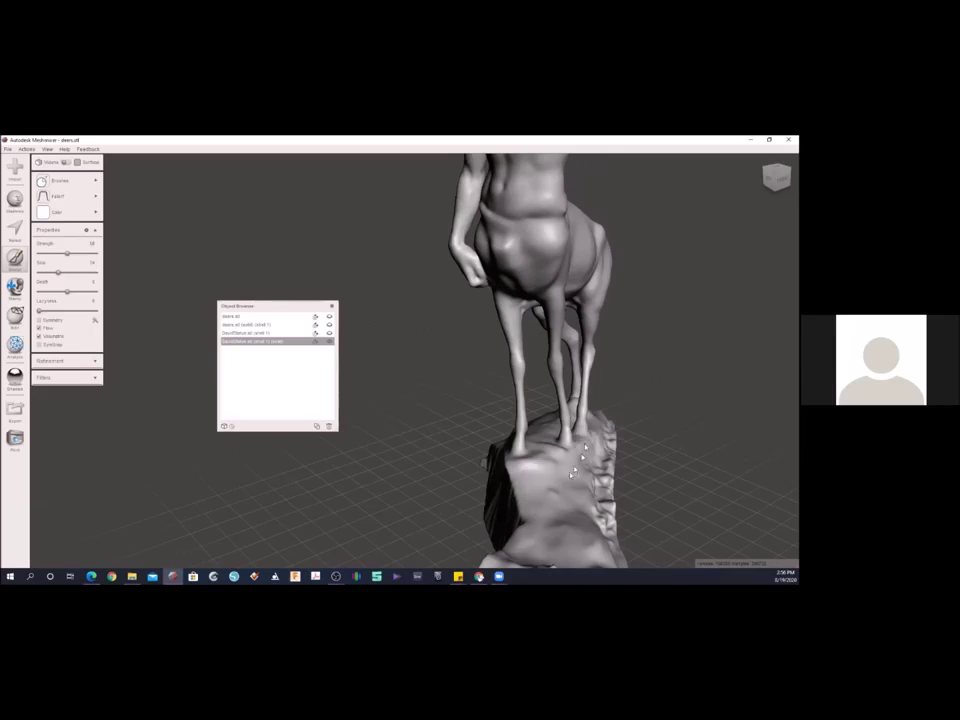
mouse_move(520, 465)
right_down()
mouse_move(461, 450)
mouse_move(456, 381)
mouse_move(477, 365)
mouse_move(478, 322)
right_up()
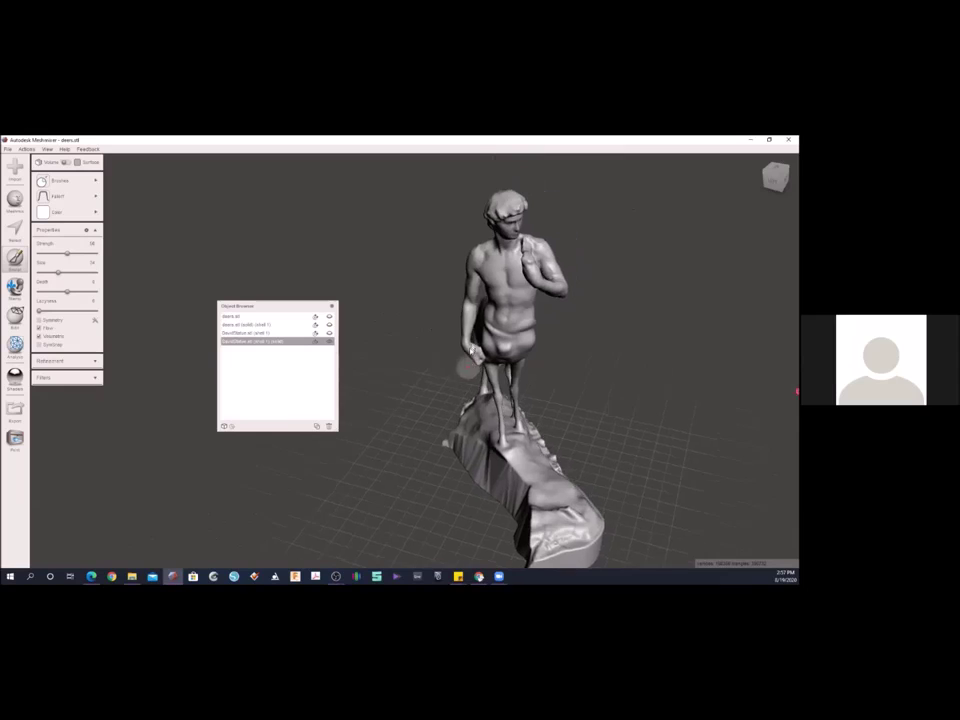
- Export the finished figure to the Desktop as a binary STL named david_menator
click(8, 149)
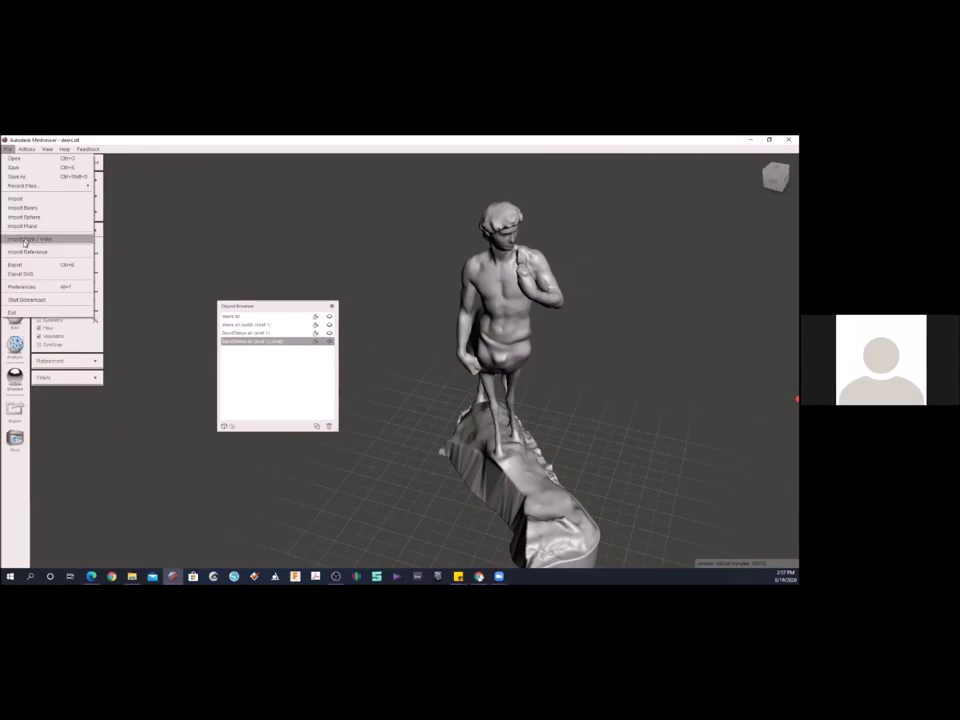
click(16, 264)
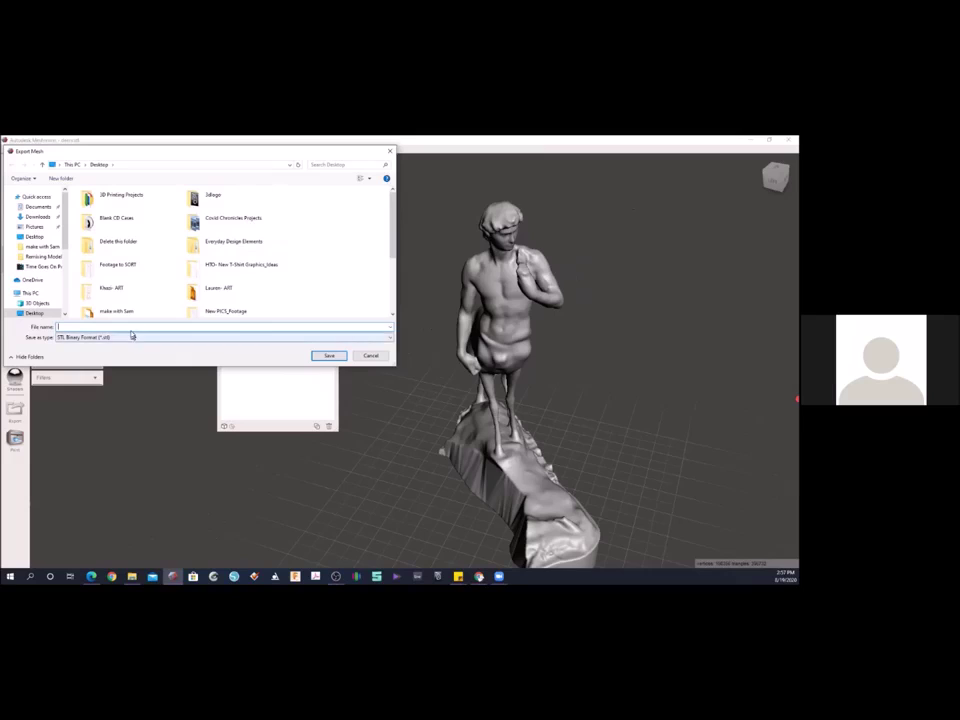
text(david_meshmixer)
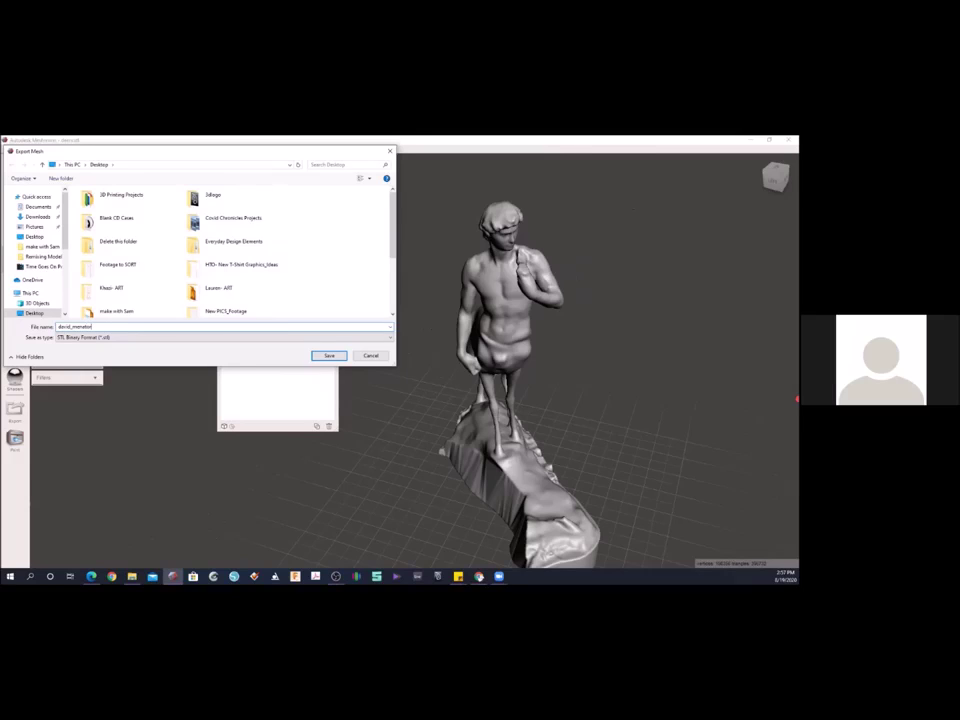
key(Return)
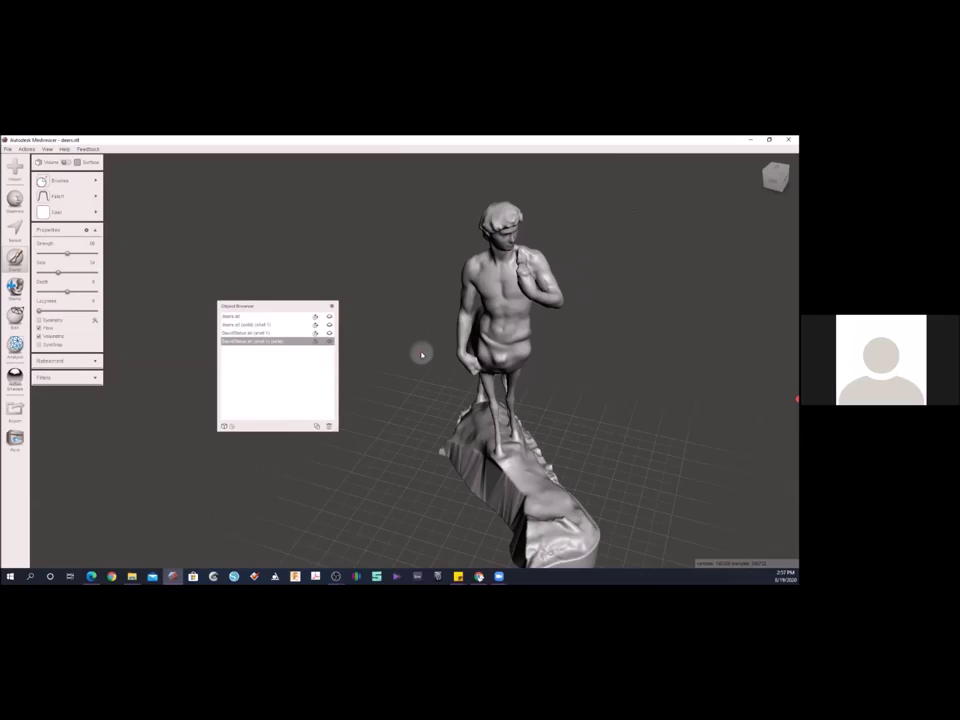
- View the whole centaur from the opposite side and open the sculpting brush palette
right_drag(421, 354, 430, 290)
right_drag(358, 264, 435, 362)
scroll(401, 357, down, 2)
right_drag(426, 279, 615, 286)
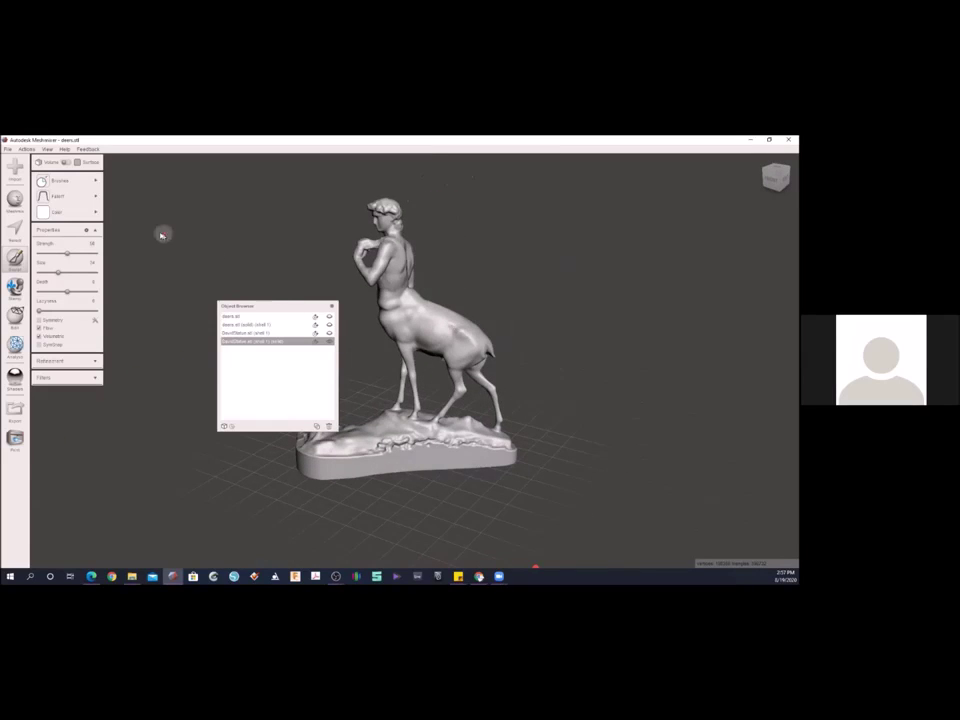
click(60, 180)
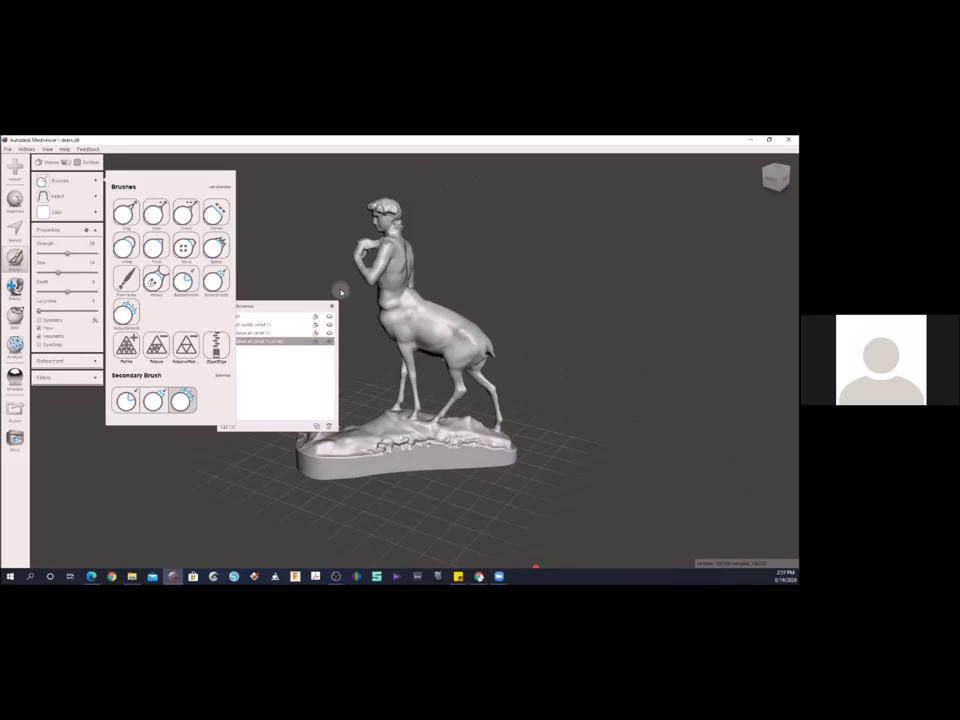